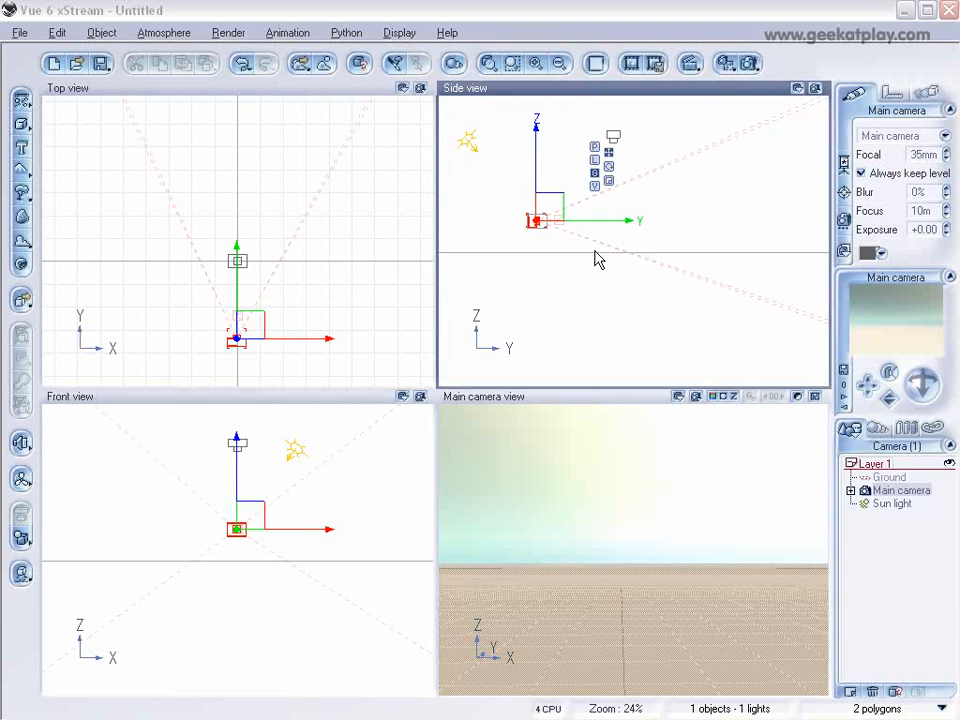
Step: Add a terrain centred on the grid origin and open it in the Terrain Editor
left_click(22, 170)
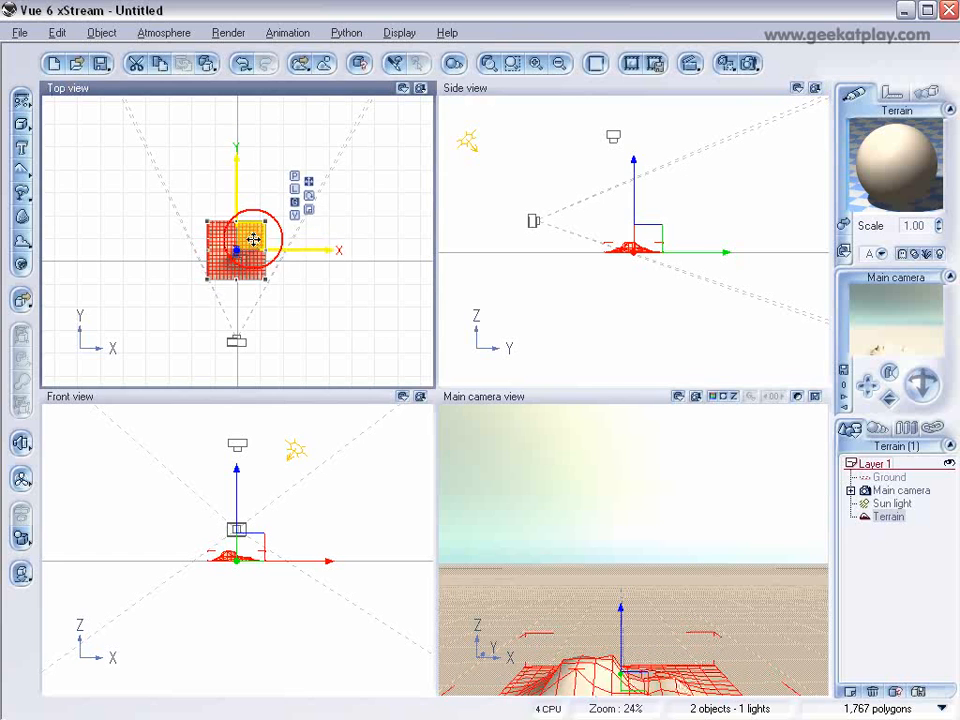
left_click_drag(253, 240, 256, 248)
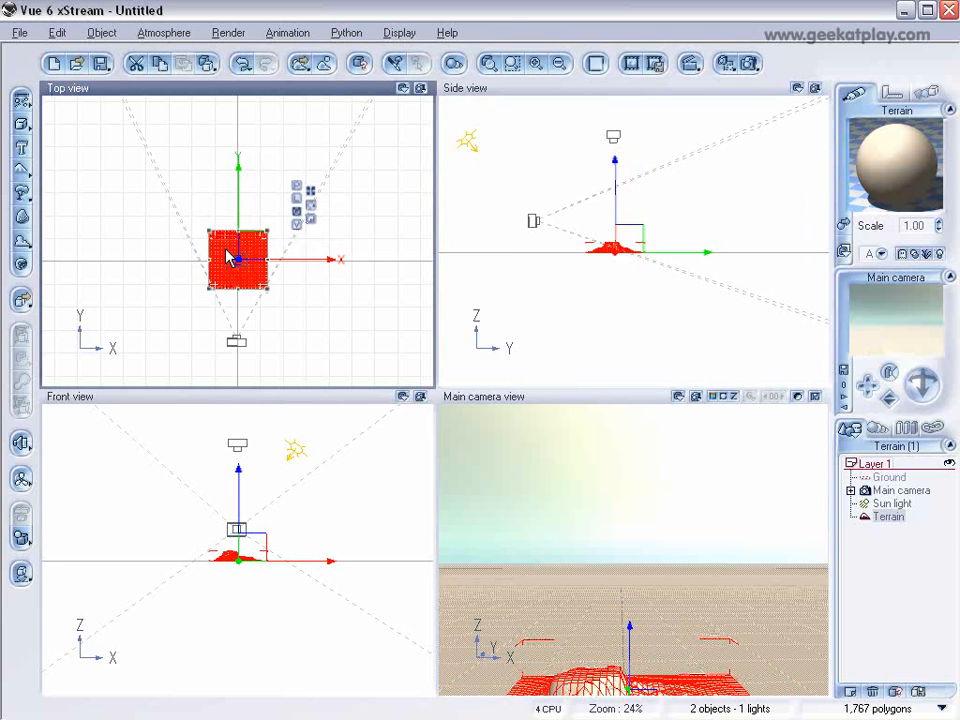
right_click(229, 257)
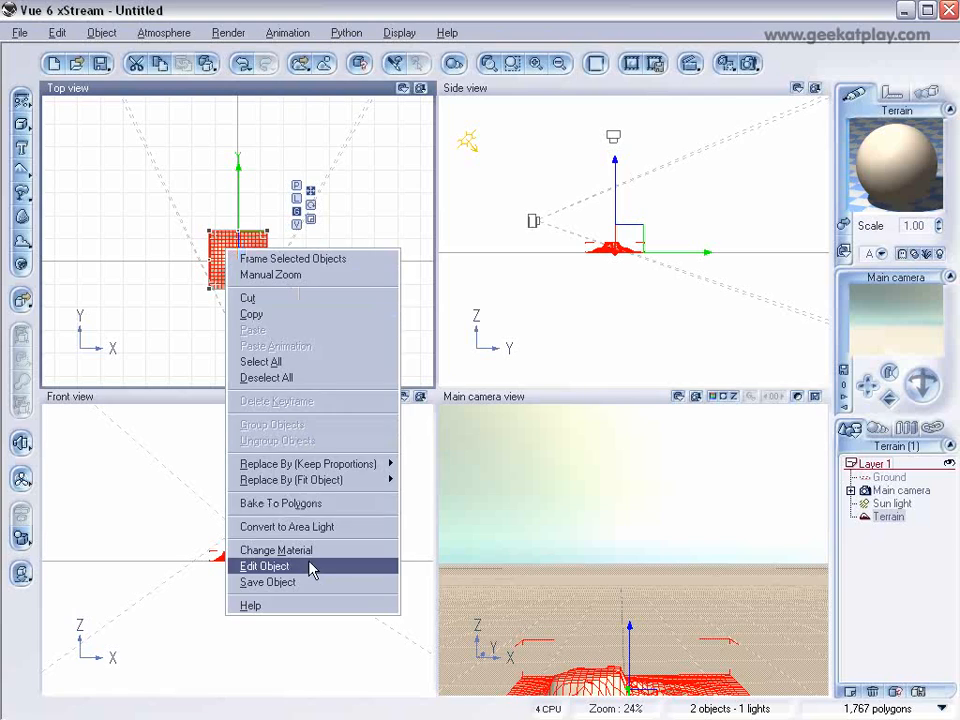
left_click(264, 566)
Step: In the fractal terrain options, reshape the altitude distribution curve, placing keypoints at about (0.42, 0.42) and (0.74, 0.87)
left_click_drag(405, 323, 432, 329)
mouse_move(433, 329)
right_mouse_down()
mouse_move(437, 317)
mouse_move(432, 347)
right_mouse_up()
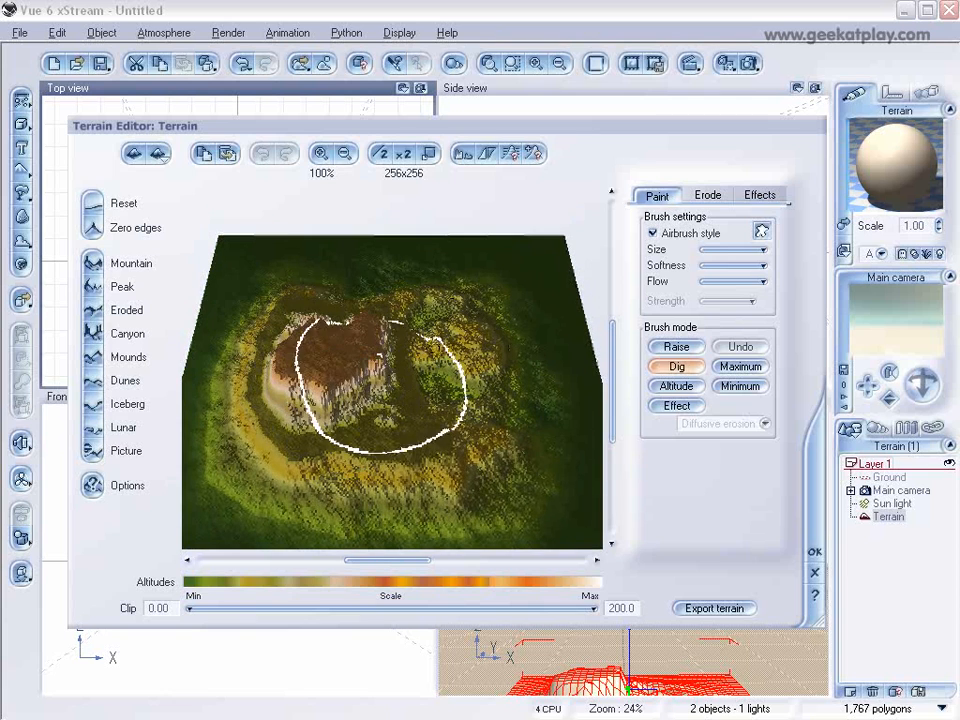
left_click(92, 485)
right_click(538, 357)
left_click(557, 360)
left_click(221, 320)
left_click_drag(221, 321, 239, 313)
left_click(274, 277)
left_click_drag(274, 277, 276, 274)
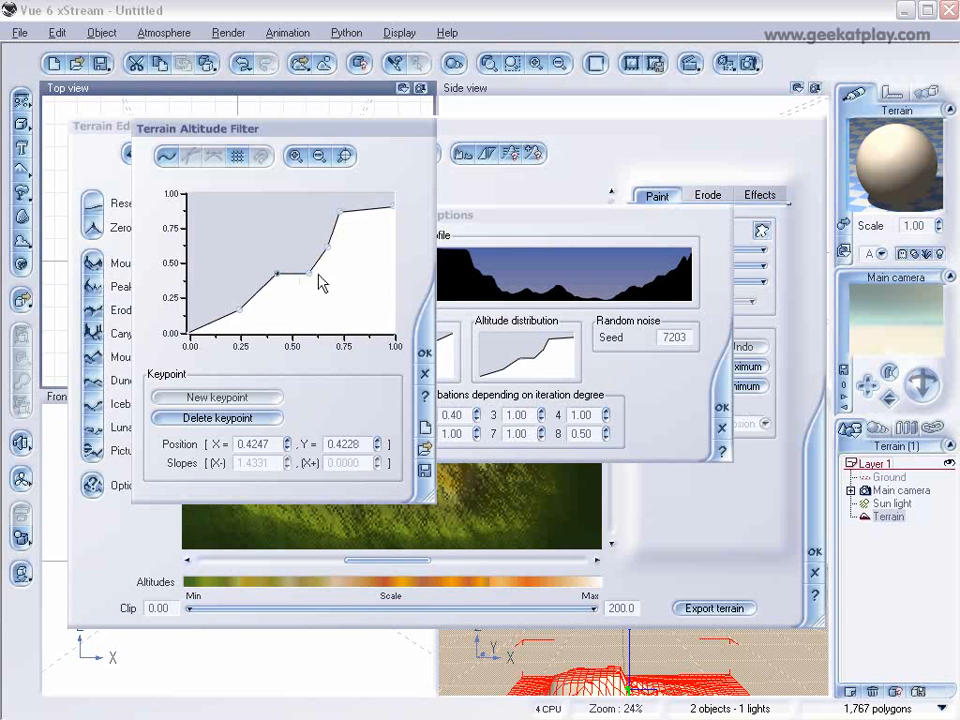
left_click(341, 211)
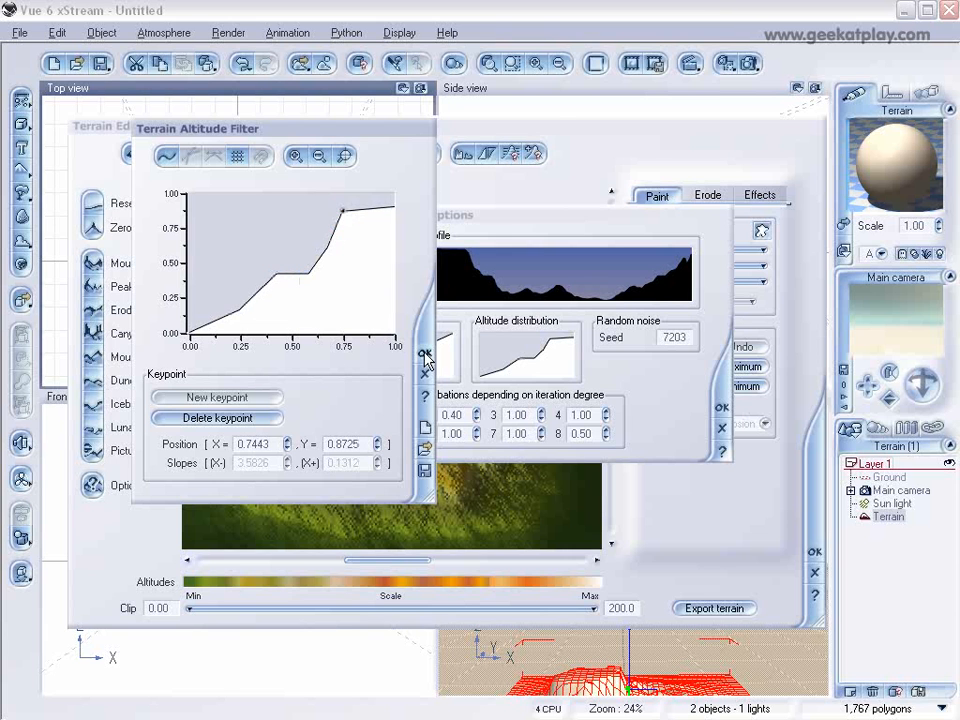
left_click(425, 354)
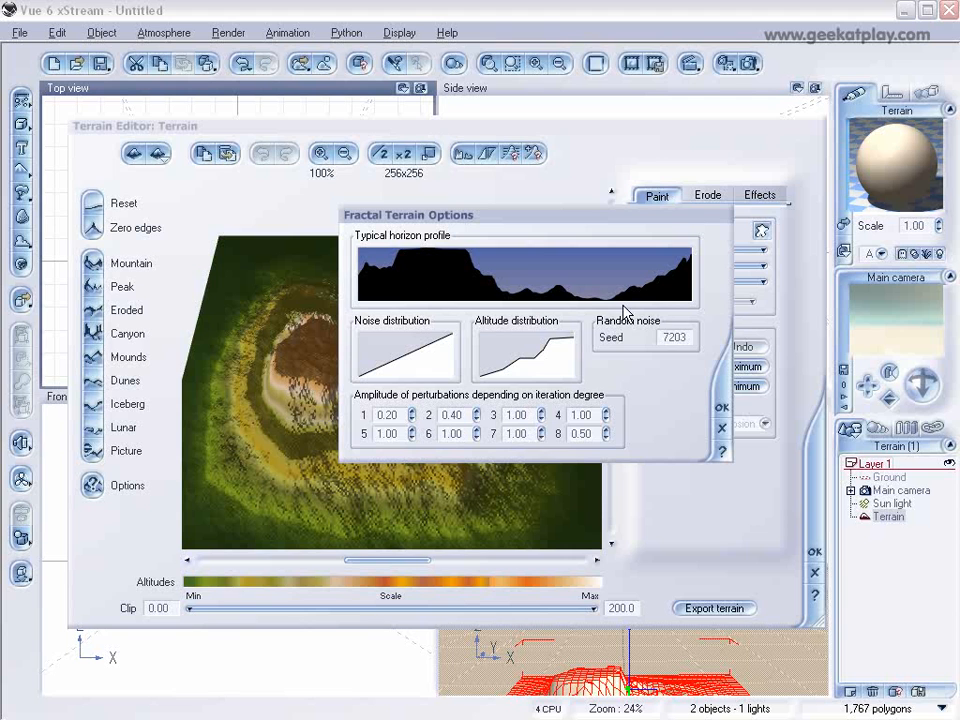
Step: Set the fractal terrain's random noise seed to 49000 and accept the options
double_click(690, 337)
type("45")
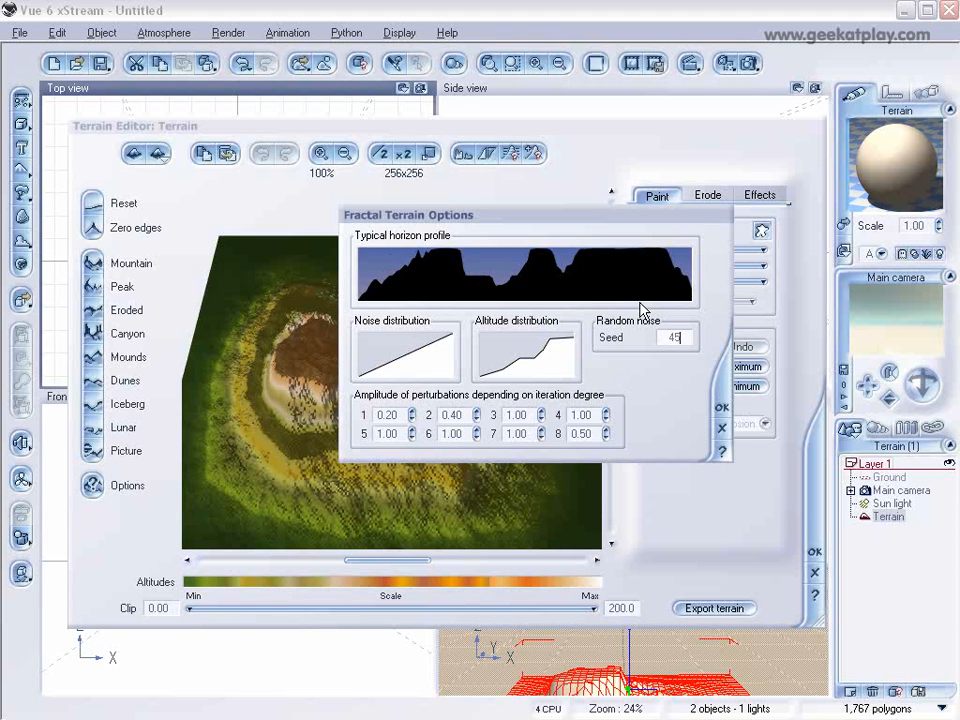
type("000")
double_click(673, 337)
type("4900")
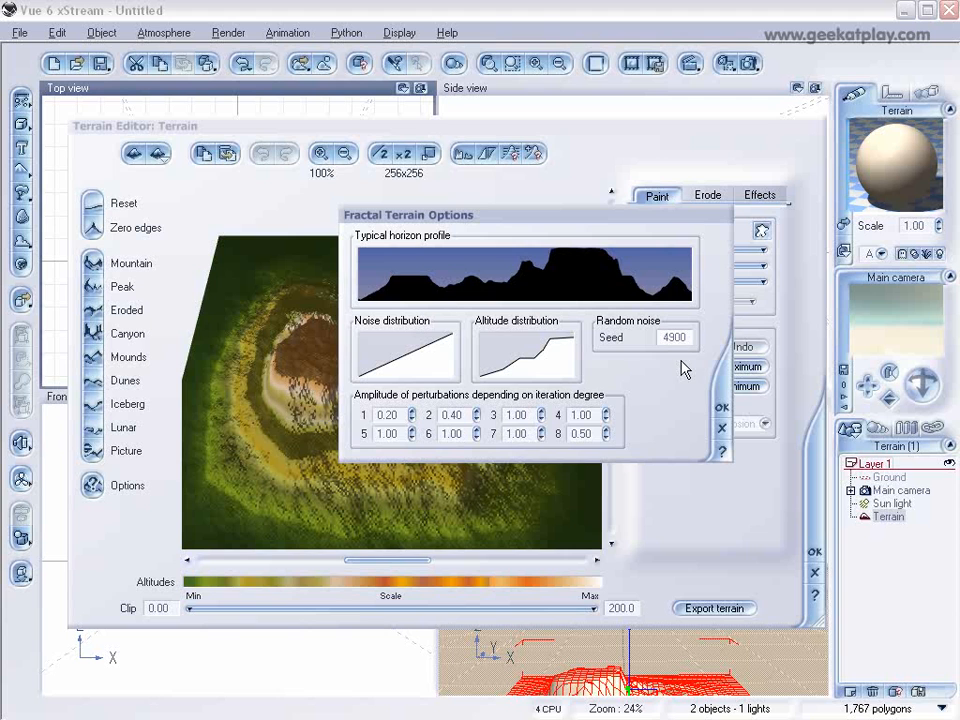
type("0")
left_click(721, 407)
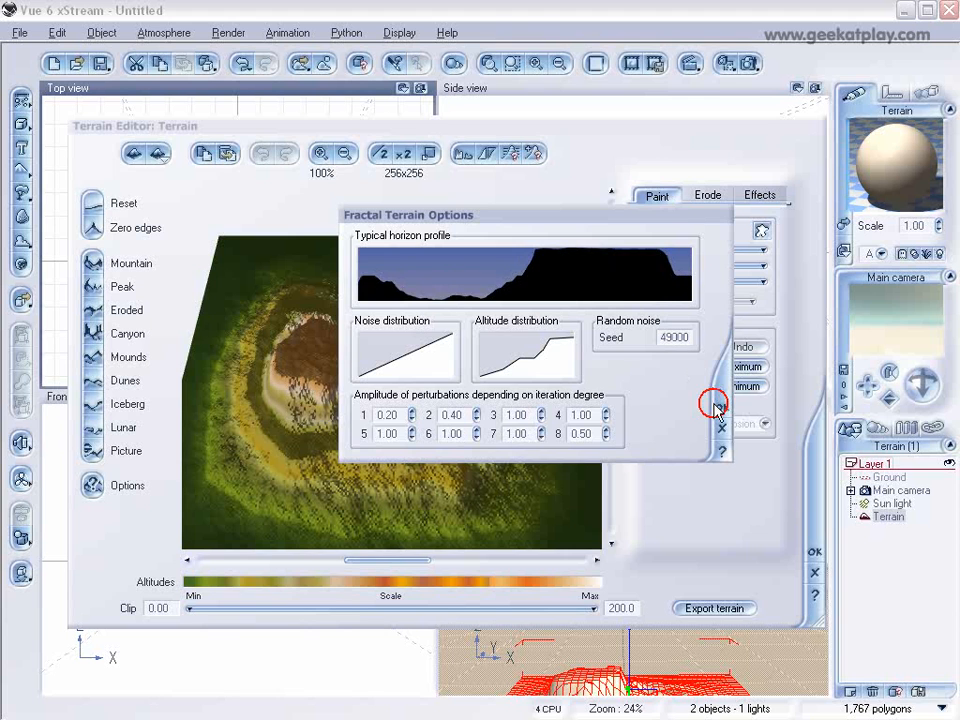
Step: Clip the terrain's lowest altitudes at about 1.82 and apply the terrain edits
mouse_move(545, 359)
right_mouse_down()
mouse_move(457, 354)
mouse_move(450, 343)
mouse_move(407, 358)
mouse_move(454, 370)
mouse_move(523, 364)
mouse_move(538, 348)
mouse_move(545, 354)
mouse_move(528, 372)
right_mouse_up()
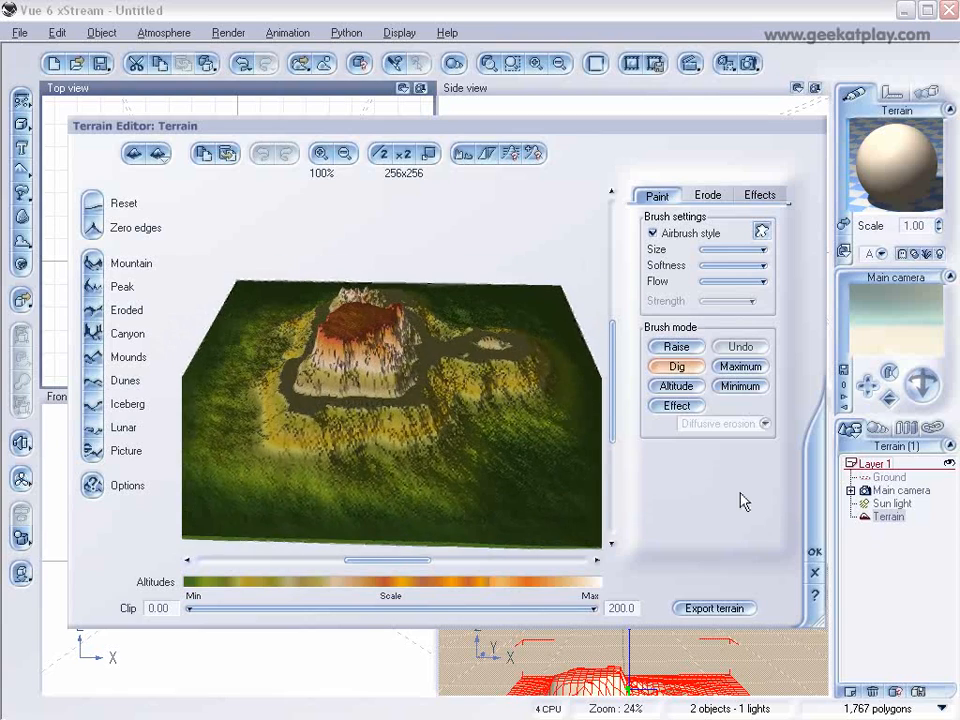
right_click_drag(283, 448, 283, 451)
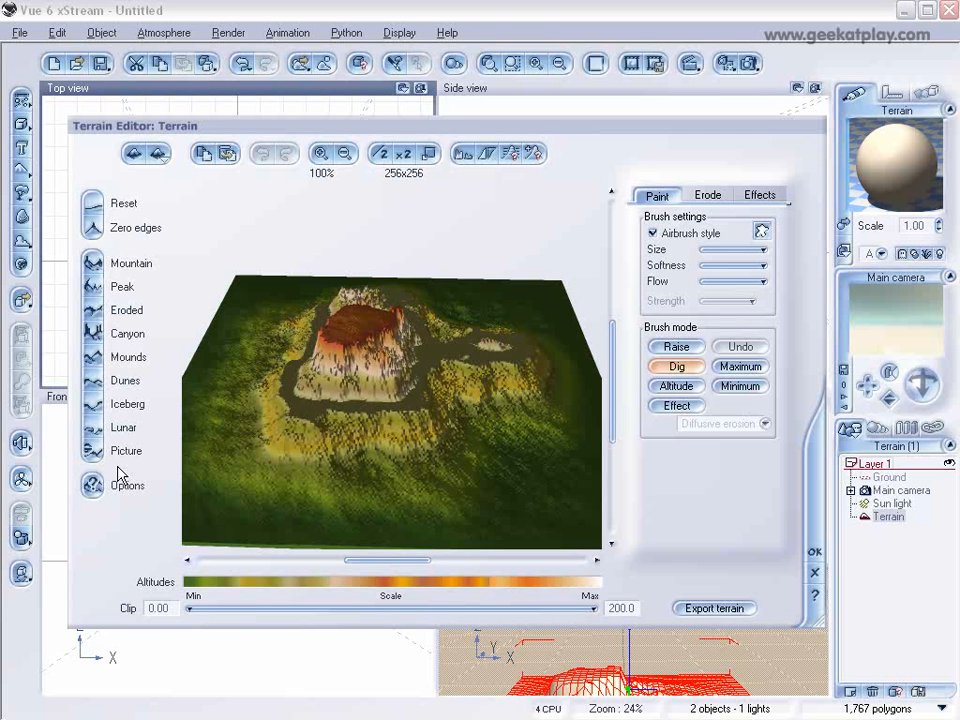
left_click(192, 604)
left_click_drag(192, 604, 194, 604)
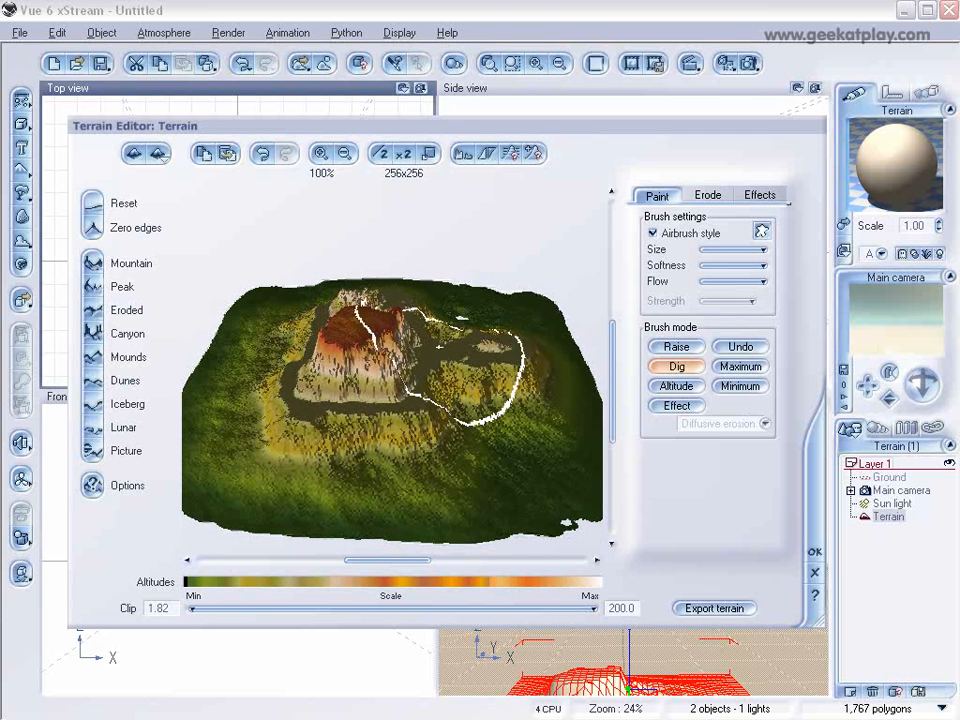
left_click(815, 552)
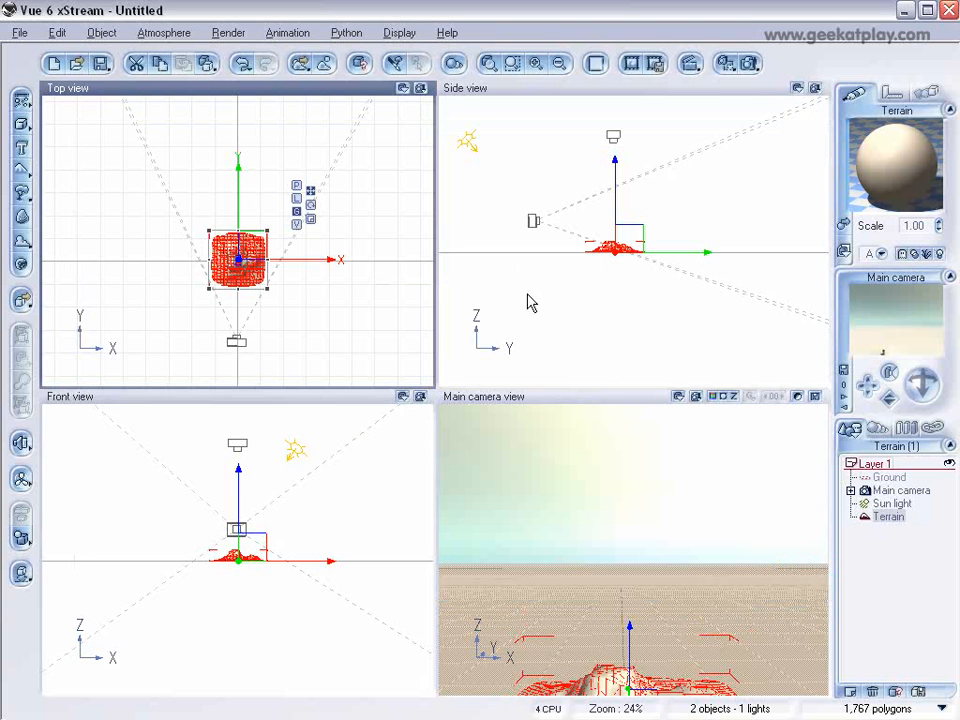
Step: Copy the terrain and paste four duplicates in the same place
left_click(21, 577)
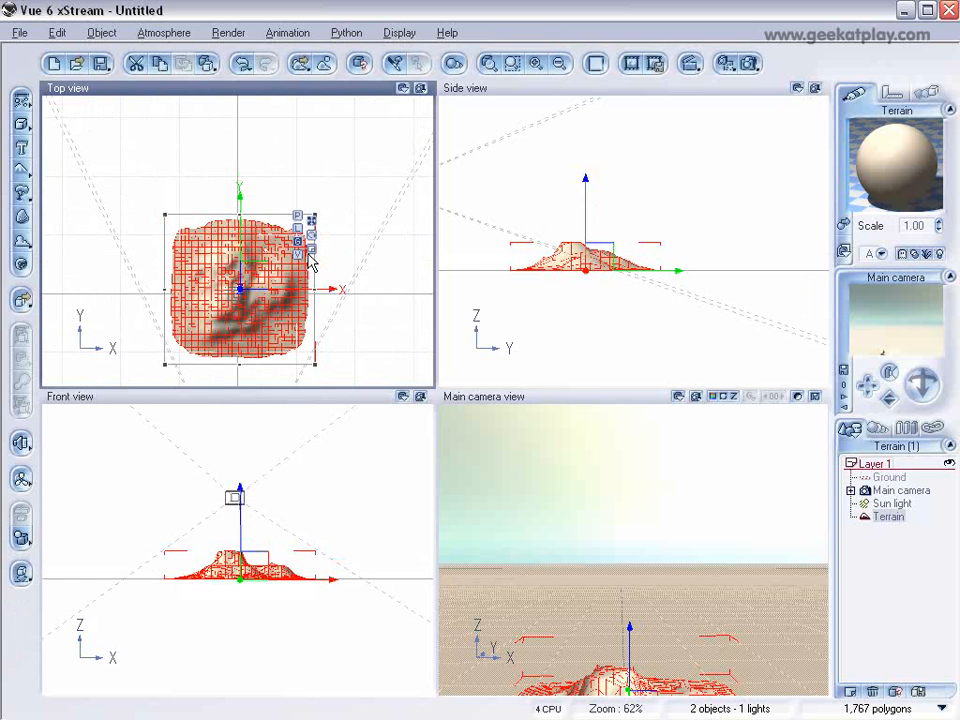
right_click_drag(324, 235, 332, 266)
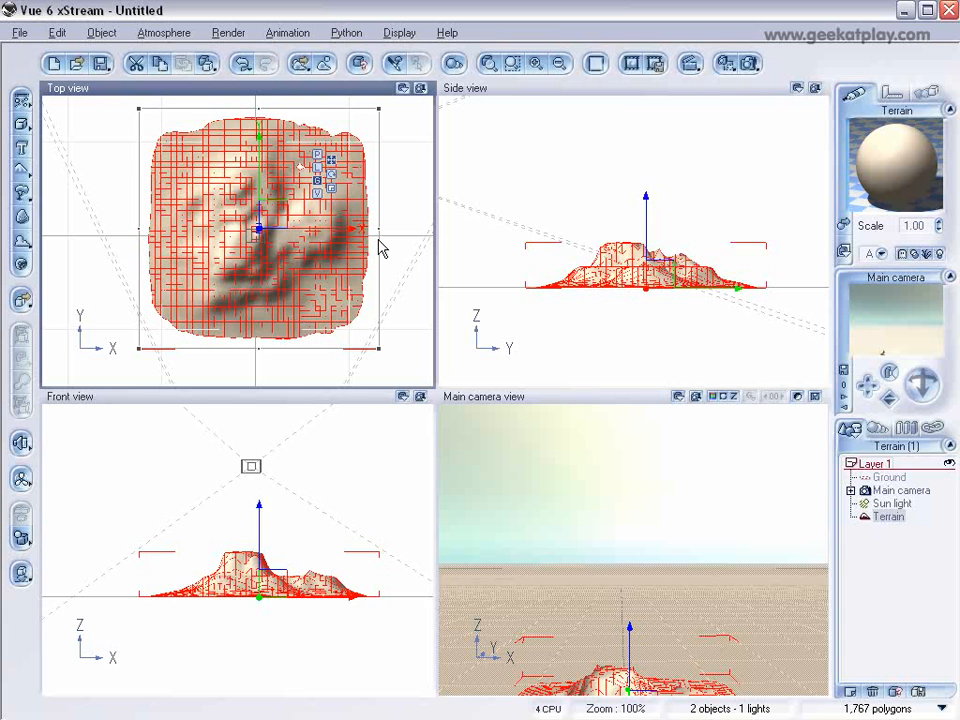
scroll(380, 249, "down", 2)
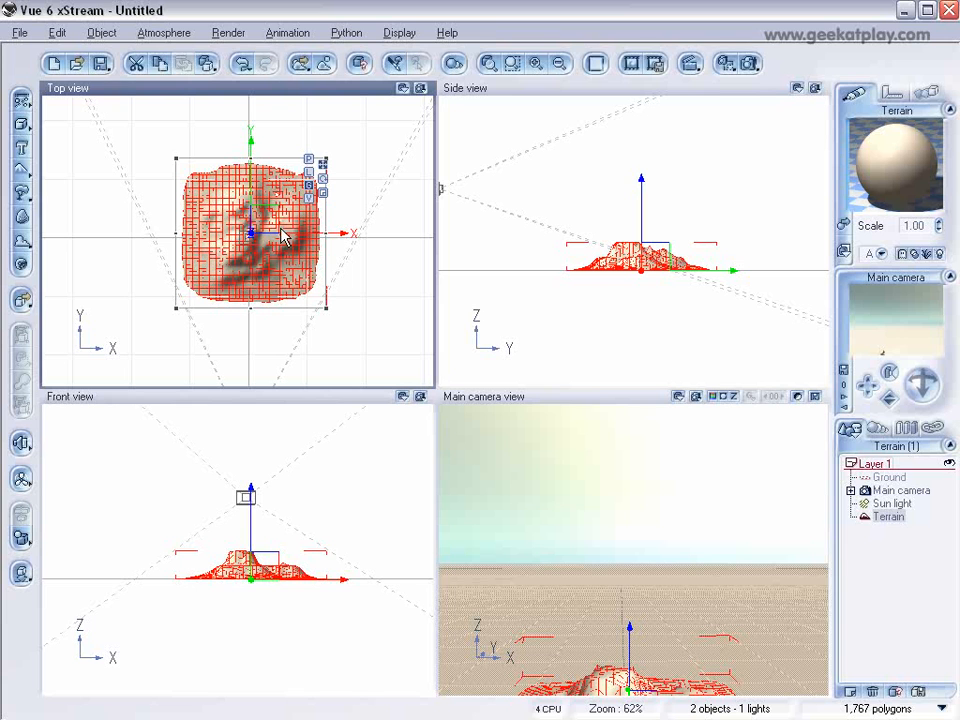
key("ctrl+c")
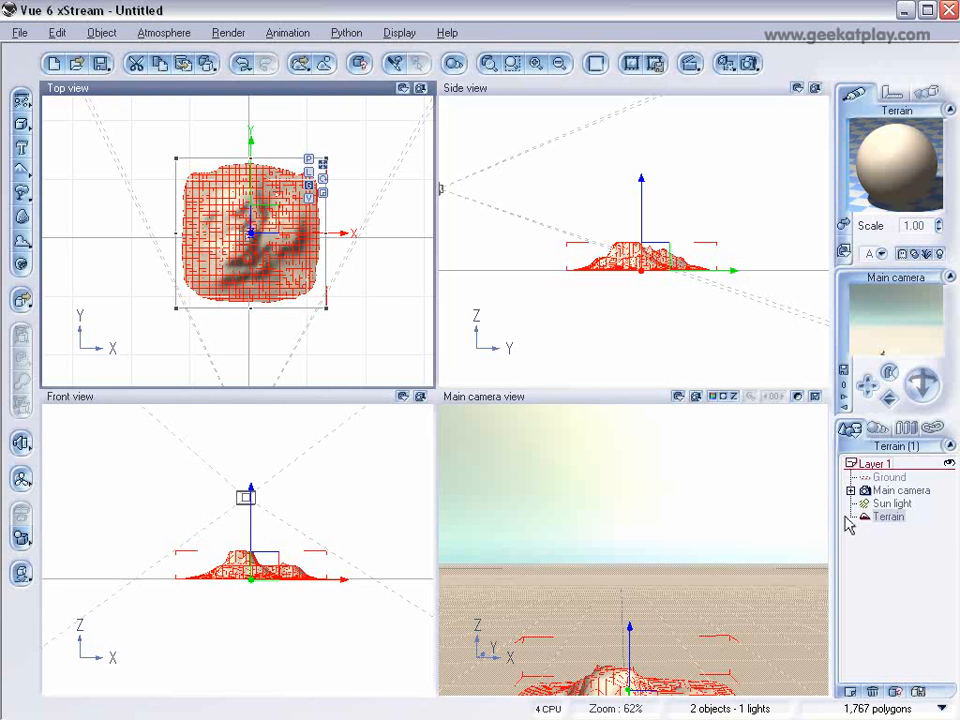
key("ctrl+v")
key("ctrl+v")
key("ctrl+v")
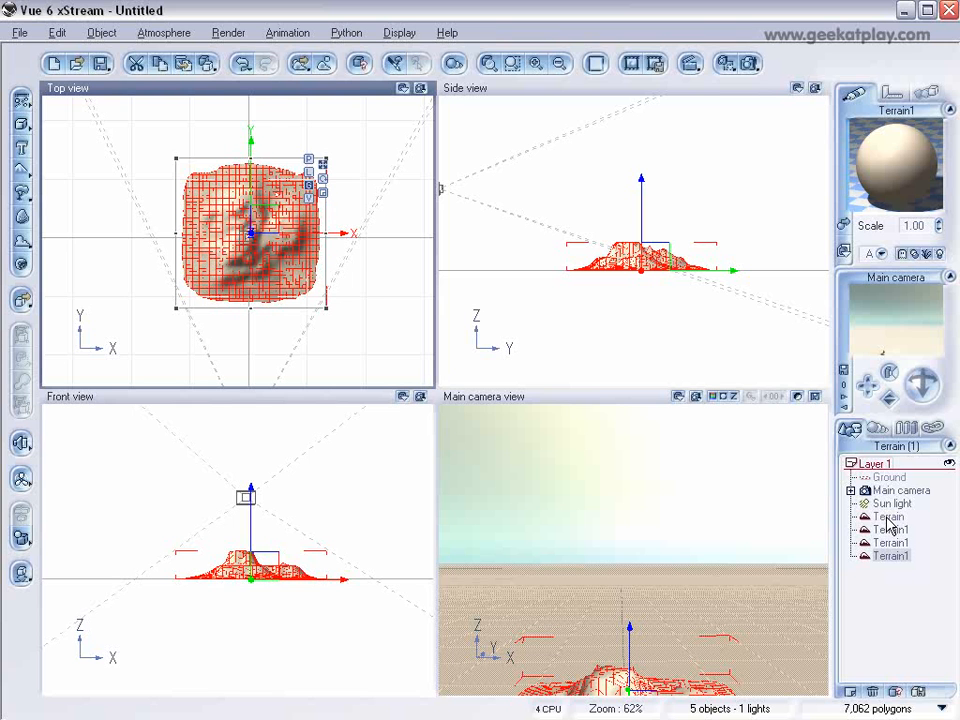
key("ctrl+v")
Step: Rename the original terrain and its first two copies as t1, t2 and t3
left_click(889, 517)
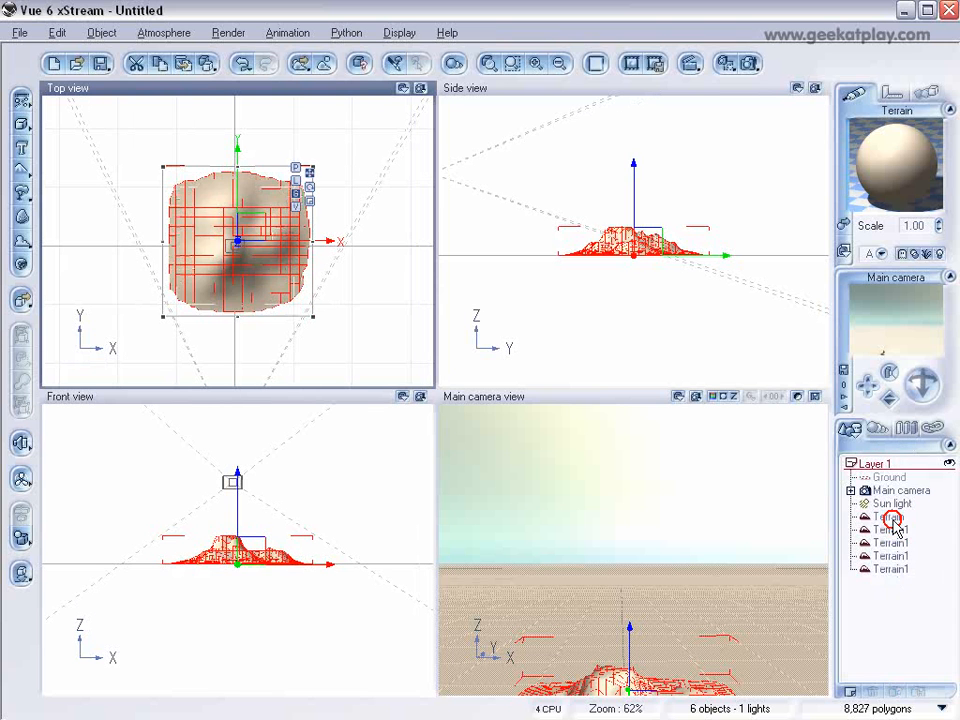
key("BackSpace")
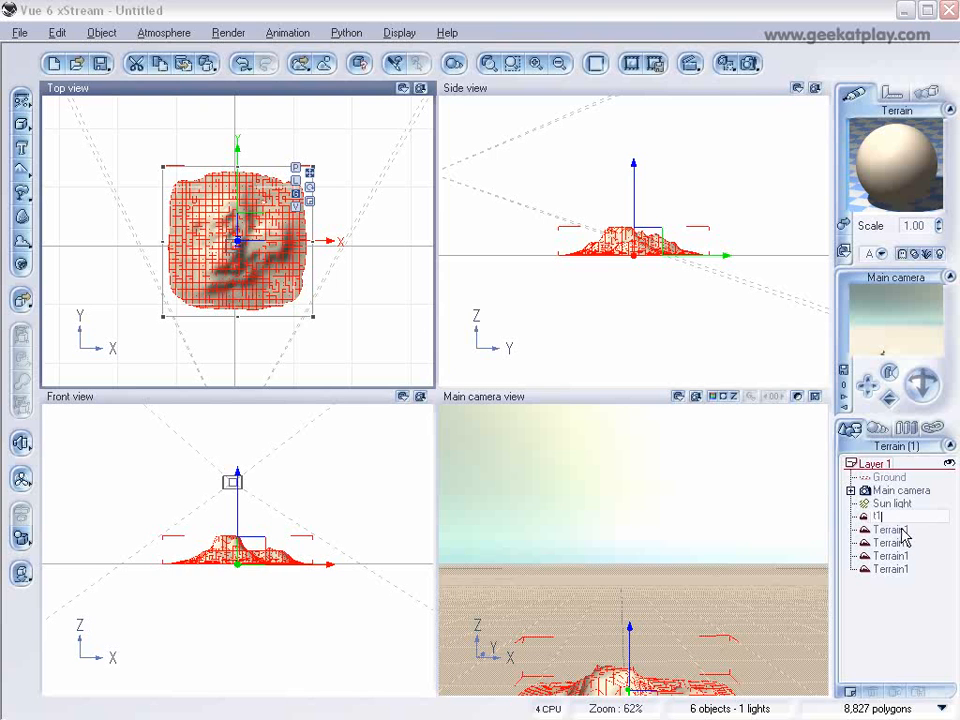
left_click(888, 531)
left_click(887, 532)
type("t")
left_click(892, 547)
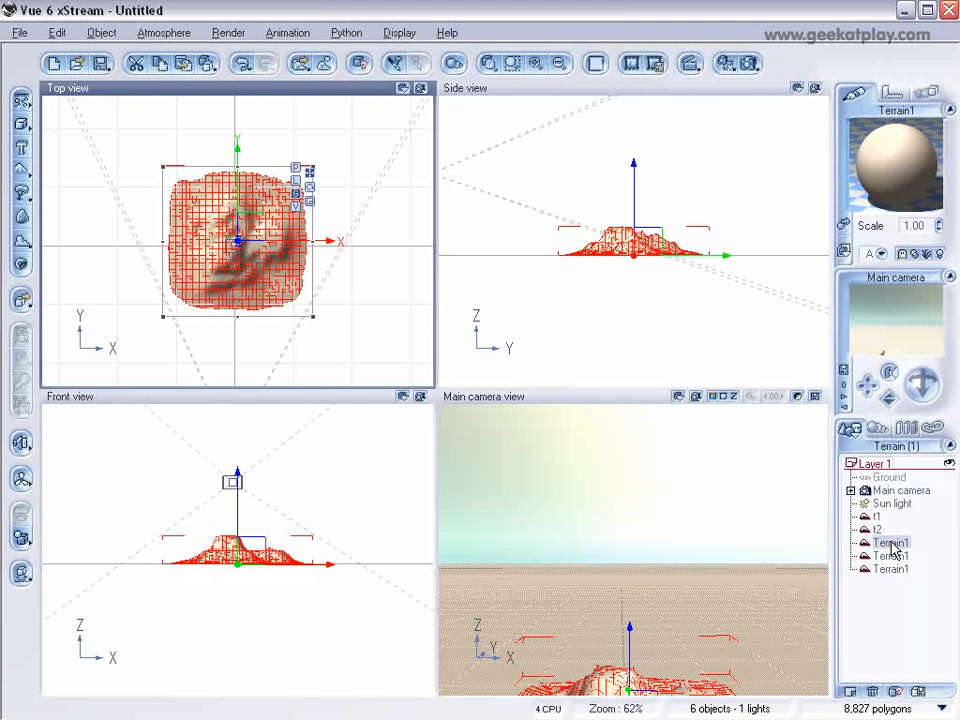
left_click(891, 544)
type("t3")
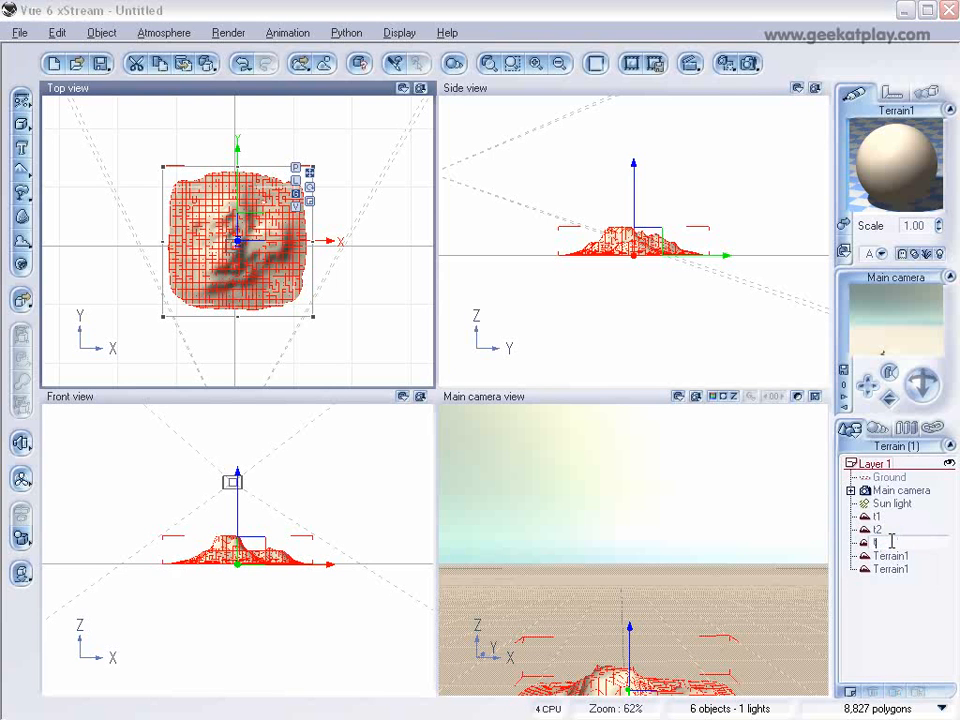
Step: Rename the two remaining terrain copies as t4 and ttop, leaving nothing selected
left_click(892, 555)
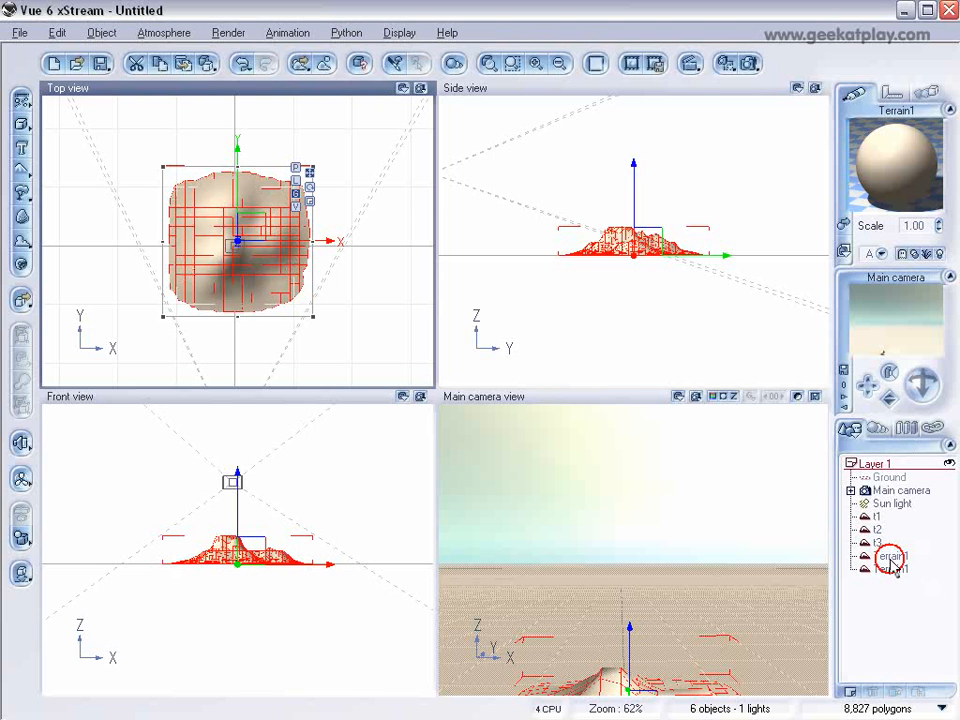
left_click(889, 557)
type("t4")
left_click(892, 570)
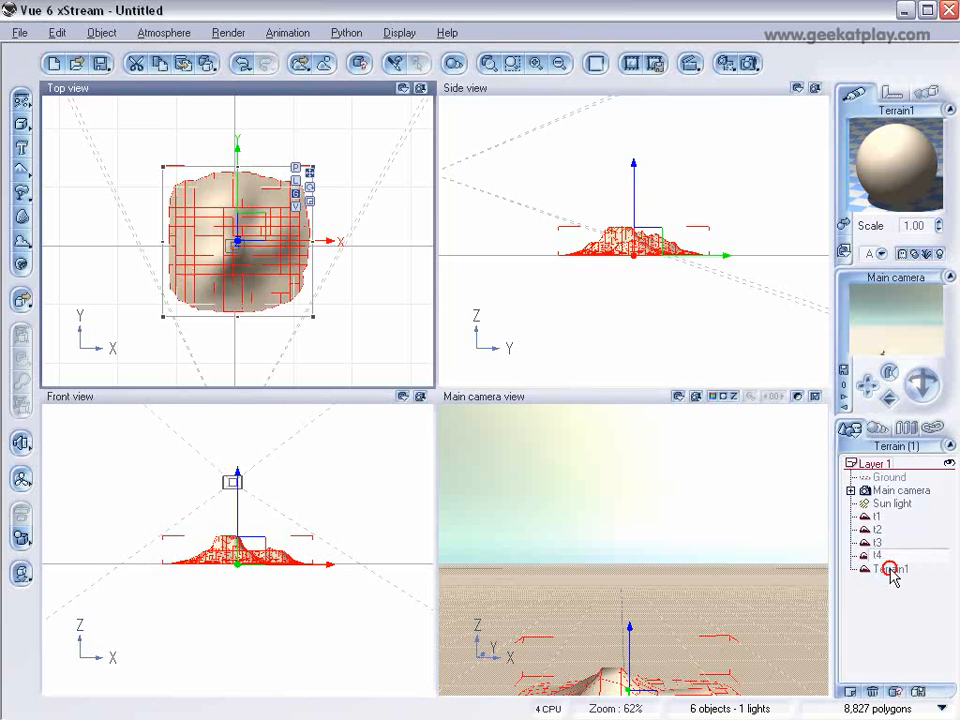
left_click(893, 570)
type("ttop")
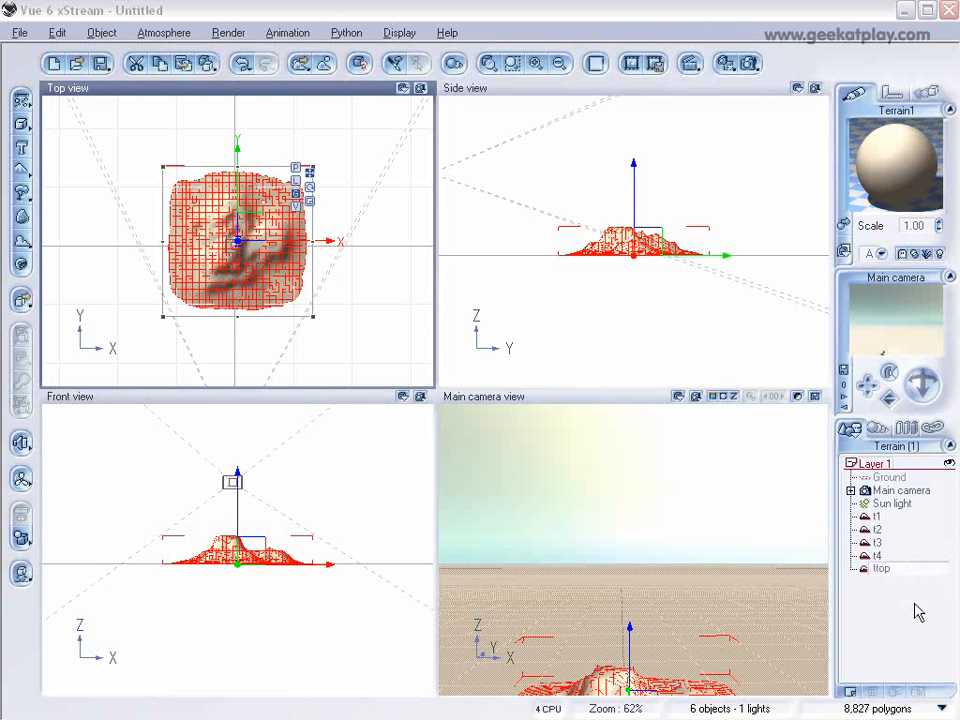
left_click(905, 618)
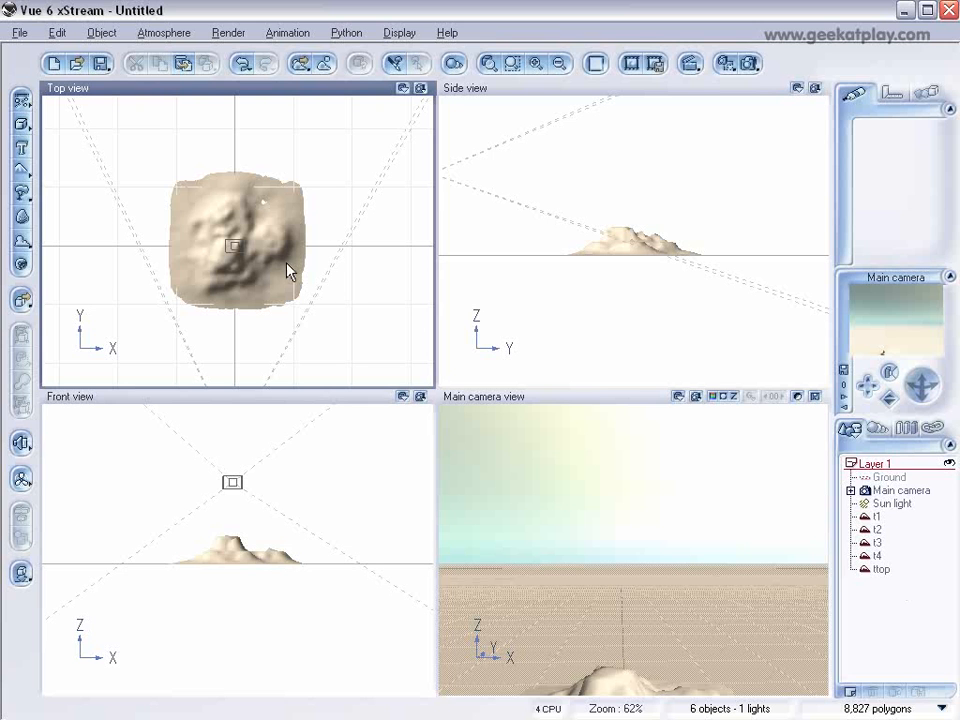
left_click(877, 516)
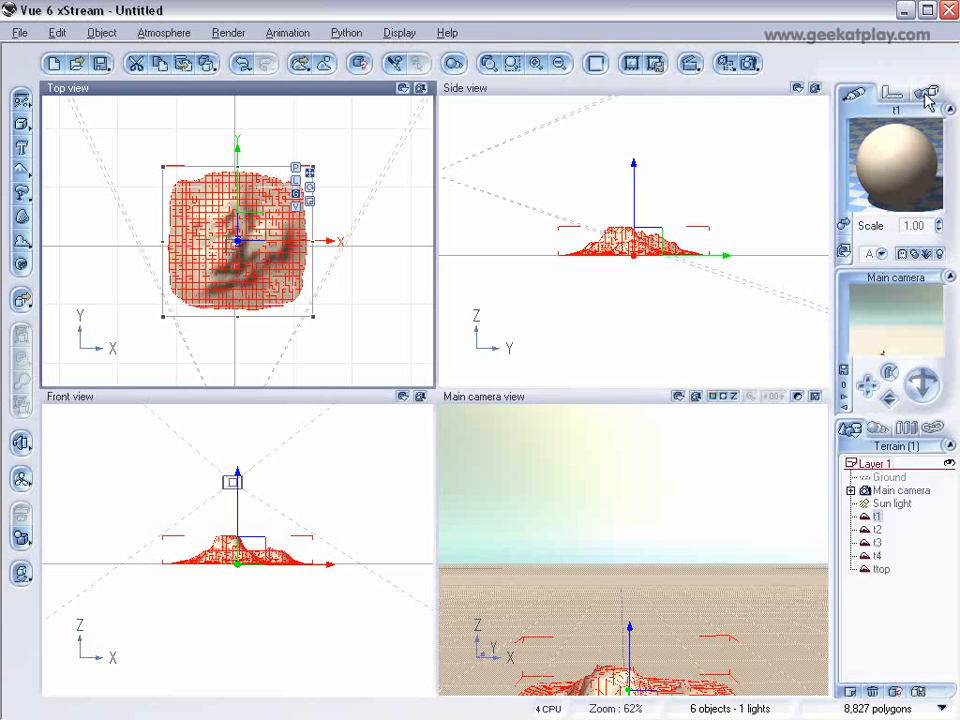
left_click(927, 93)
left_click(891, 93)
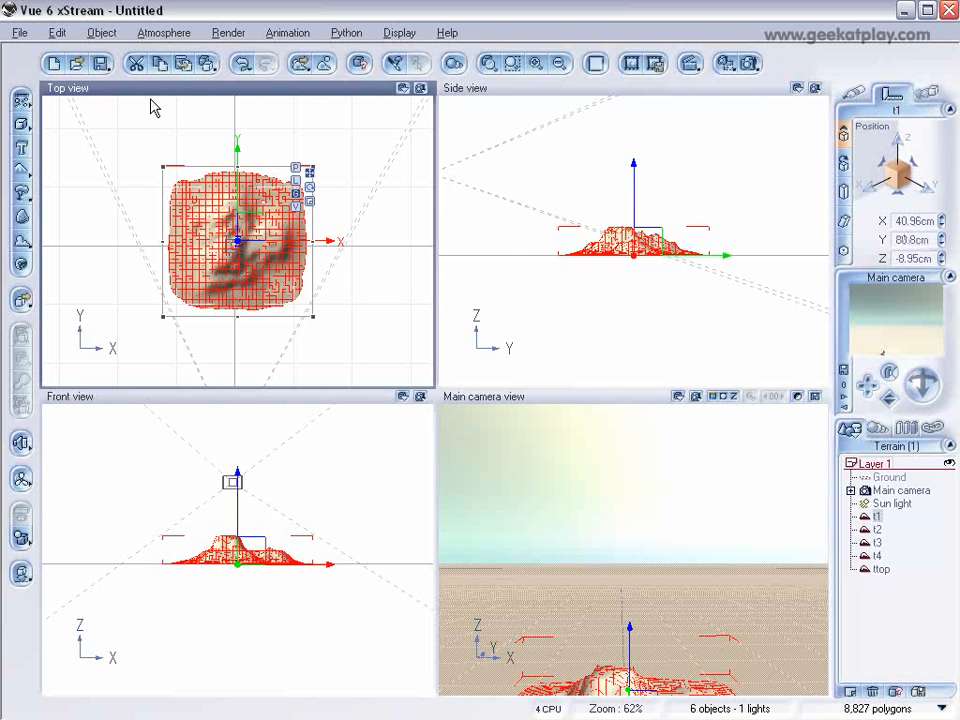
left_click(578, 155)
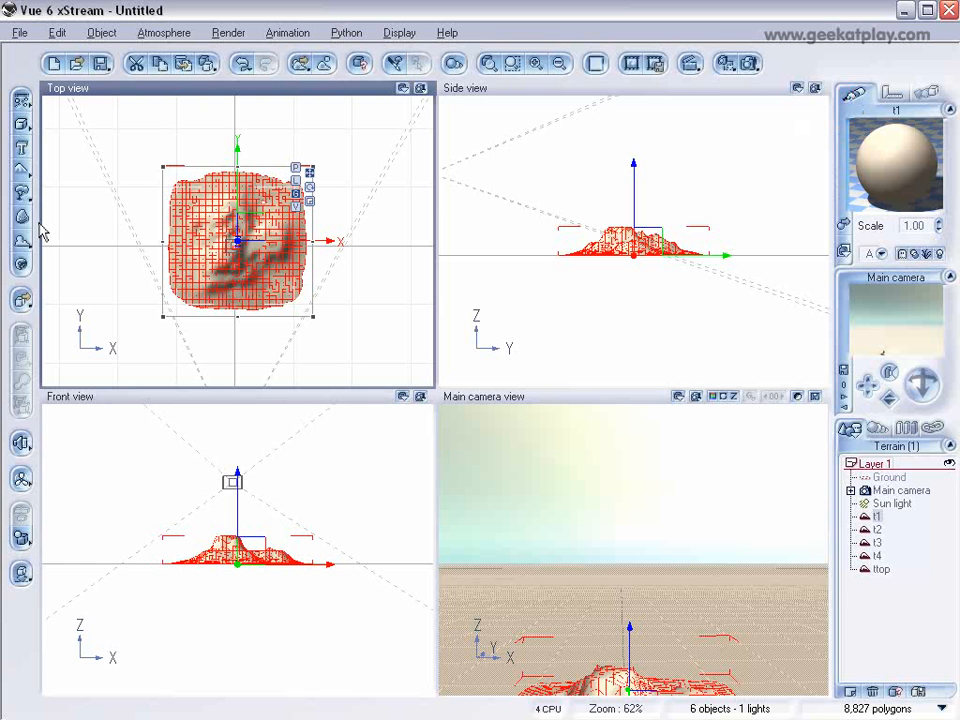
Step: Add a cube and stretch it in the top view to cover the terrain's +X half, extending past its edges
left_click(22, 125)
scroll(369, 287, "up", 3)
right_click_drag(343, 264, 343, 303)
left_click_drag(301, 243, 332, 375)
left_click_drag(396, 246, 411, 253)
Step: Increase the cube's height in the side view, extending it further below ground and above the terrain's peak
left_click(637, 247)
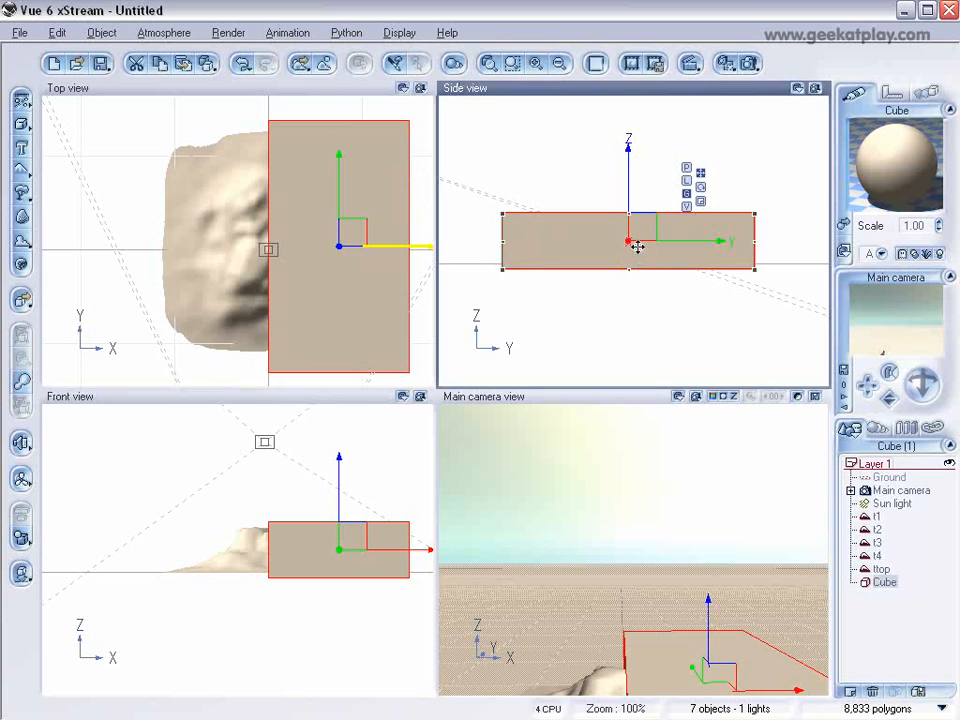
left_click_drag(629, 269, 632, 290)
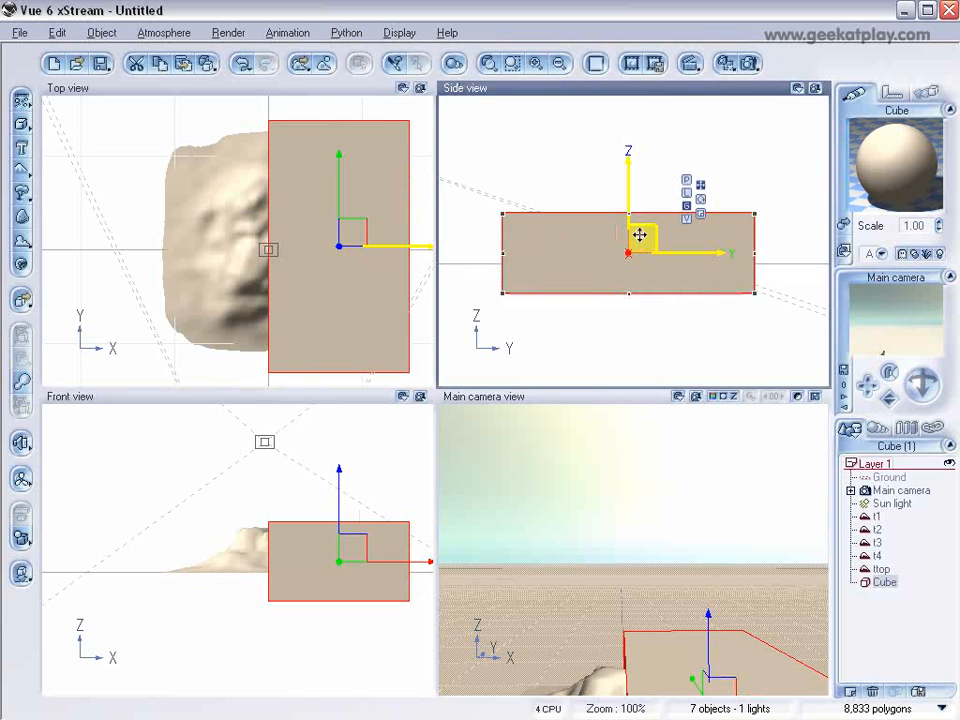
left_click_drag(630, 213, 629, 194)
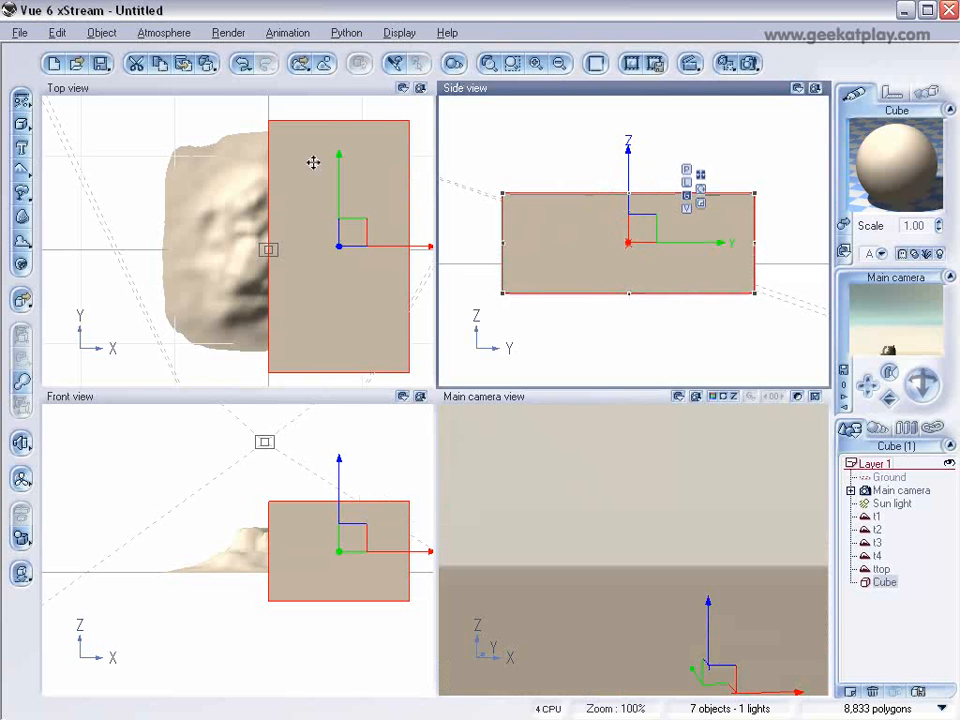
Step: Duplicate the cube and rotate the copy 90° about the vertical axis
key("ctrl+d")
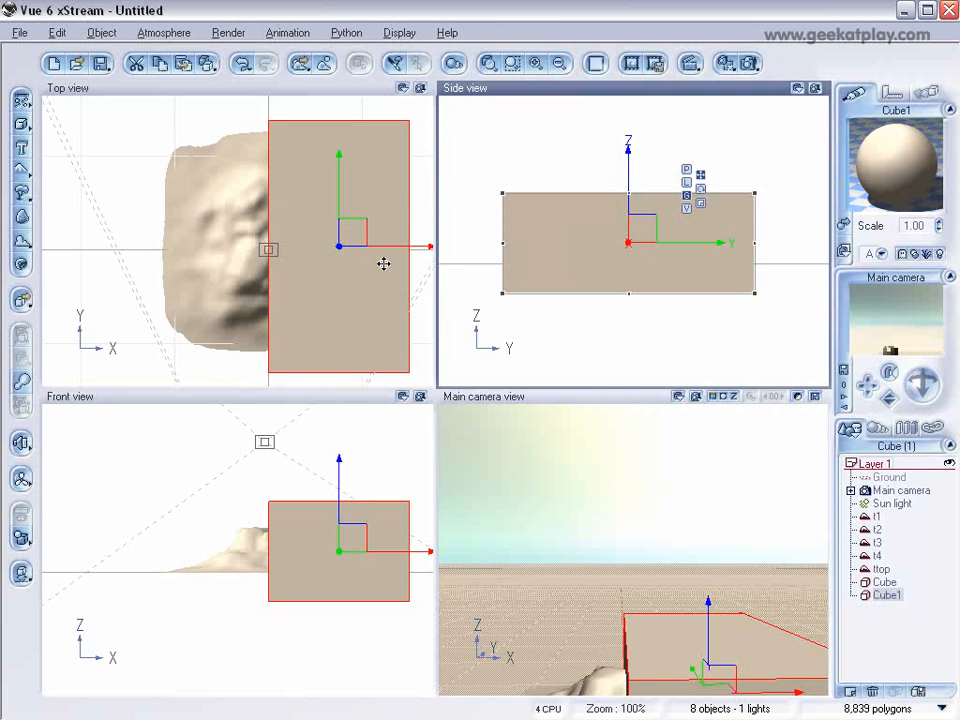
left_click_drag(421, 384, 251, 290)
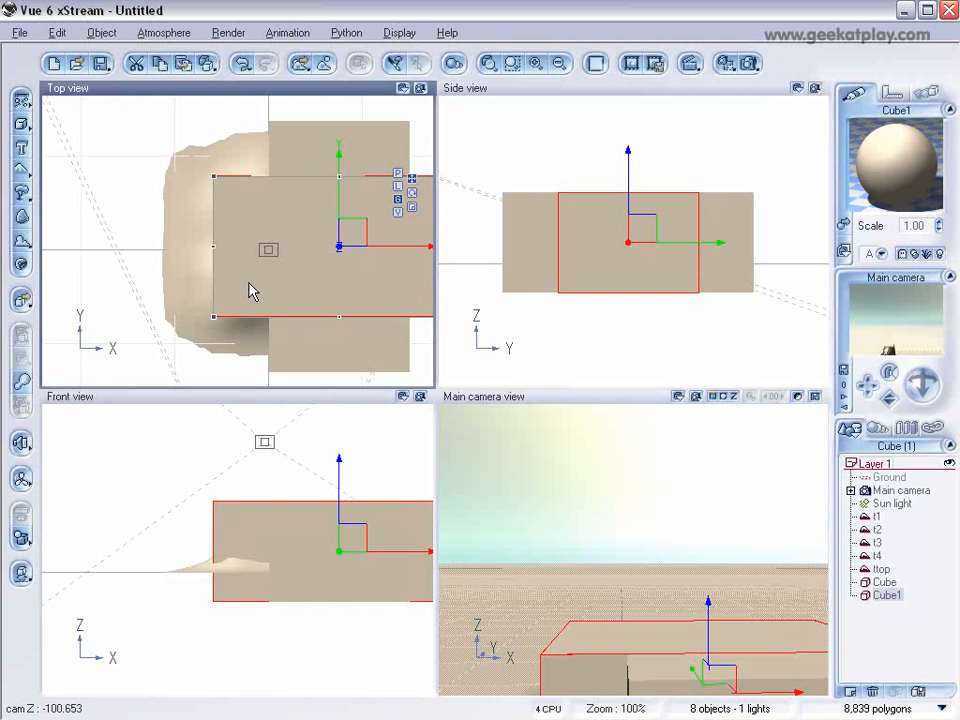
Step: Move the rotated cube over the terrain's -Y half and shorten it along Y so its outer edge lines up with the first cube
left_click_drag(366, 234, 304, 306)
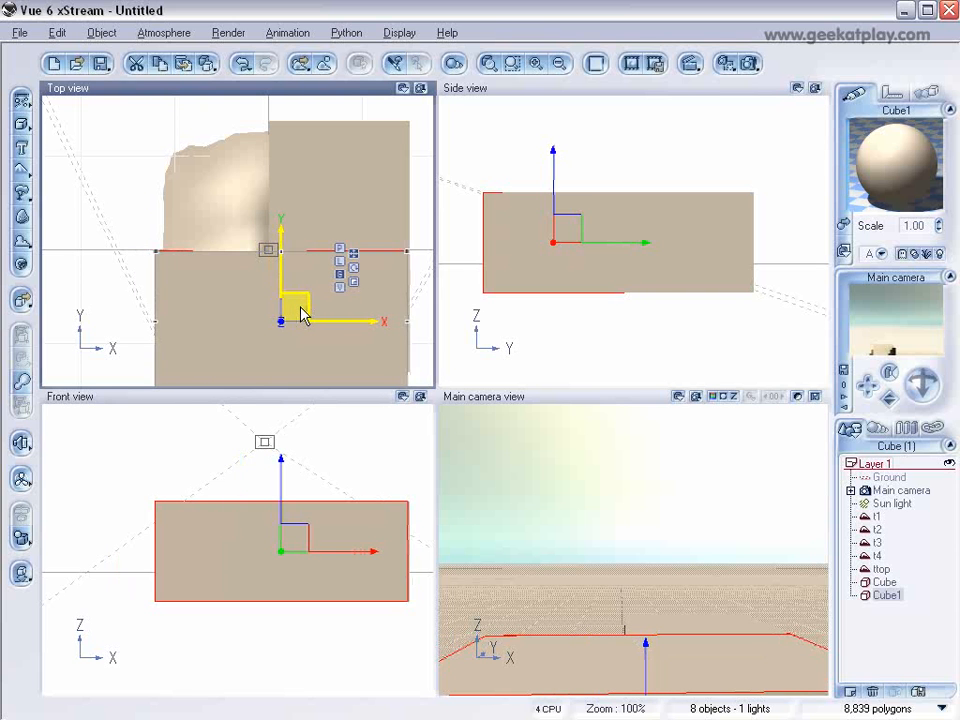
right_click_drag(398, 305, 394, 227)
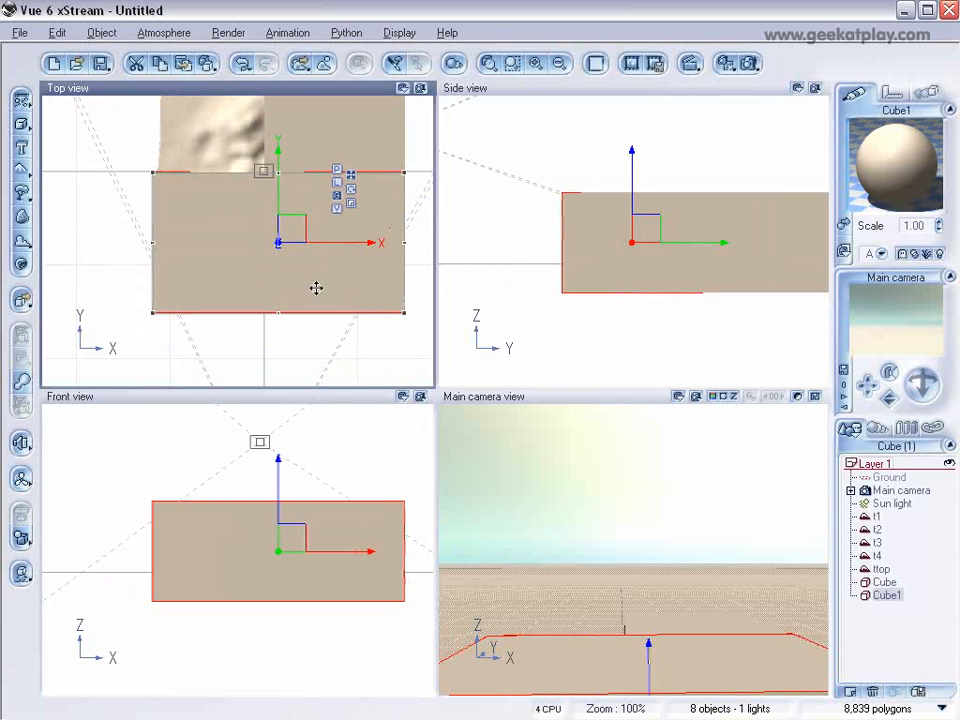
mouse_move(282, 316)
left_mouse_down()
mouse_move(294, 266)
mouse_move(294, 302)
left_mouse_up()
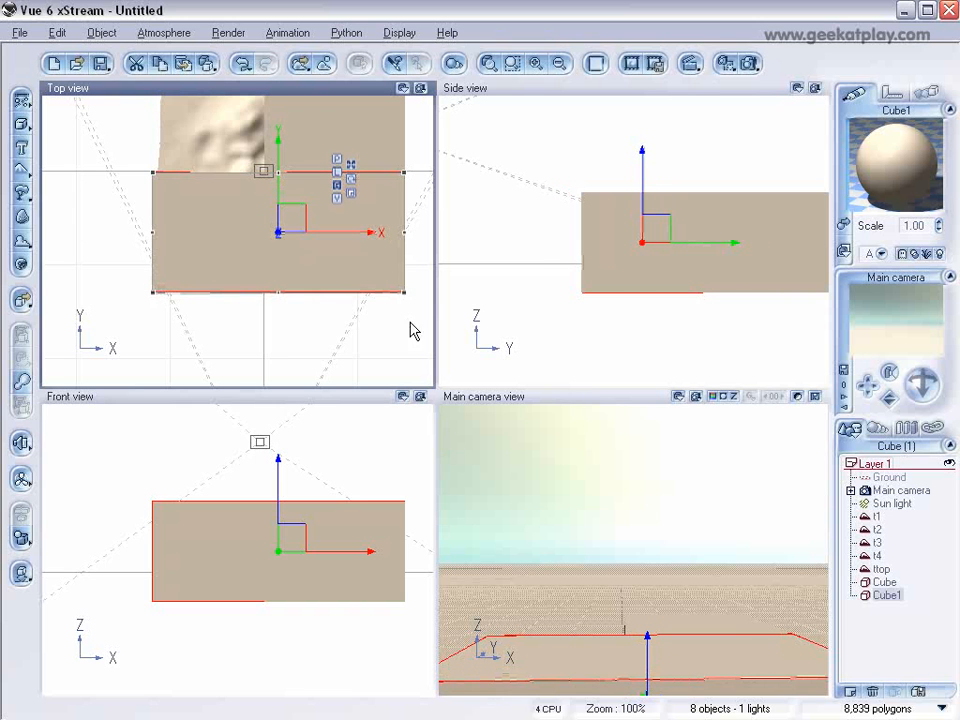
Step: Group the two cubes and duplicate the group three times
left_click(885, 582)
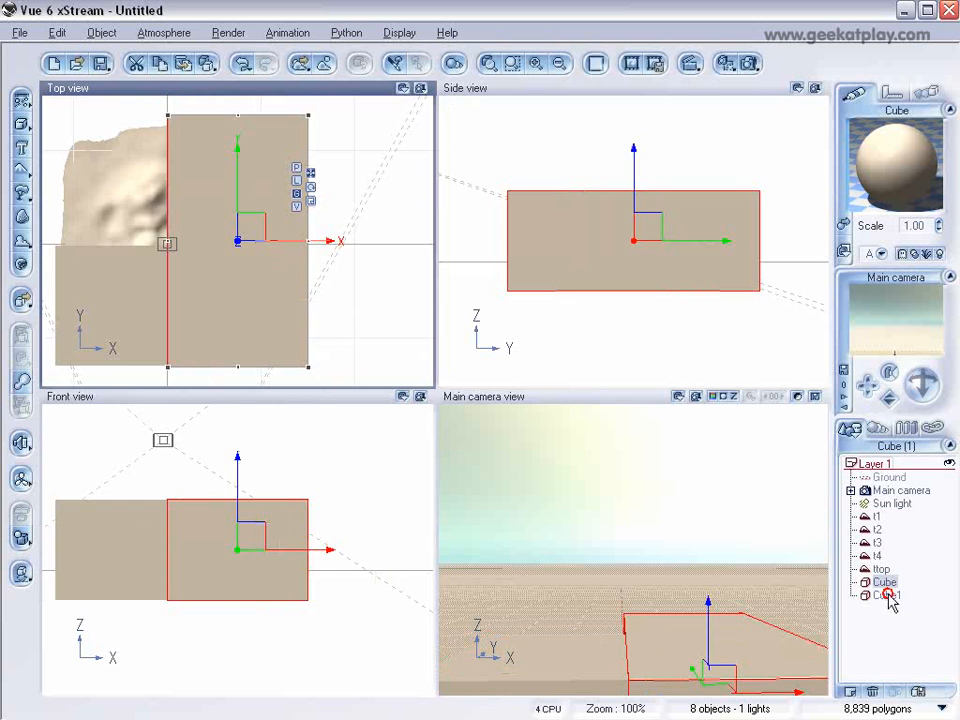
left_click(887, 595, "ctrl")
key("ctrl+g")
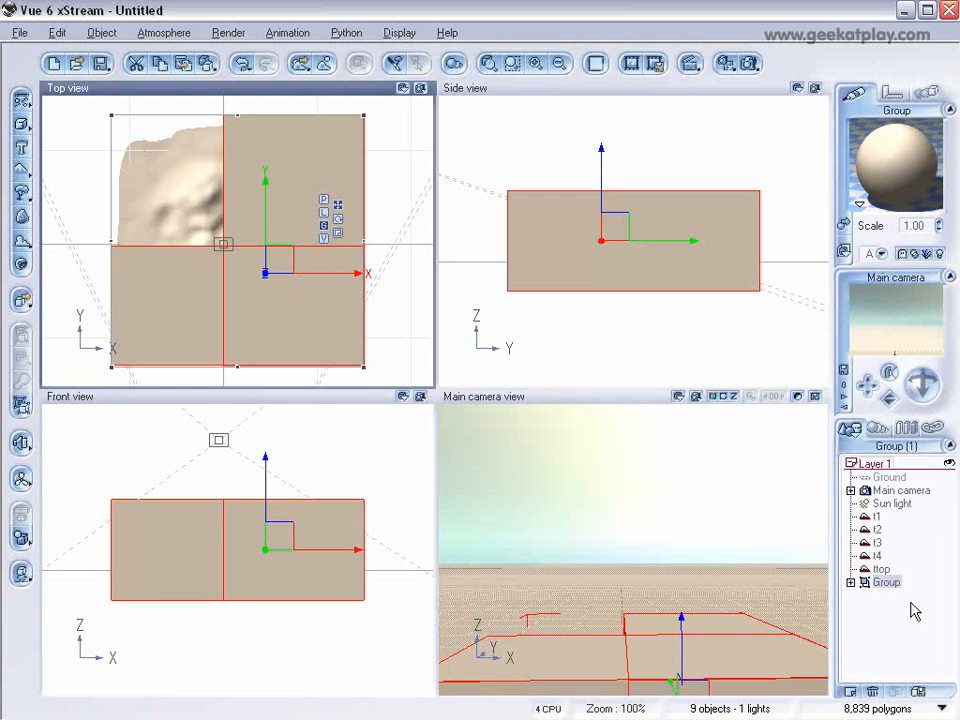
key("ctrl+d")
key("ctrl+d")
key("ctrl+d")
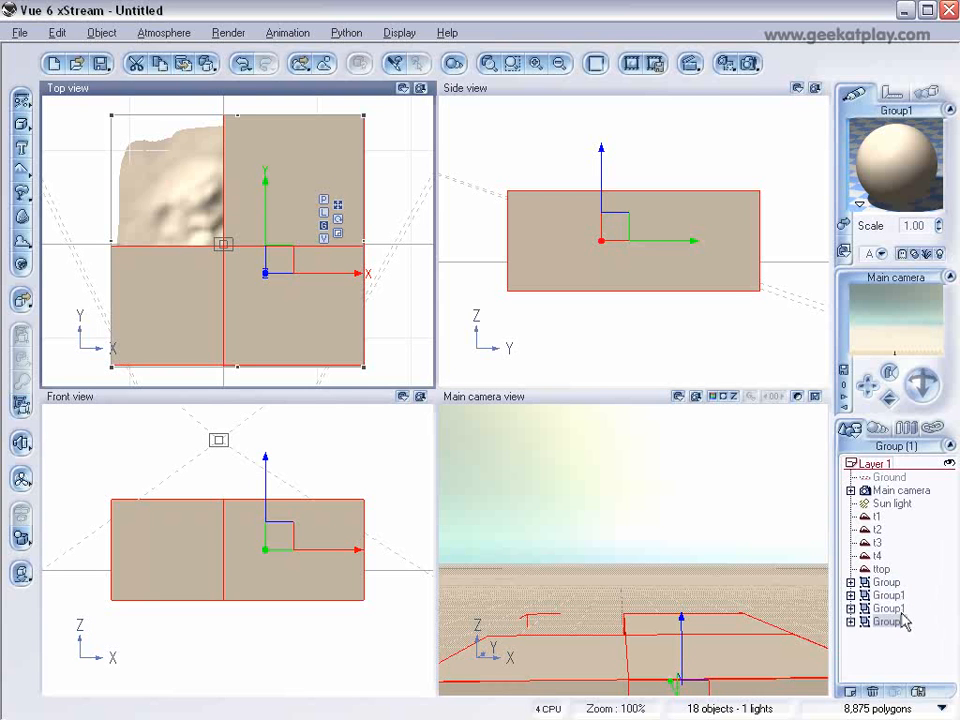
Step: Rename the four cube groups as g1, g2, g3 and g4, leaving nothing selected
left_click(887, 581)
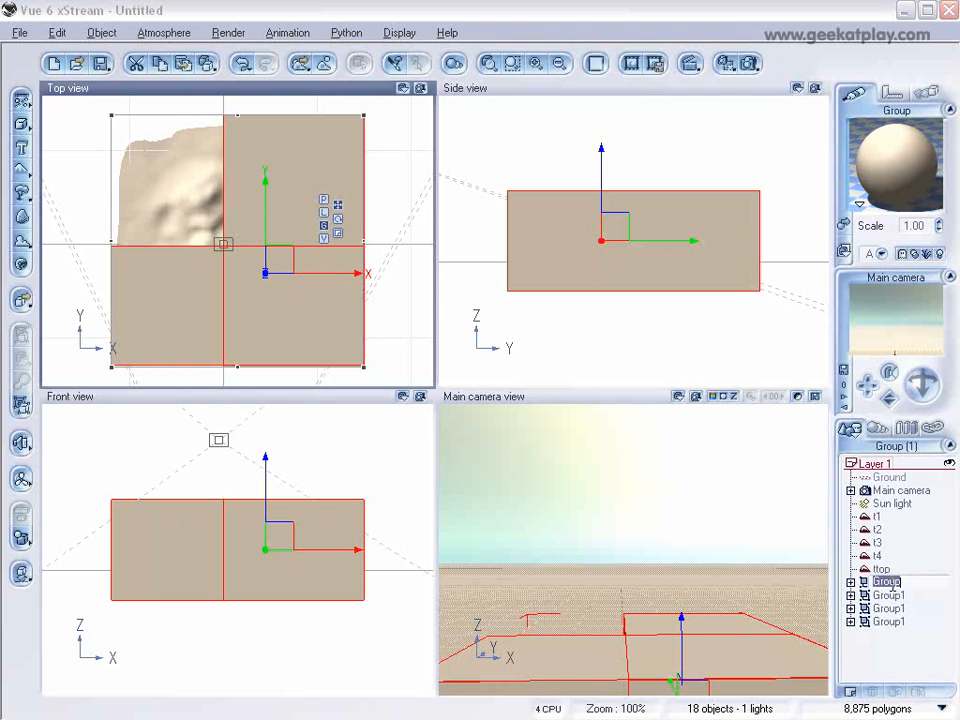
type("g1")
left_click(890, 598)
left_click(889, 597)
type("g")
left_click(889, 610)
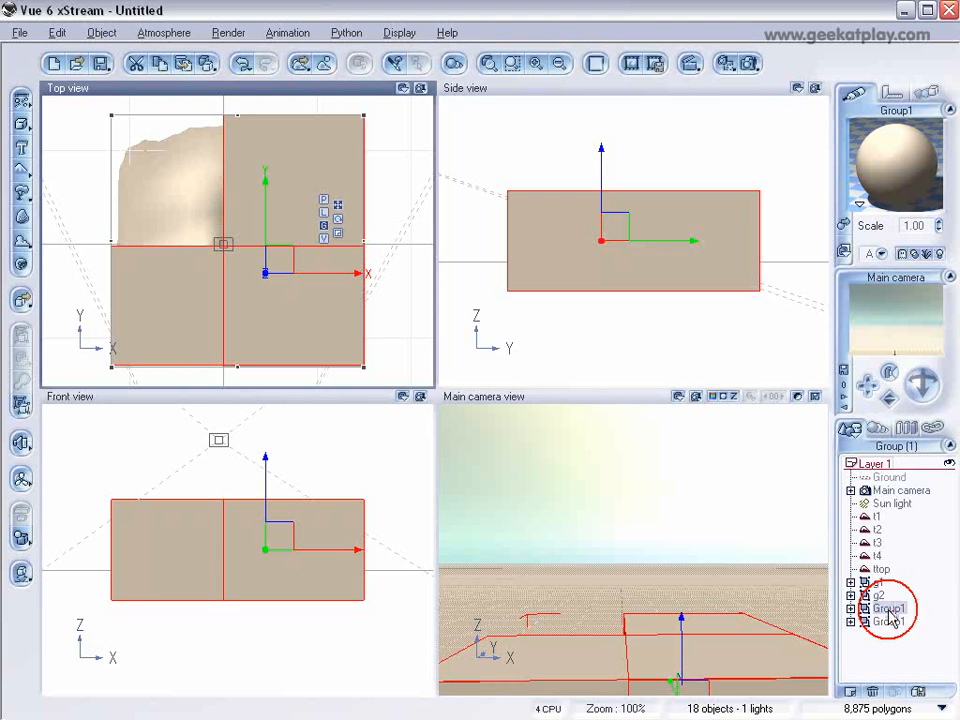
left_click(889, 609)
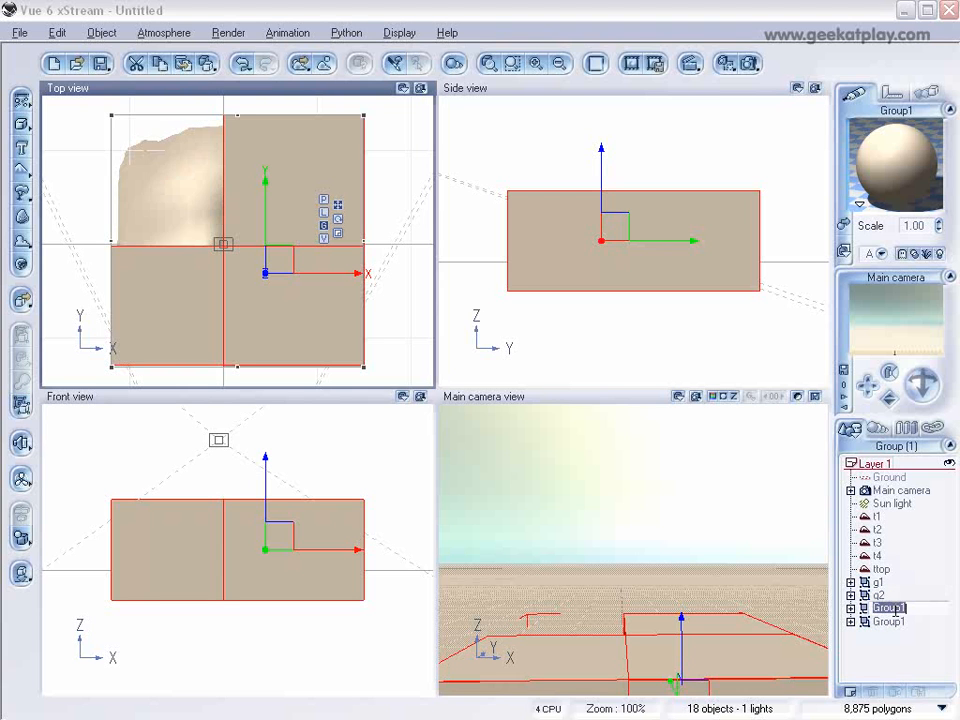
left_click(891, 622)
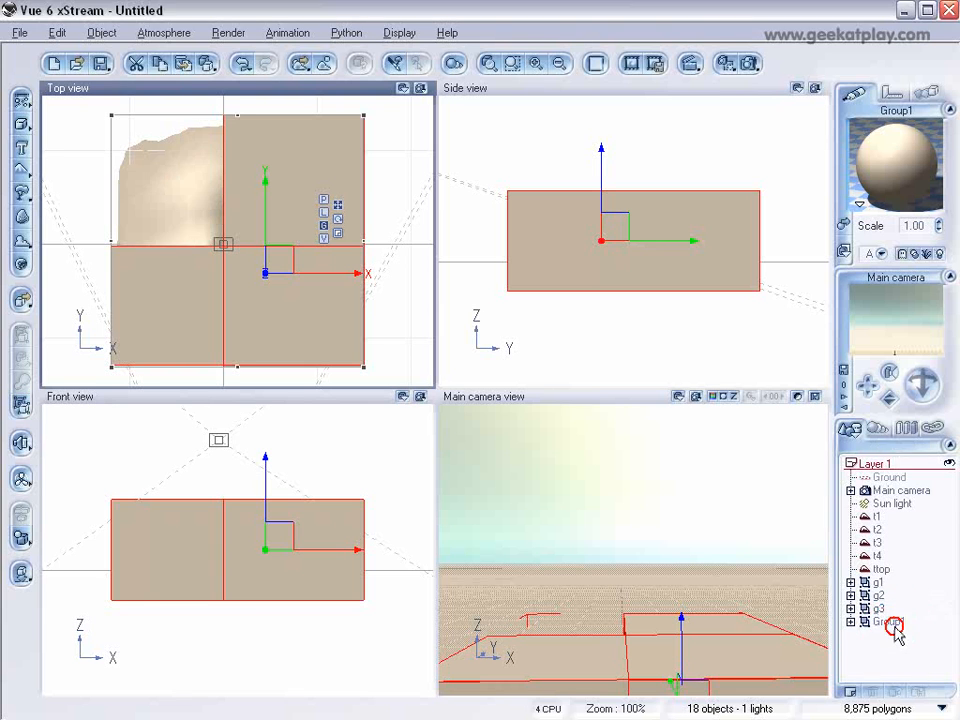
left_click(891, 622)
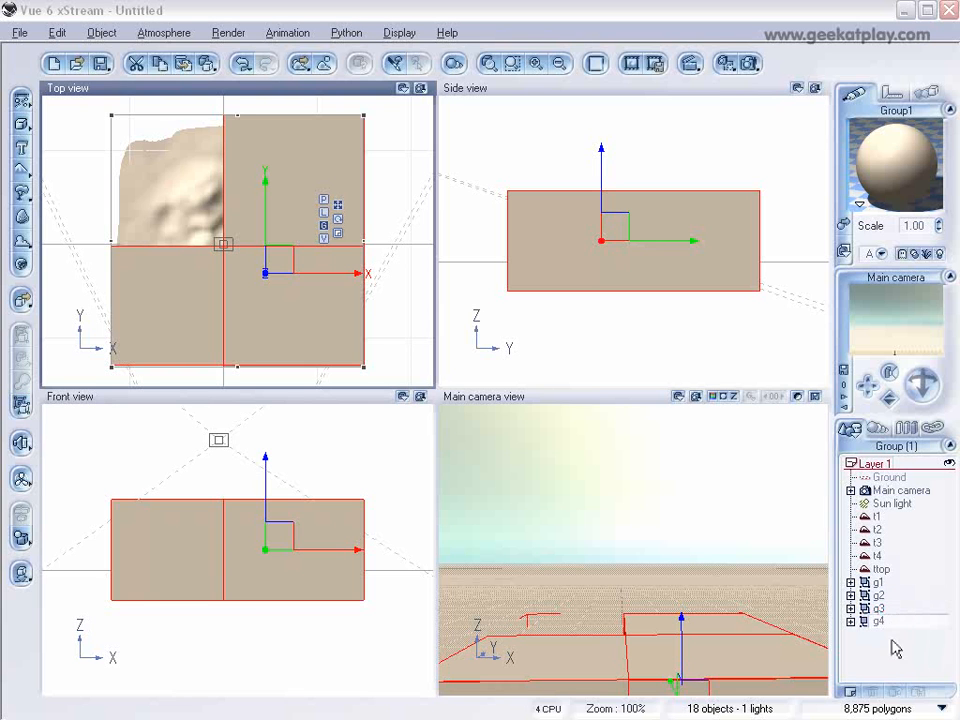
left_click(888, 649)
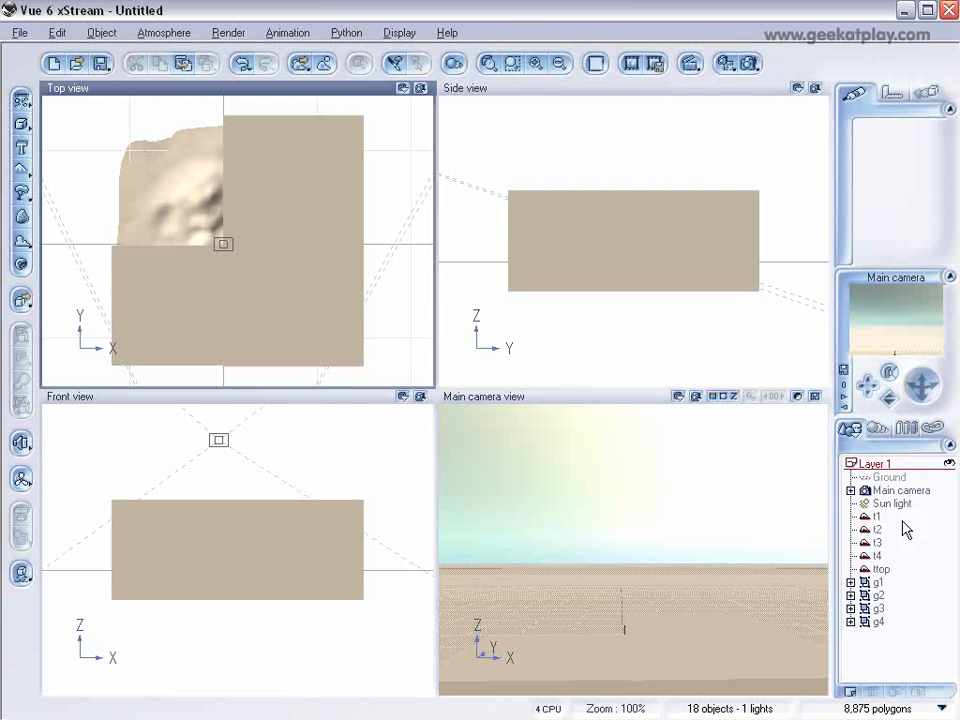
Step: Reorder the objects so that g1, g2, g3 and g4 each sit directly beneath terrains t1, t2, t3 and t4
left_click_drag(878, 582, 886, 527)
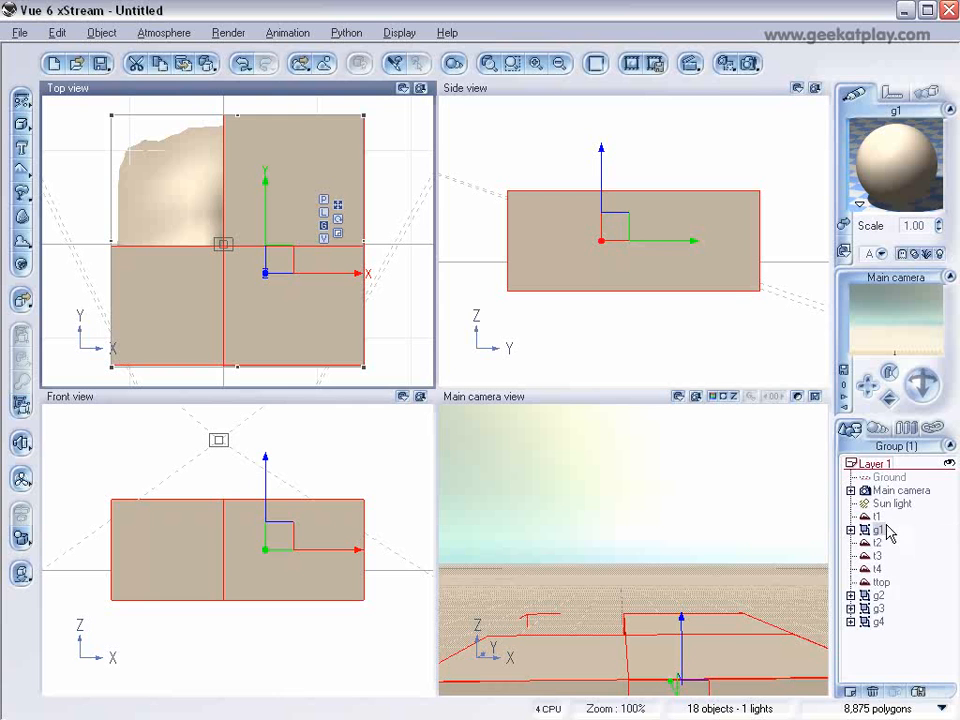
left_click_drag(878, 597, 898, 612)
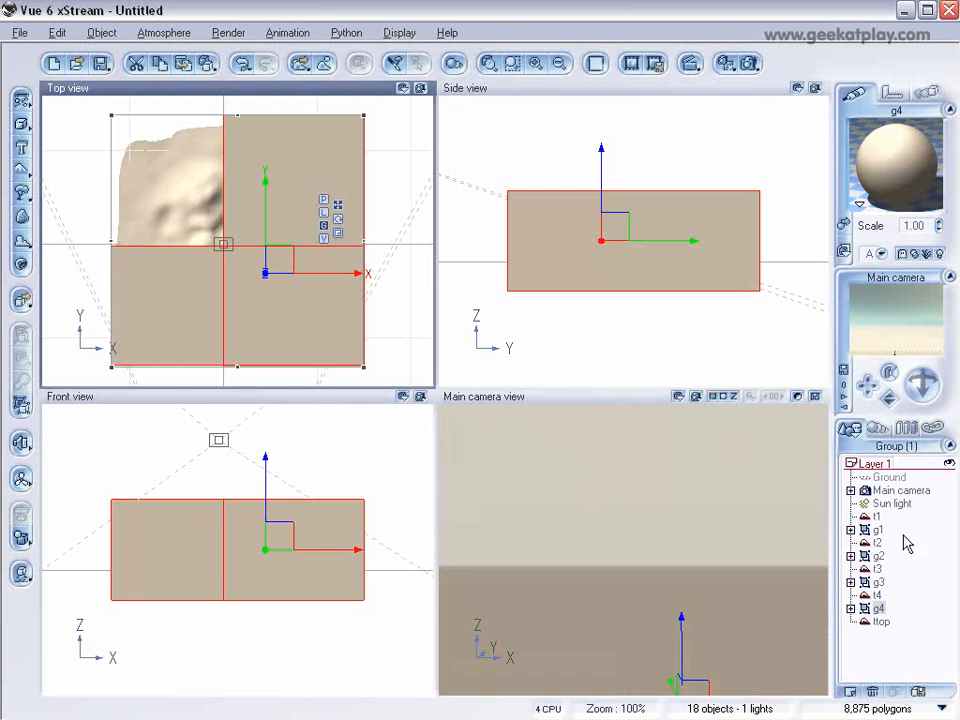
Step: Set the yaw of terrain t2 to 90
left_click(878, 543)
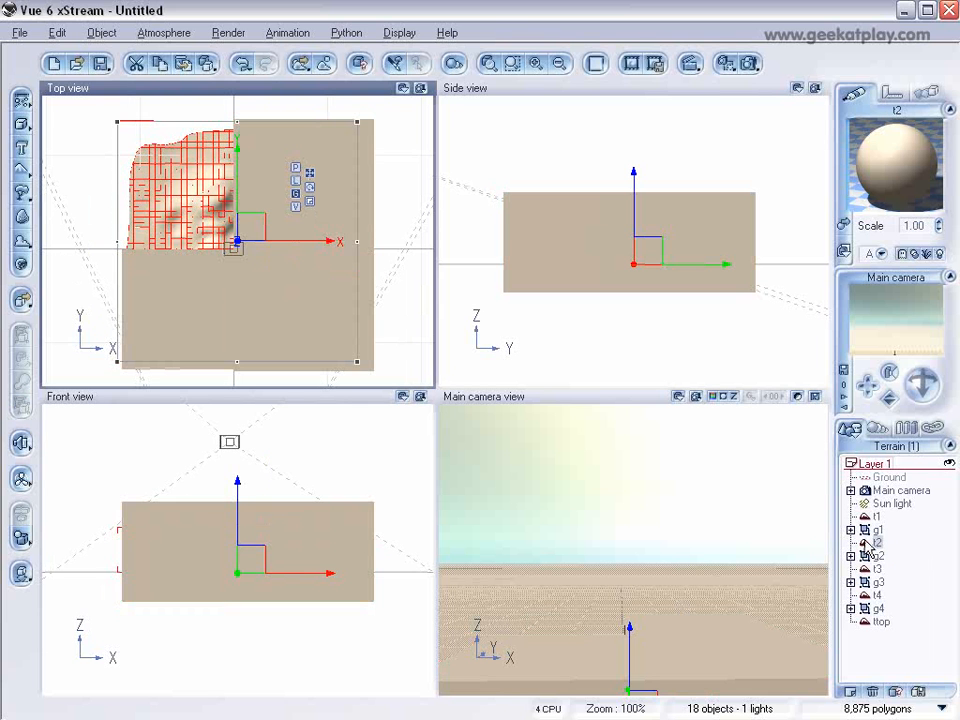
left_click(928, 93)
left_click(893, 93)
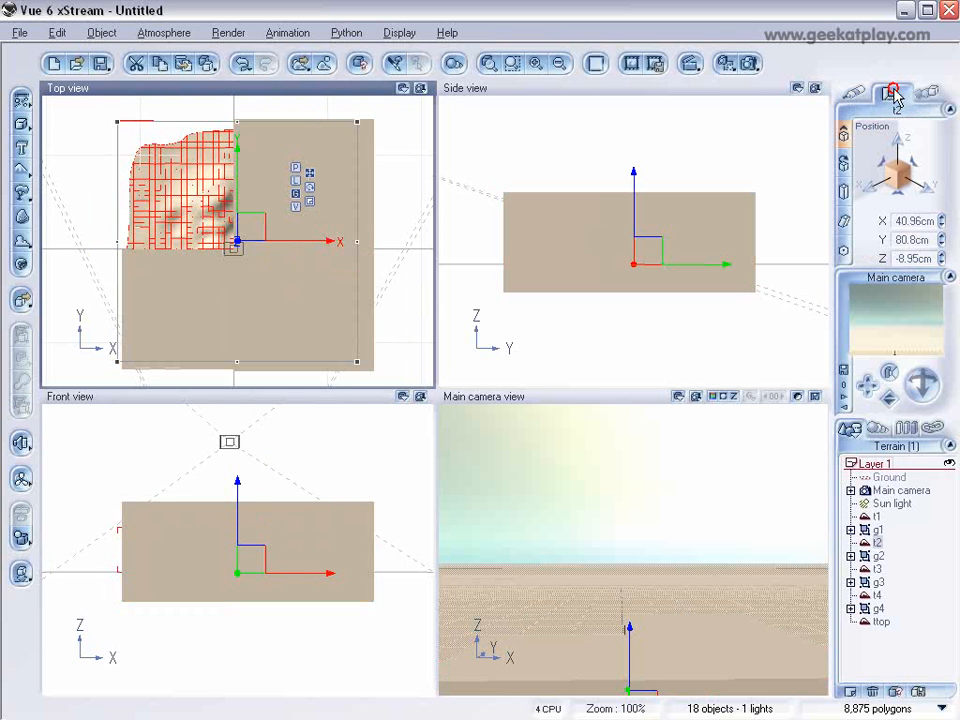
left_click(843, 162)
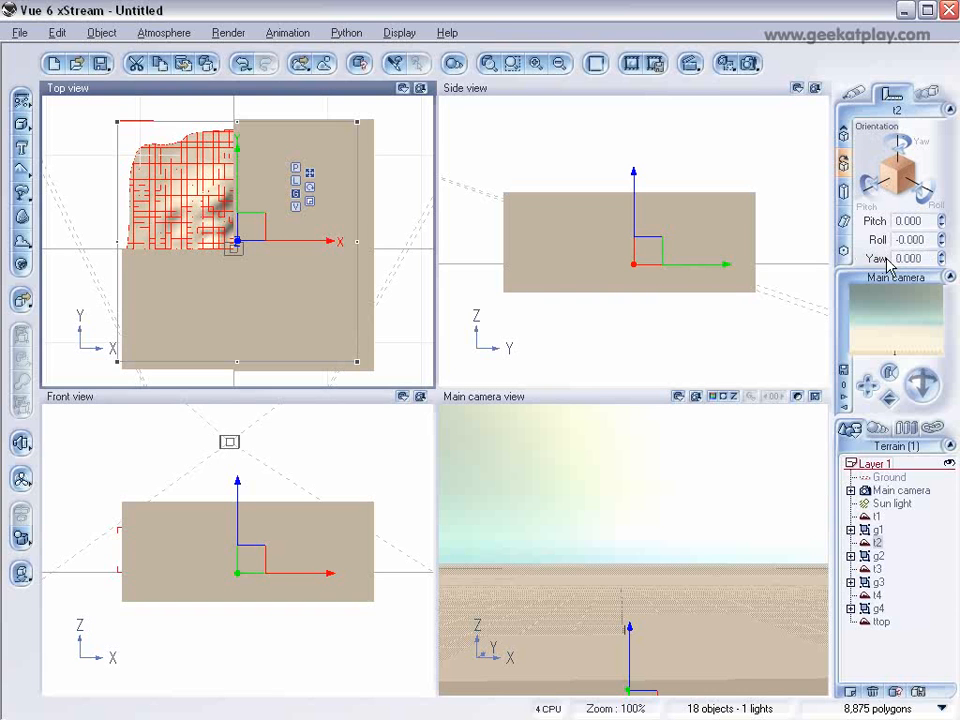
left_click_drag(926, 258, 854, 254)
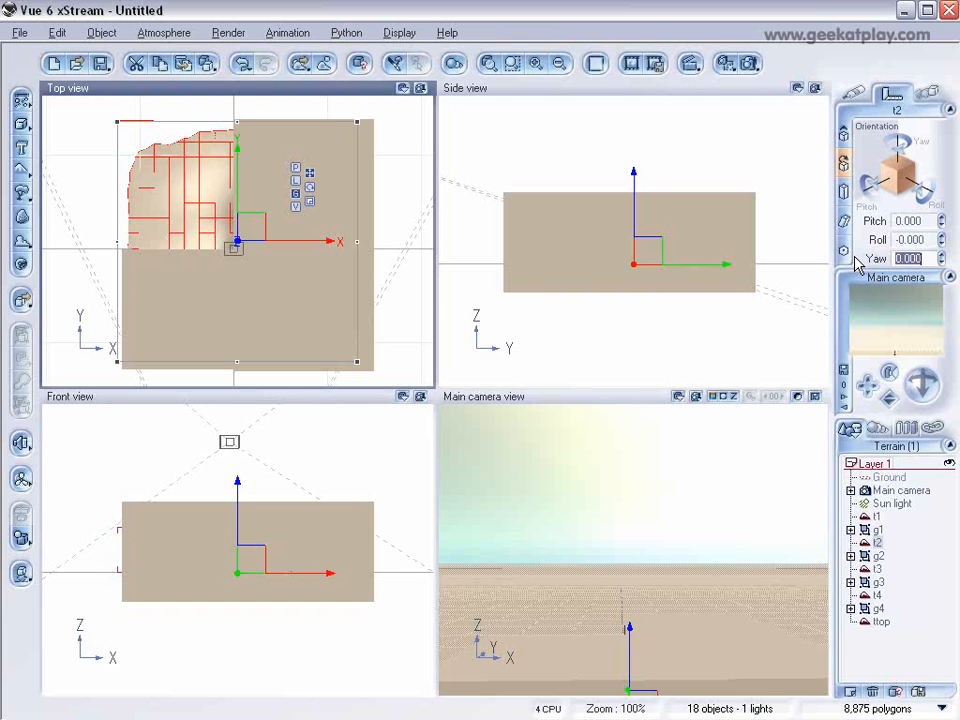
type("90")
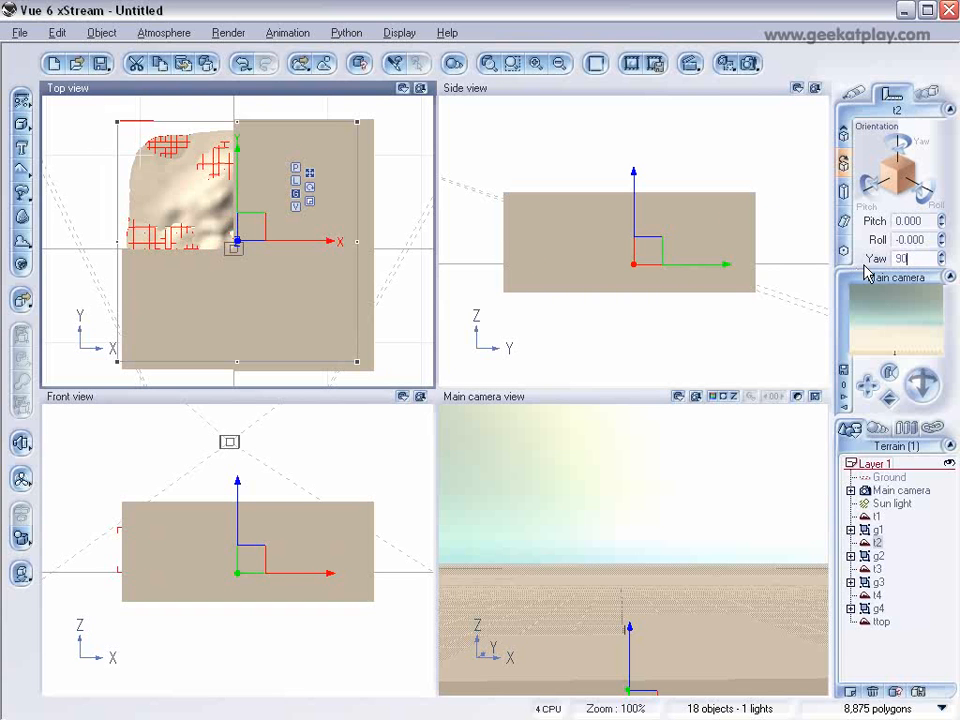
Step: Set the yaw of terrain t3 to 180
left_click(877, 568)
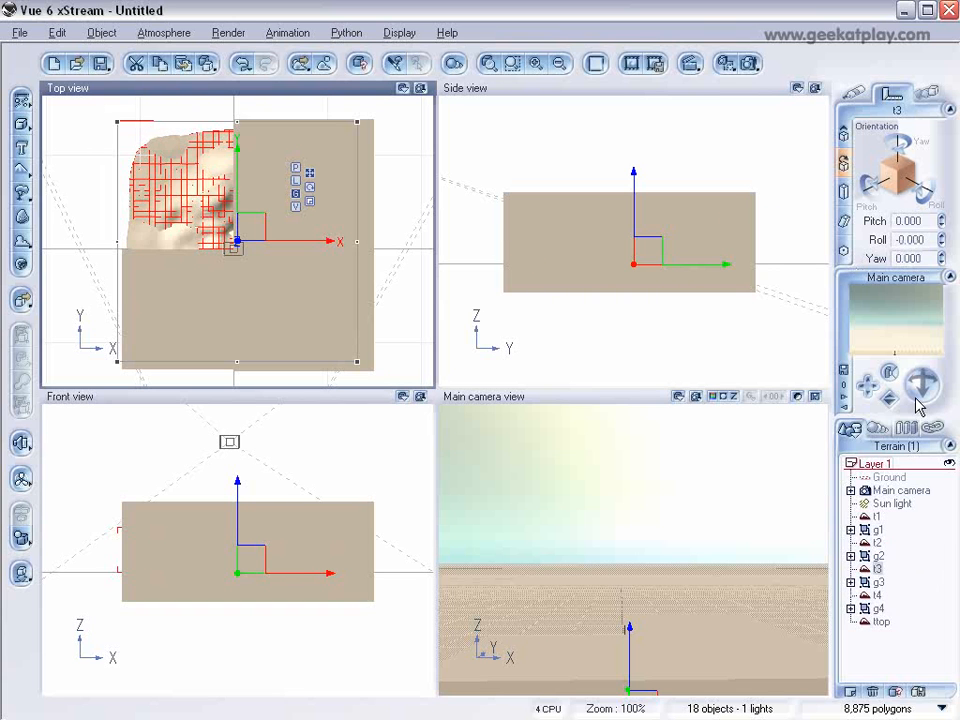
left_click_drag(926, 258, 862, 257)
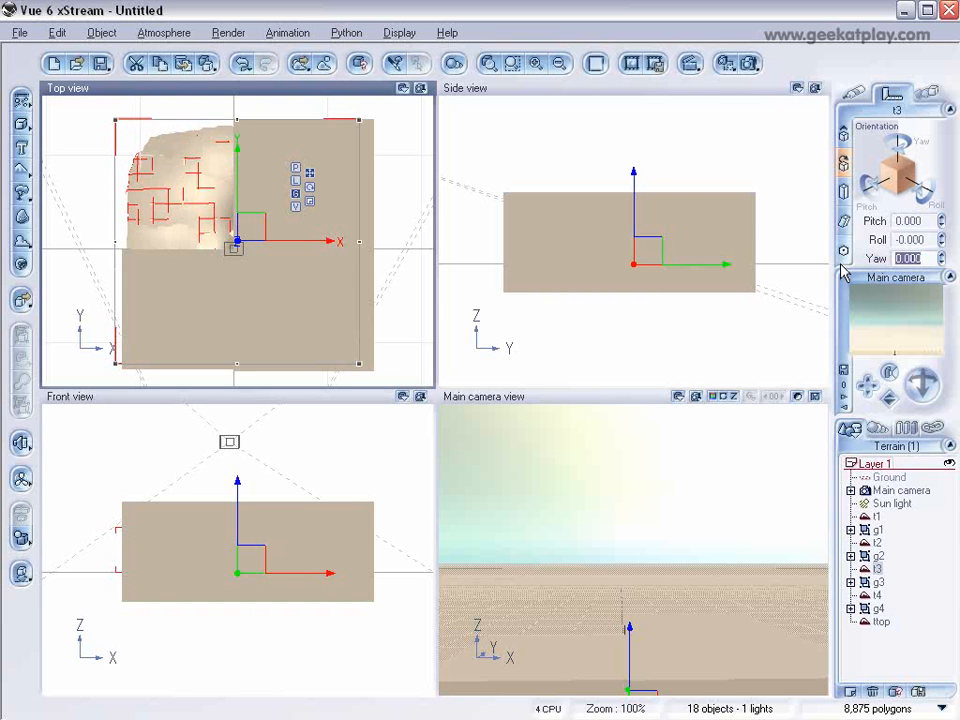
type("180")
key("Return")
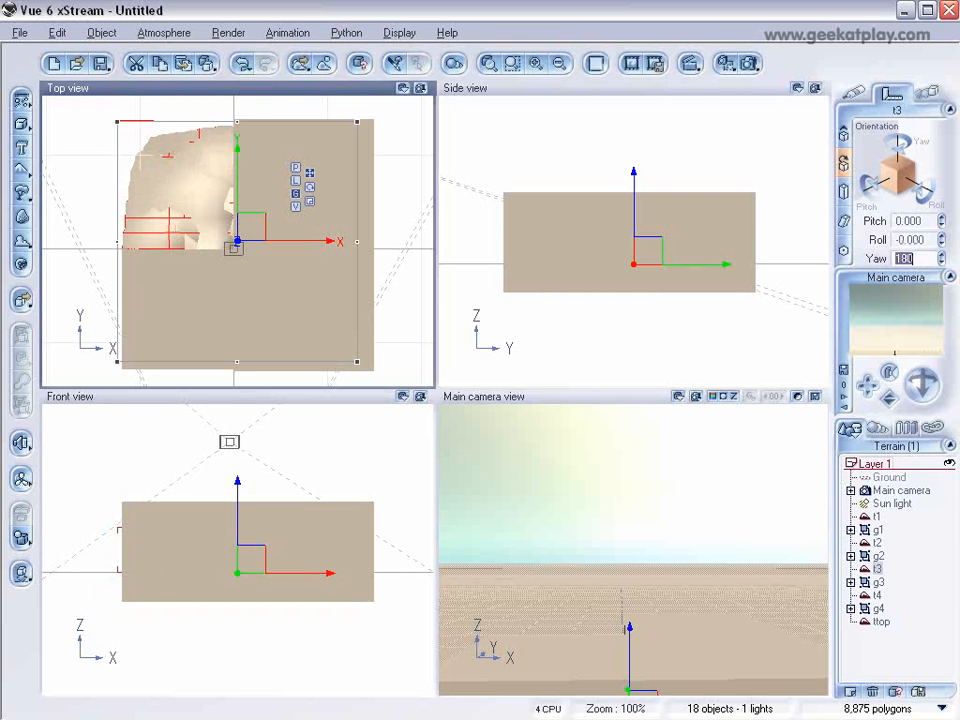
Step: Set the yaw of terrain t4 to 270
left_click(877, 595)
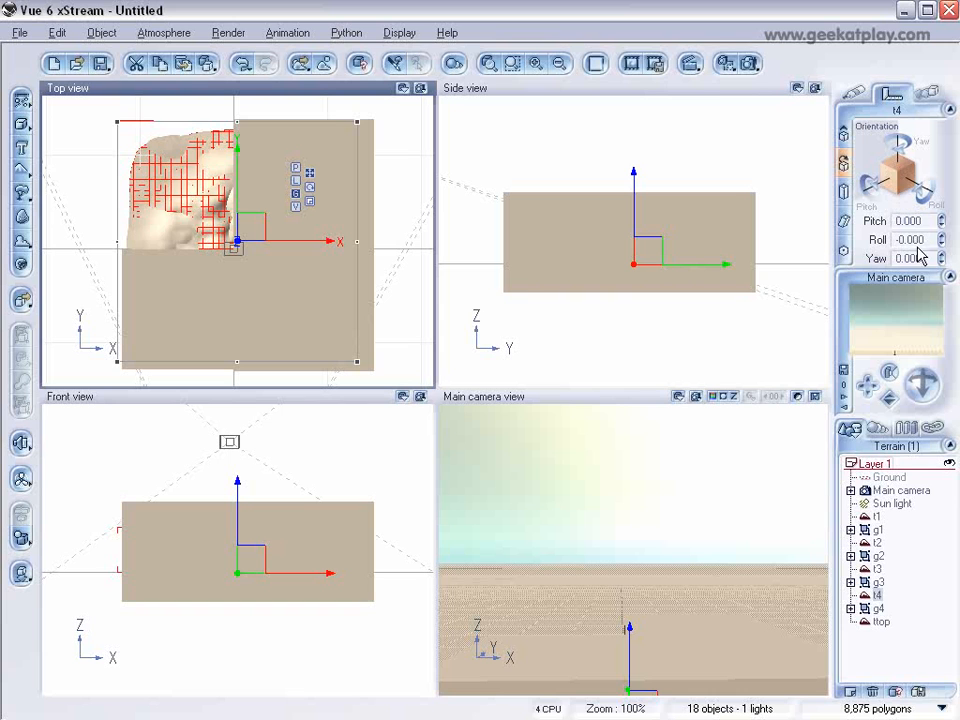
left_click_drag(920, 257, 827, 254)
type("270")
key("Return")
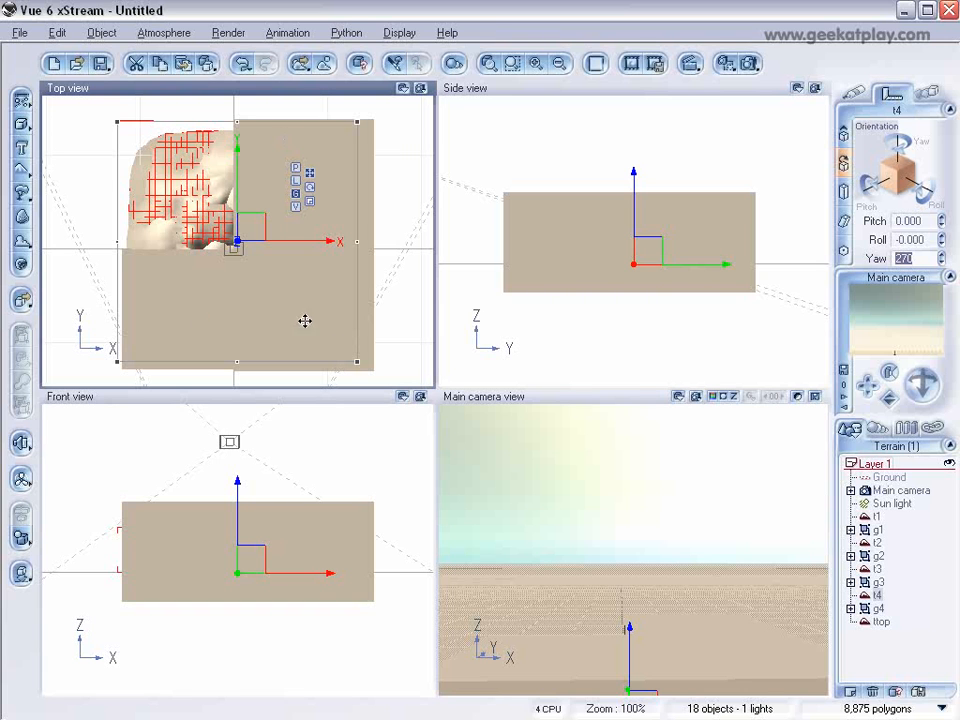
Step: Subtract group g1 from terrain t1 and group g2 from terrain t2 as two separate Boolean differences
left_click(877, 516)
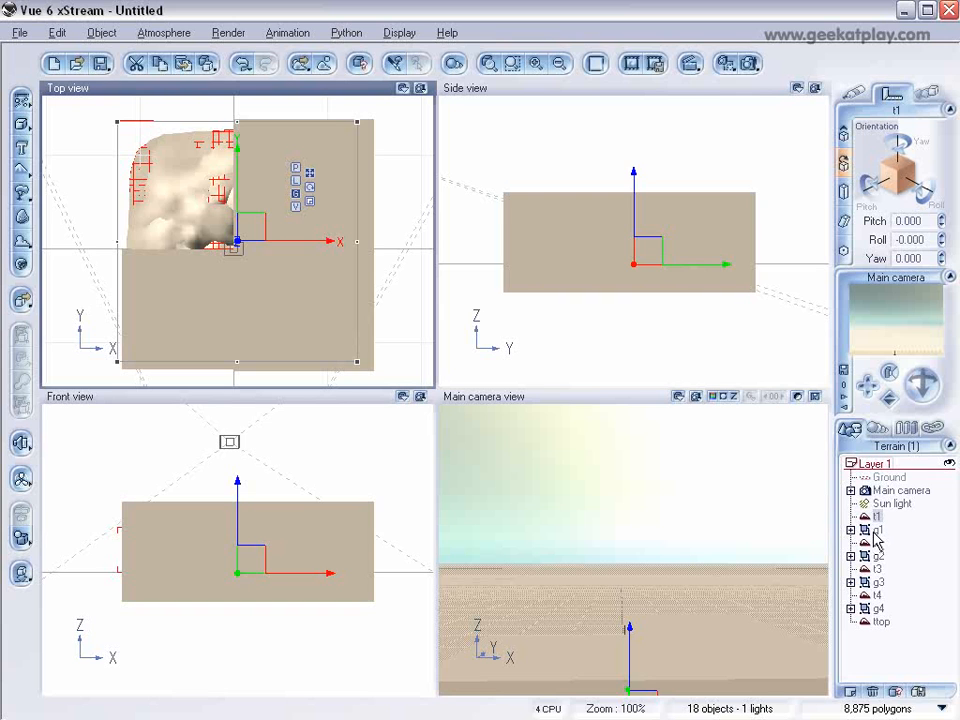
left_click(876, 531, "ctrl")
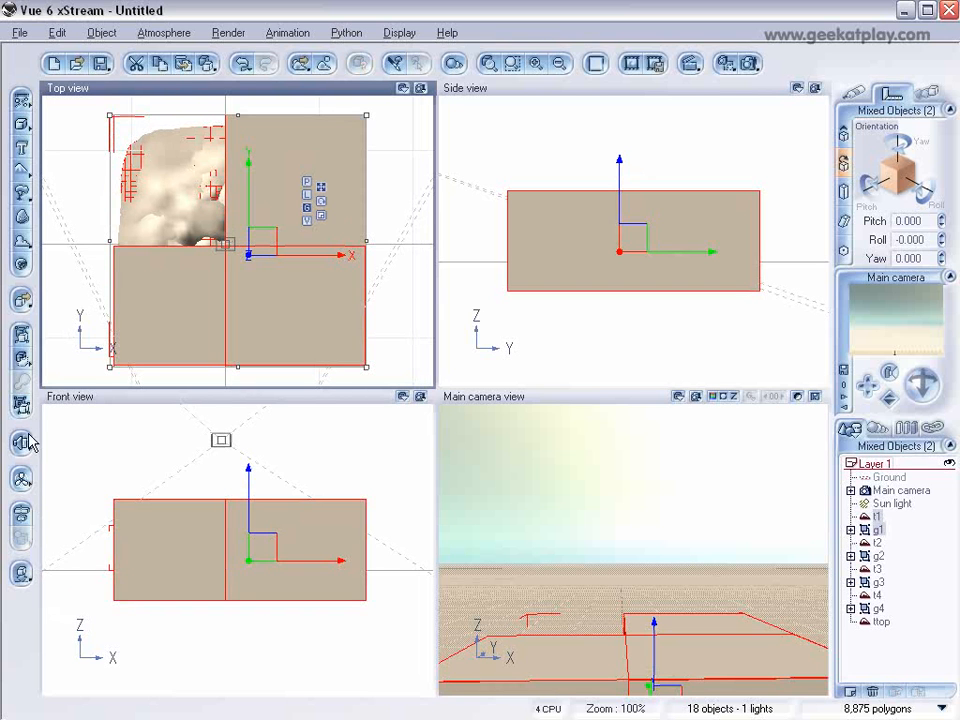
left_click(22, 360)
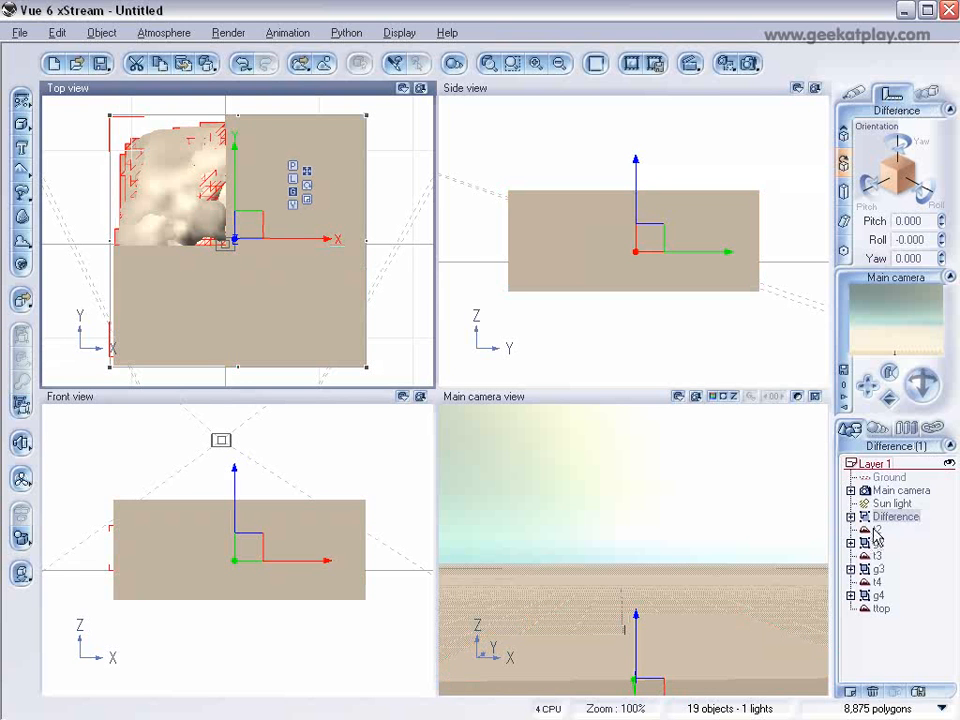
left_click(875, 531)
left_click(876, 545, "ctrl")
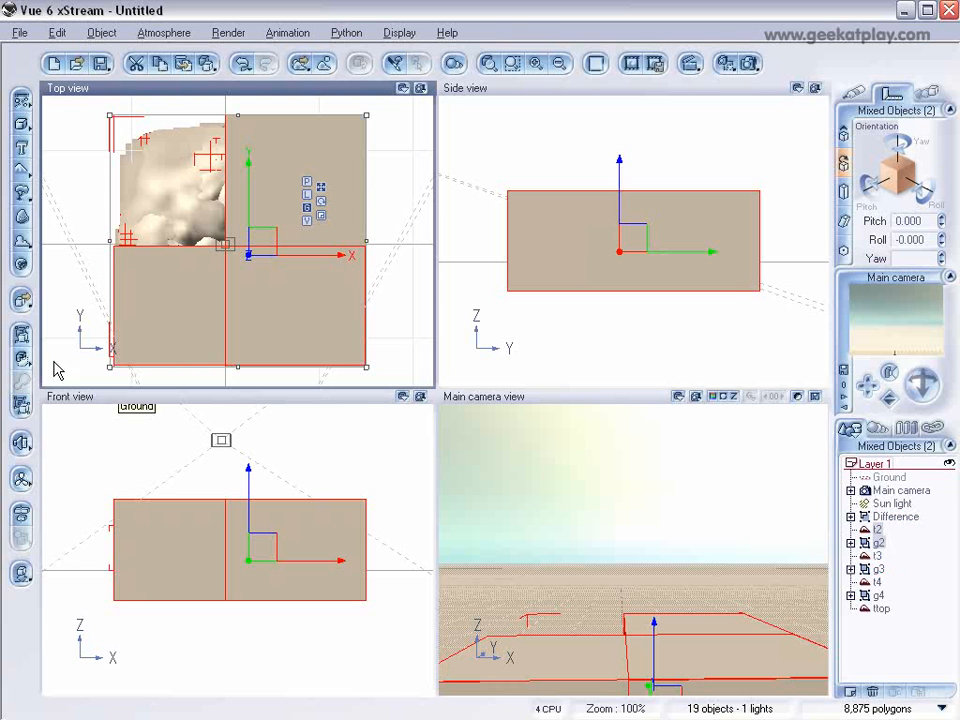
left_click(22, 360)
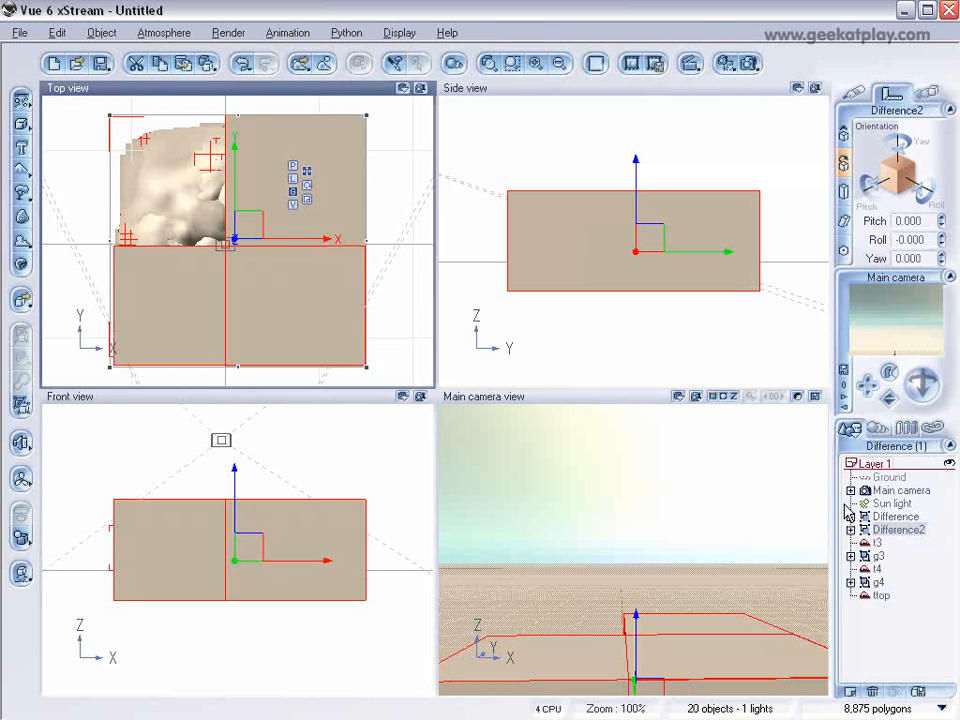
Step: Subtract group g3 from terrain t3 and group g4 from terrain t4 as two separate Boolean differences
left_click(877, 544)
left_click(879, 559, "ctrl")
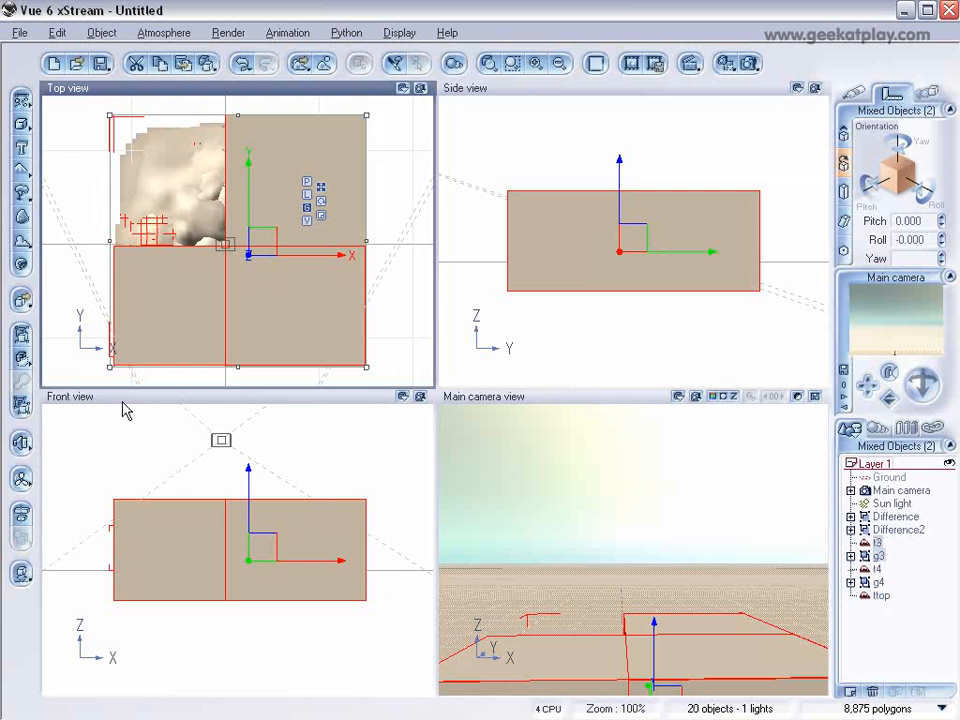
left_click(22, 360)
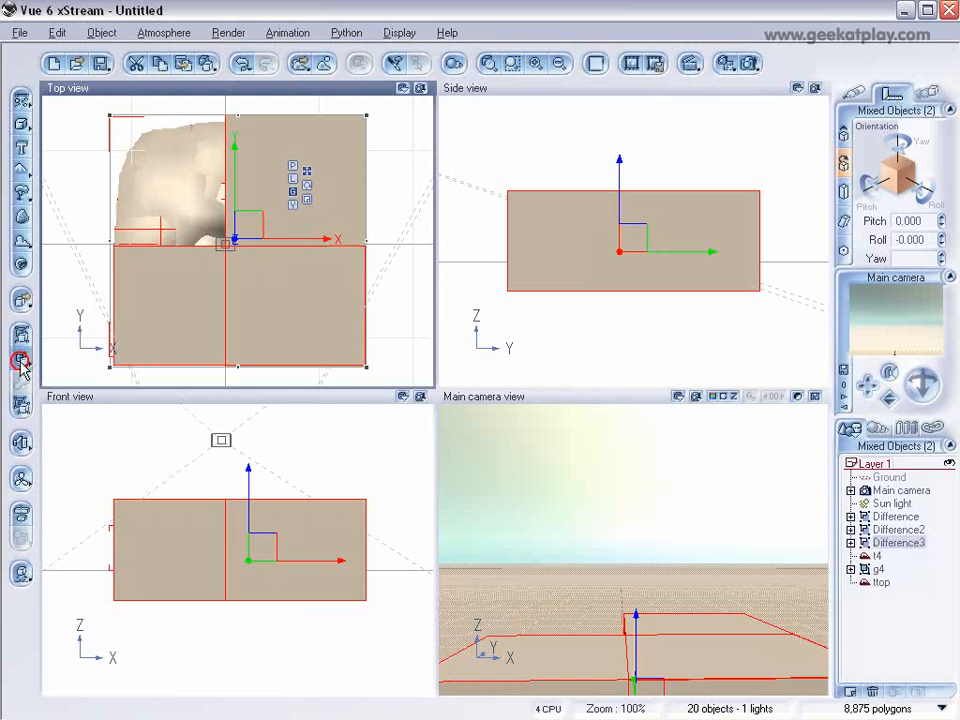
left_click(874, 556)
left_click(879, 569, "ctrl")
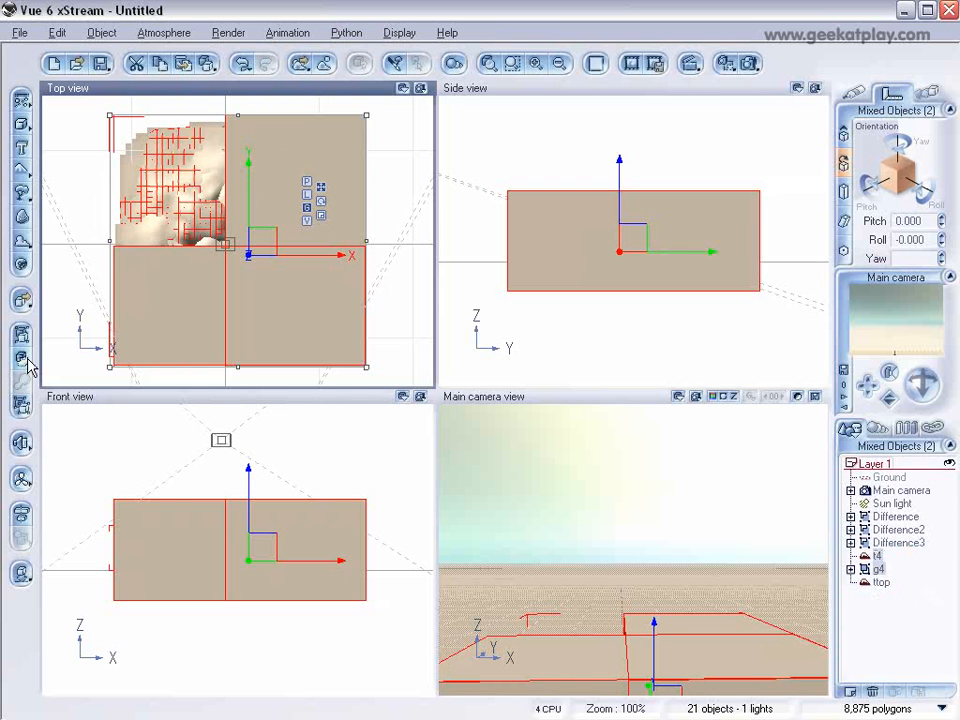
left_click(22, 360)
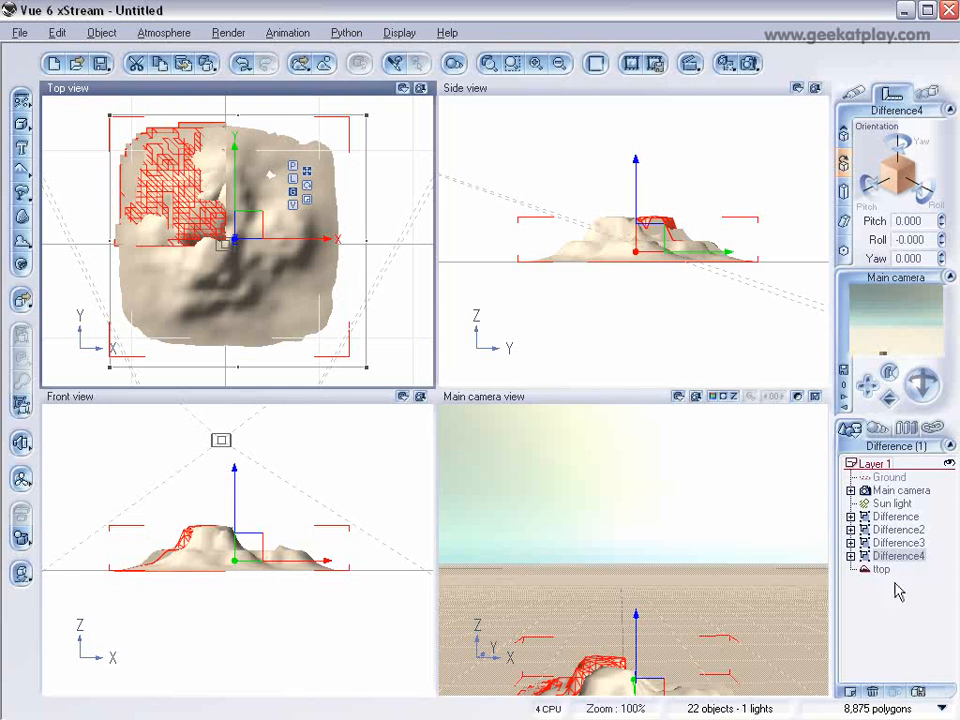
Step: Add a new layer, move the ttop terrain into it and hide that layer
left_click(850, 691)
mouse_move(882, 569)
left_mouse_down()
mouse_move(891, 590)
mouse_move(880, 585)
left_mouse_up()
left_click(949, 569)
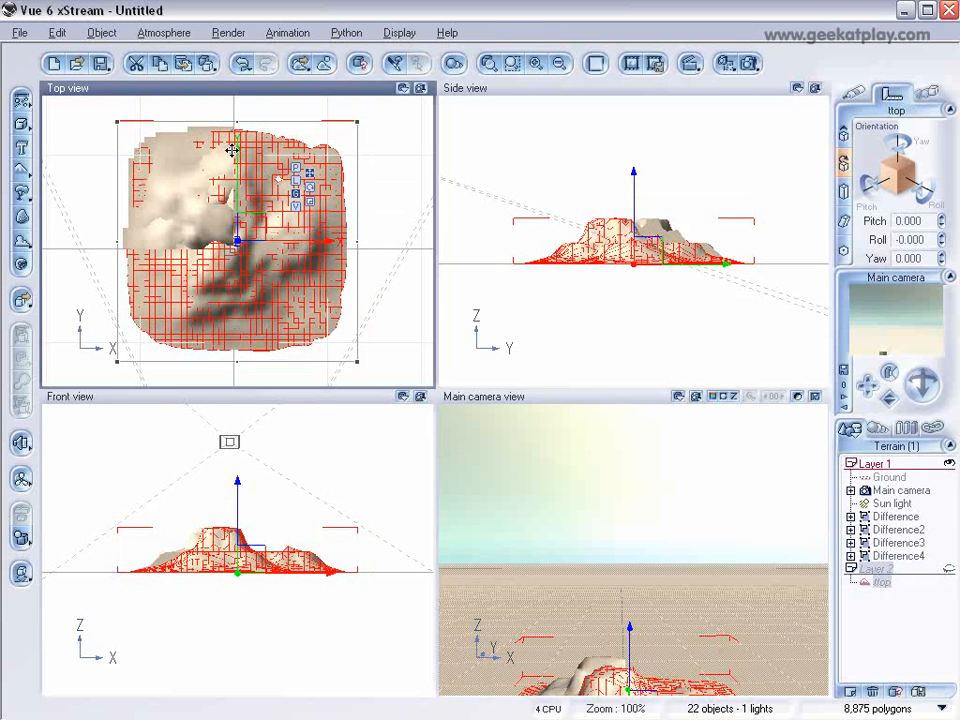
Step: Move the main camera farther back and lower so the whole terrain is framed in the camera view
left_click(893, 491)
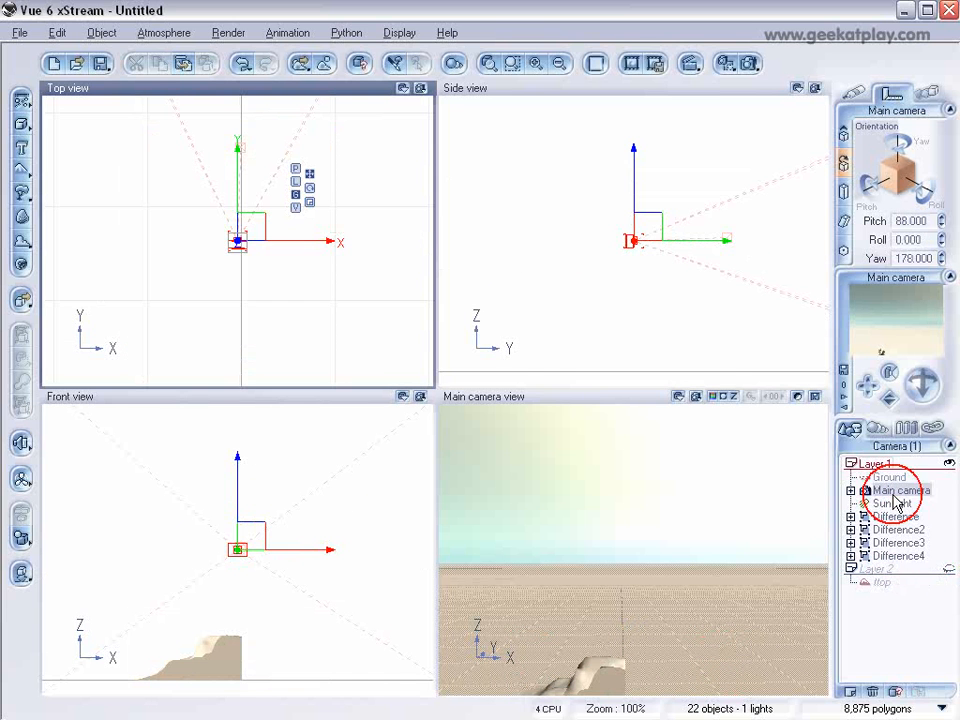
right_click_drag(646, 308, 578, 313)
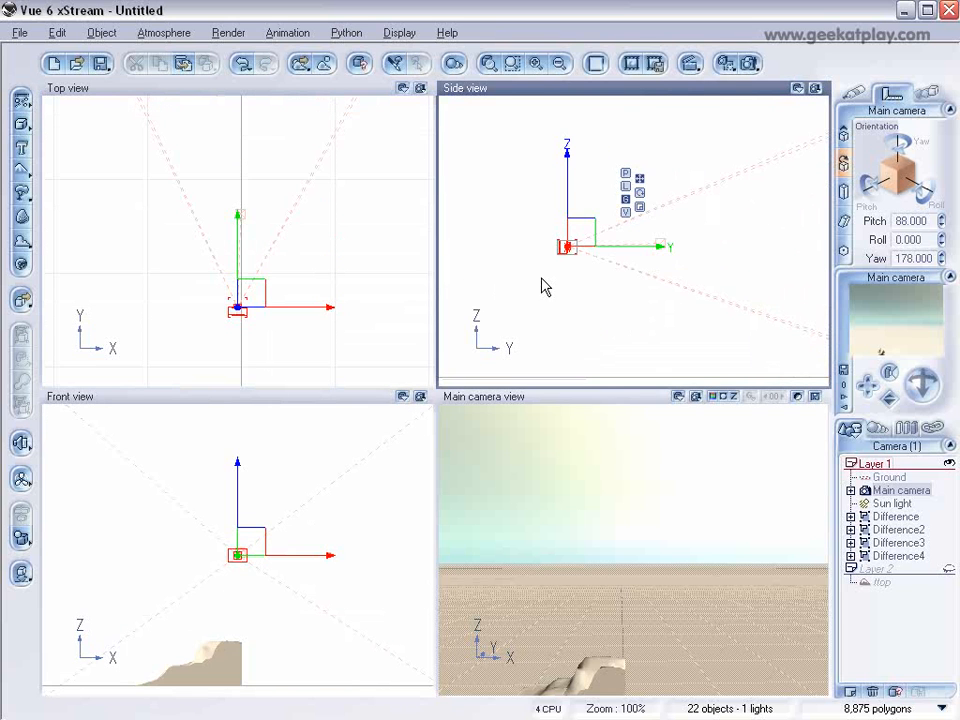
scroll(543, 284, "down", 3)
left_click(581, 245)
left_click_drag(581, 245, 579, 264)
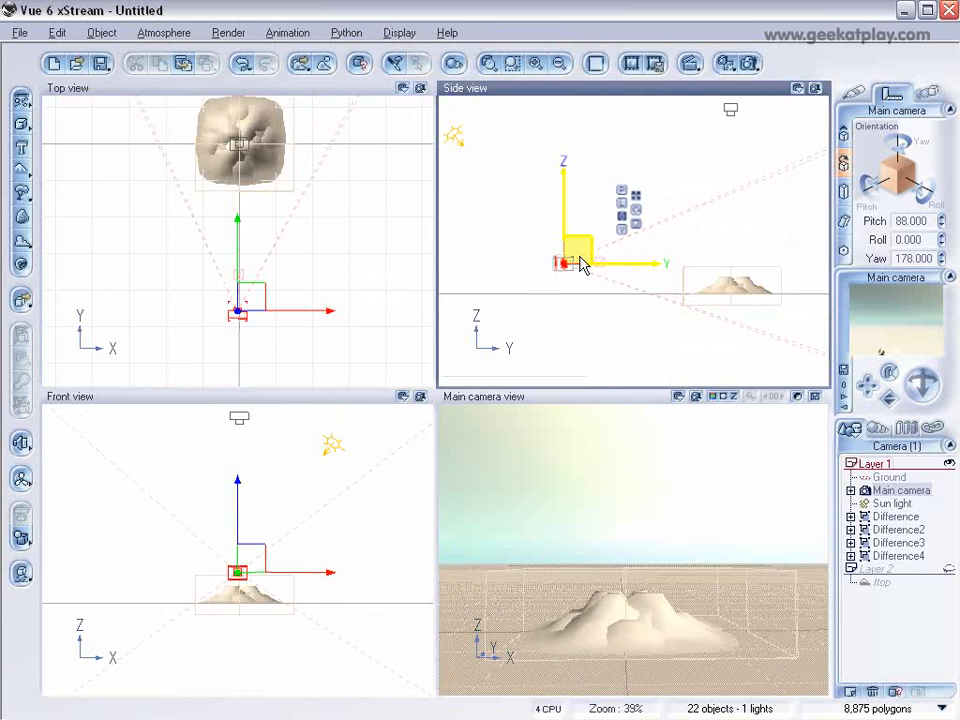
Step: Set the yaw of Difference2 to -90 and the yaw of Difference3 to -180
left_click(898, 529)
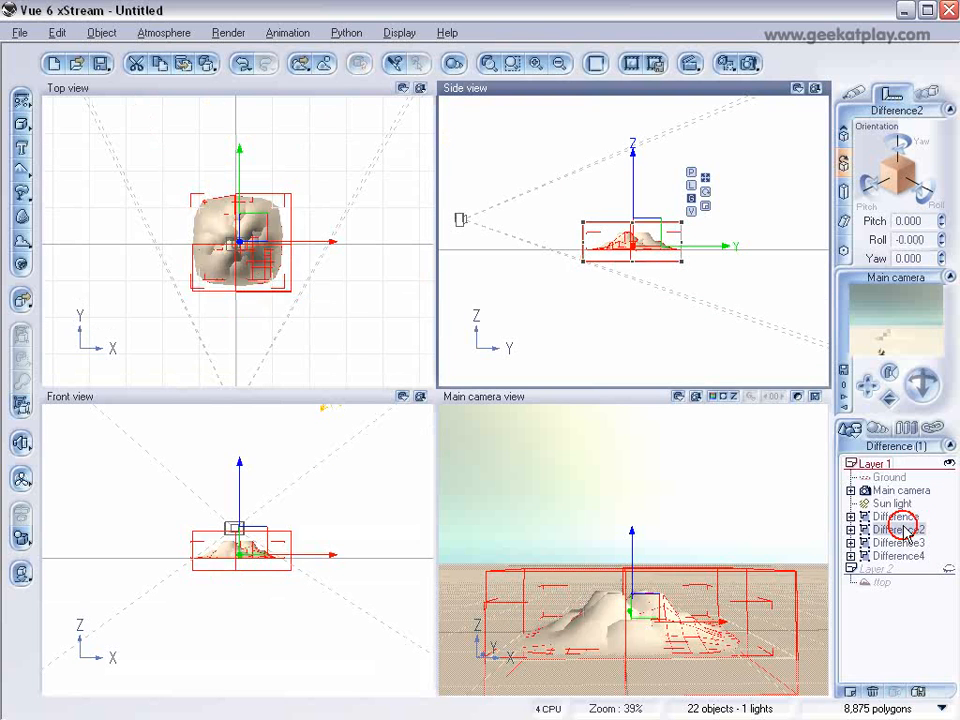
left_click(920, 258)
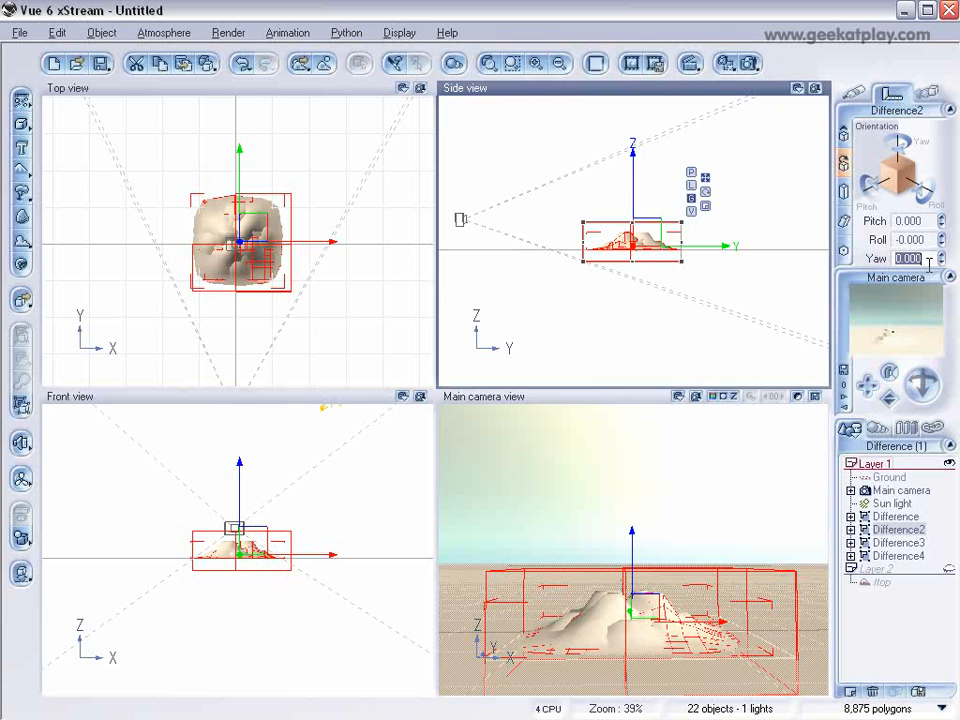
type("-90")
key("Return")
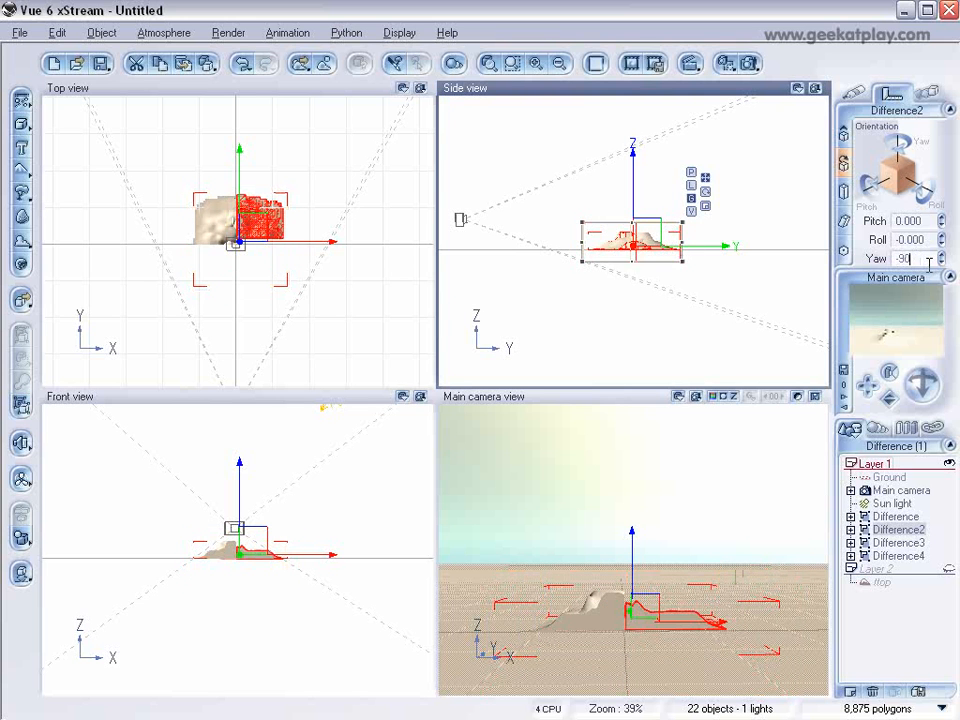
left_click(902, 543)
left_click(922, 257)
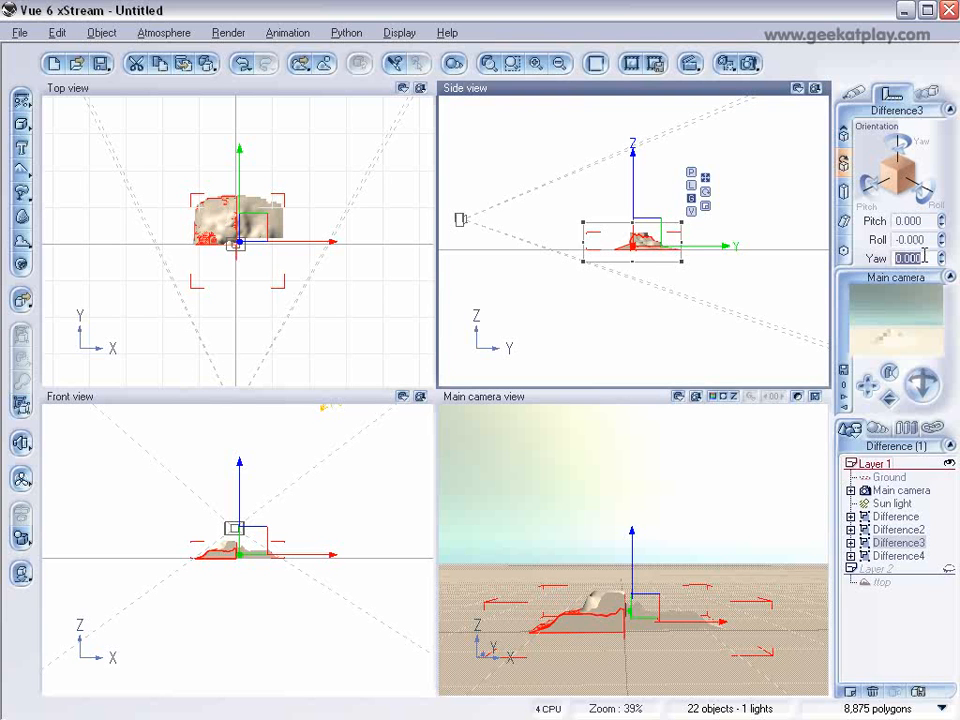
type("-180")
key("Return")
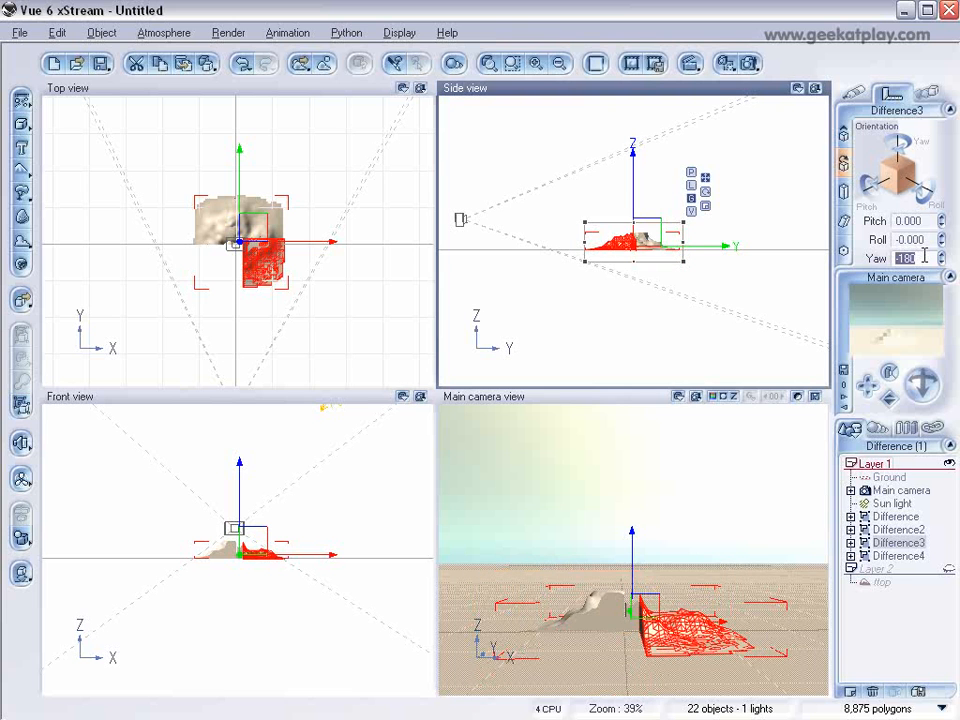
Step: Set the yaw of Difference4 to -270 and run a brief test render of the main camera view
left_click(899, 556)
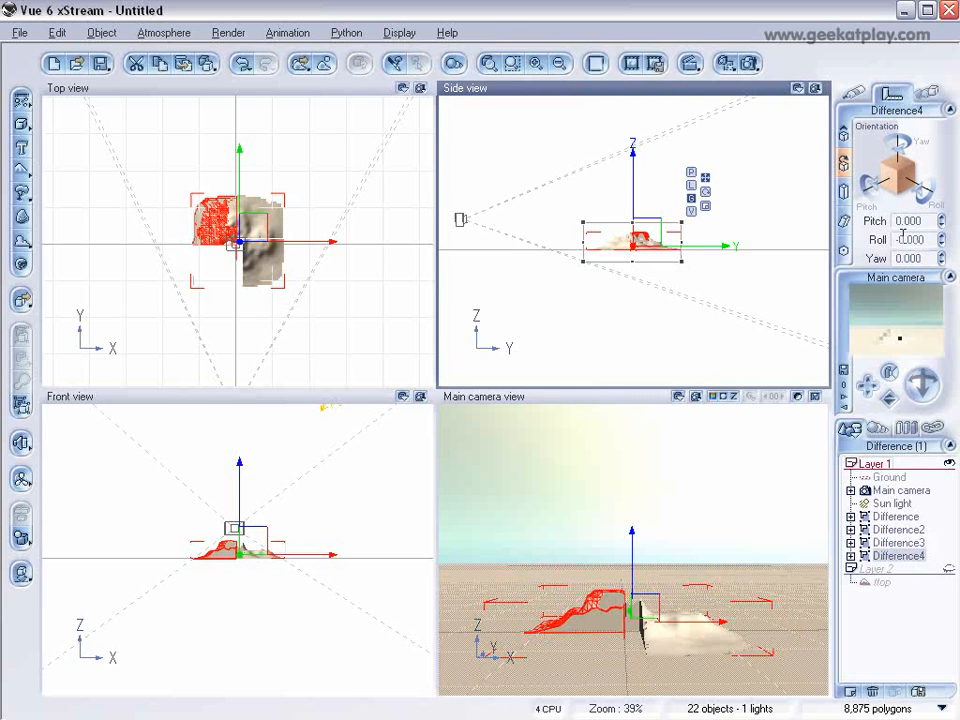
left_click(926, 256)
type("-270")
key("Return")
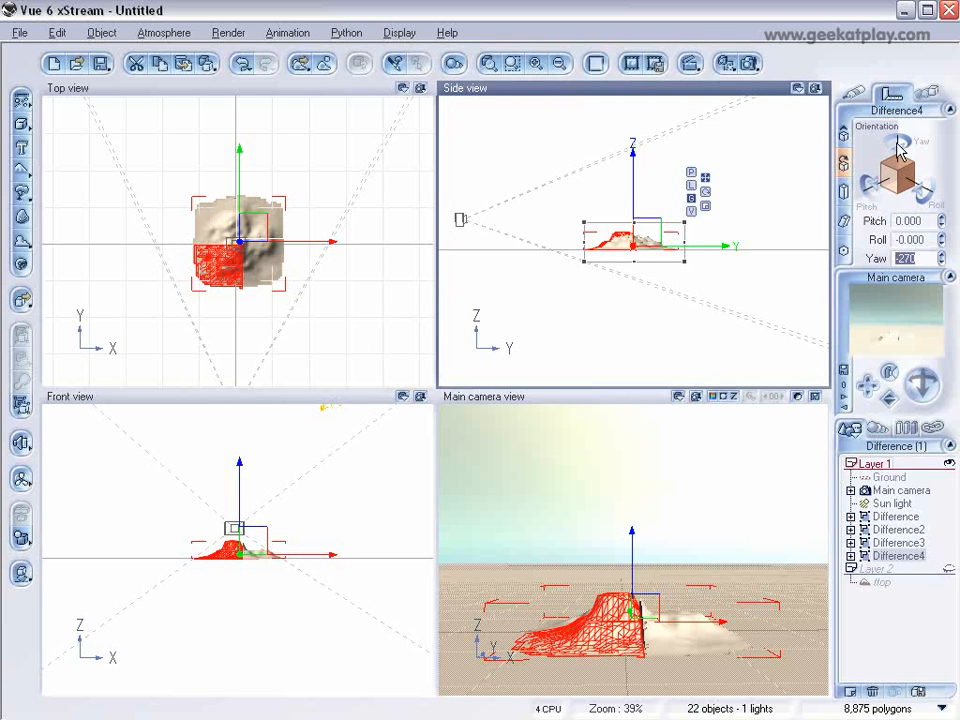
left_click(750, 63)
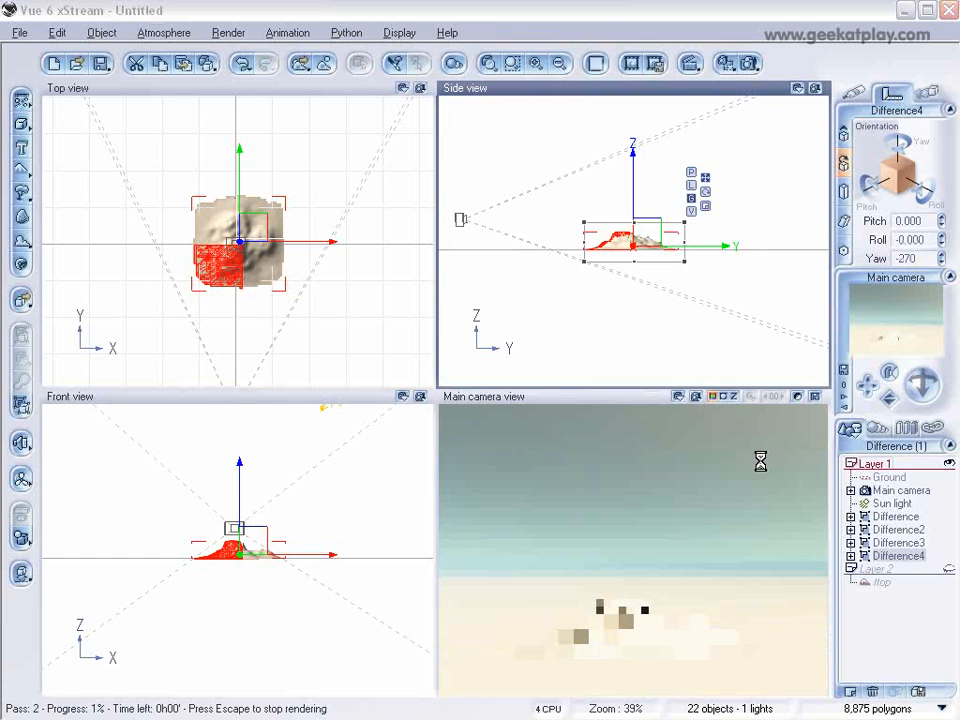
left_click(664, 557)
Step: Select all four Difference objects and replace their default material colouring with a bright orange-red
left_click(896, 518)
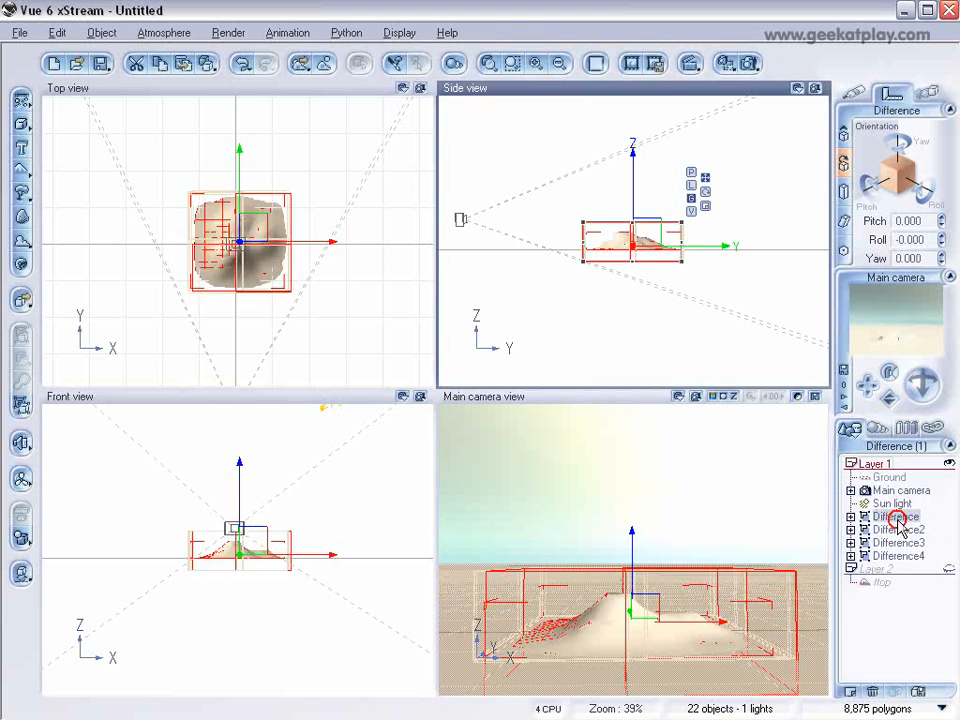
left_click(899, 557, "shift")
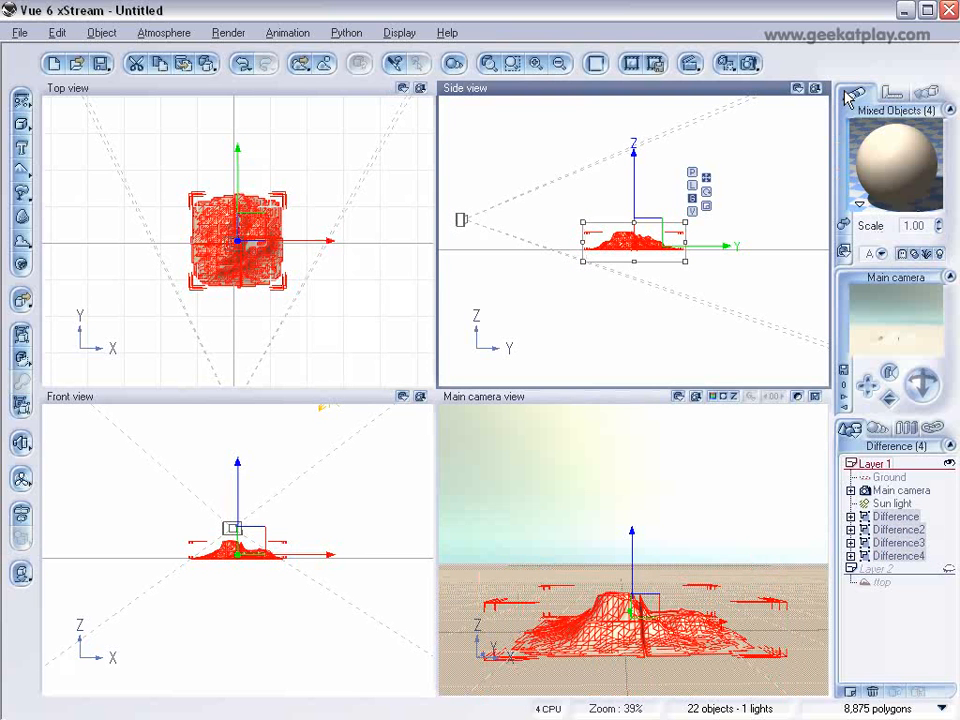
double_click(875, 140)
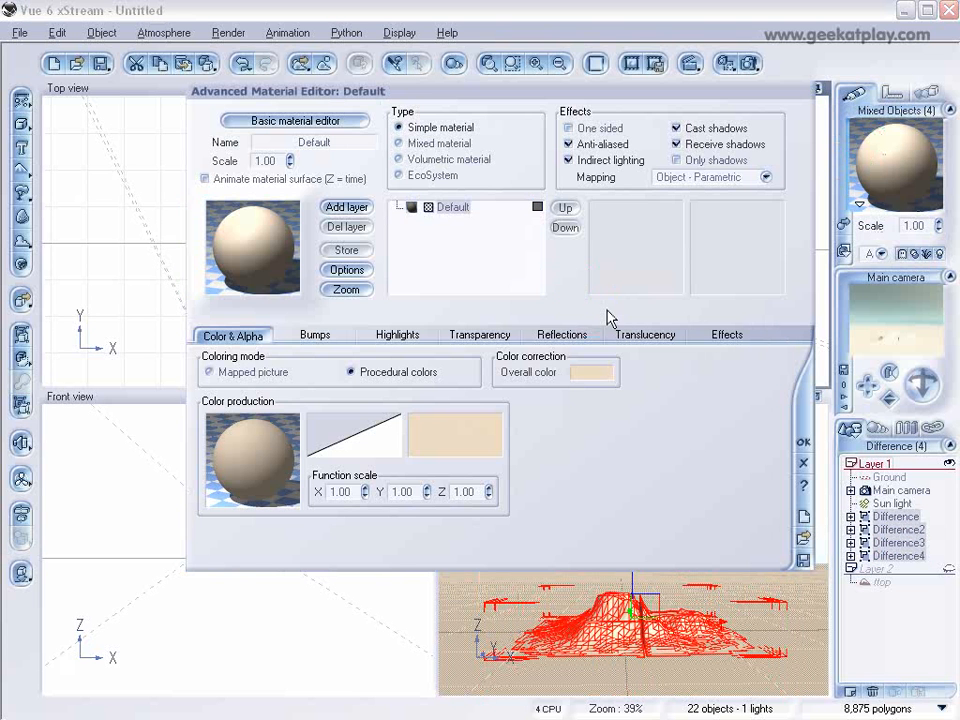
left_click(538, 208)
left_click(462, 104)
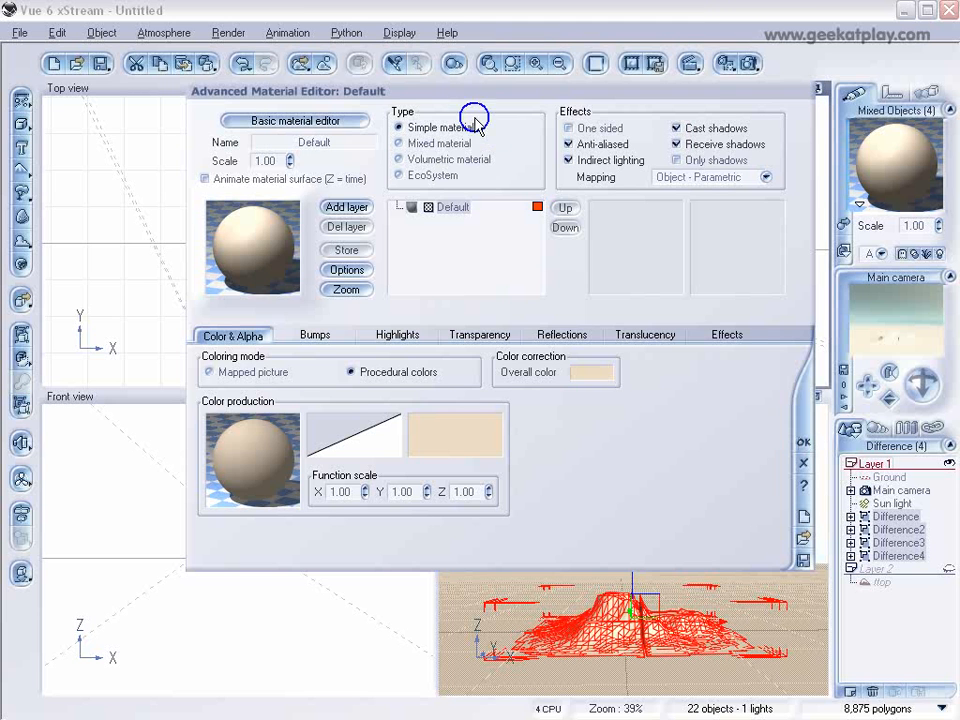
left_click(806, 442)
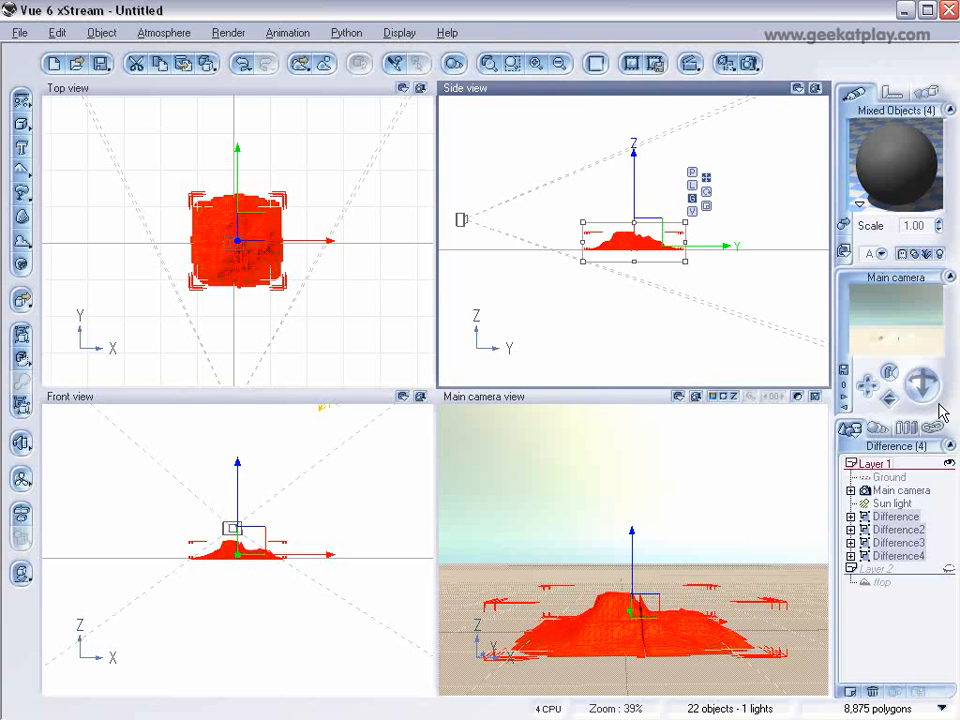
Step: Test-render the main camera view briefly and examine the seams between the four terrain quarters from above
left_click(750, 64)
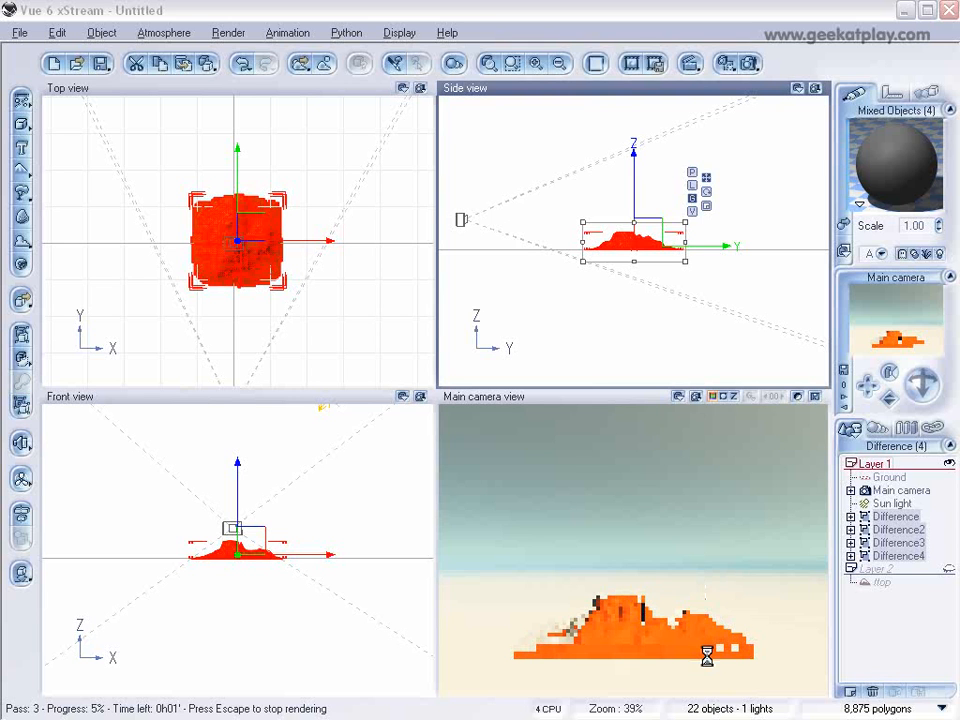
key("Escape")
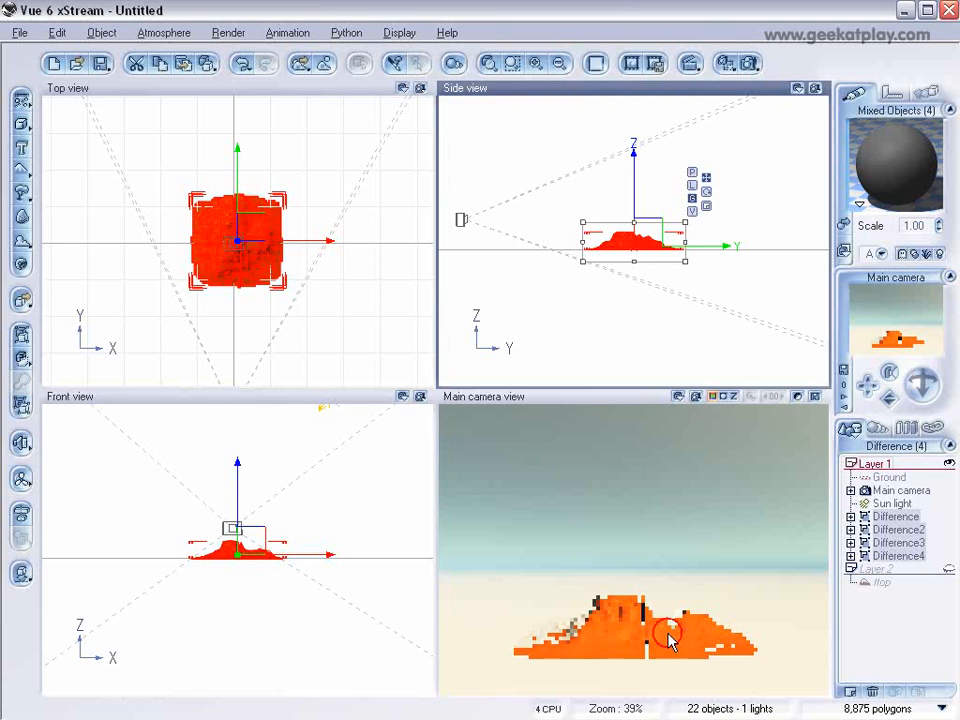
scroll(298, 281, "up", 4)
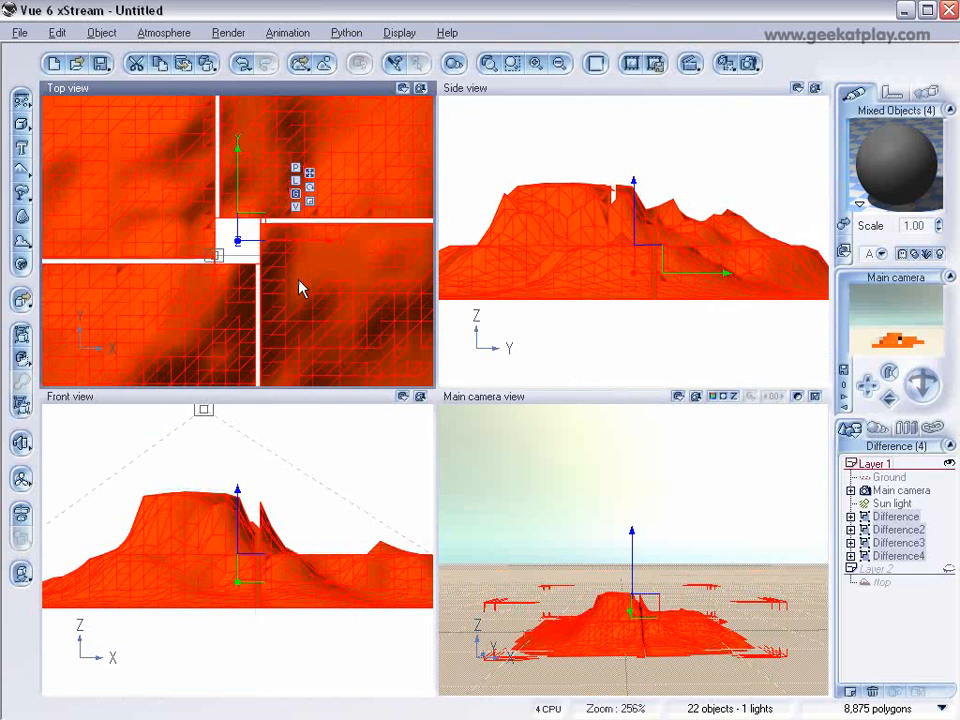
scroll(299, 281, "down", 1)
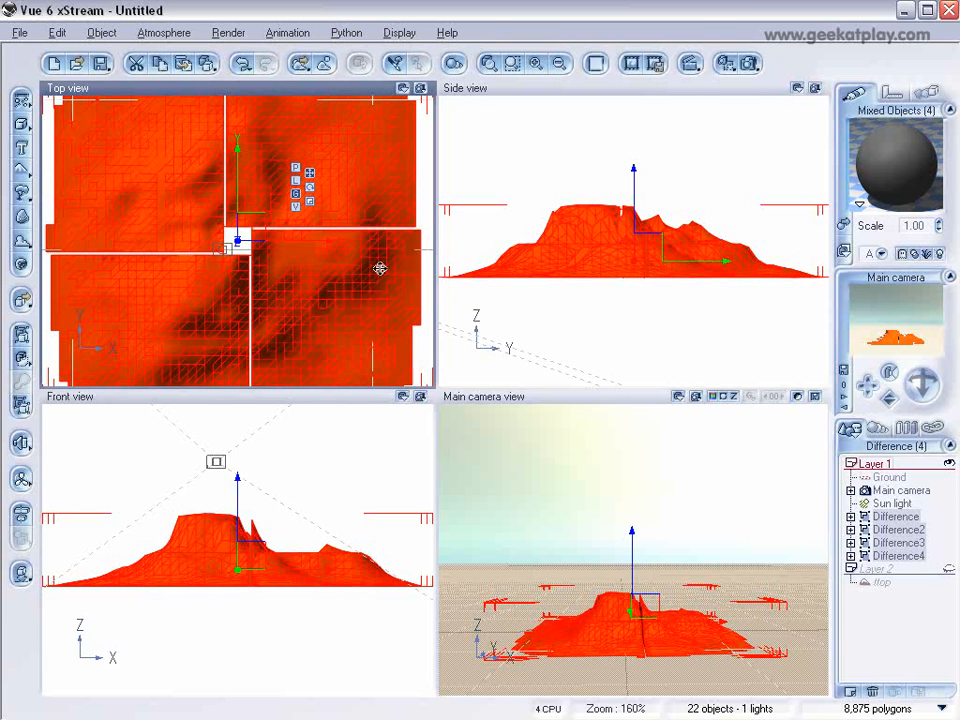
Step: Select Difference and Difference2 together and move them slightly along negative Y in the top view to close the horizontal gap
left_click(895, 581)
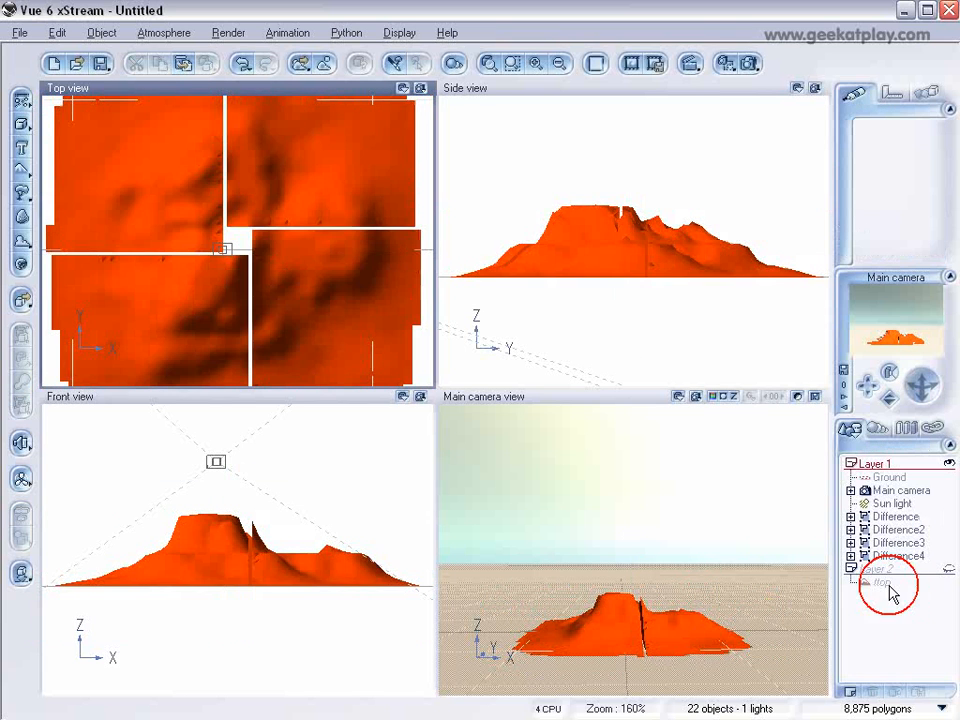
left_click(885, 516)
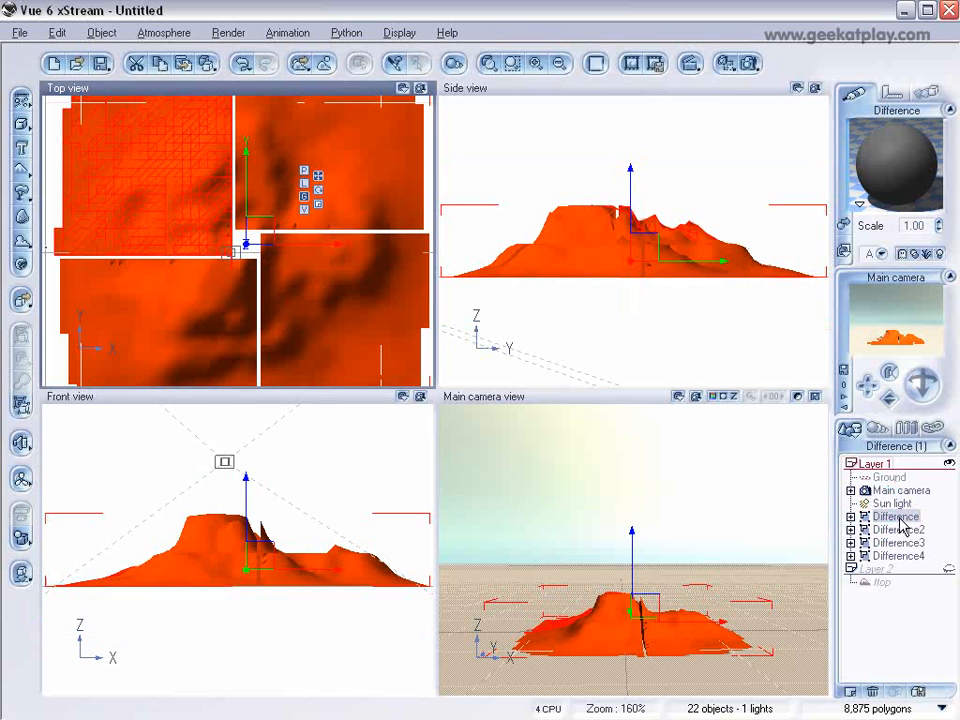
left_click(895, 532, "ctrl")
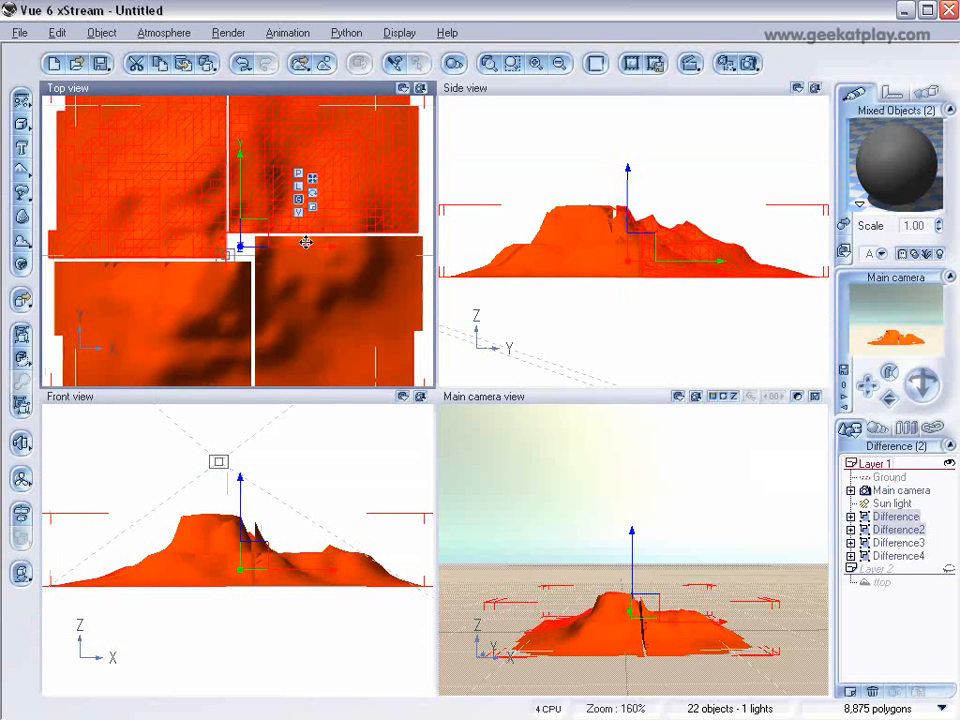
left_click_drag(253, 241, 253, 244)
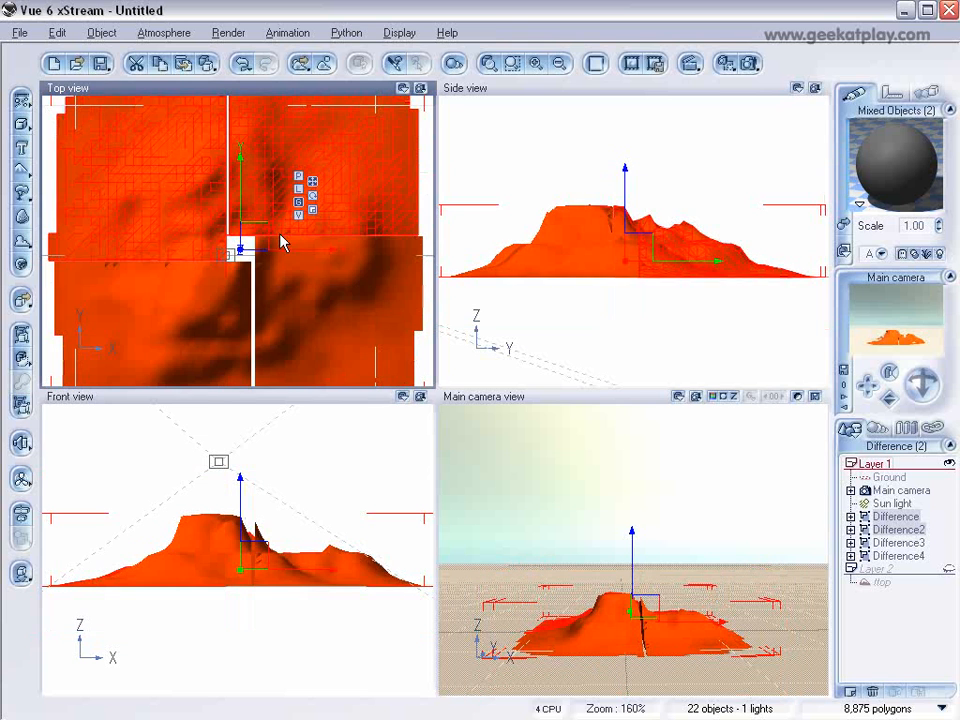
Step: Shift Difference2 and Difference3 together along negative X to close the vertical gap, and move Difference4 up against its neighbouring quarters
left_click(898, 530)
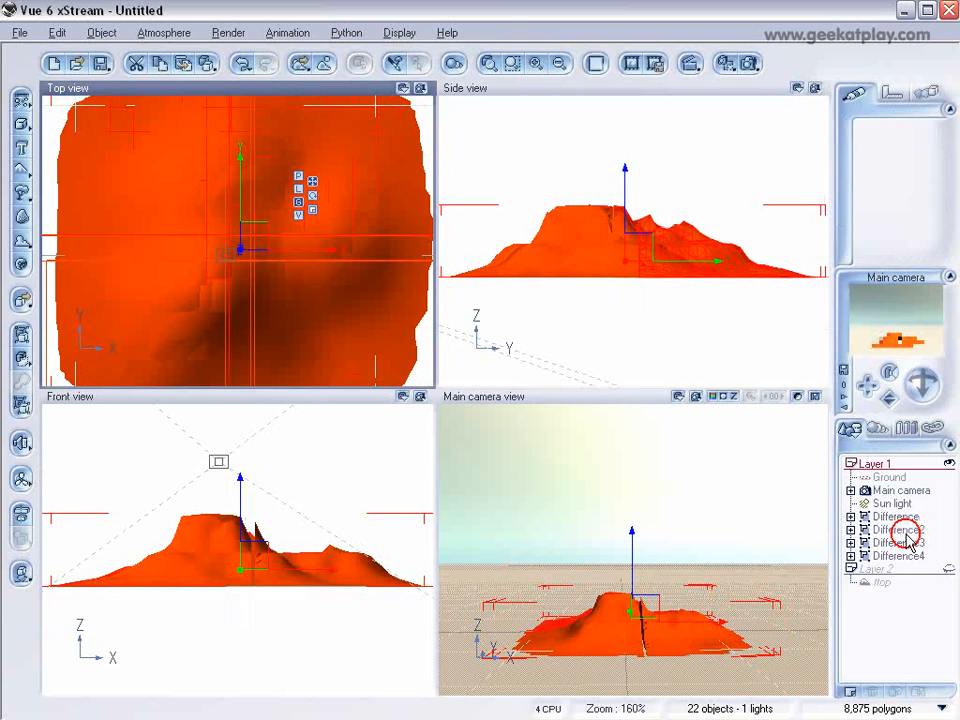
left_click(897, 543, "ctrl")
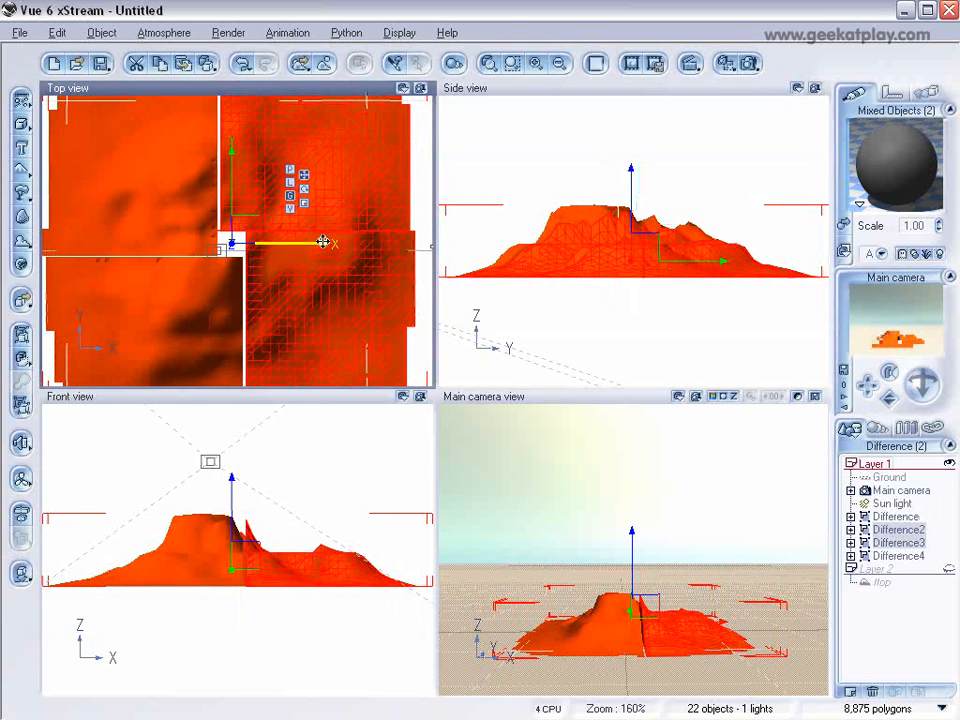
left_click_drag(251, 240, 252, 236)
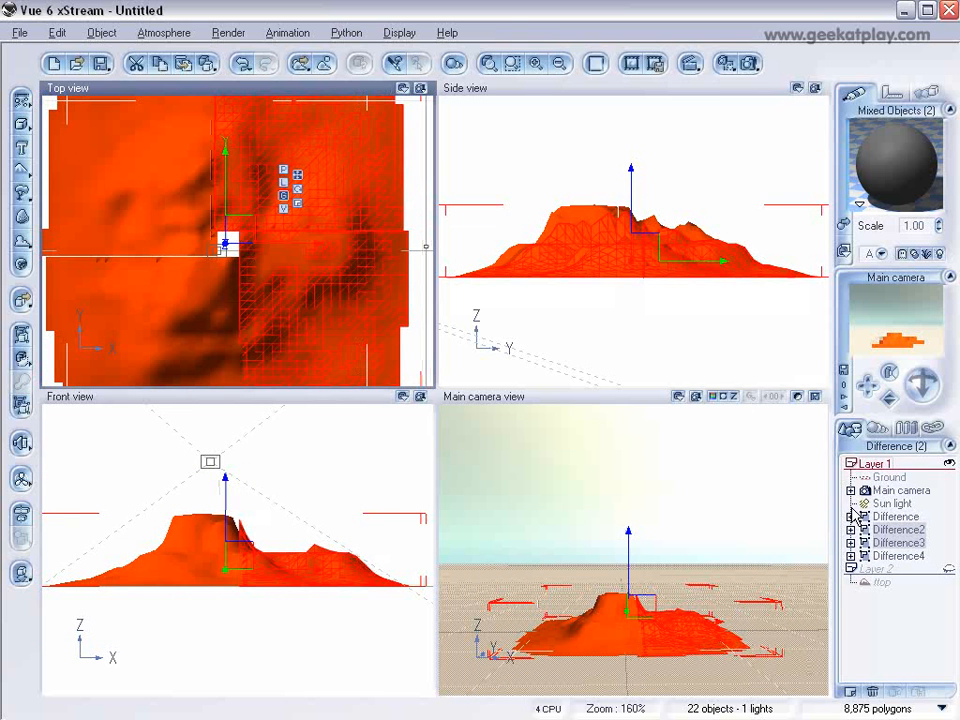
left_click(858, 556)
left_click_drag(251, 229, 248, 226)
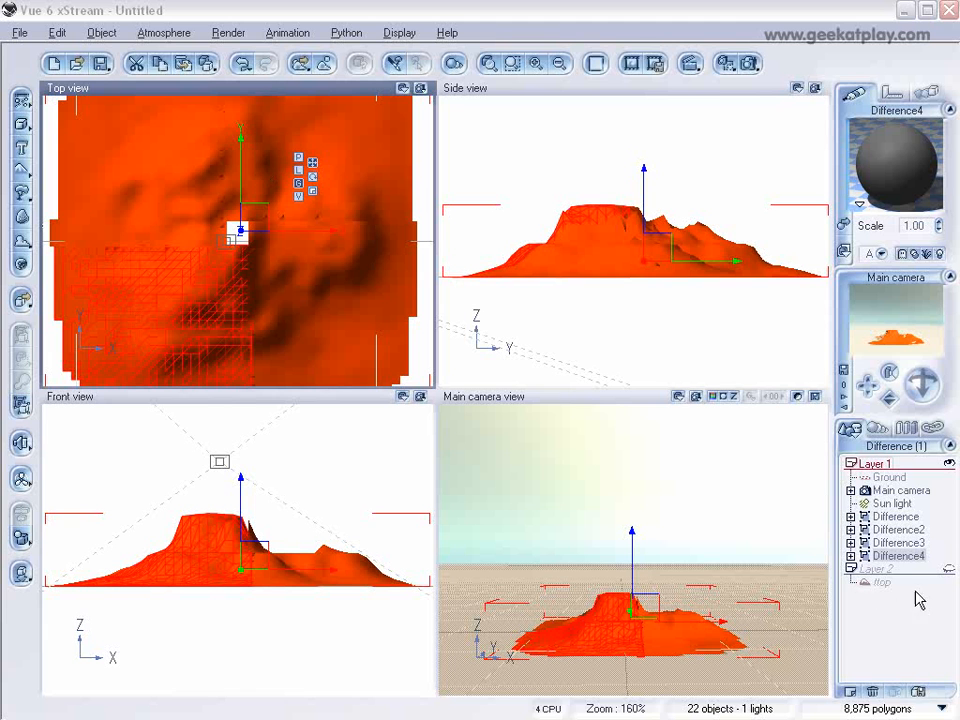
Step: Select cutting group g4 inside Difference4 and shift it along positive X so the terrain quarter extends past its central seam
left_click(851, 556)
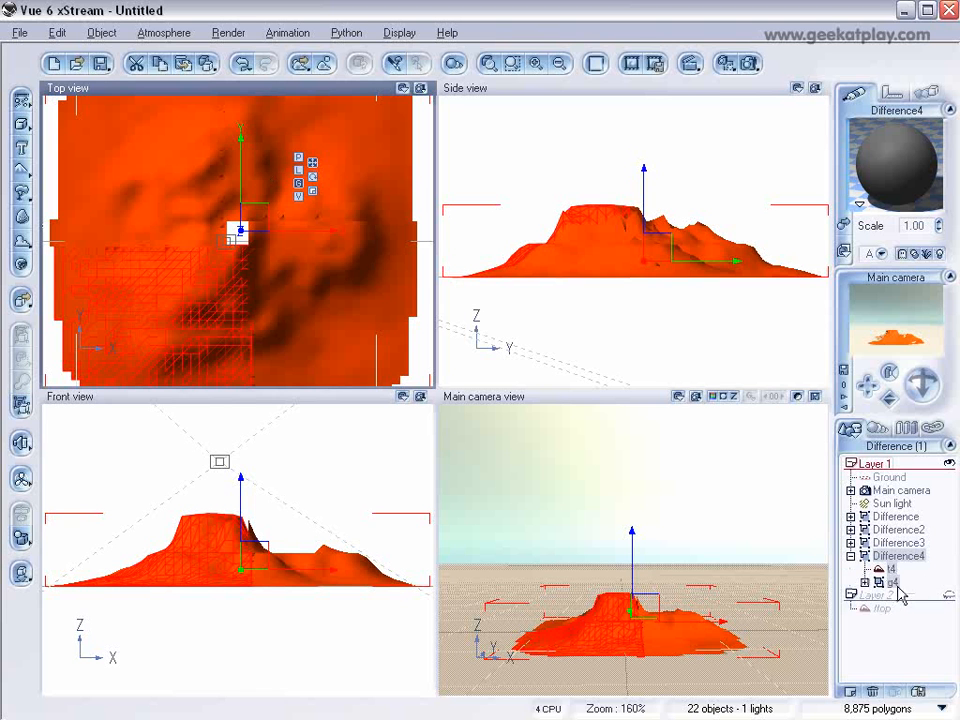
left_click(893, 582)
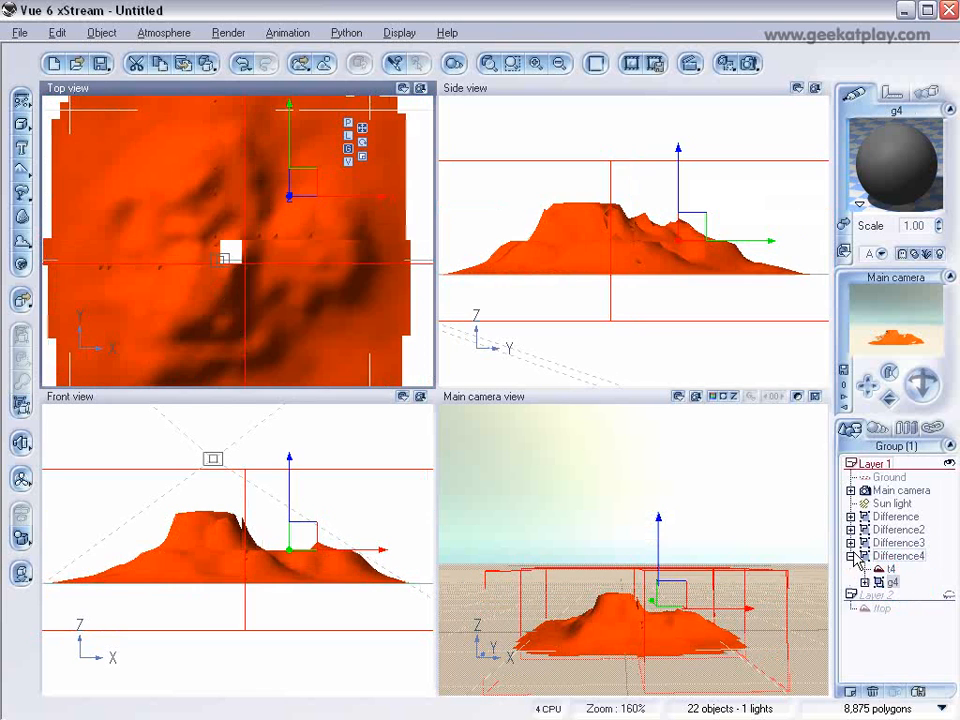
mouse_move(318, 192)
left_mouse_down()
mouse_move(298, 184)
mouse_move(305, 192)
left_mouse_up()
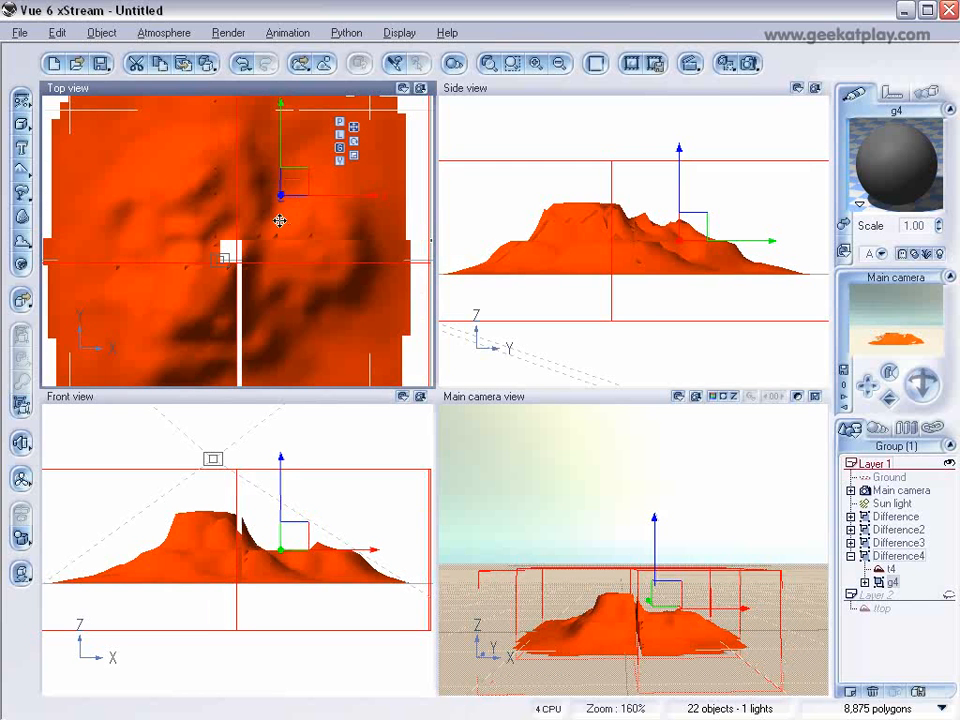
left_click_drag(296, 189, 303, 190)
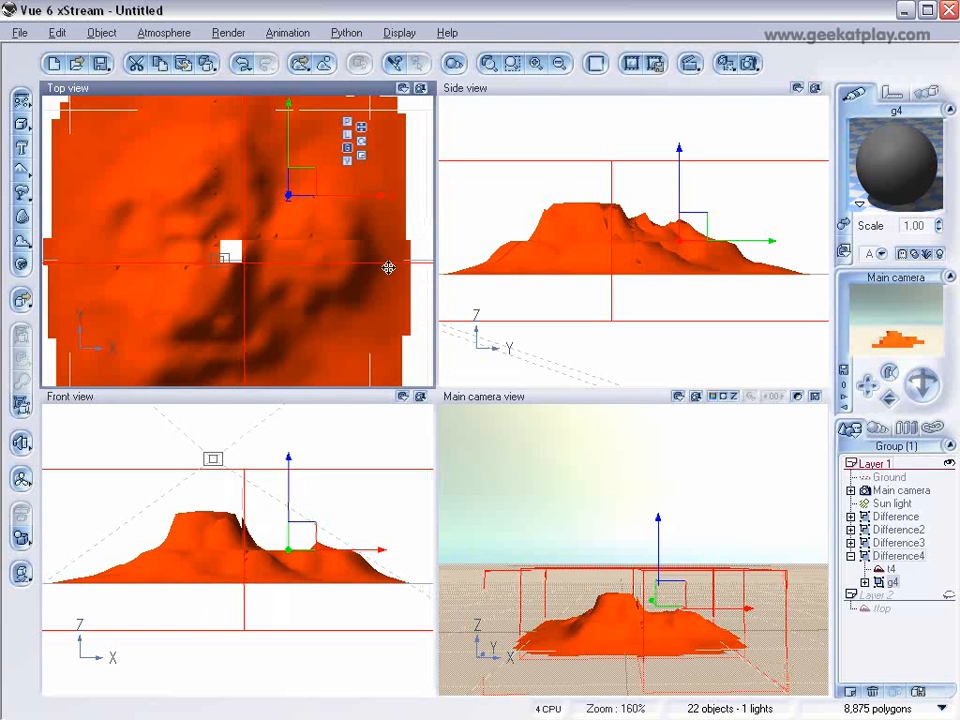
scroll(390, 276, "down", 2)
scroll(390, 276, "up", 1)
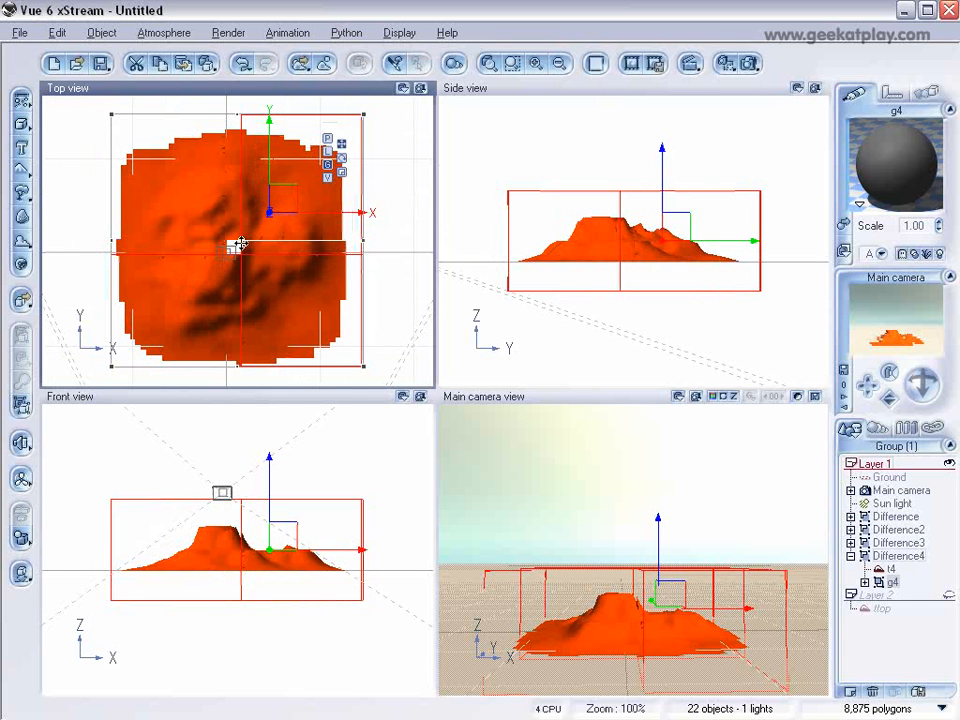
scroll(371, 264, "up", 3)
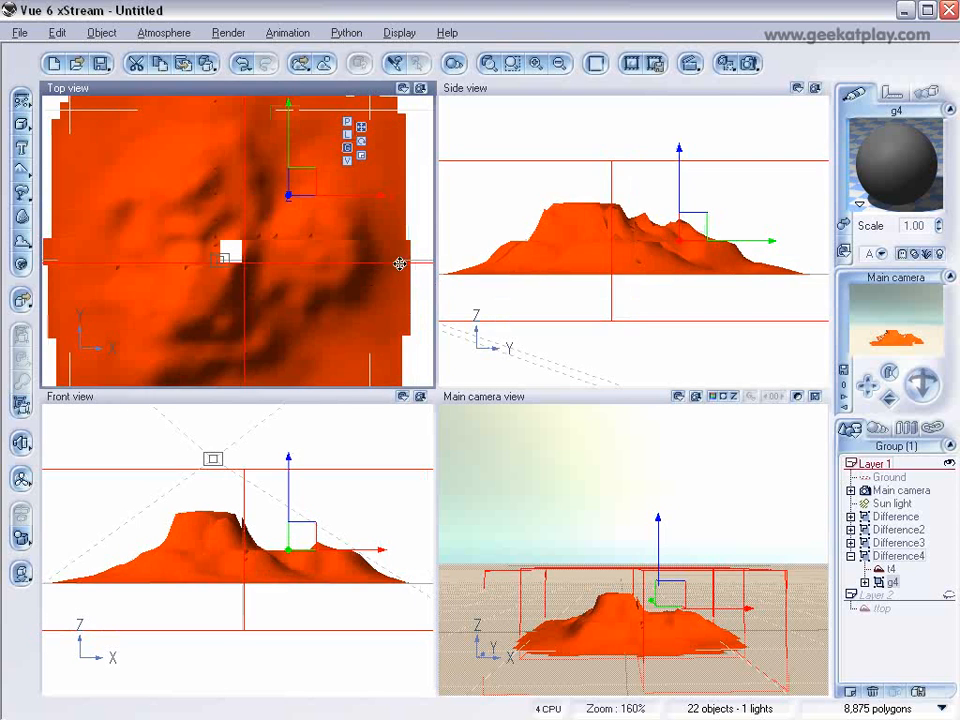
scroll(371, 264, "down", 3)
mouse_move(363, 240)
left_mouse_down()
mouse_move(350, 238)
mouse_move(376, 239)
left_mouse_up()
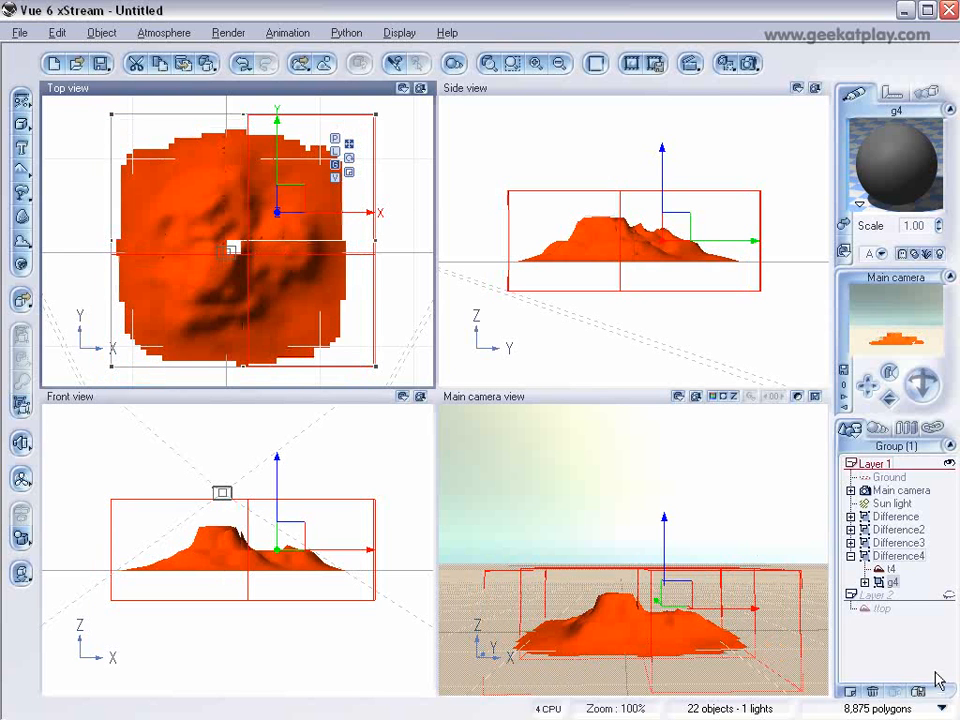
Step: Shorten the first Cube of cutting group g4 in Difference4 along Y in the top view until the horizontal seam gap closes
left_click(851, 543)
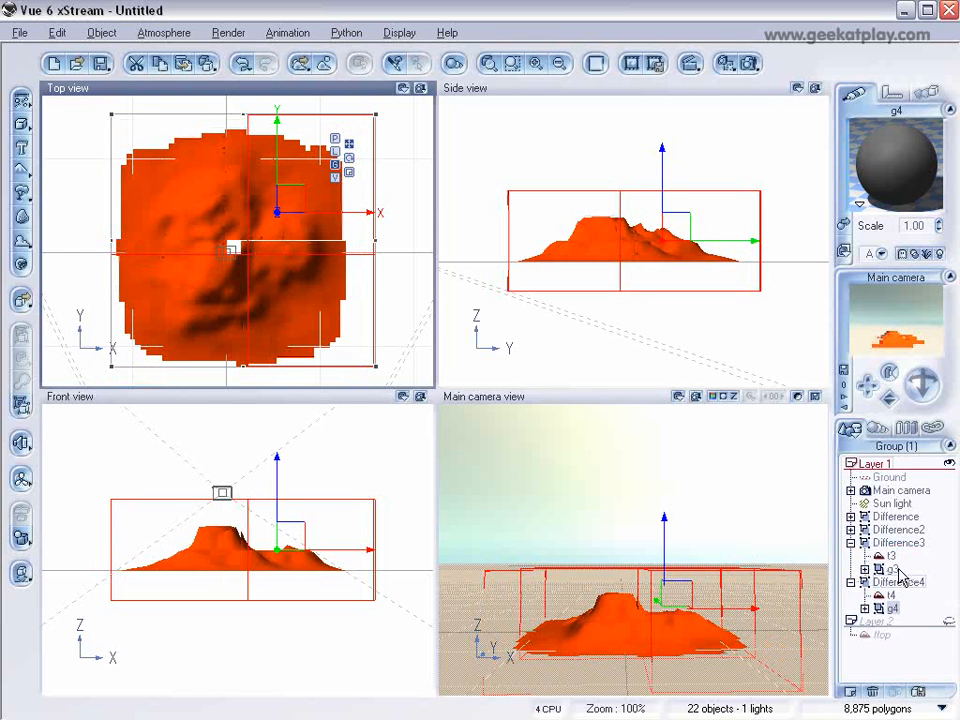
left_click(865, 608)
left_click(912, 621)
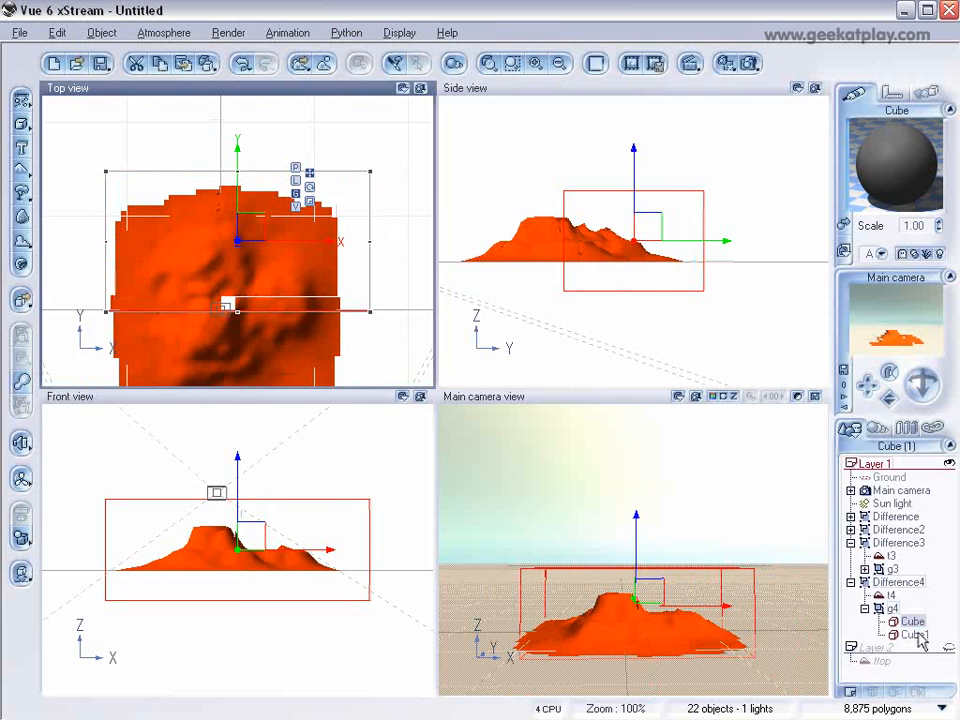
left_click_drag(238, 313, 238, 302)
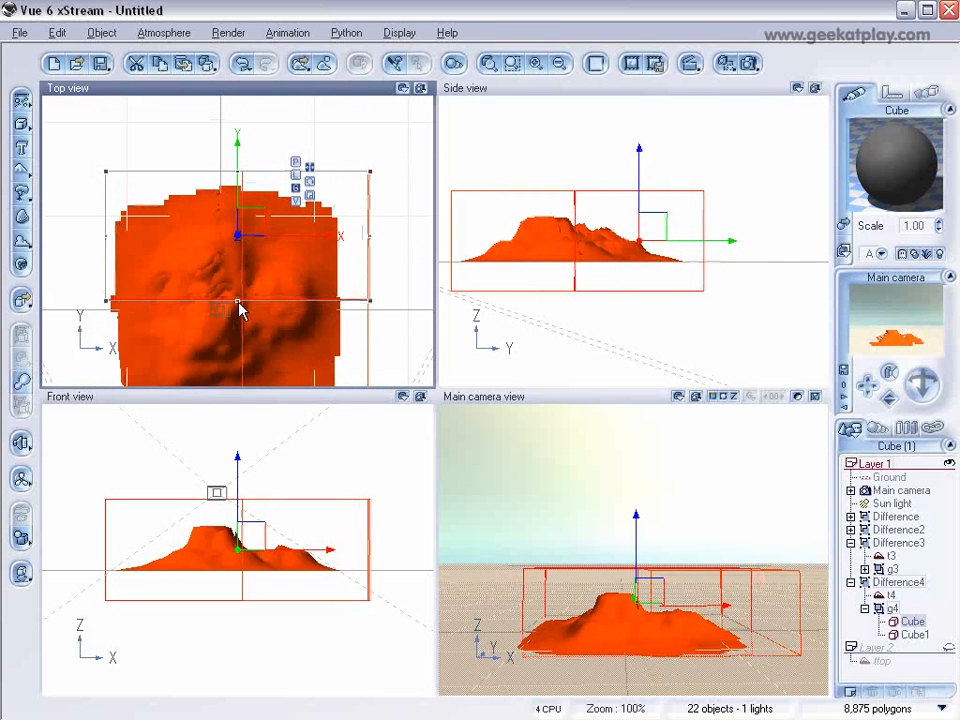
scroll(264, 310, "down", 1)
scroll(264, 310, "up", 2)
right_click_drag(264, 310, 269, 239)
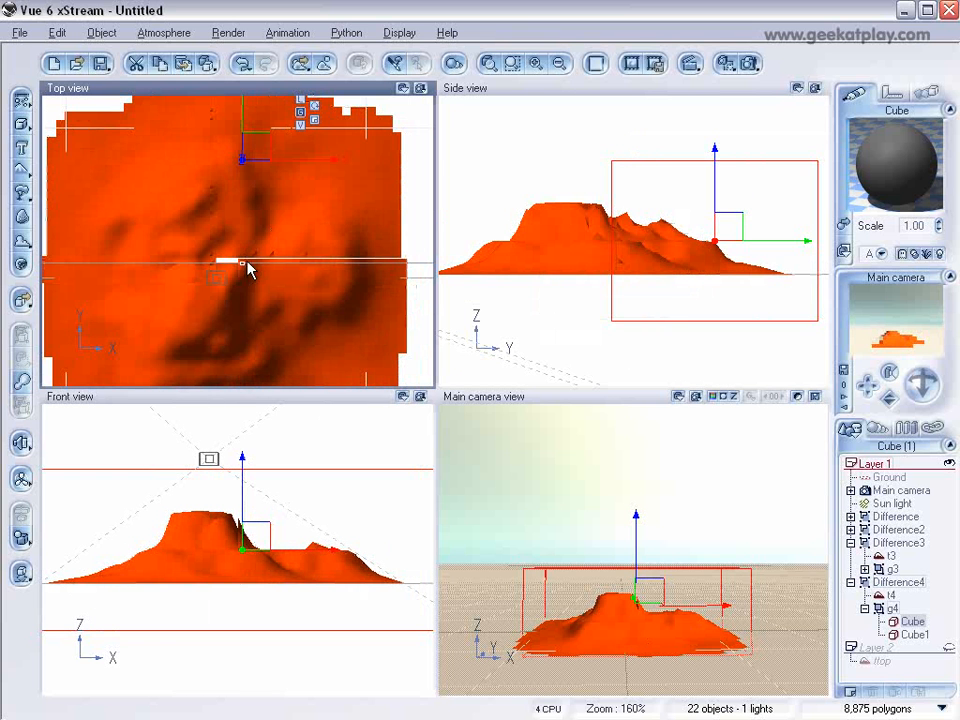
left_click_drag(242, 263, 243, 258)
scroll(281, 299, "down", 1)
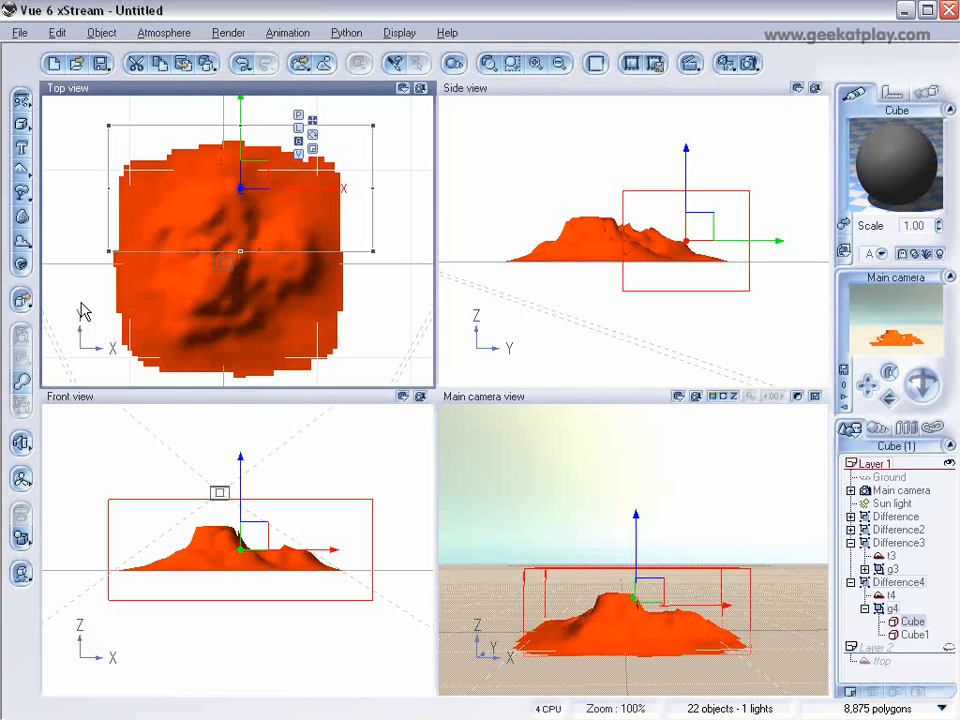
Step: Check the seam between the quarters up close and from the side, and collapse Difference3 and Difference4 in the object list
scroll(193, 281, "up", 2)
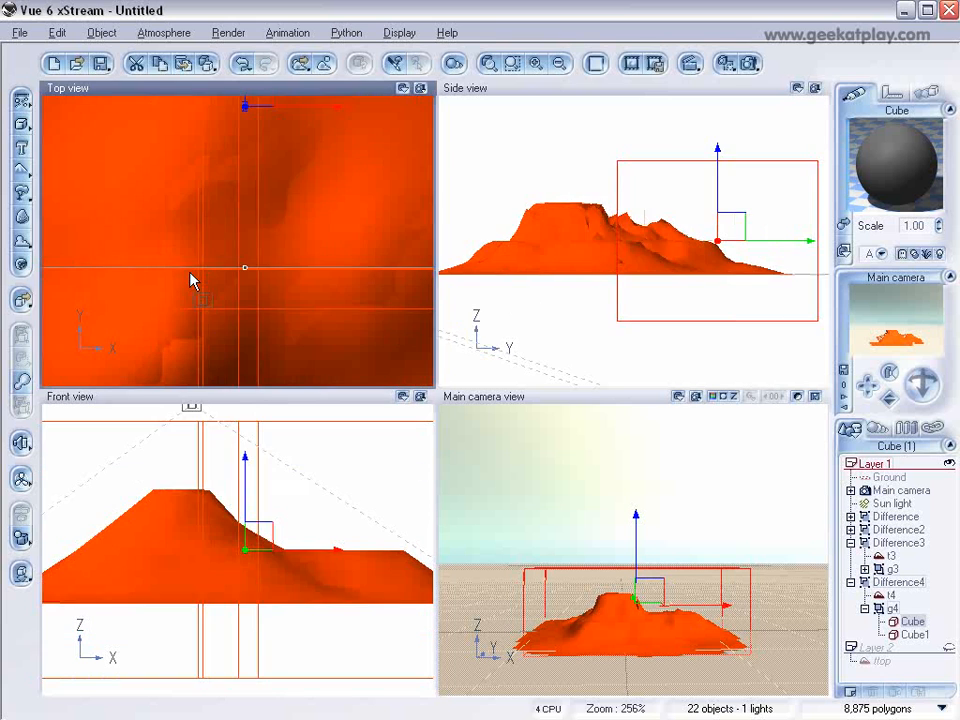
scroll(275, 236, "up", 1)
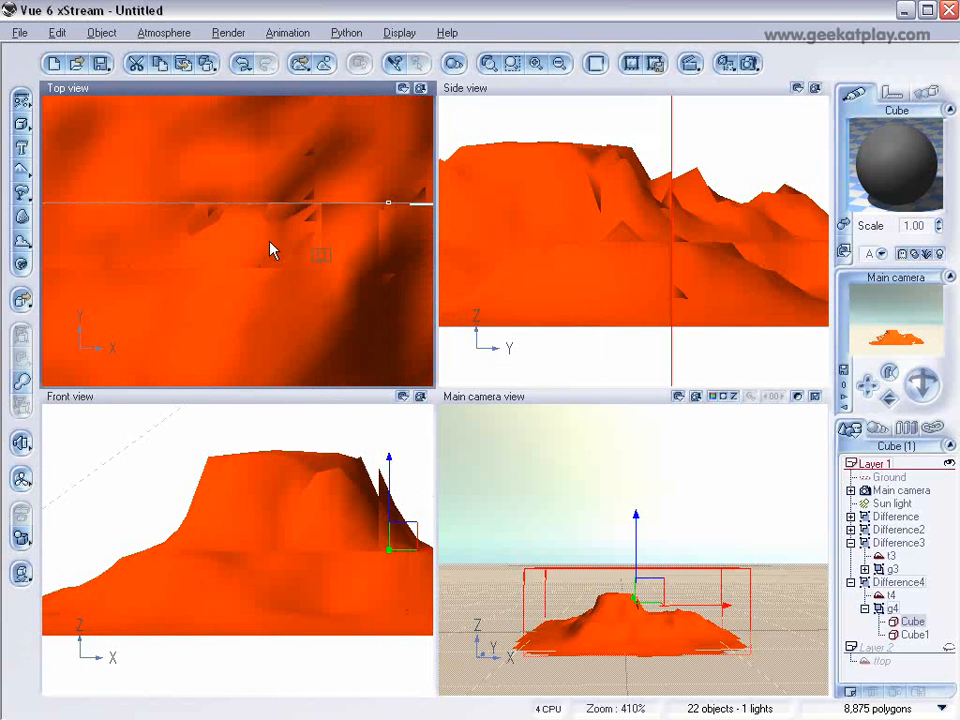
scroll(669, 275, "down", 3)
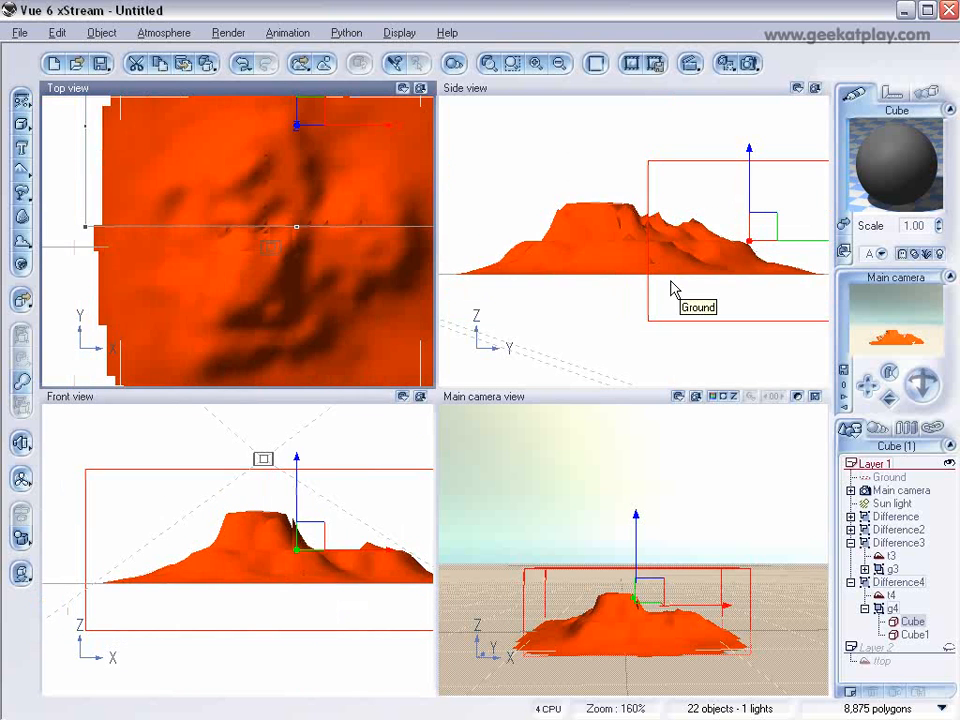
scroll(672, 287, "up", 1)
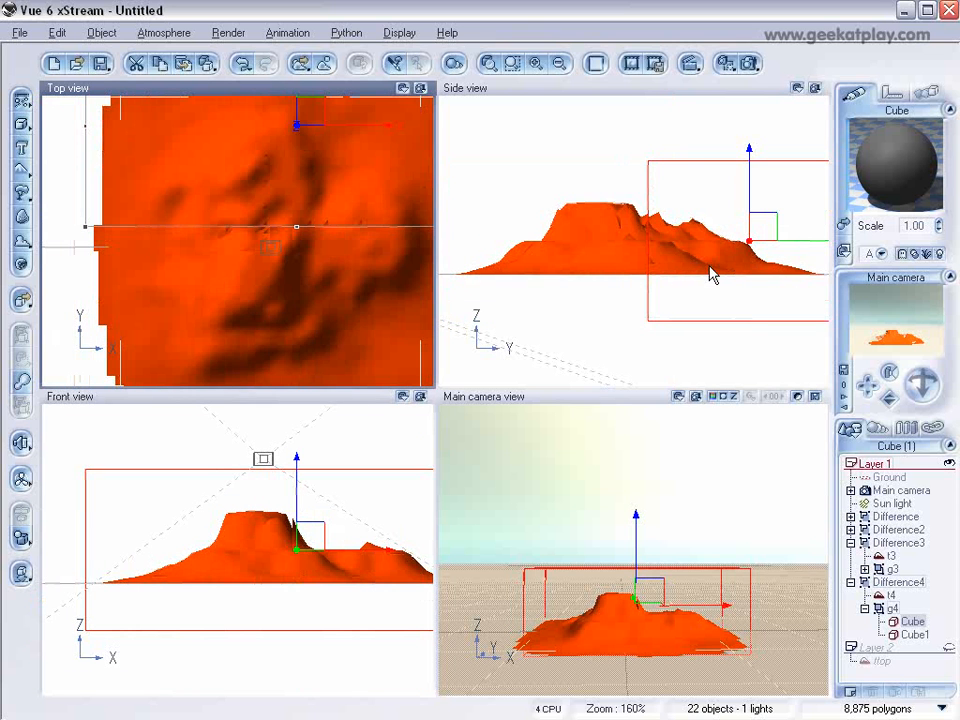
right_click_drag(701, 240, 707, 283)
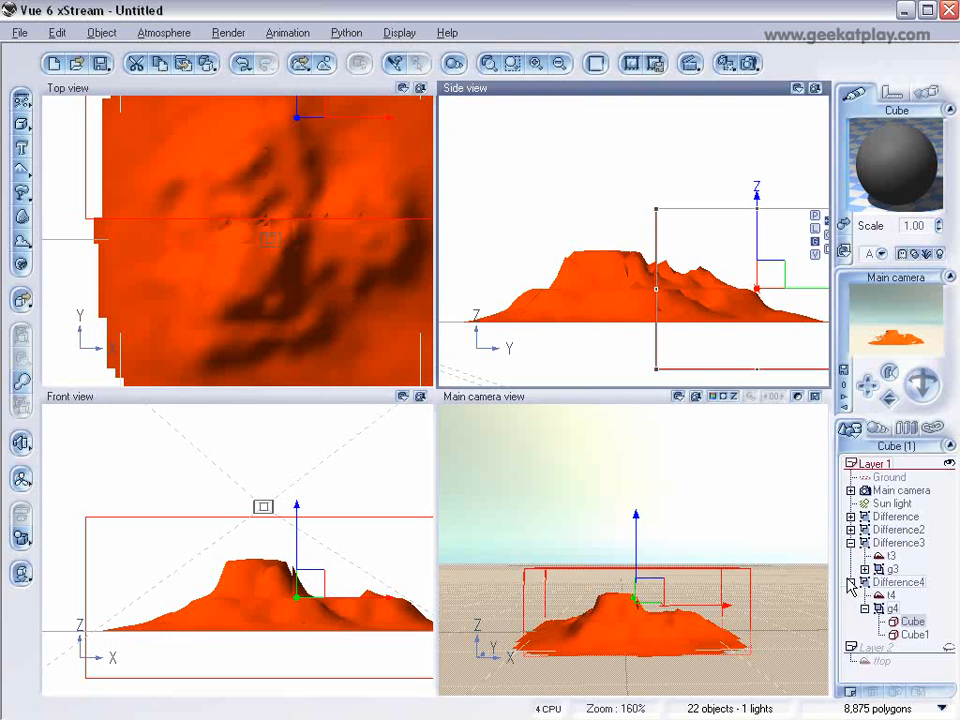
left_click(851, 582)
left_click(851, 543)
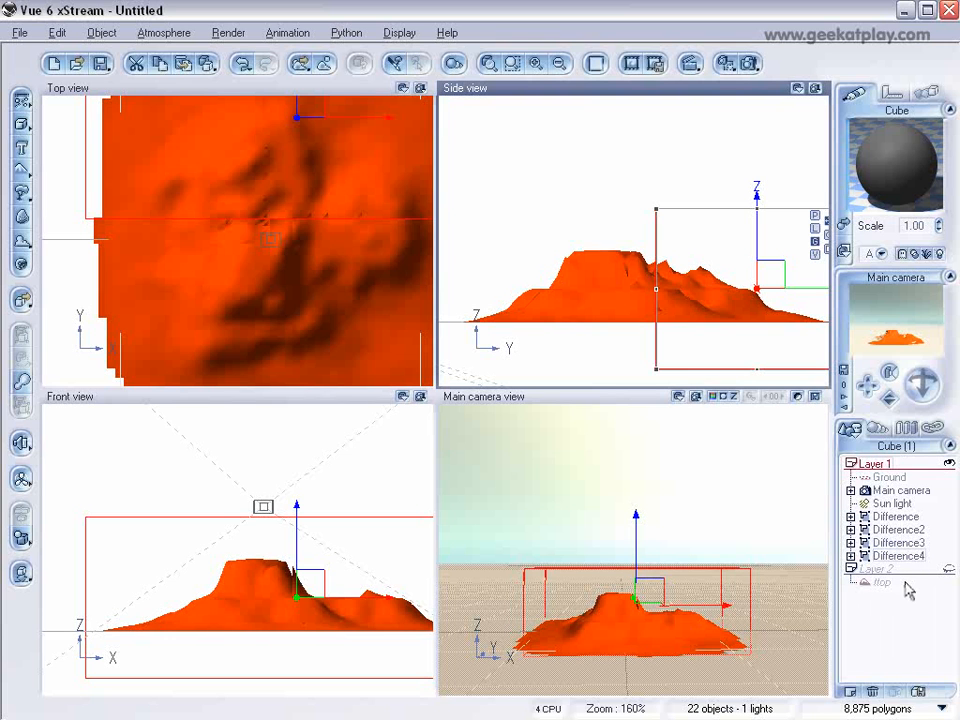
Step: Show Layer 2 and edit the ttop terrain, raising its lower clip altitude to 45.10
left_click_drag(887, 588, 947, 570)
left_click(949, 569)
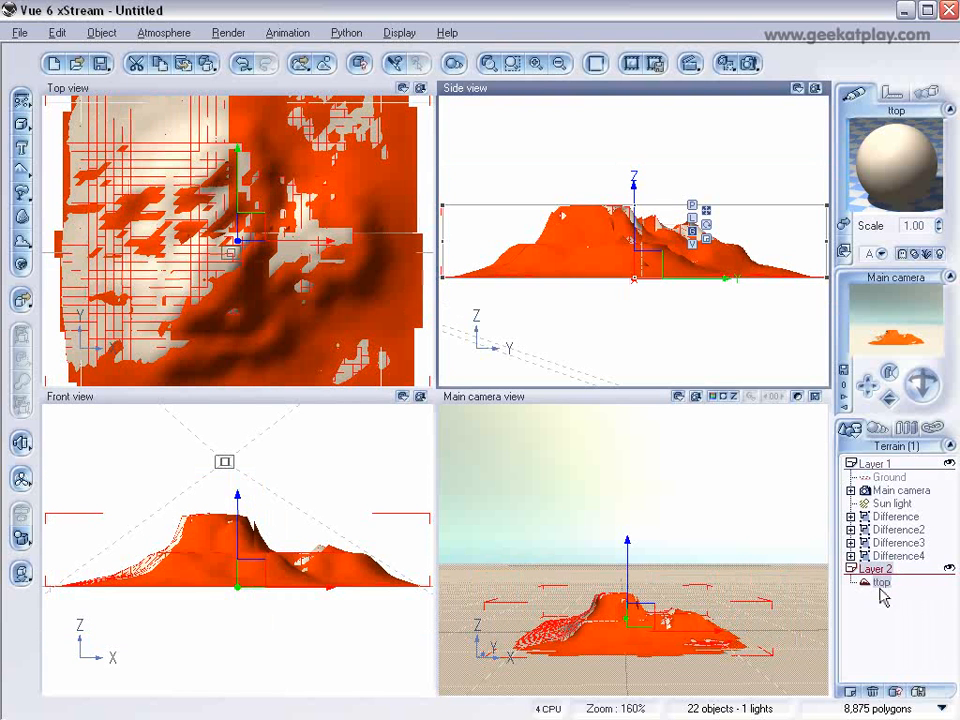
right_click(600, 264)
right_click(884, 583)
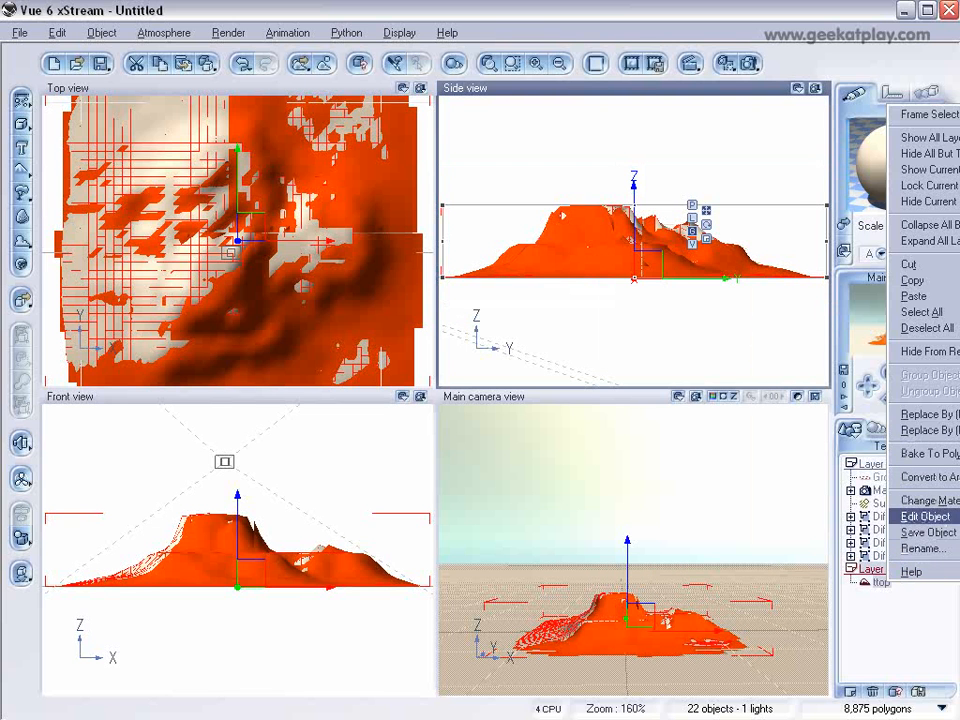
left_click(925, 516)
left_click_drag(186, 609, 284, 607)
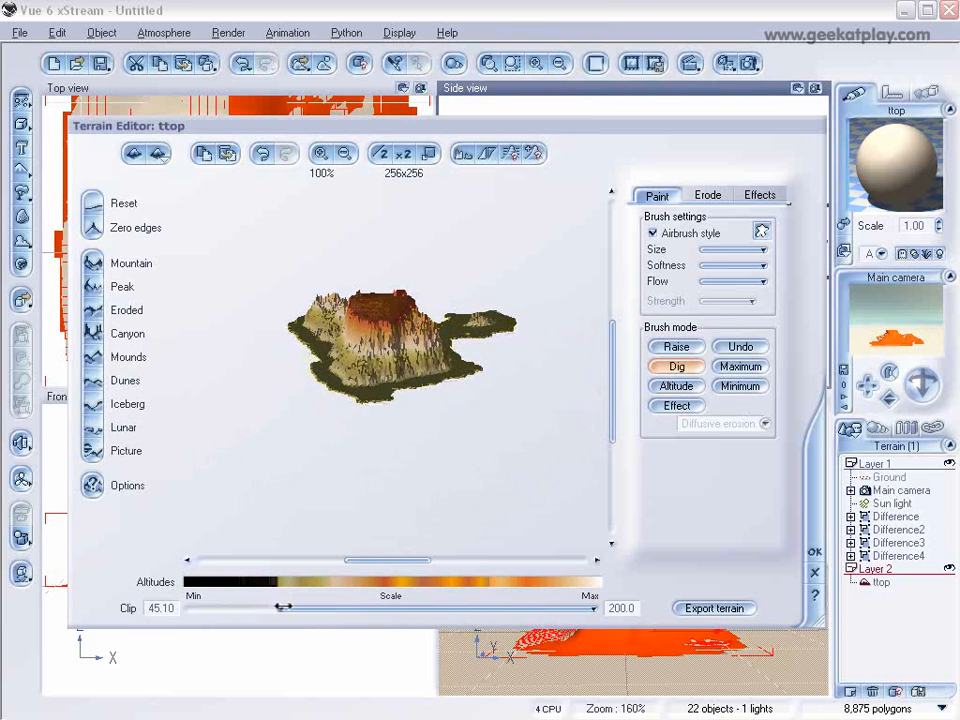
left_click(815, 551)
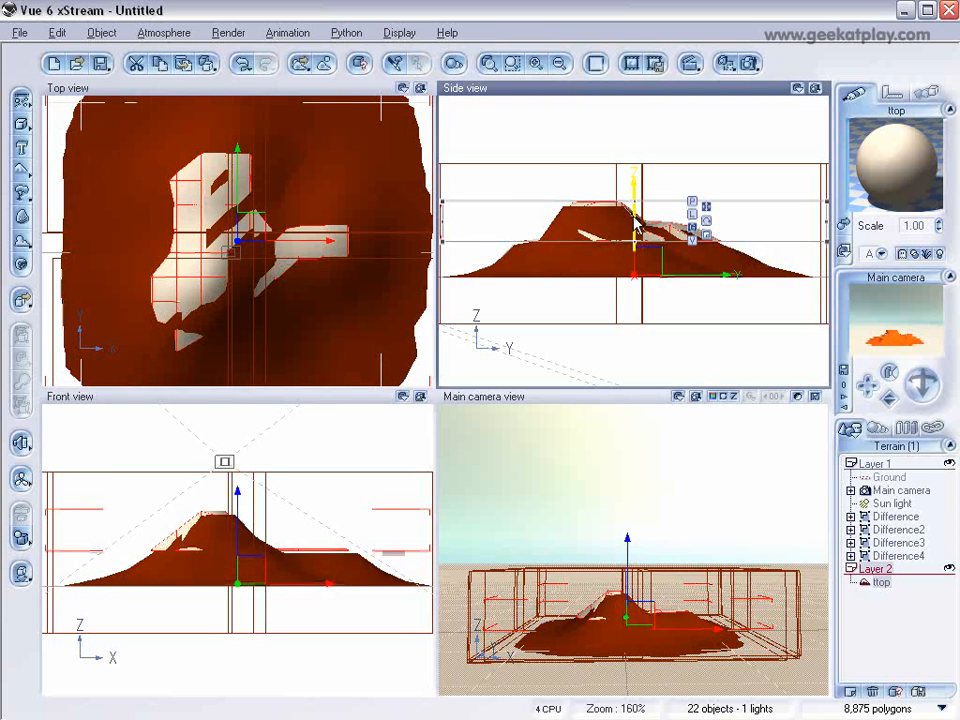
Step: Shift ttop slightly over the mountain in the top view and fine-tune its height along Z so its clipped base meets the quarters
mouse_move(289, 239)
left_mouse_down()
mouse_move(299, 240)
mouse_move(258, 229)
left_mouse_up()
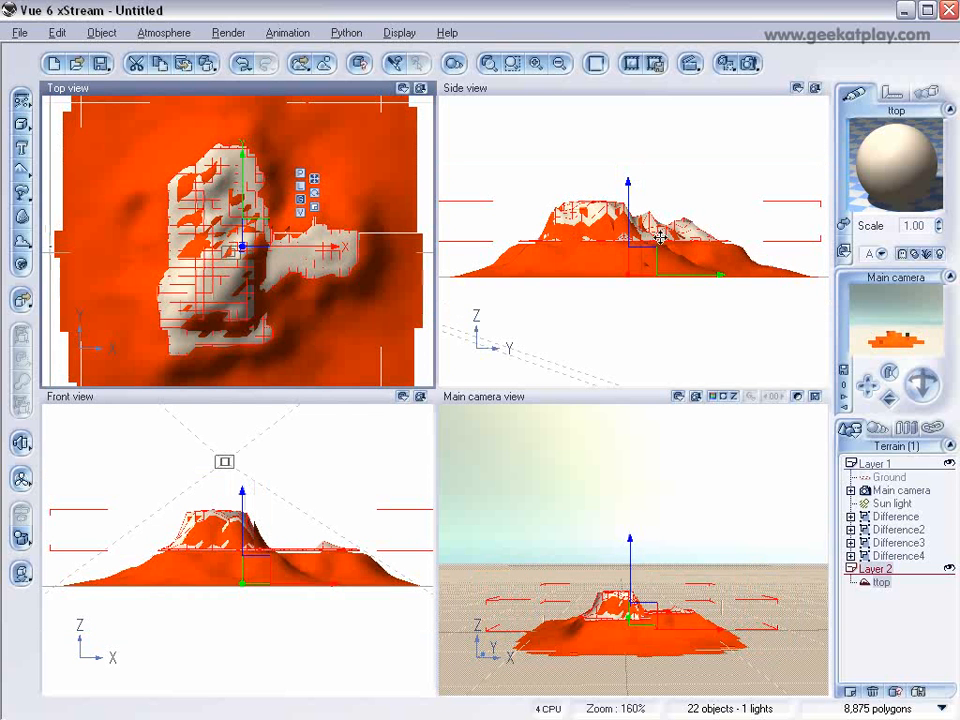
left_click_drag(629, 212, 629, 214)
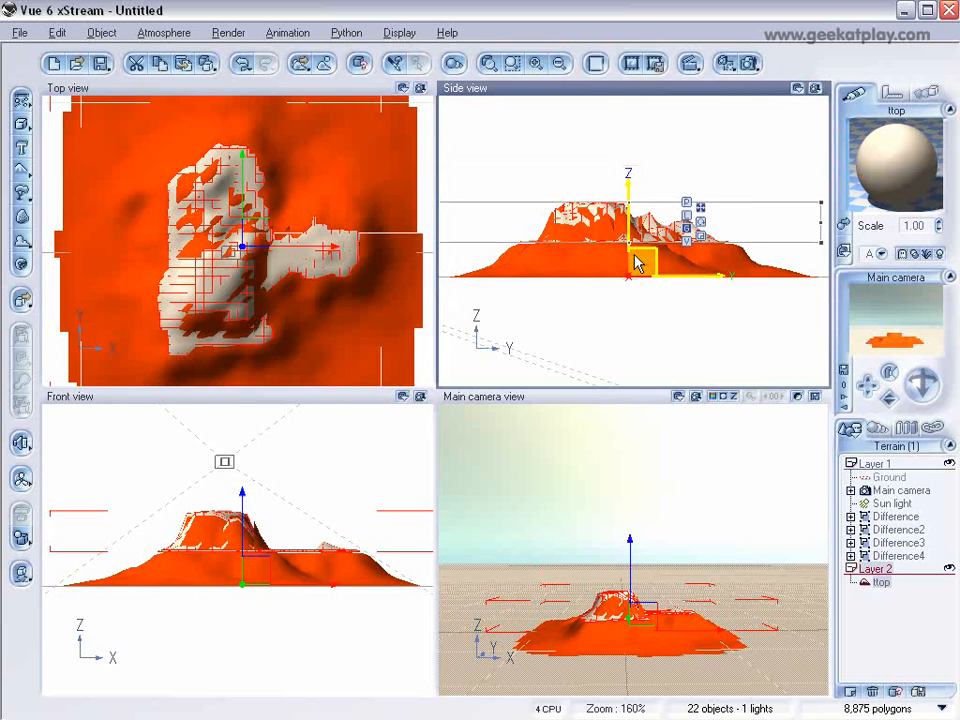
scroll(634, 263, "up", 5)
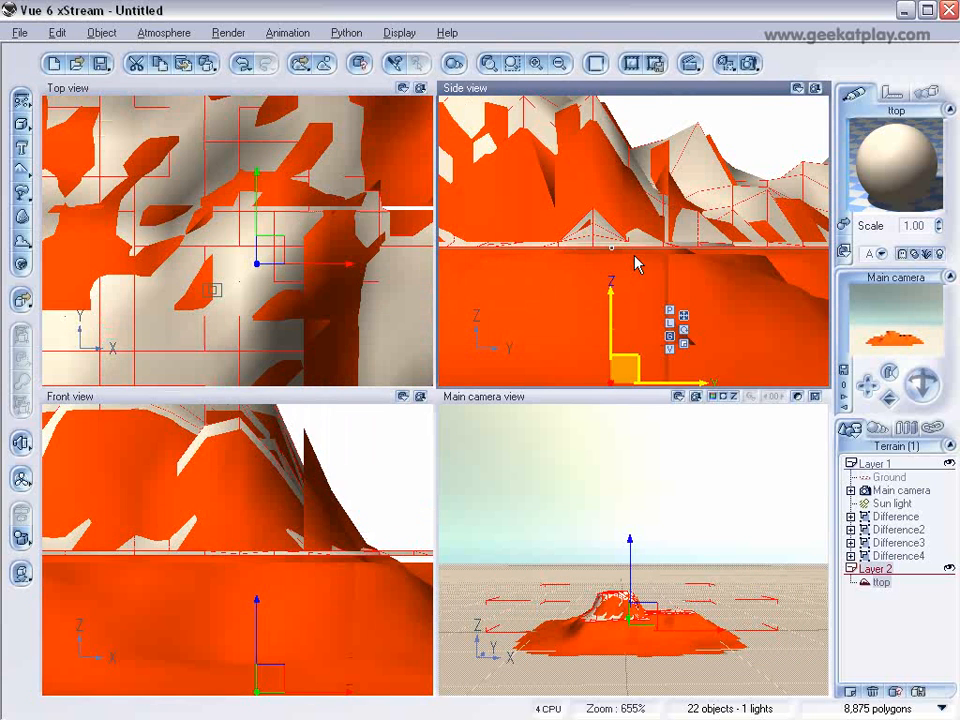
left_click_drag(611, 296, 611, 302)
scroll(612, 298, "down", 3)
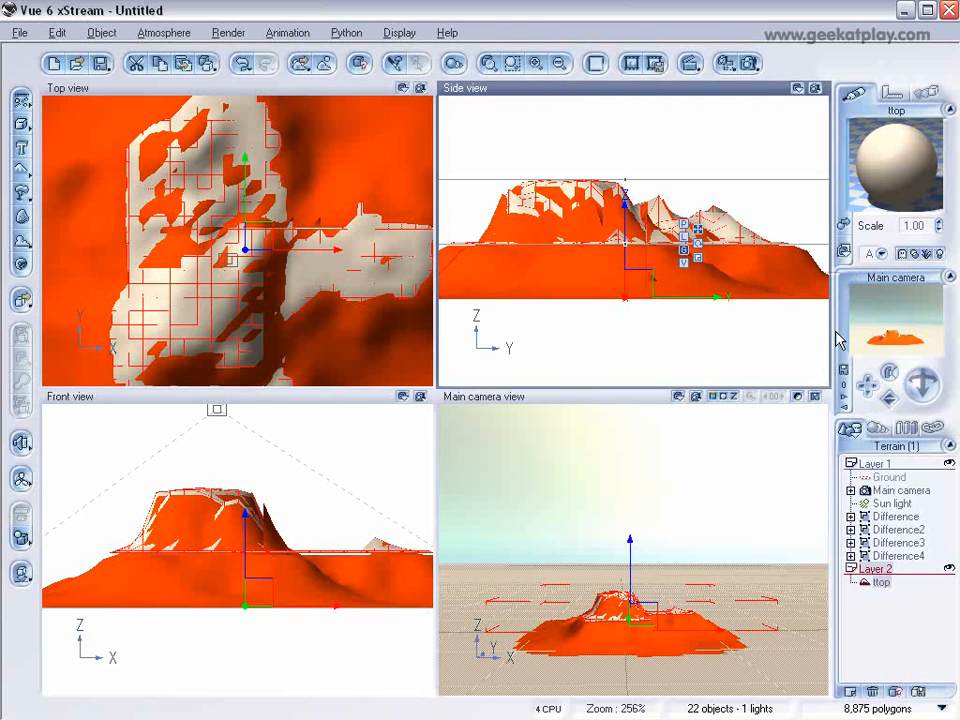
Step: Move the main camera back and up in the side view and tilt it down to look onto the whole terrain
left_click(902, 491)
right_click_drag(636, 257, 490, 240)
scroll(527, 252, "down", 3)
left_click_drag(607, 245, 730, 167)
left_click_drag(930, 394, 931, 445)
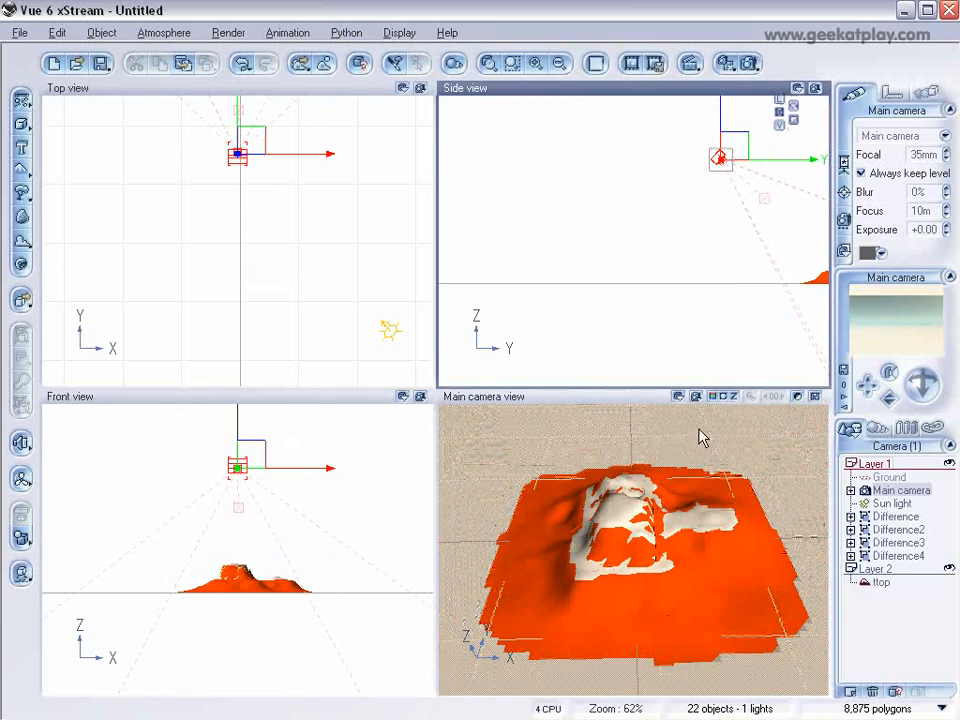
Step: Set the render destination to screen at 640x480, render the main camera view, stop it partway and dismiss the render display
left_click(748, 62)
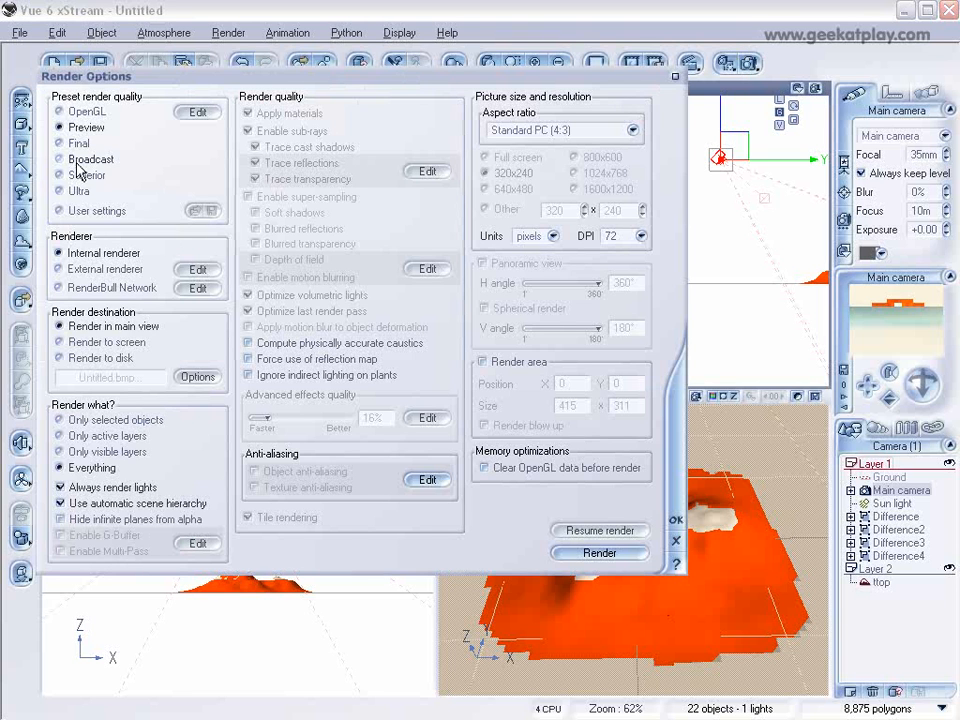
left_click(60, 342)
left_click(485, 189)
left_click(674, 519)
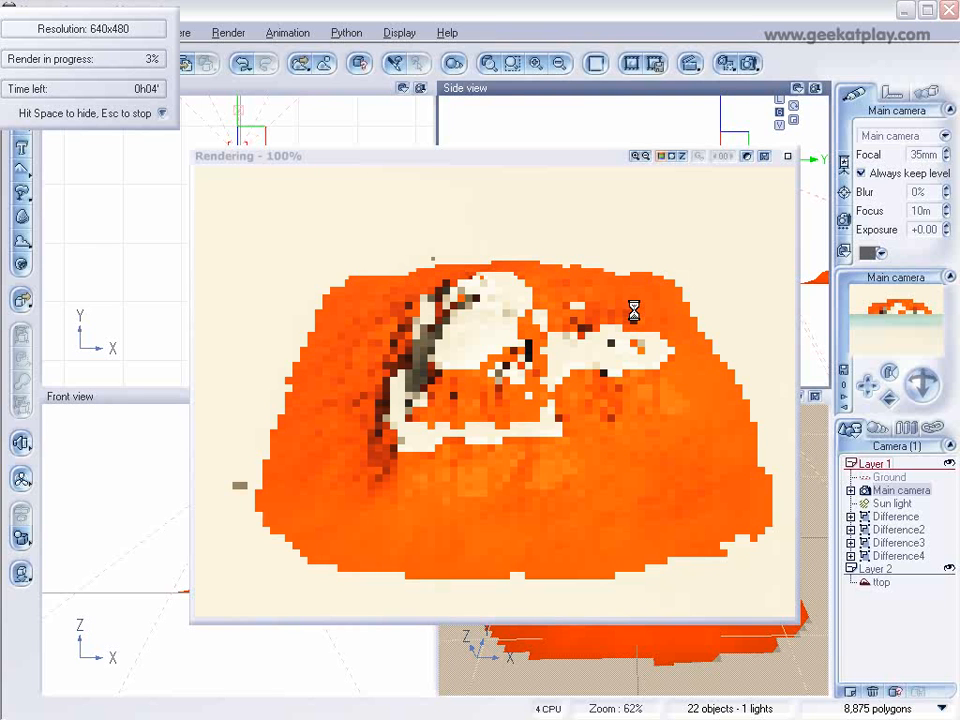
key("Escape")
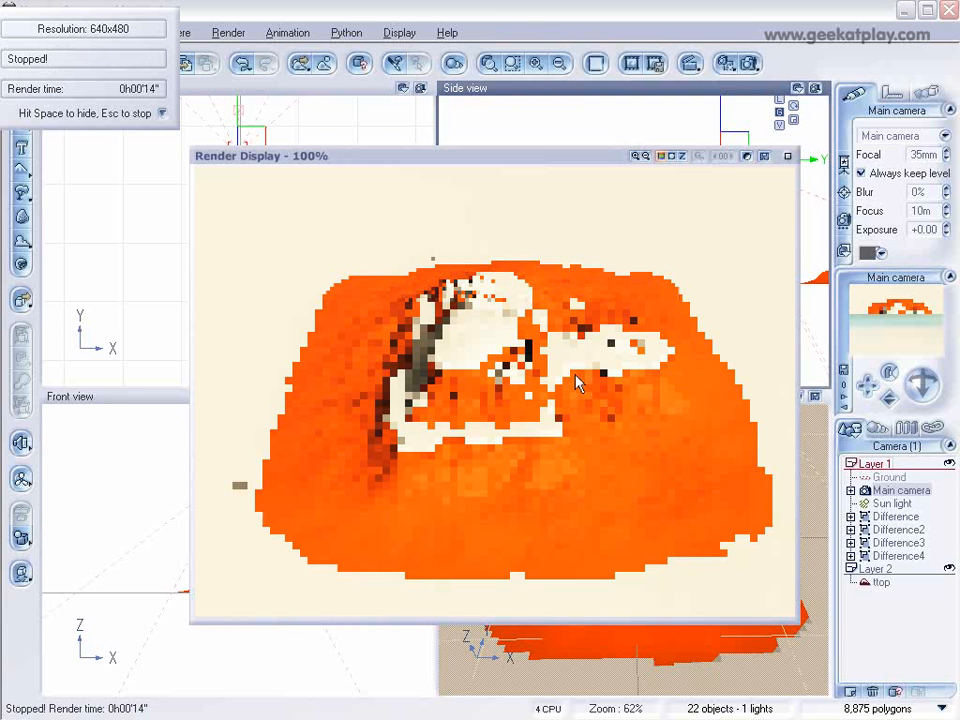
key("space")
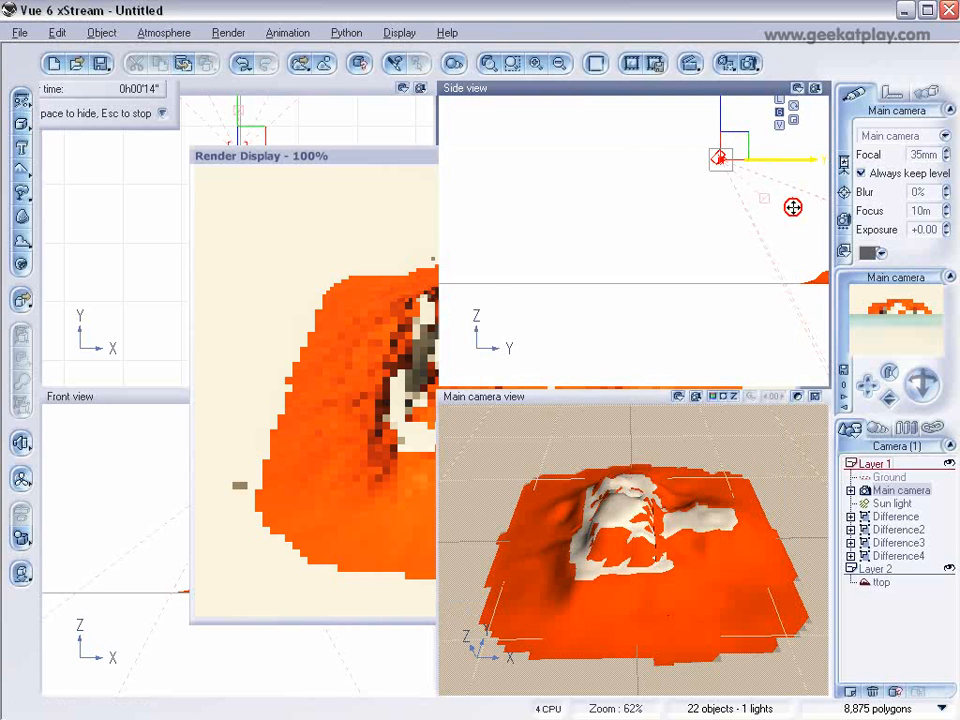
Step: Expand and select Difference and review its Default material in the Advanced Material Editor
left_click(851, 516)
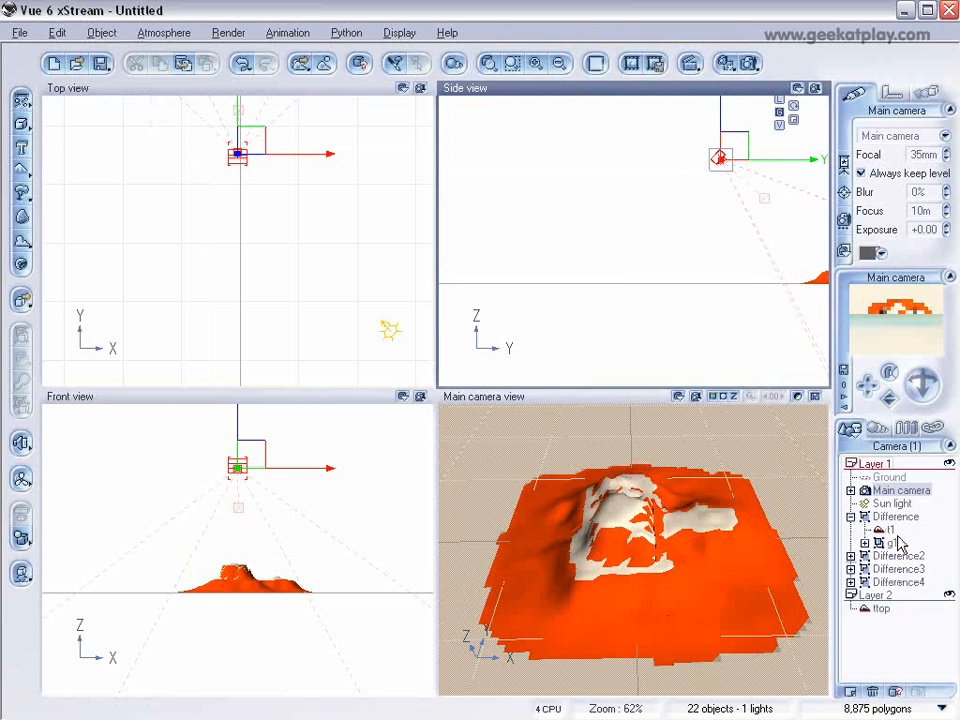
left_click(884, 530)
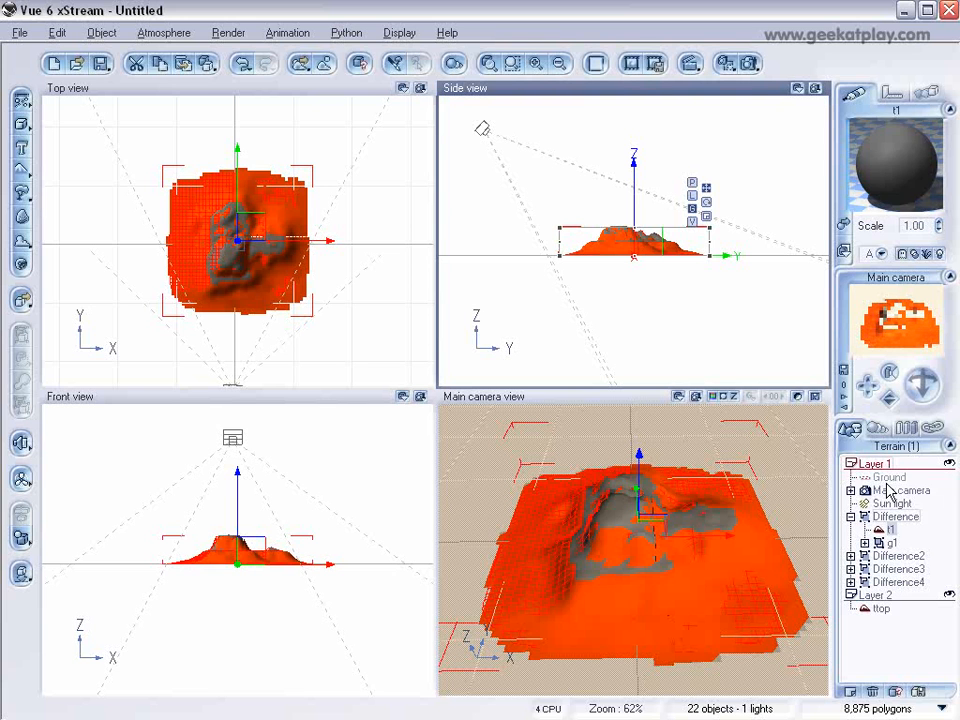
left_click(892, 516)
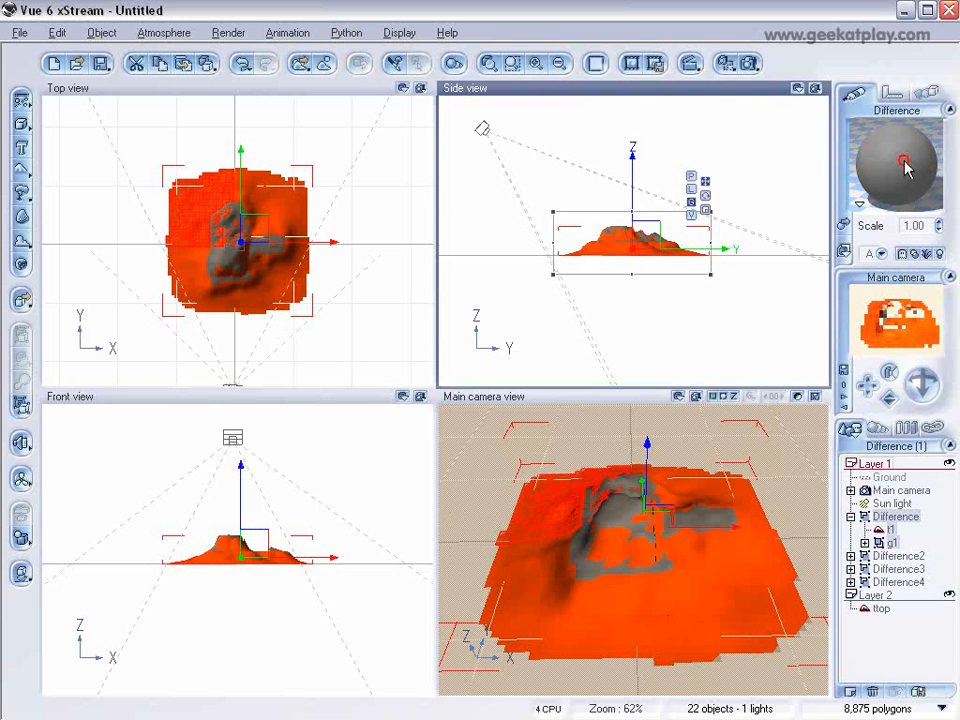
double_click(904, 165)
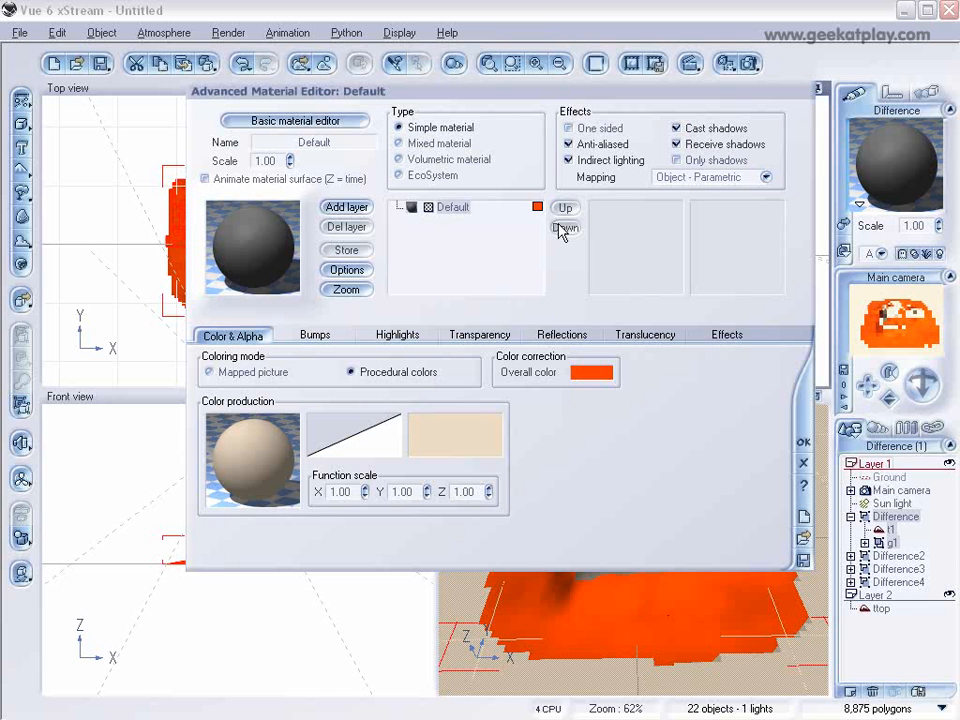
left_click(804, 441)
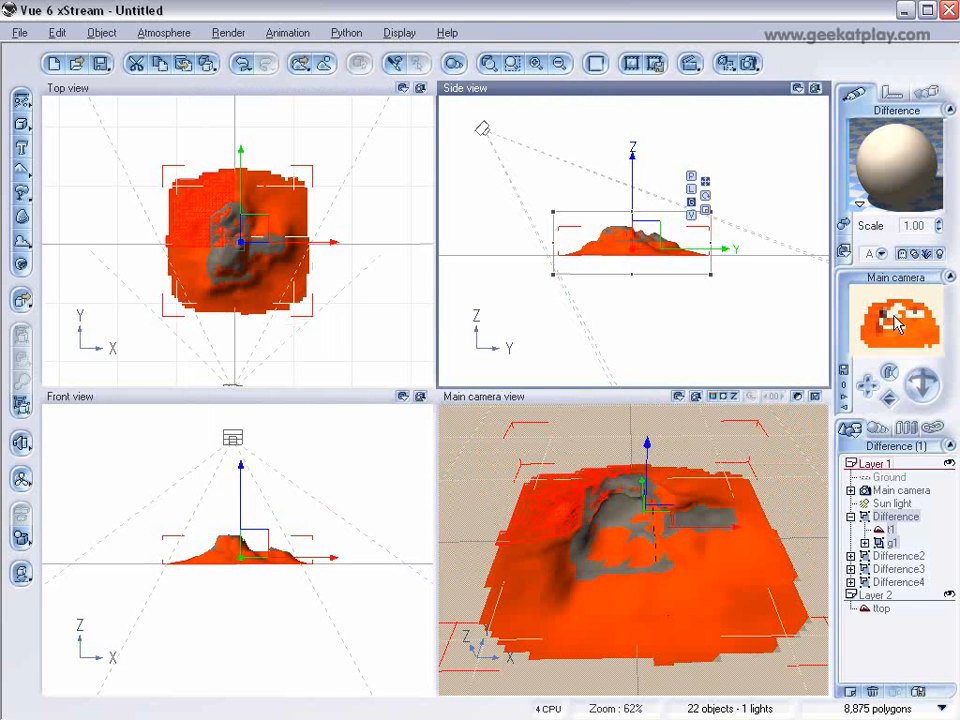
Step: Load the Arizona material from the EcoSystems collection onto Difference and decline automatic EcoSystem population
left_click(840, 223)
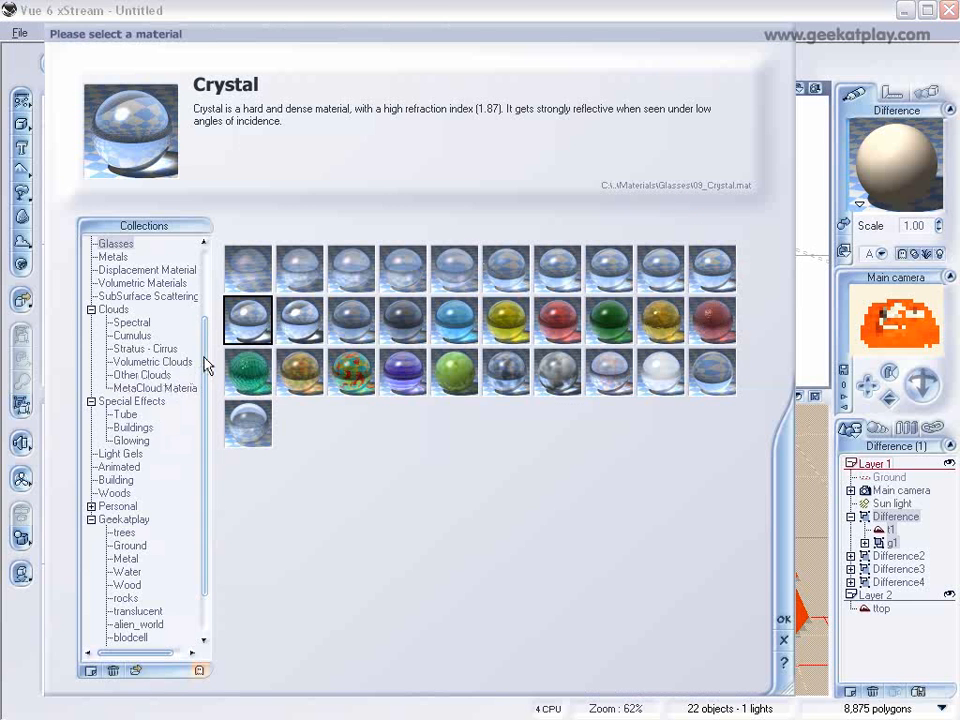
left_click_drag(205, 366, 205, 314)
left_click(138, 286)
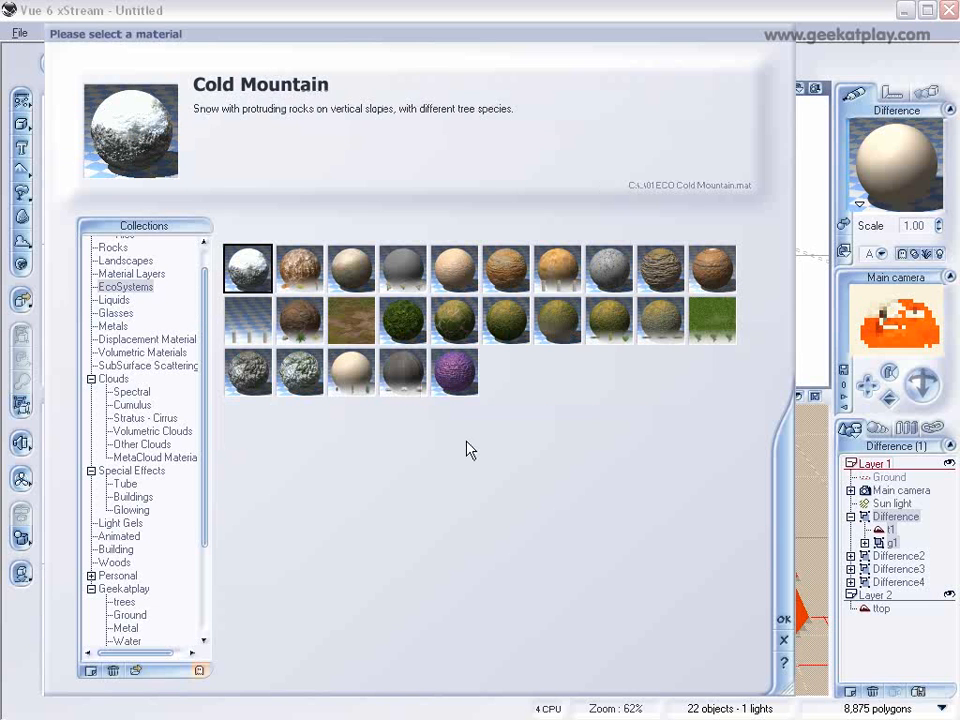
left_click(507, 276)
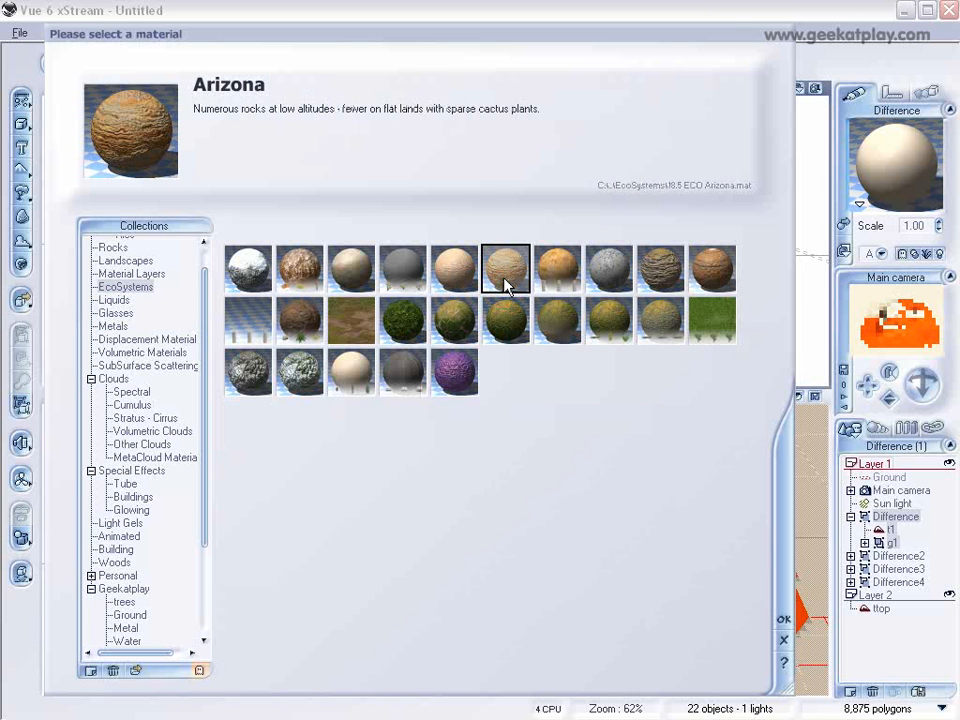
left_click(783, 612)
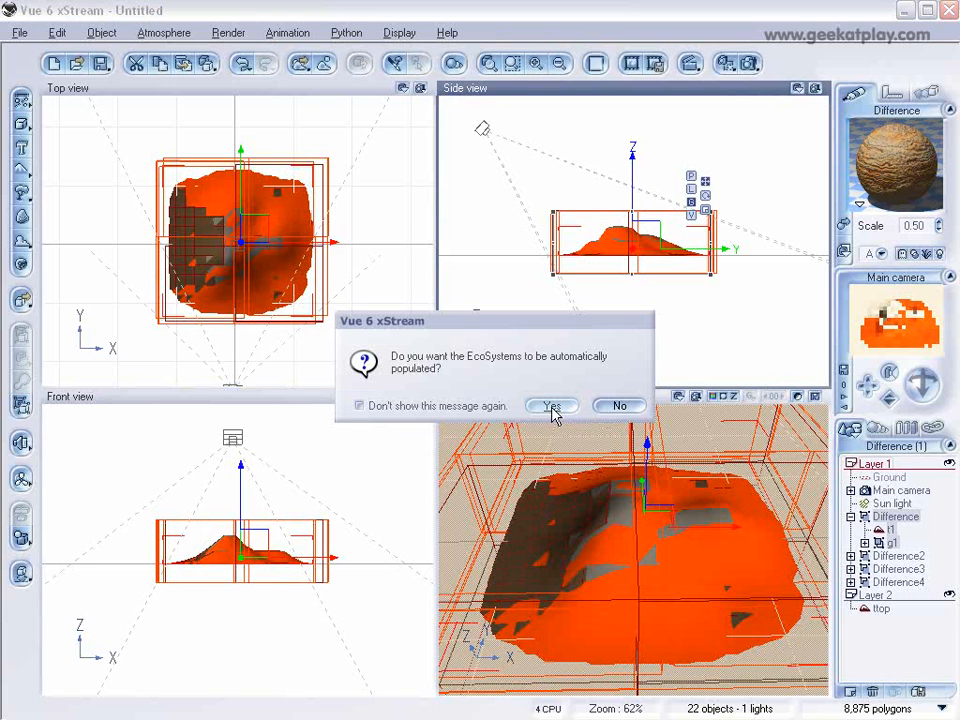
left_click(615, 407)
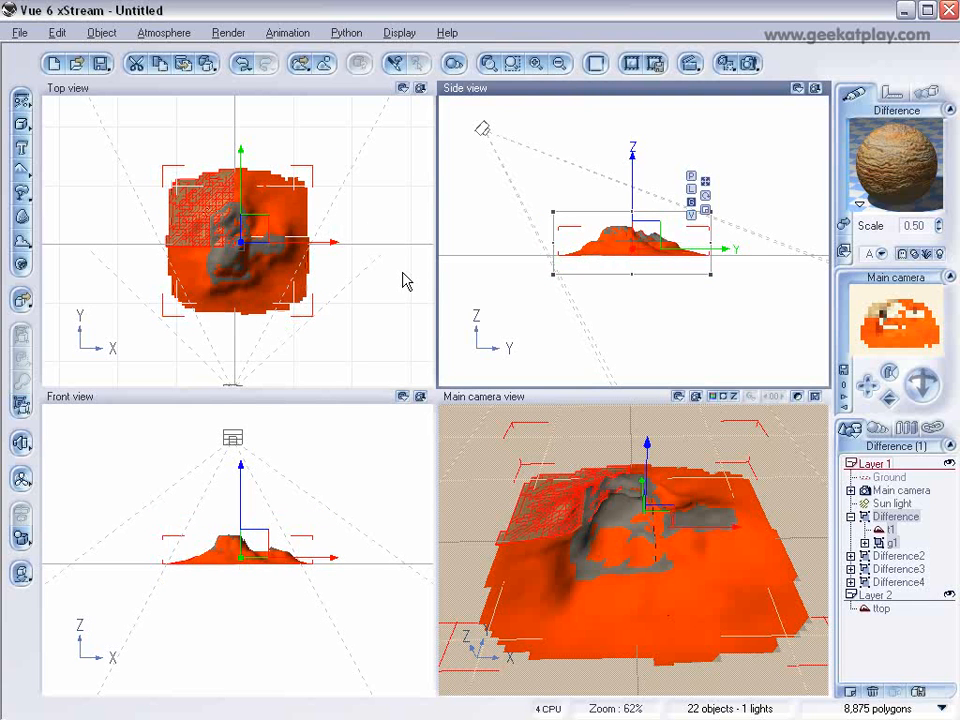
Step: Load the Forest & Rocks EcoSystem material onto Difference2 and decline automatic EcoSystem population
left_click(866, 556)
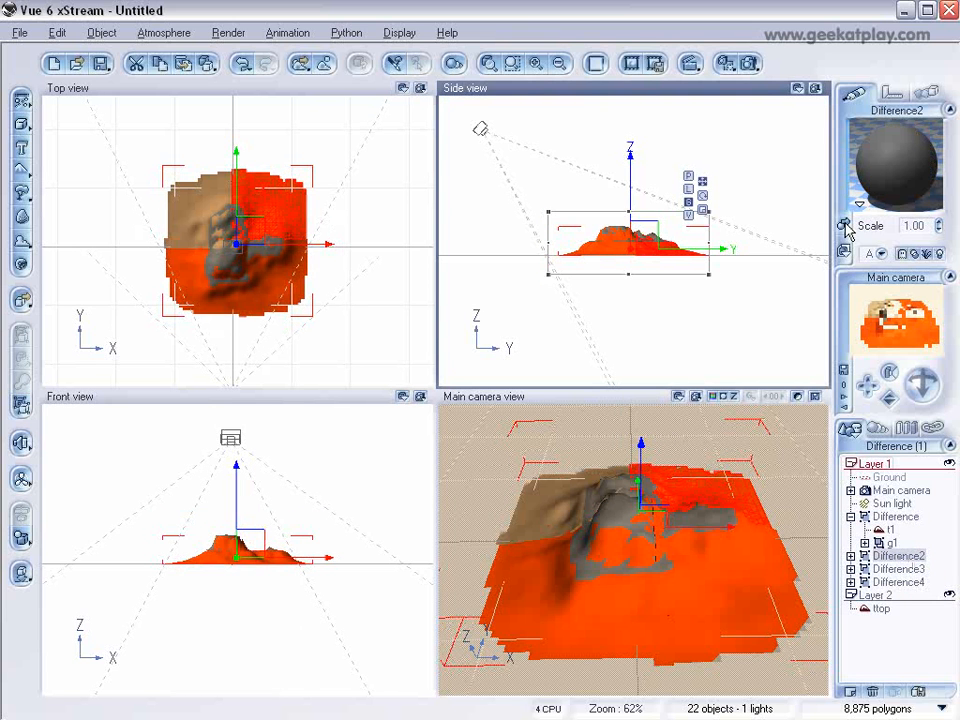
left_click(845, 227)
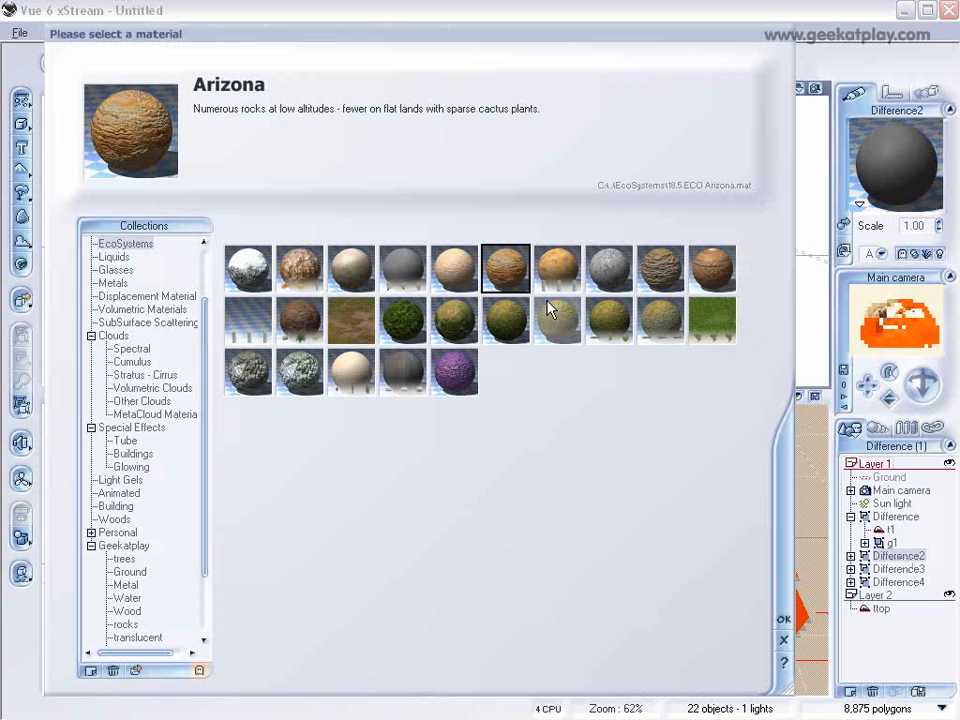
left_click(557, 268)
left_click(610, 270)
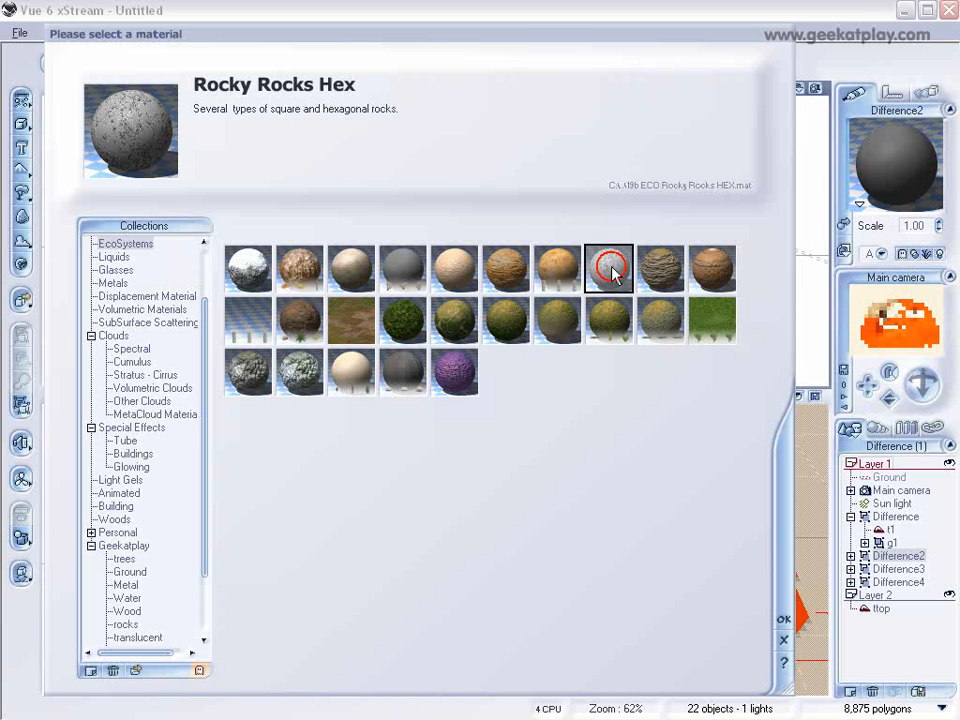
left_click(300, 368)
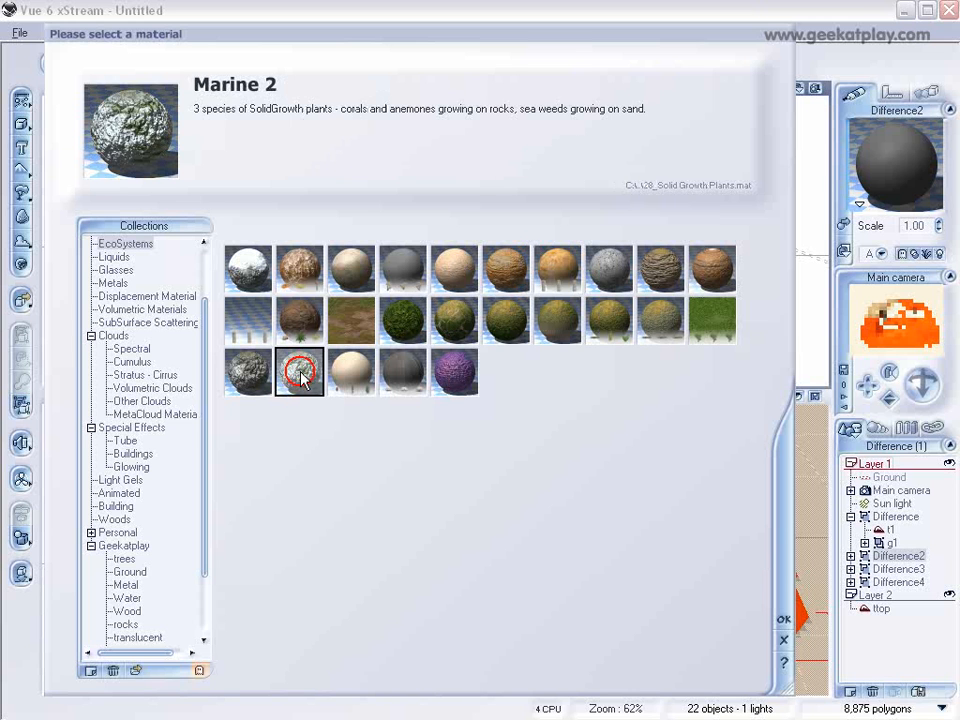
left_click(413, 320)
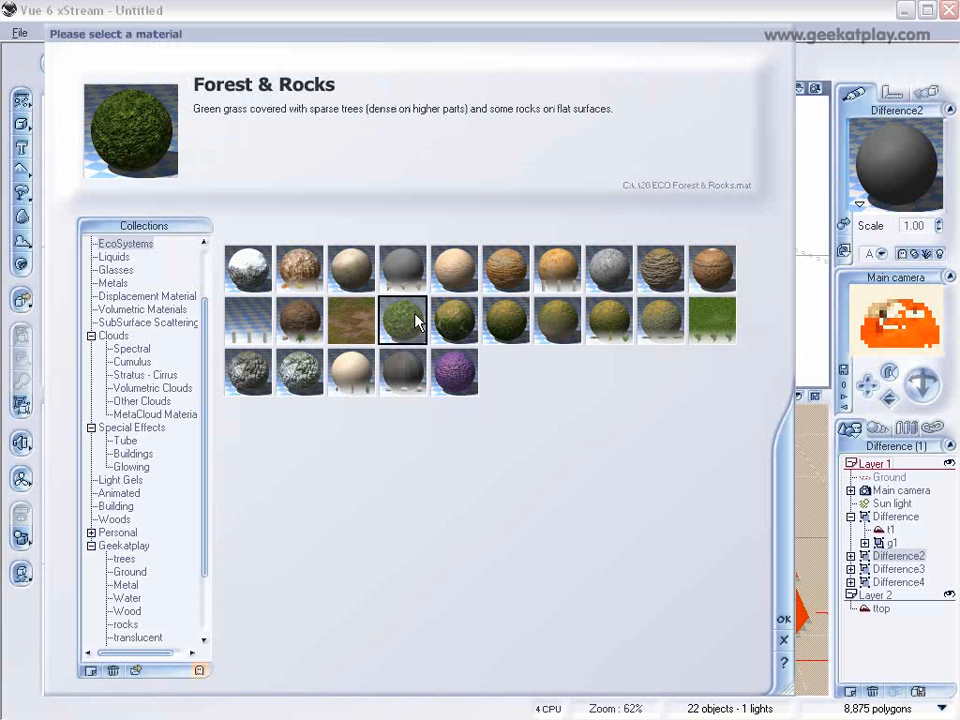
left_click(783, 619)
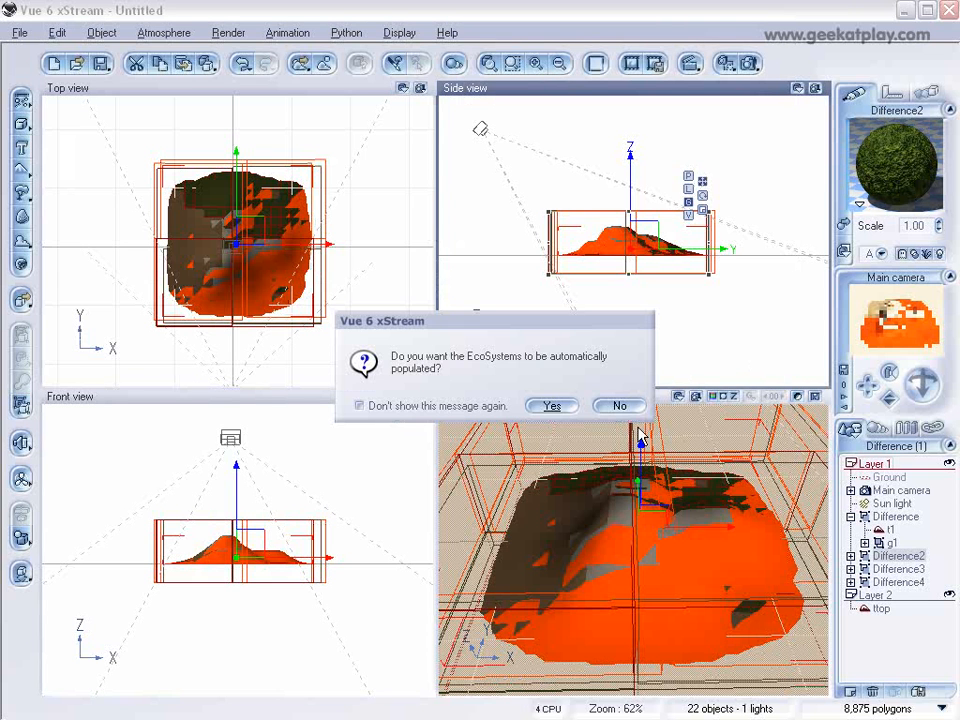
left_click(632, 406)
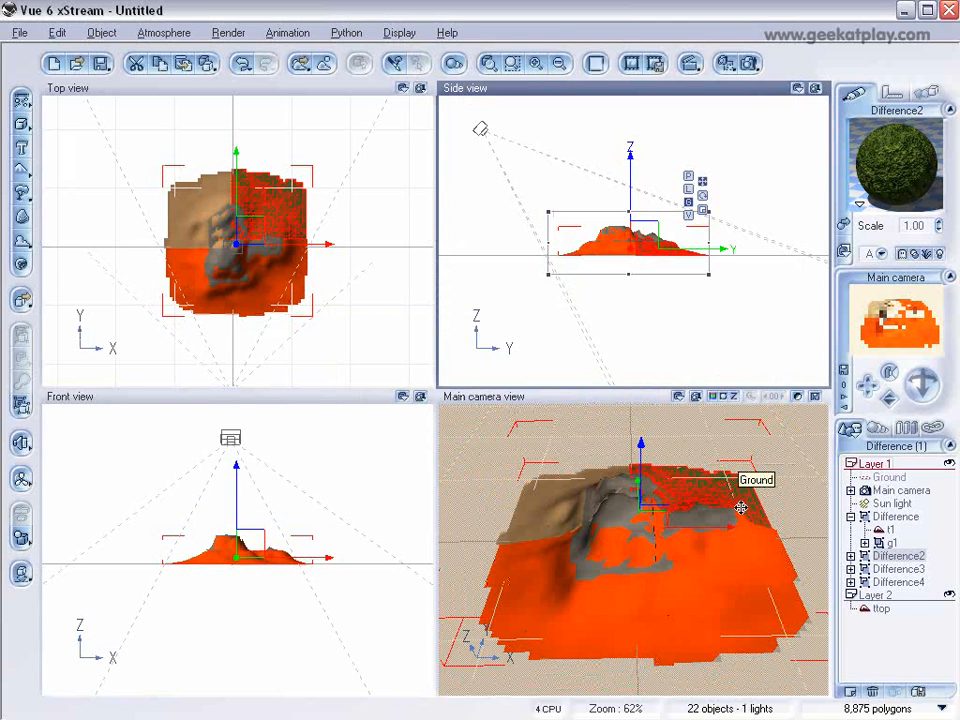
Step: Load the Hot Mountain EcoSystem material onto Difference3 and decline automatic population
left_click(897, 569)
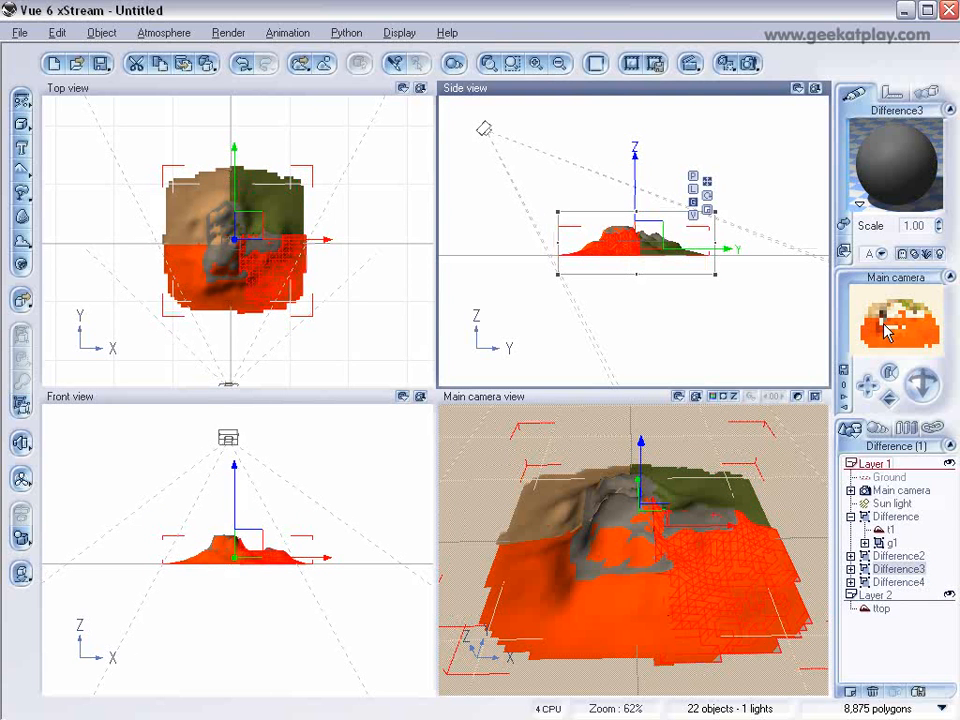
left_click(843, 225)
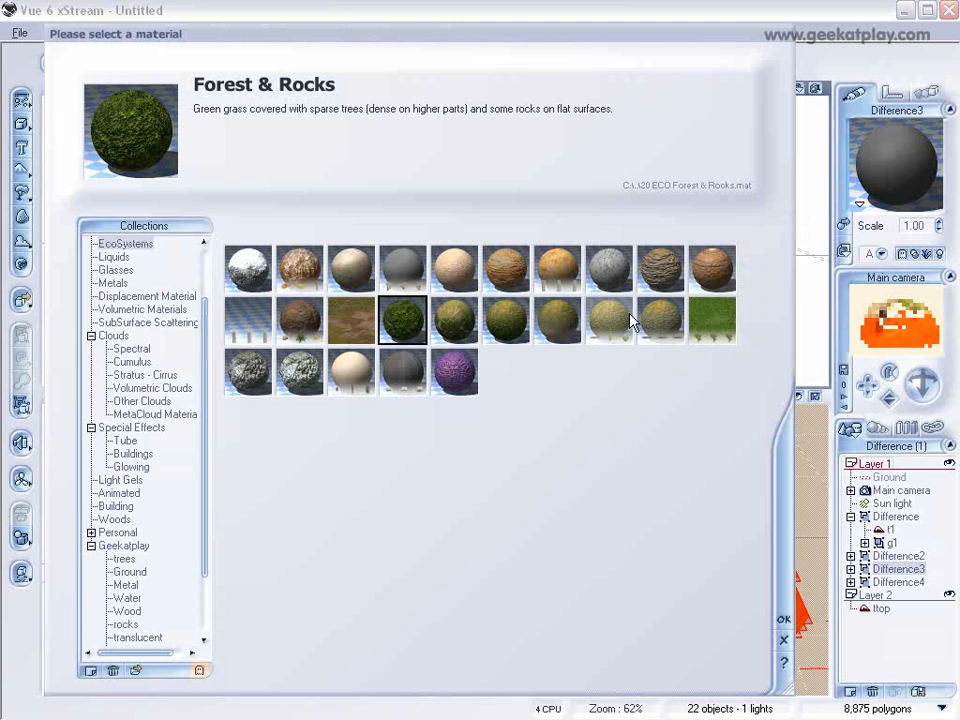
left_click(303, 284)
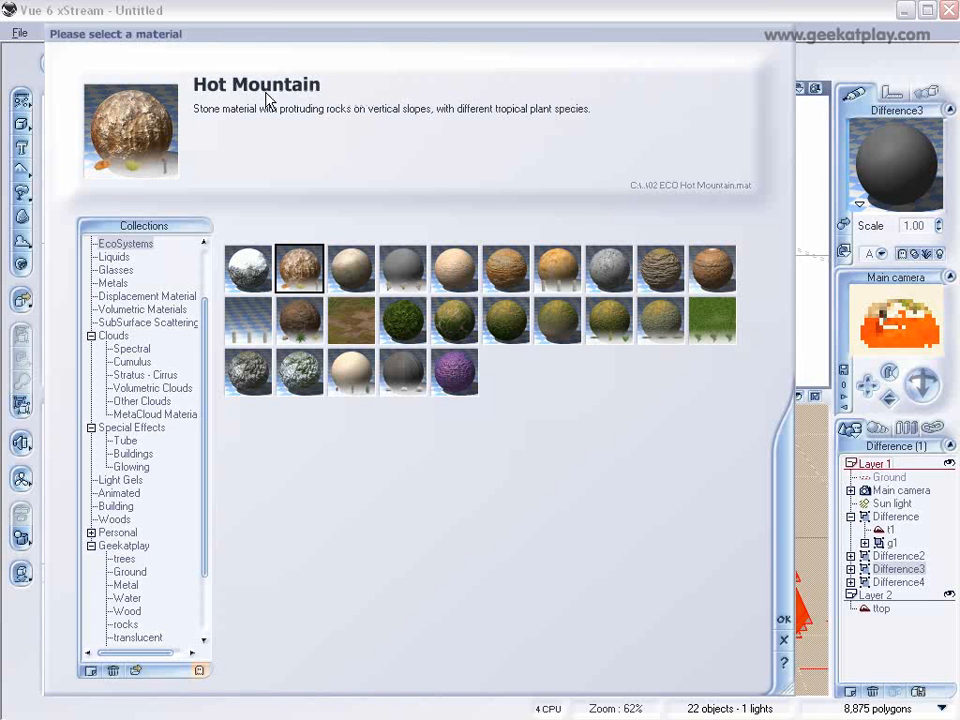
left_click(784, 619)
left_click(619, 405)
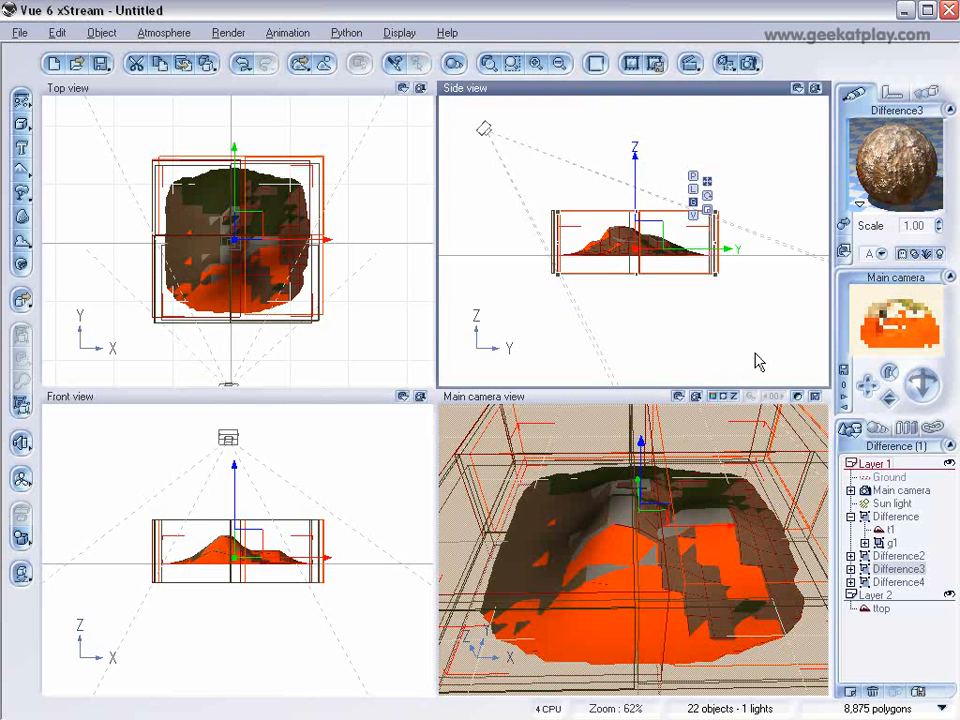
Step: Assign the Rock Walls & Grass EcoSystem material to Difference4 without populating it automatically
left_click(897, 581)
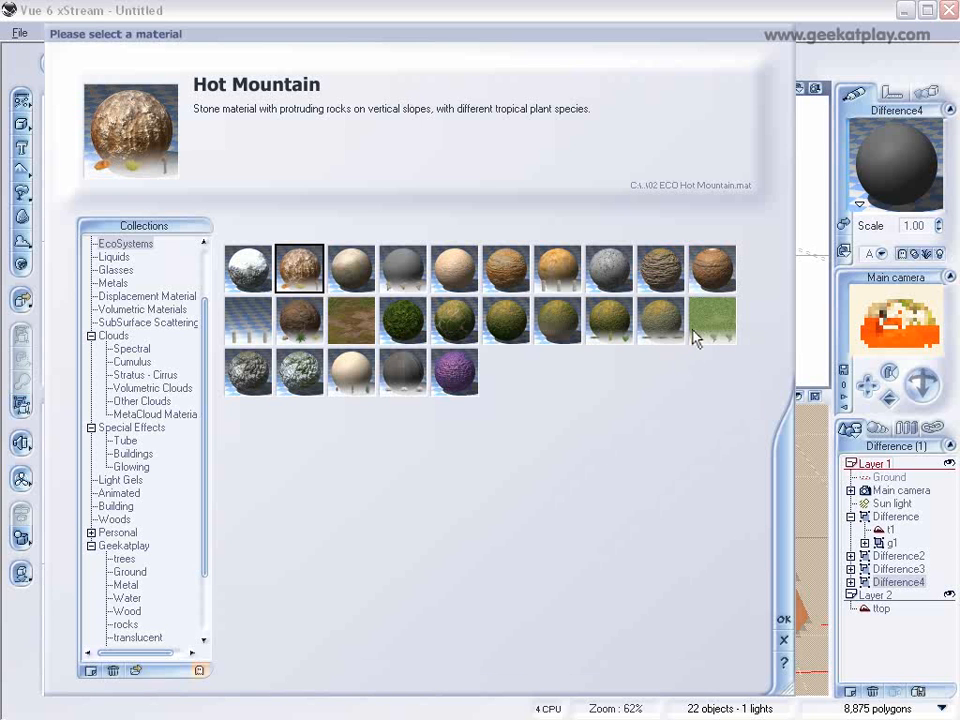
left_click(665, 268)
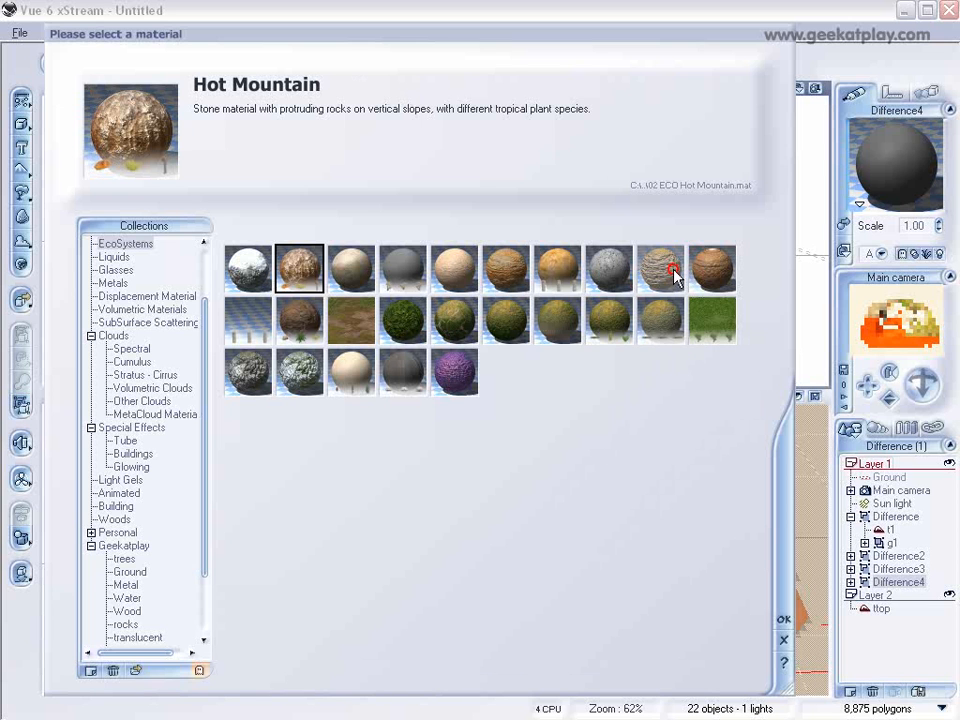
left_click(783, 614)
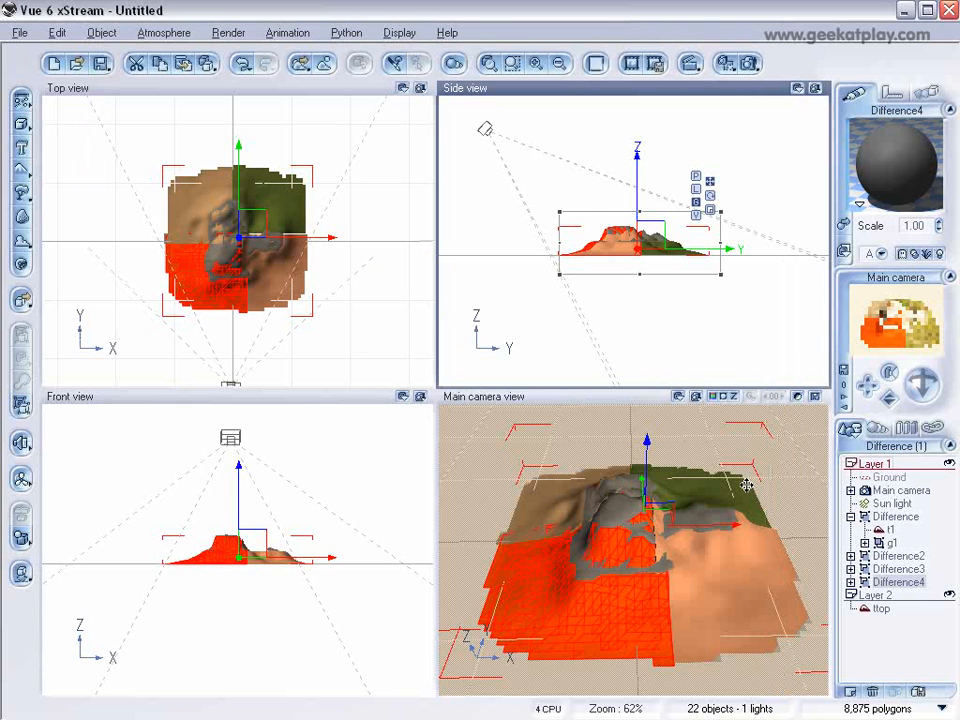
left_click(613, 403)
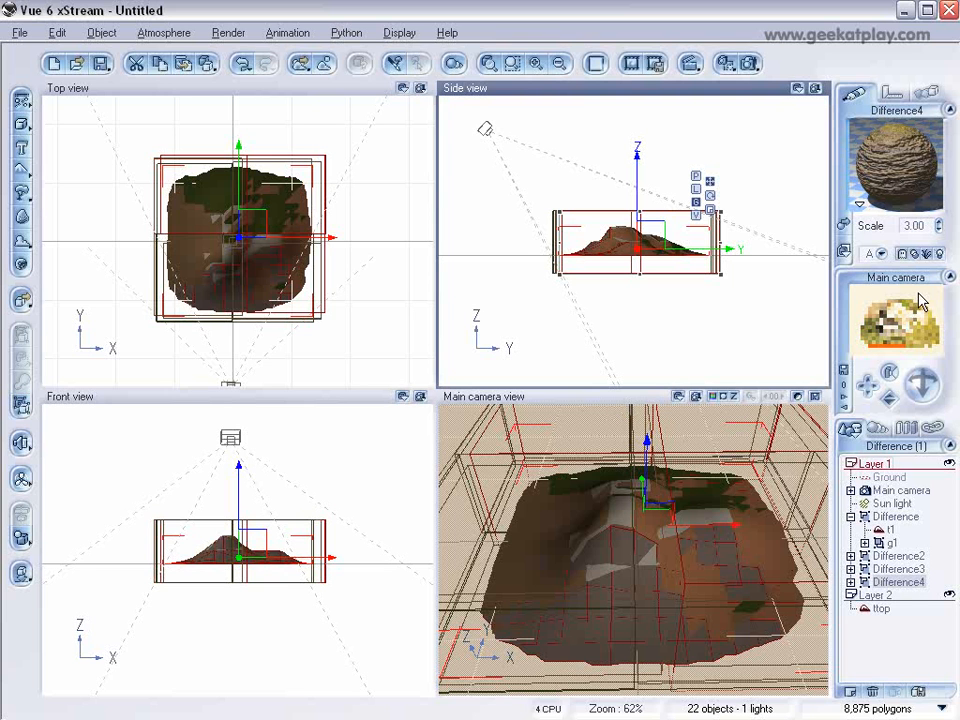
Step: Expand Difference4 to reach its t4 terrain and move the main camera closer to the terrain in the side view
left_click(882, 531)
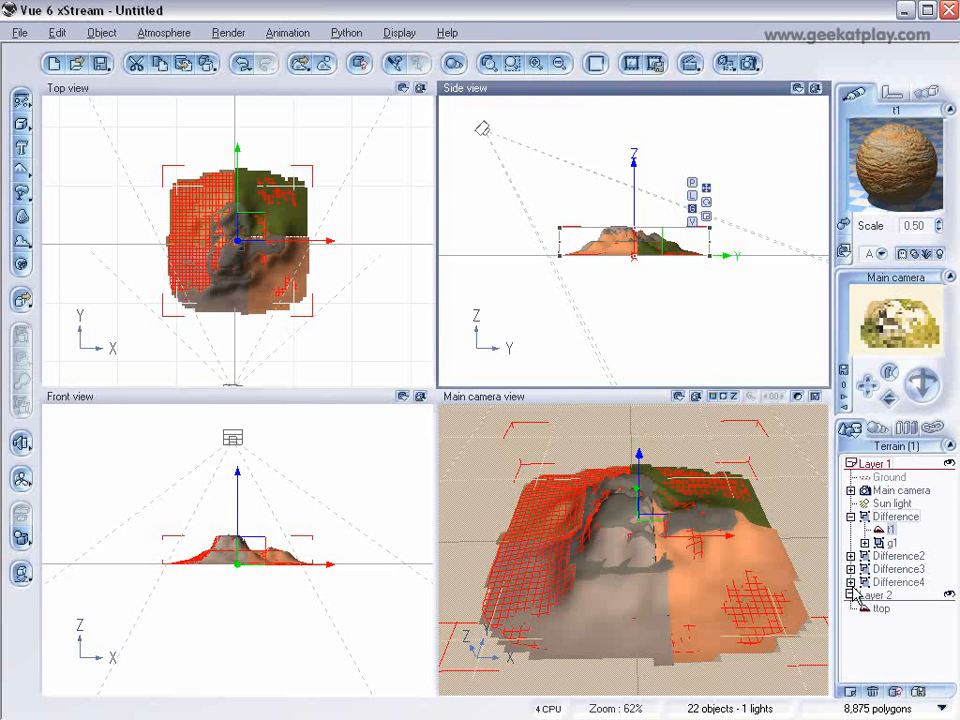
left_click(851, 582)
left_click(889, 596)
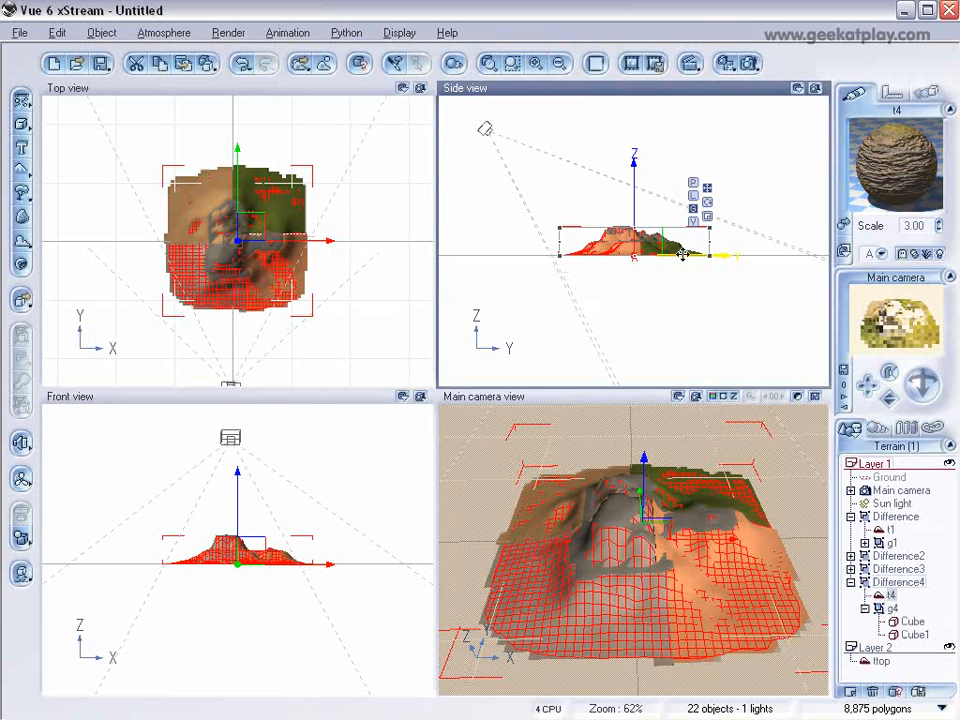
left_click_drag(456, 113, 524, 158)
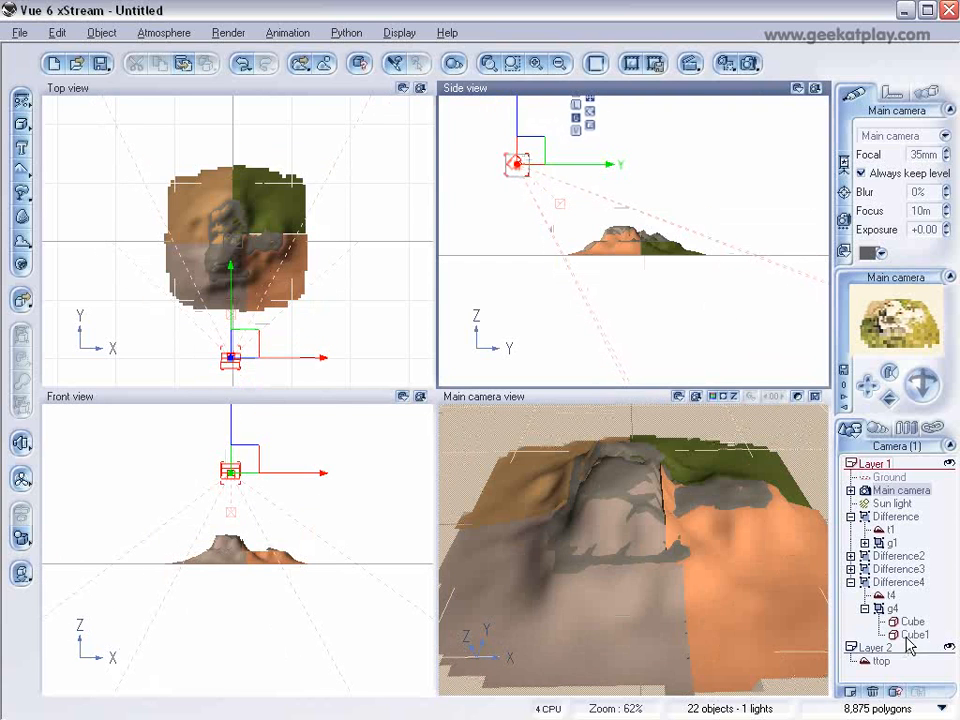
Step: Open terrain t4's material in the Advanced Material Editor and select its Rock EcoSystem layer
left_click(889, 596)
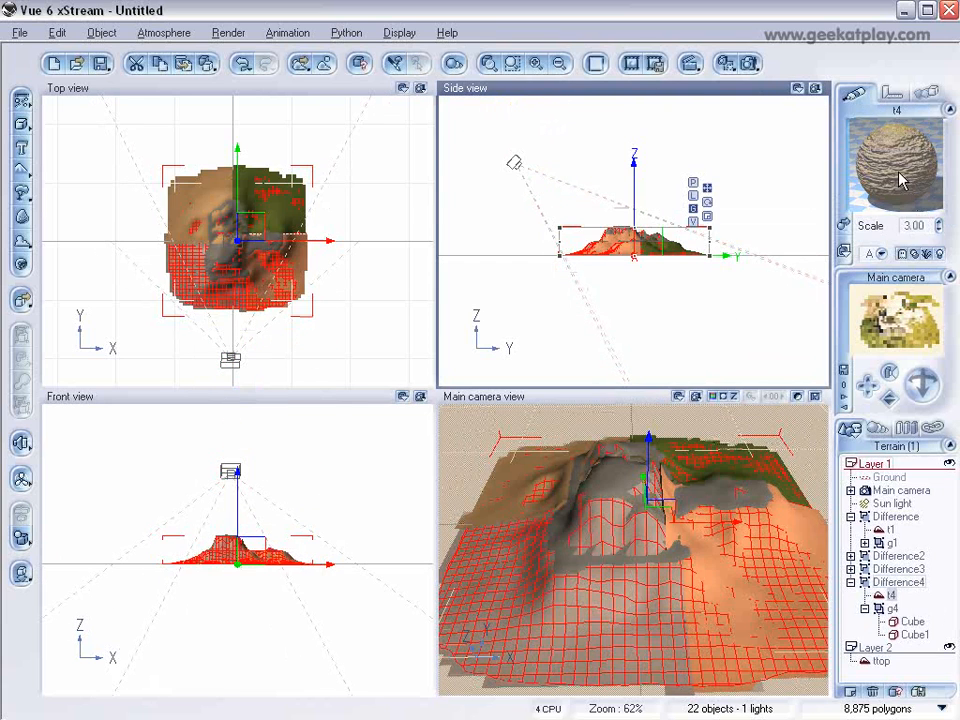
double_click(898, 170)
left_click_drag(474, 91, 307, 77)
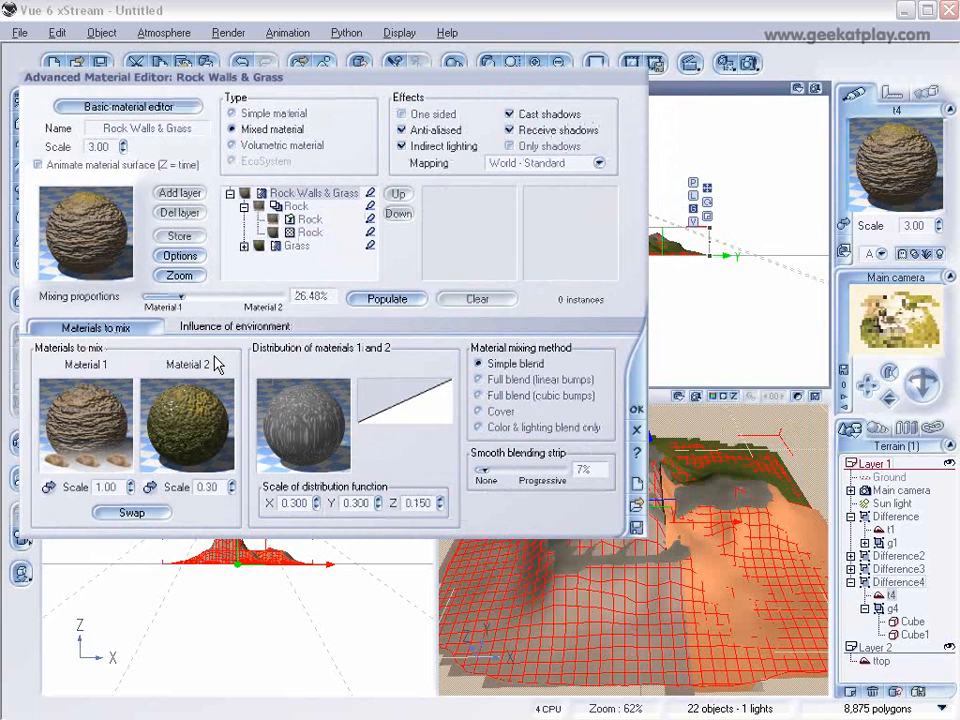
left_click(300, 232)
left_click(310, 222)
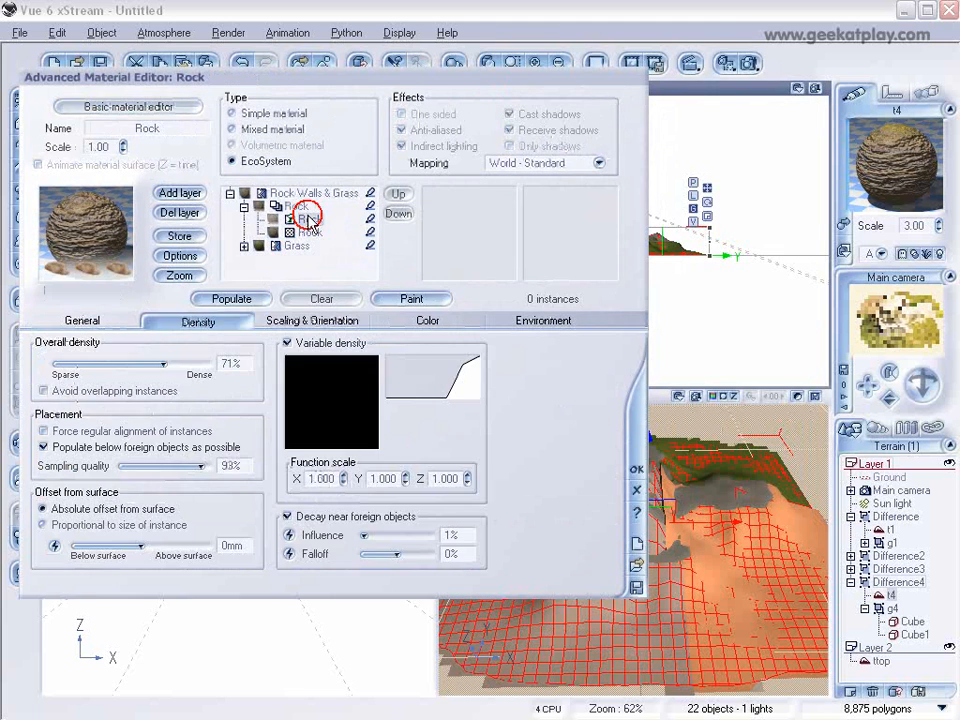
Step: Turn off Decay near foreign objects for the Rock layer, populate it and uncover the camera view to check the rocks
left_click(246, 306)
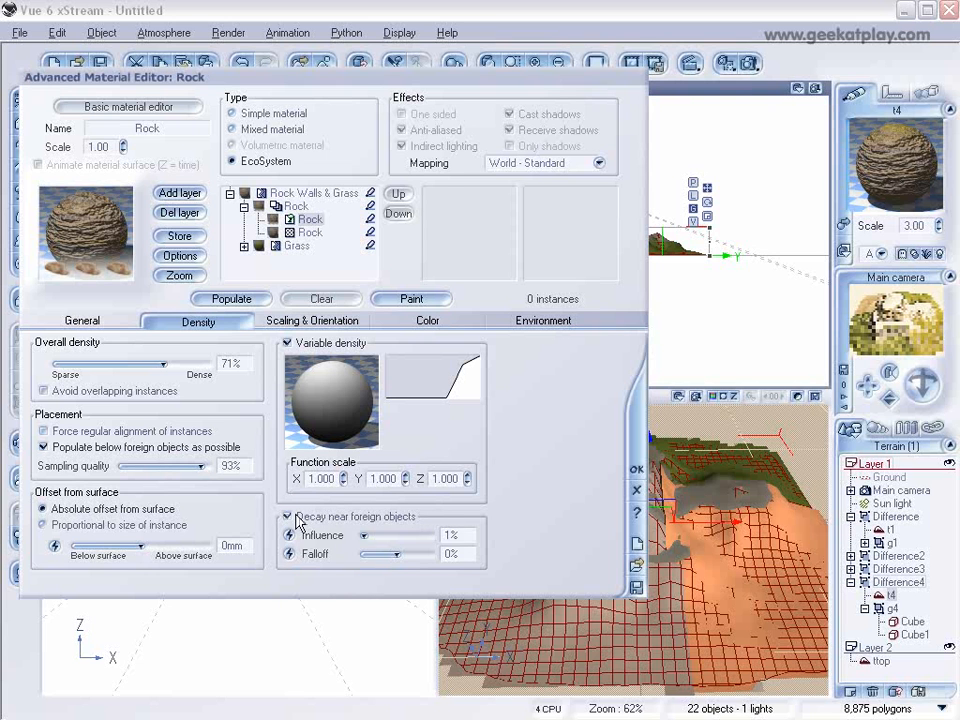
left_click(231, 298)
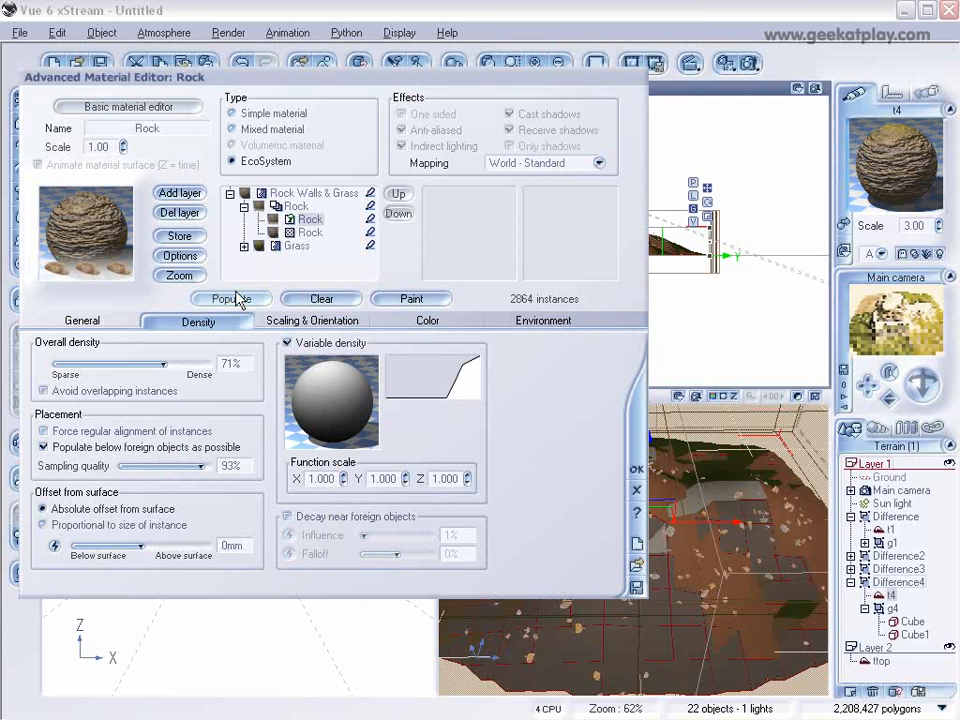
left_click_drag(456, 77, 271, 118)
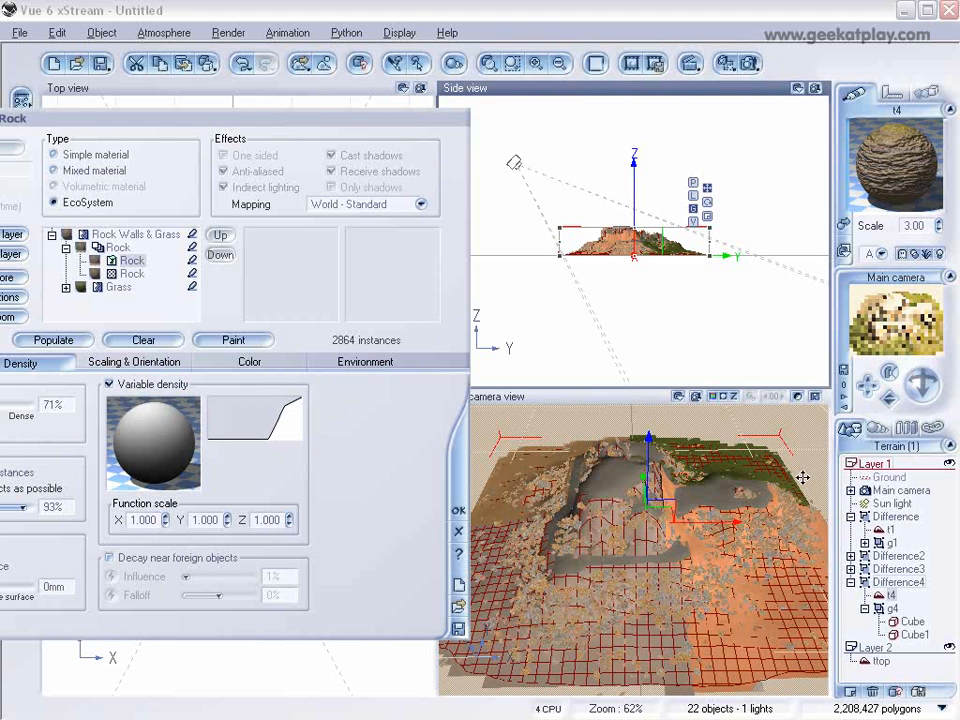
Step: Clear all populated rock instances from the Rock EcoSystem layer and uncover the camera view
left_click_drag(346, 120, 630, 112)
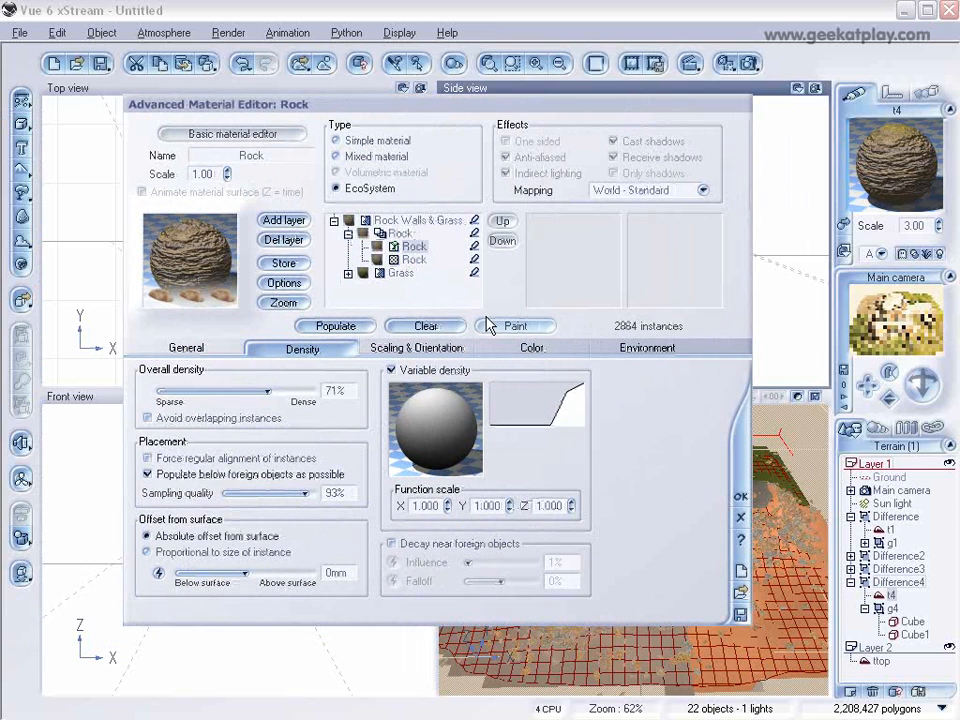
left_click(432, 327)
left_click_drag(515, 113, 358, 81)
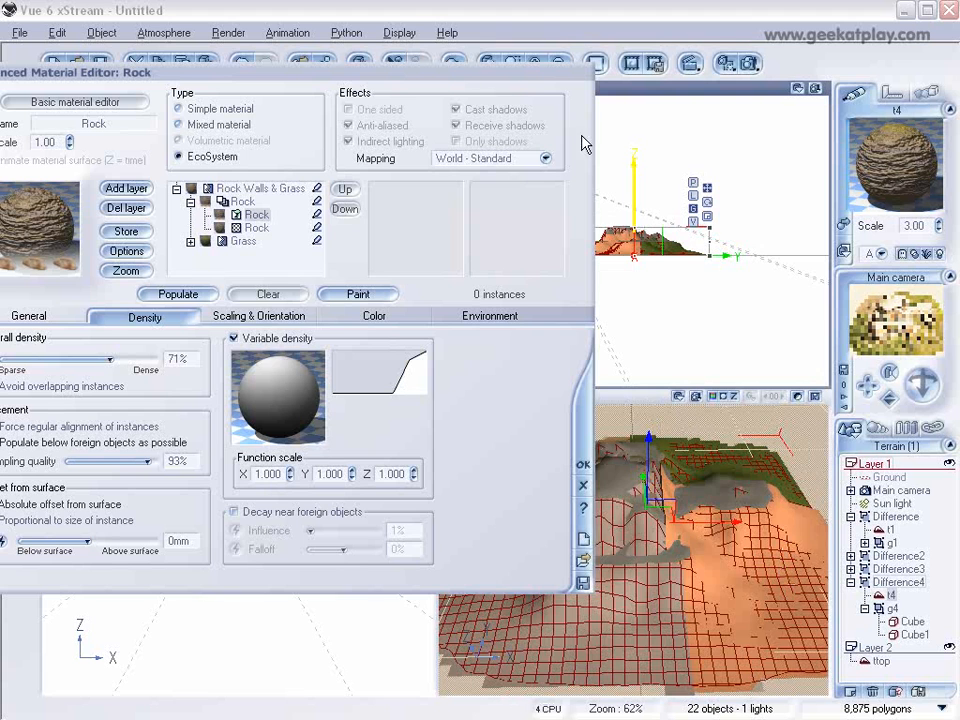
Step: Show the Rock layer's general EcoSystem settings, uncover the Top view and open the EcoSystem Painter for this layer
left_click_drag(441, 78, 699, 99)
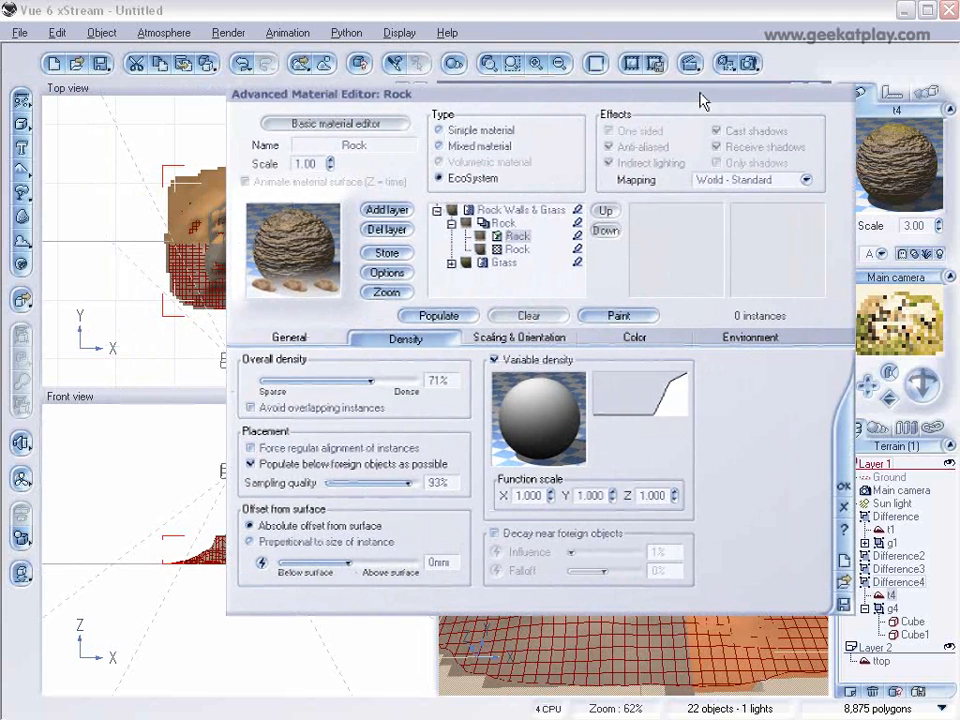
left_click(298, 337)
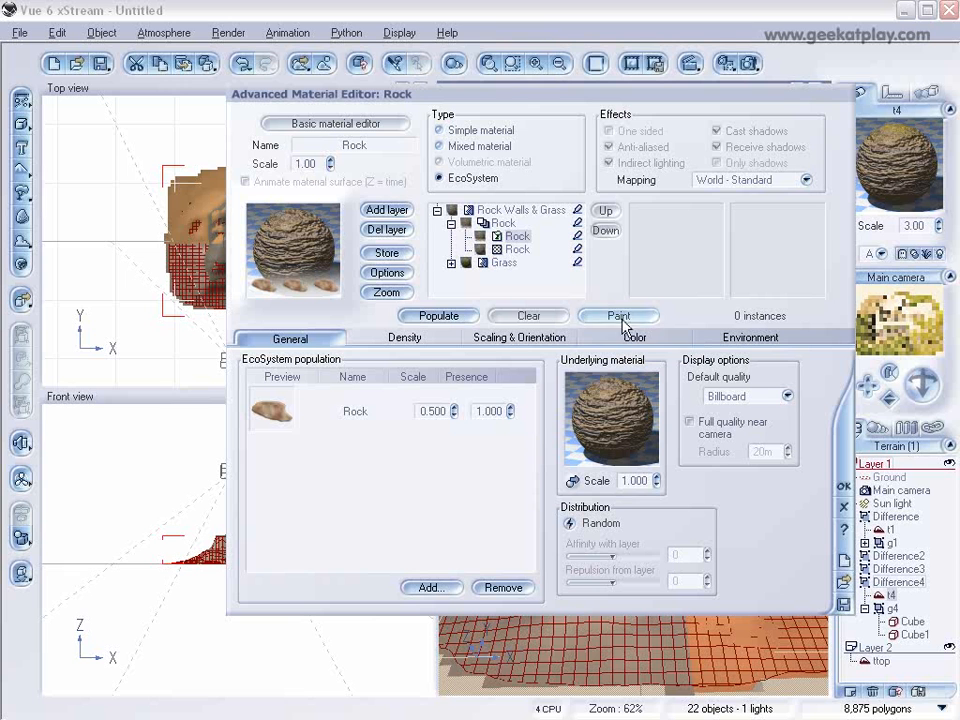
left_click_drag(545, 95, 655, 100)
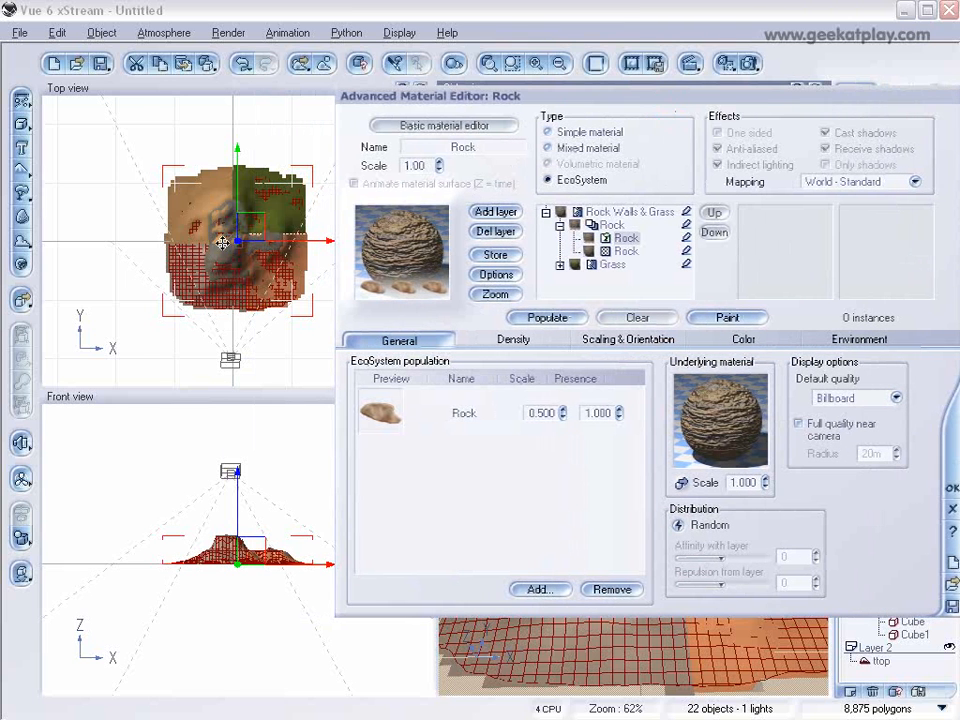
left_click(271, 329)
scroll(271, 329, "up", 6)
scroll(202, 246, "down", 5)
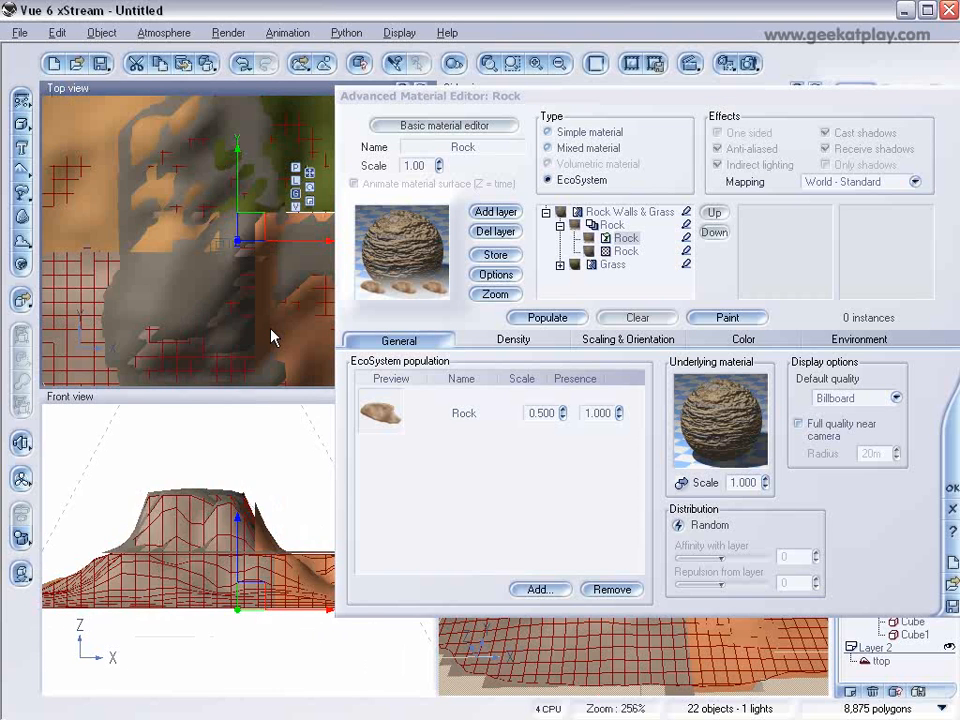
left_click(726, 318)
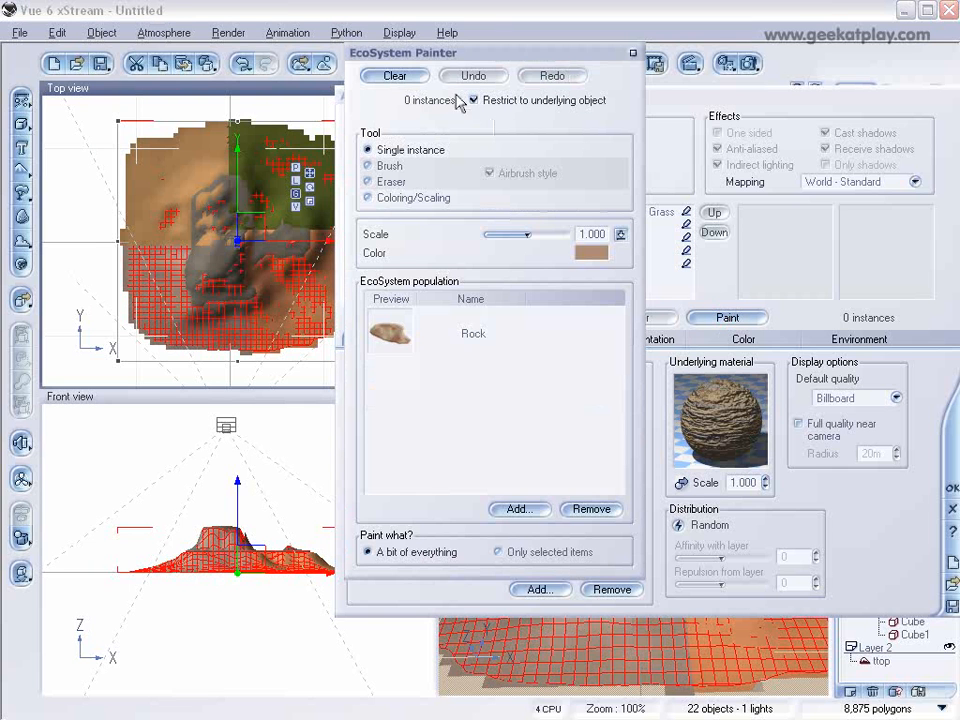
Step: Paint Rock instances with the airbrush-style Brush over the front-left quarter of the terrain in the Top view and inspect them up close
left_click(424, 332)
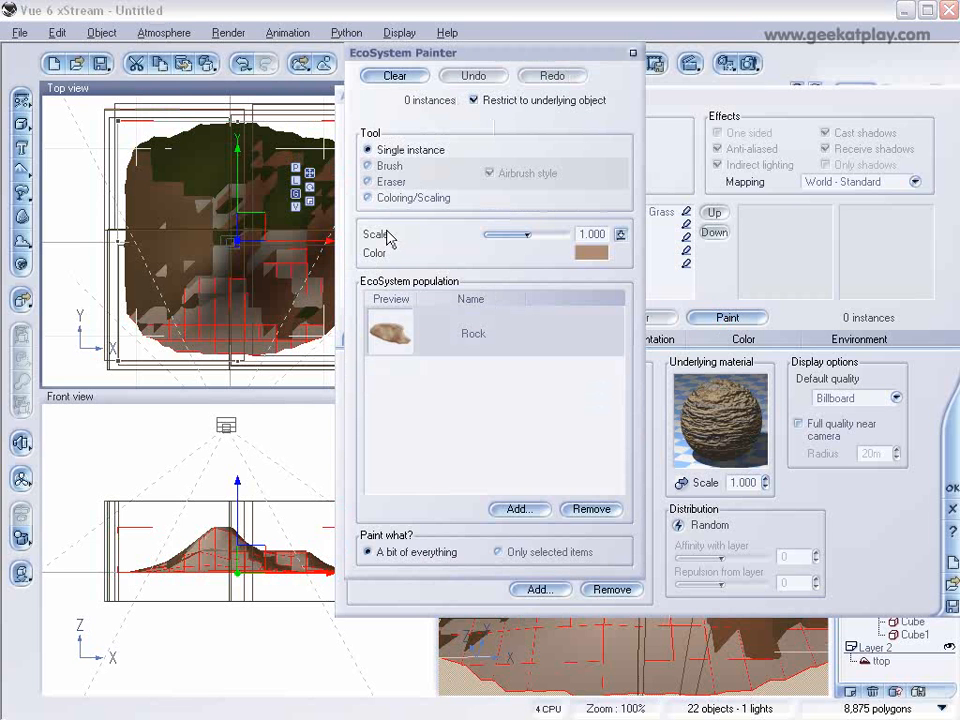
left_click(389, 166)
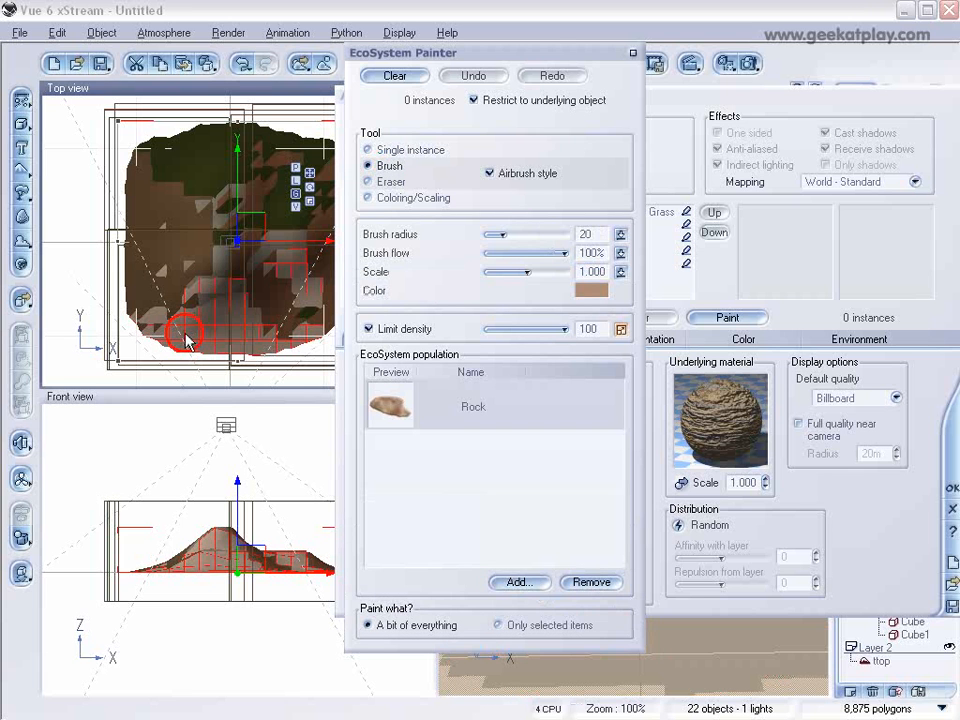
mouse_move(185, 338)
left_mouse_down()
mouse_move(184, 330)
mouse_move(234, 341)
mouse_move(183, 338)
mouse_move(152, 316)
mouse_move(148, 298)
mouse_move(160, 338)
mouse_move(204, 336)
mouse_move(212, 261)
mouse_move(165, 278)
mouse_move(257, 332)
mouse_move(300, 340)
mouse_move(236, 339)
left_mouse_up()
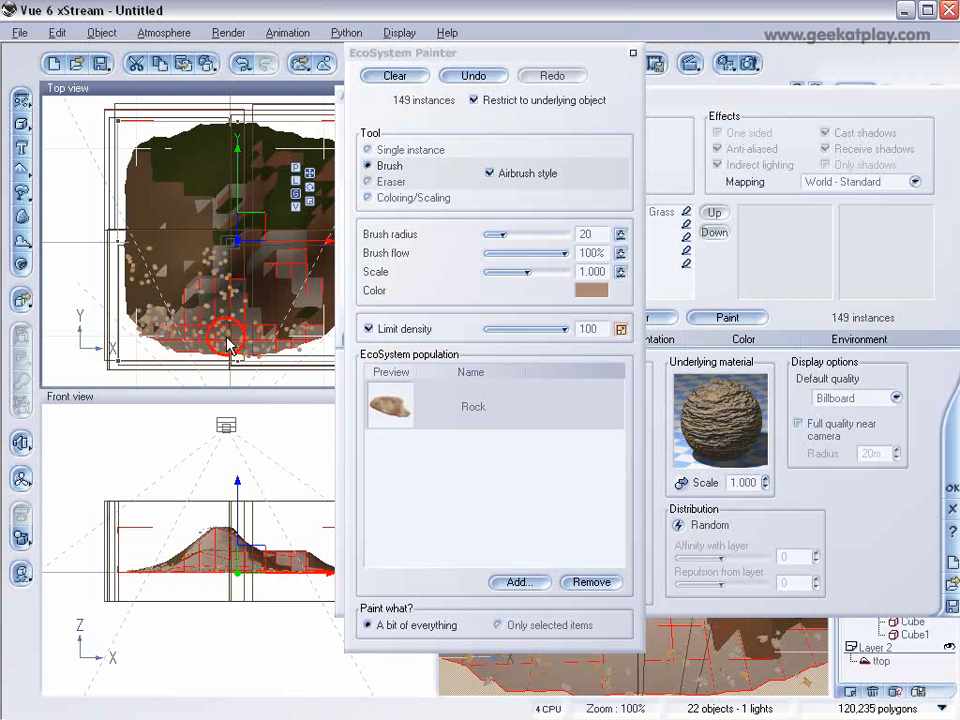
scroll(228, 339, "up", 5)
right_click_drag(227, 337, 232, 101)
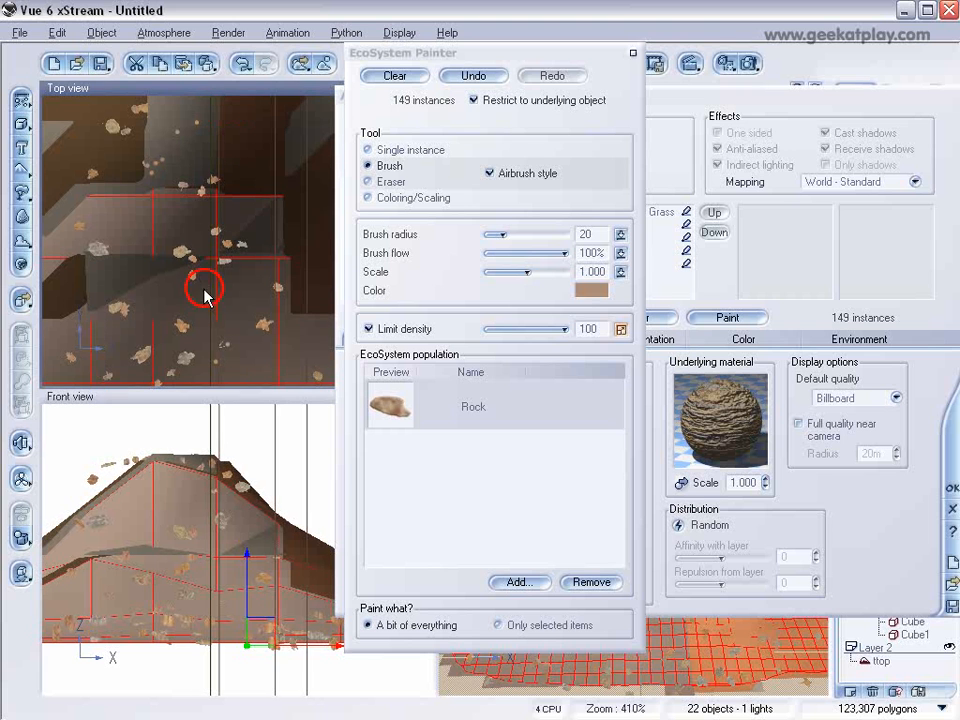
Step: Paint additional Rock instances over the sparser middle and front slopes of the front-left terrain quarter in the Top view
left_click_drag(212, 215, 216, 317)
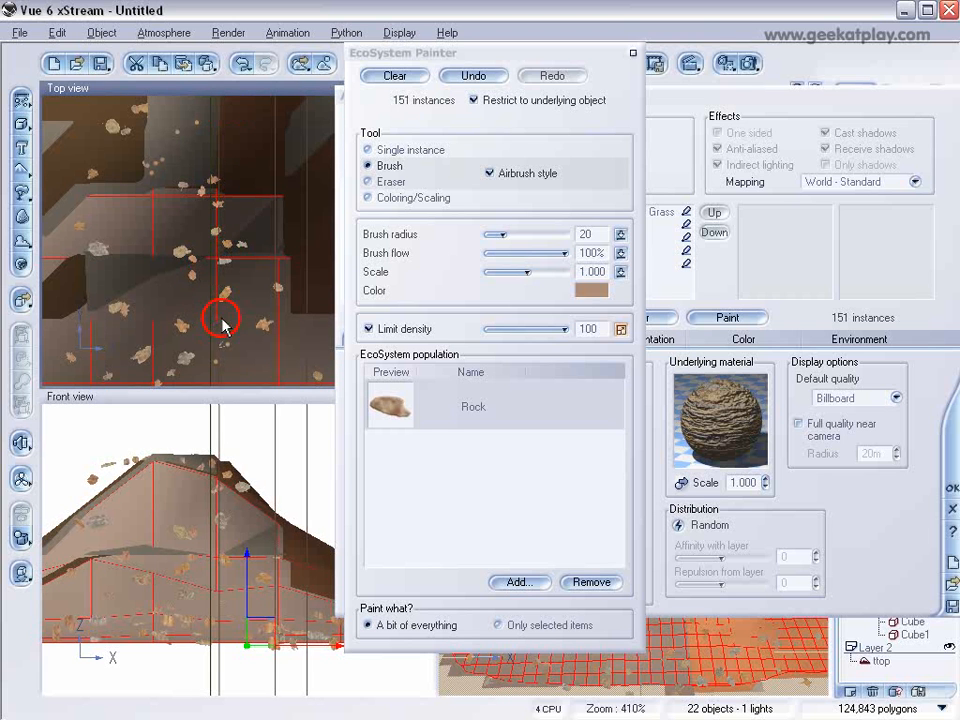
scroll(221, 321, "down", 3)
right_click_drag(221, 321, 224, 205)
mouse_move(236, 268)
left_mouse_down()
mouse_move(232, 190)
mouse_move(176, 232)
mouse_move(204, 206)
mouse_move(155, 213)
mouse_move(163, 244)
mouse_move(276, 300)
left_mouse_up()
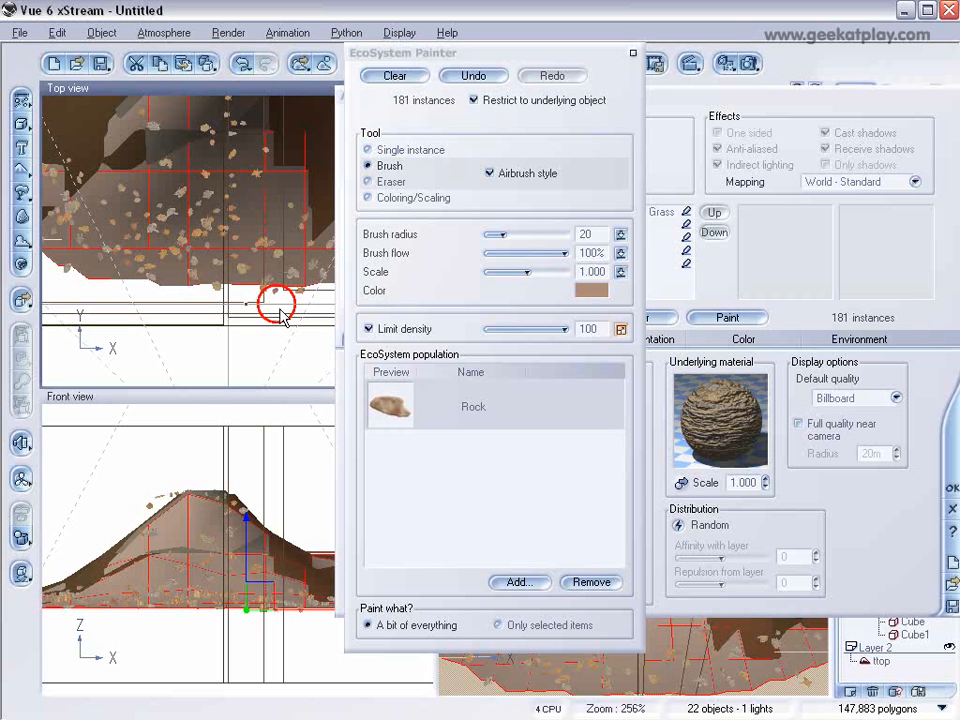
Step: Add the Sonneratia tree from the Trees plant collection to the Rock layer's EcoSystem population
left_click(518, 582)
left_click(570, 607)
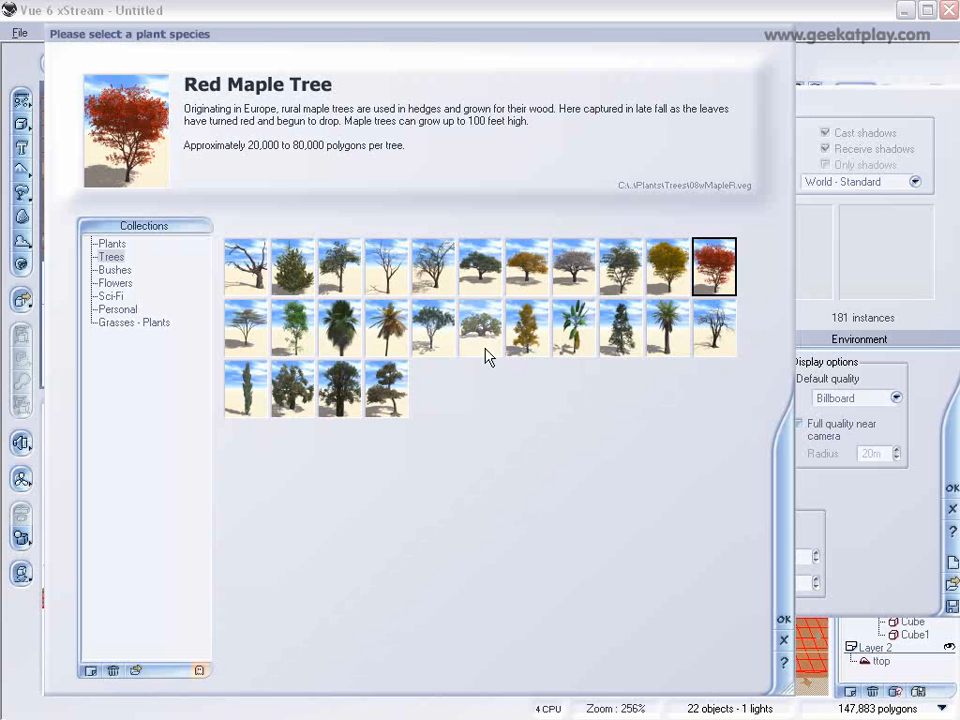
left_click(386, 388)
left_click(778, 617)
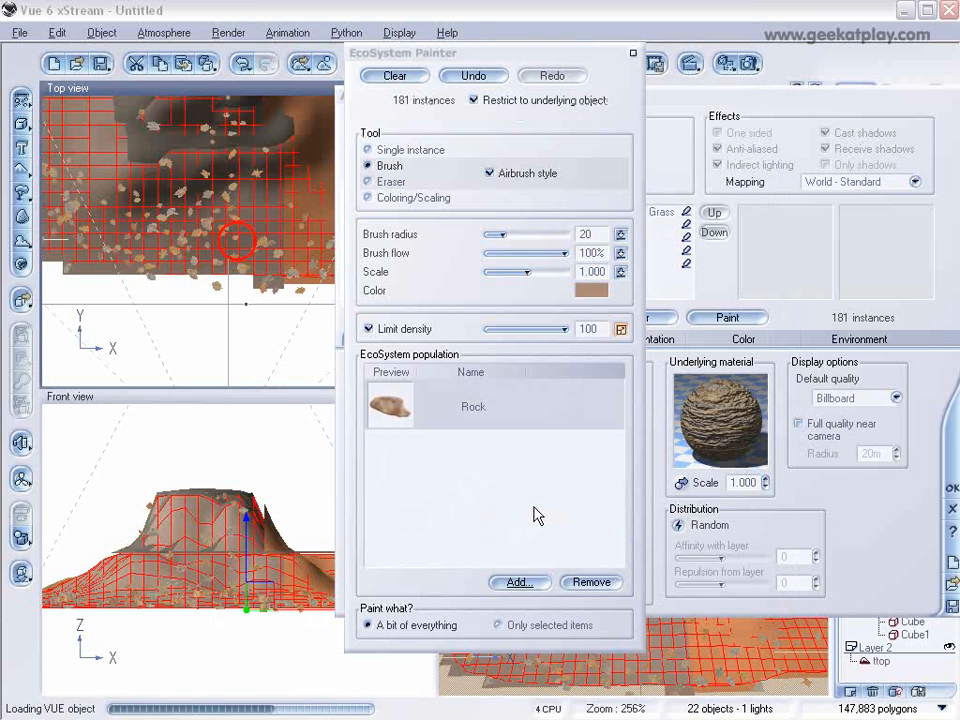
left_click(450, 470)
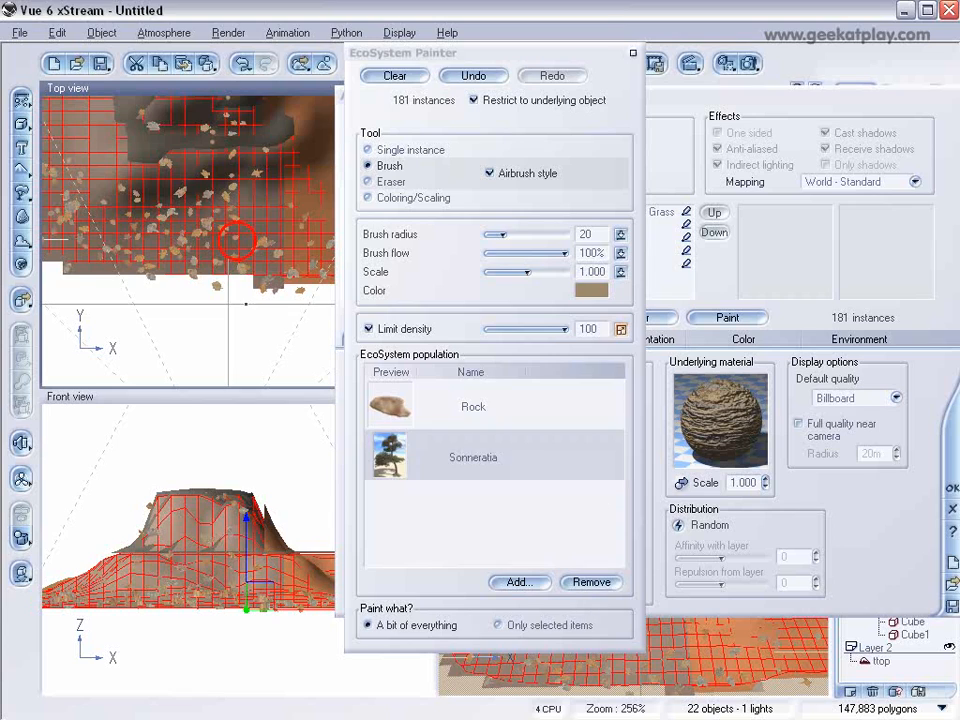
Step: Leave the EcoSystem Painter, accept the material, render the scene and dismiss the finished render
left_click(633, 53)
left_click_drag(779, 106, 591, 95)
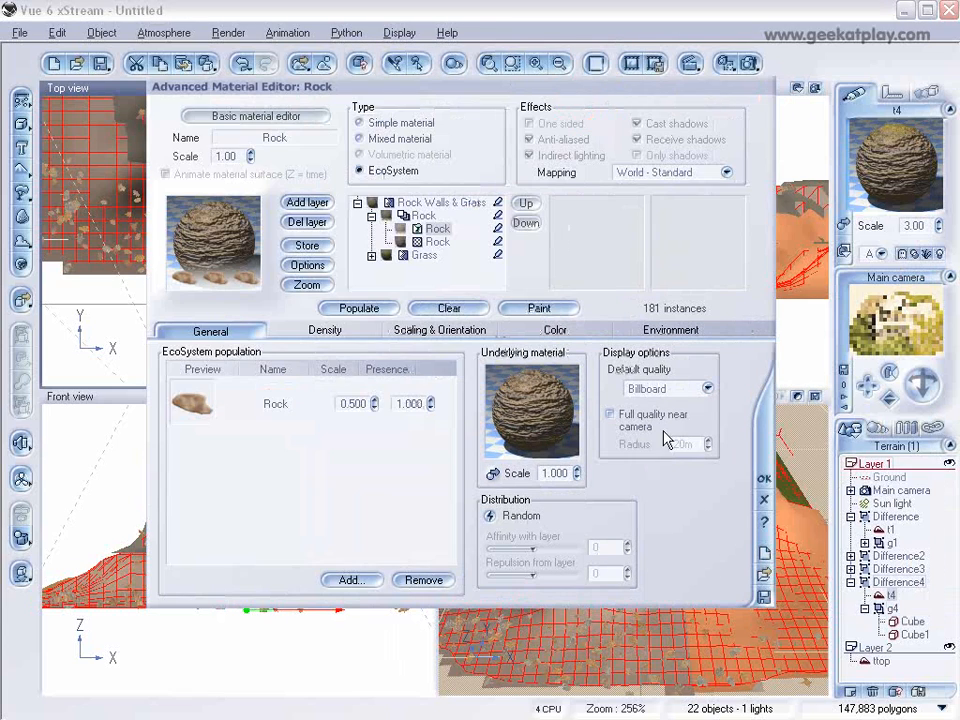
left_click(761, 479)
left_click(735, 63)
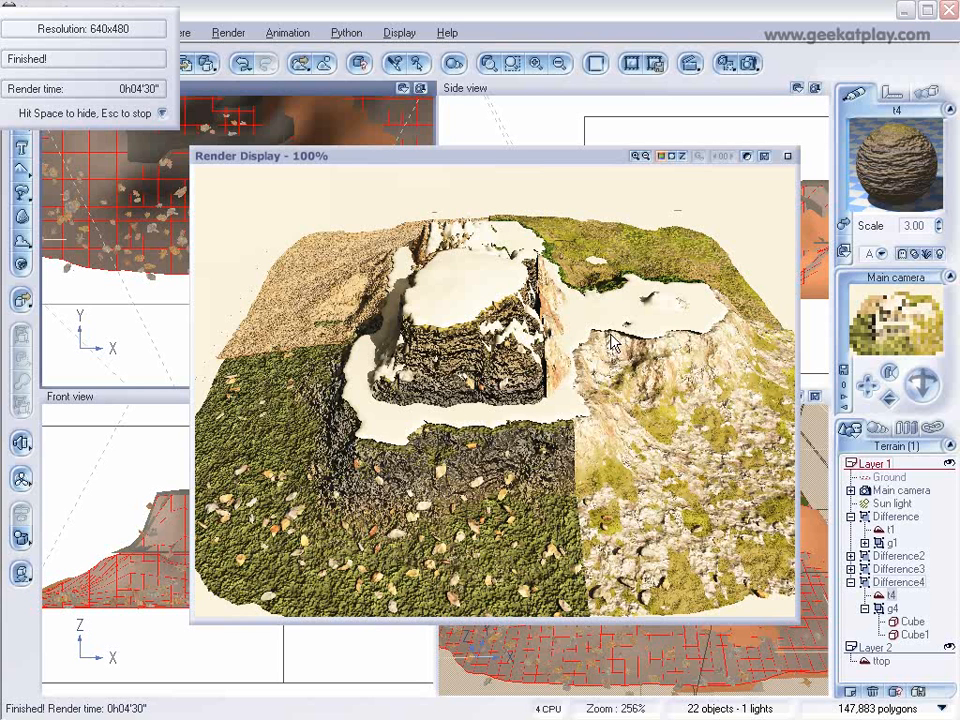
left_click(786, 156)
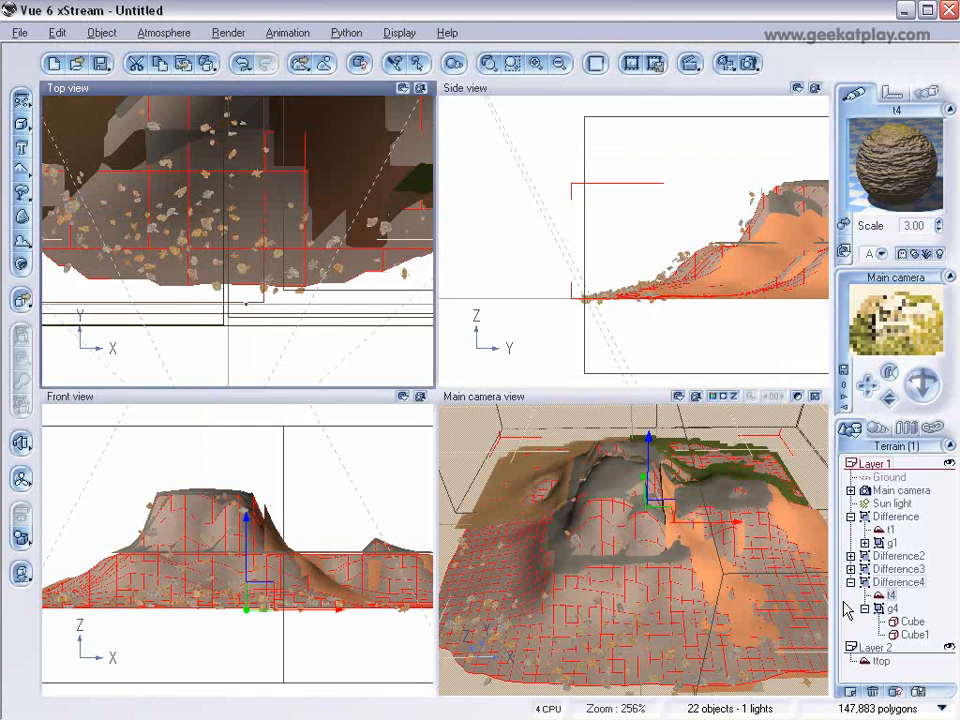
Step: Select the ttop terrain and lower it slightly in the Side view
left_click(880, 661)
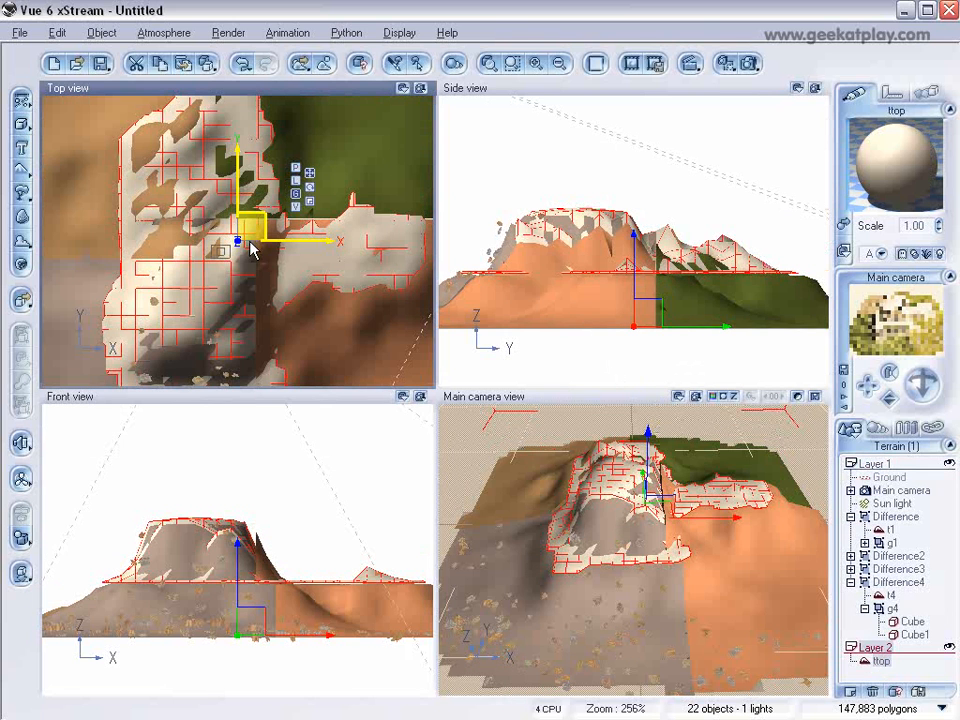
left_click(634, 276)
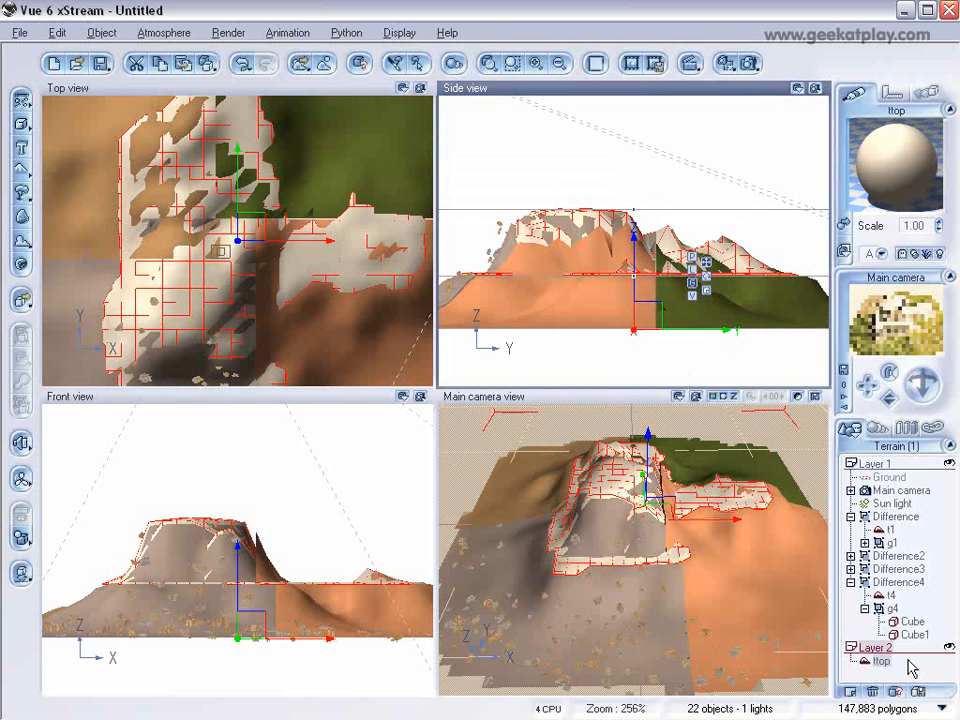
Step: Select terrain t4 inside Difference4 and open its material at the Rock EcoSystem layer
left_click(889, 595)
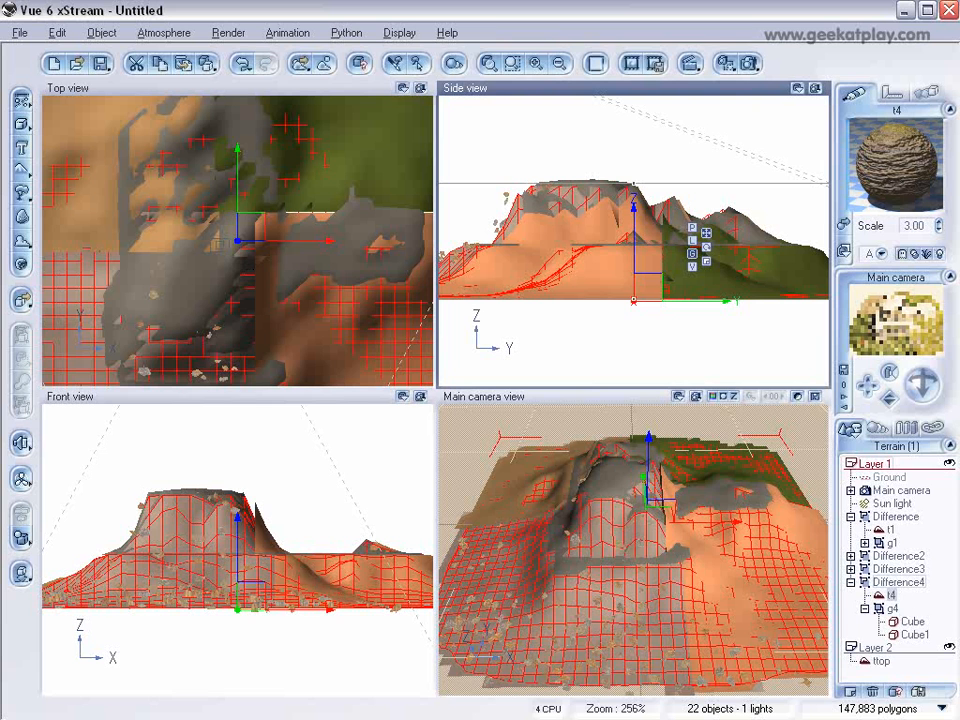
left_click(888, 582)
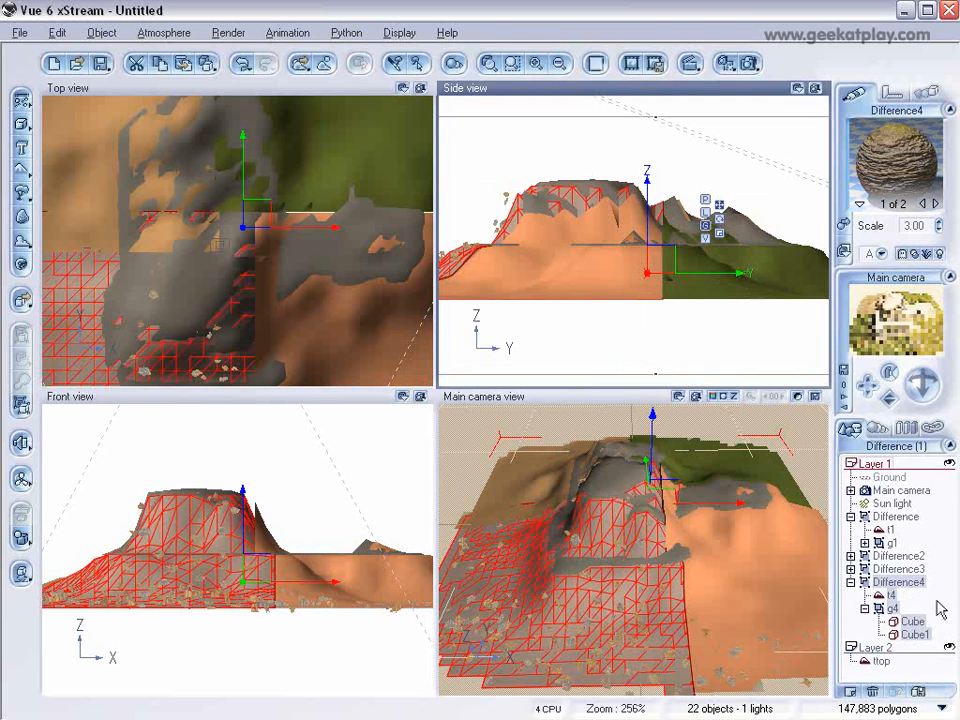
left_click(889, 595)
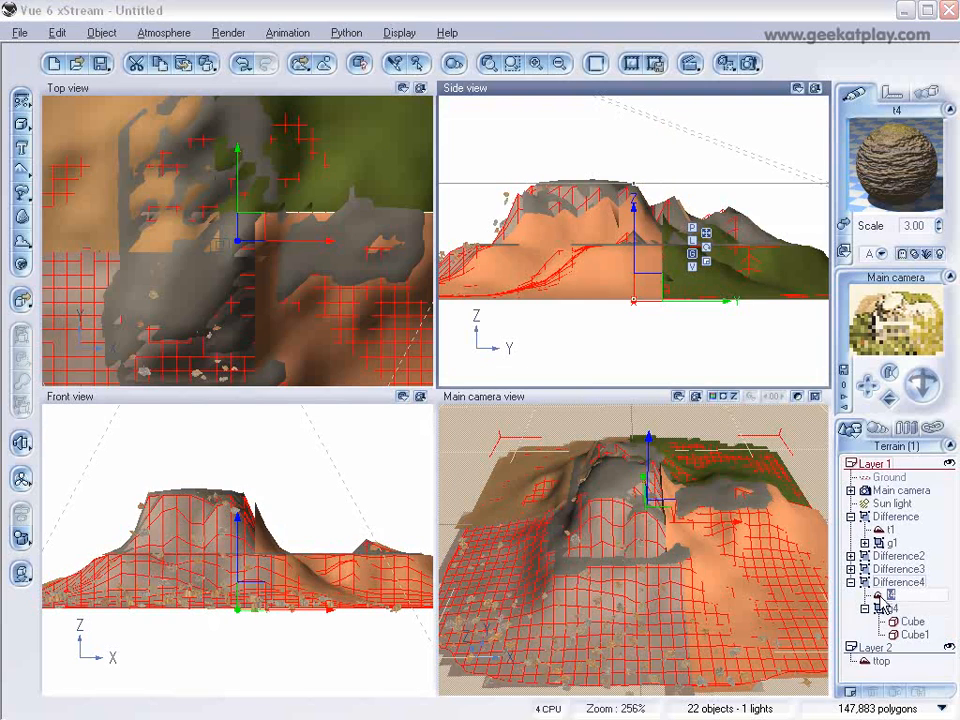
double_click(889, 180)
left_click(469, 234)
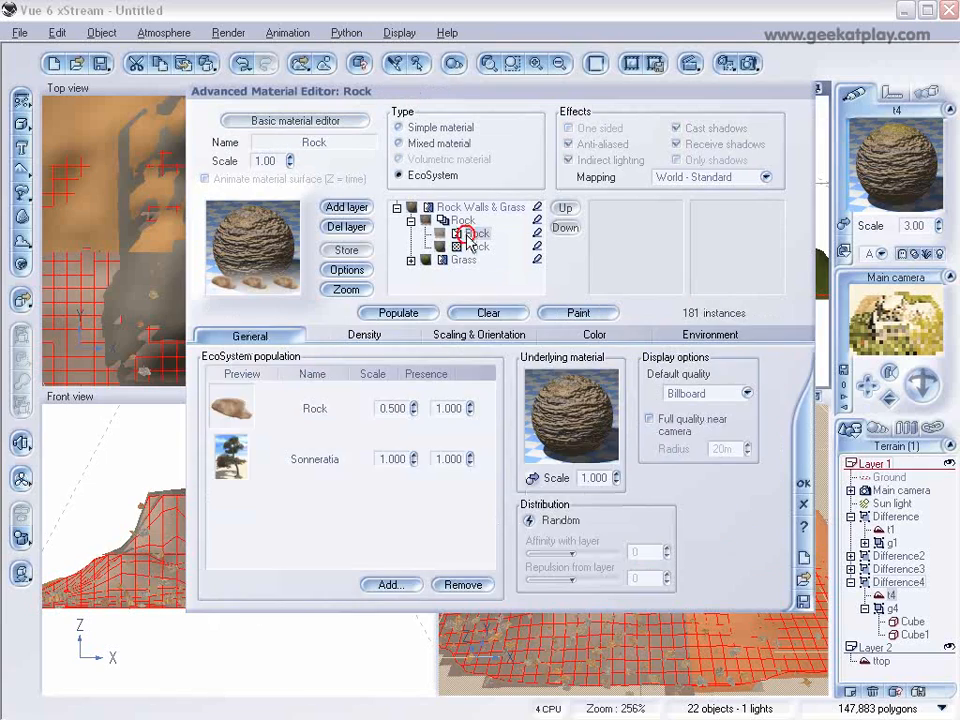
Step: Open the EcoSystem Painter for Sonneratia only, turn off Limit density and set the brush Scale to 0.470
left_click(290, 460)
left_click_drag(549, 105, 688, 108)
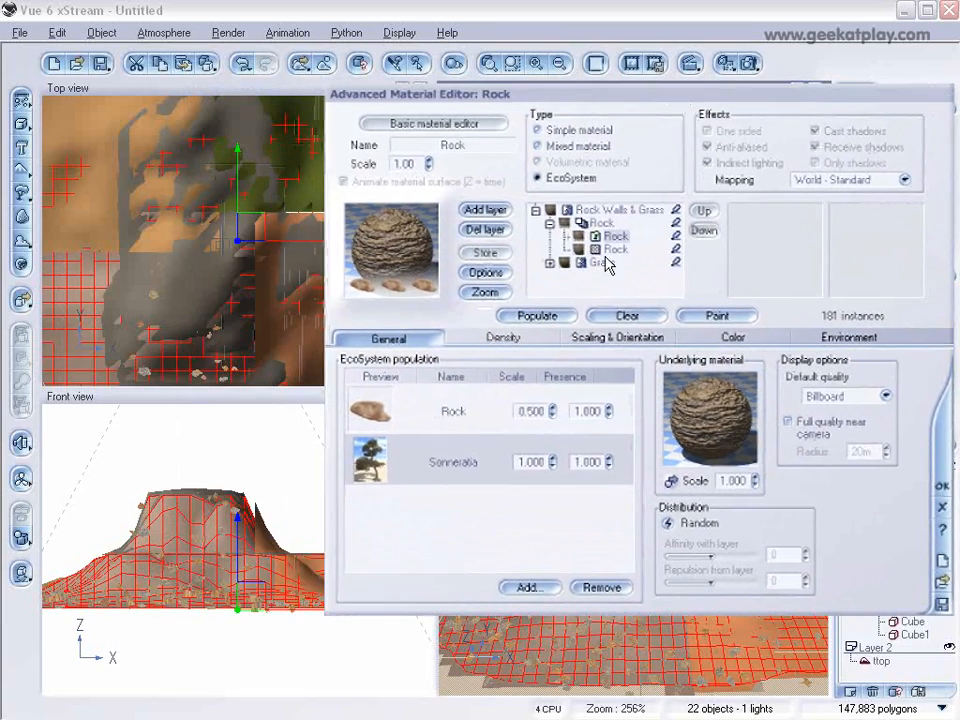
left_click(715, 317)
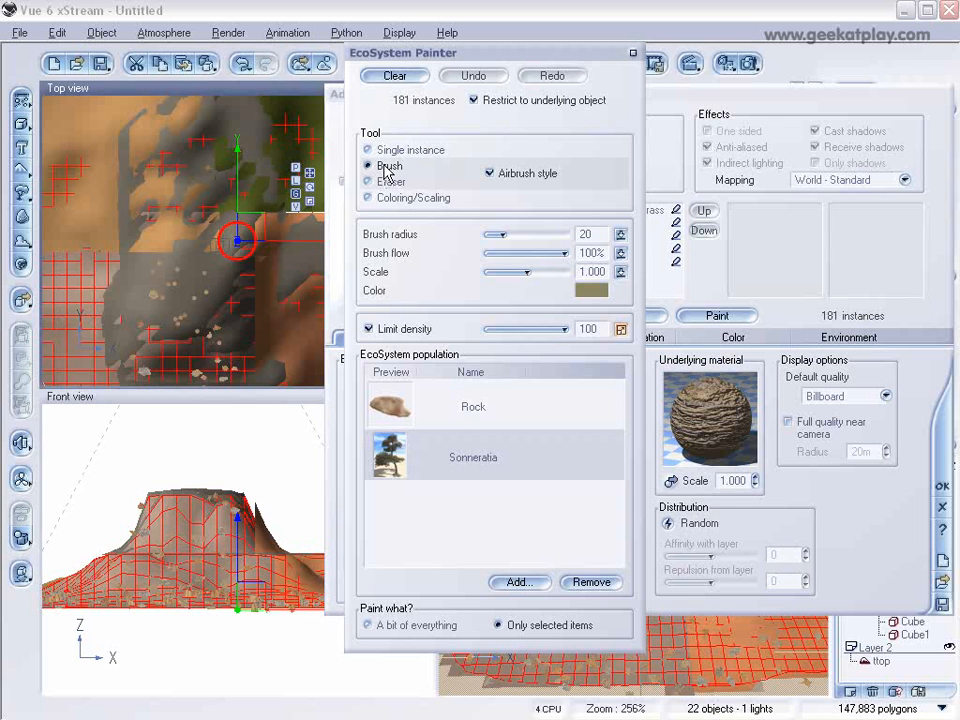
left_click(369, 329)
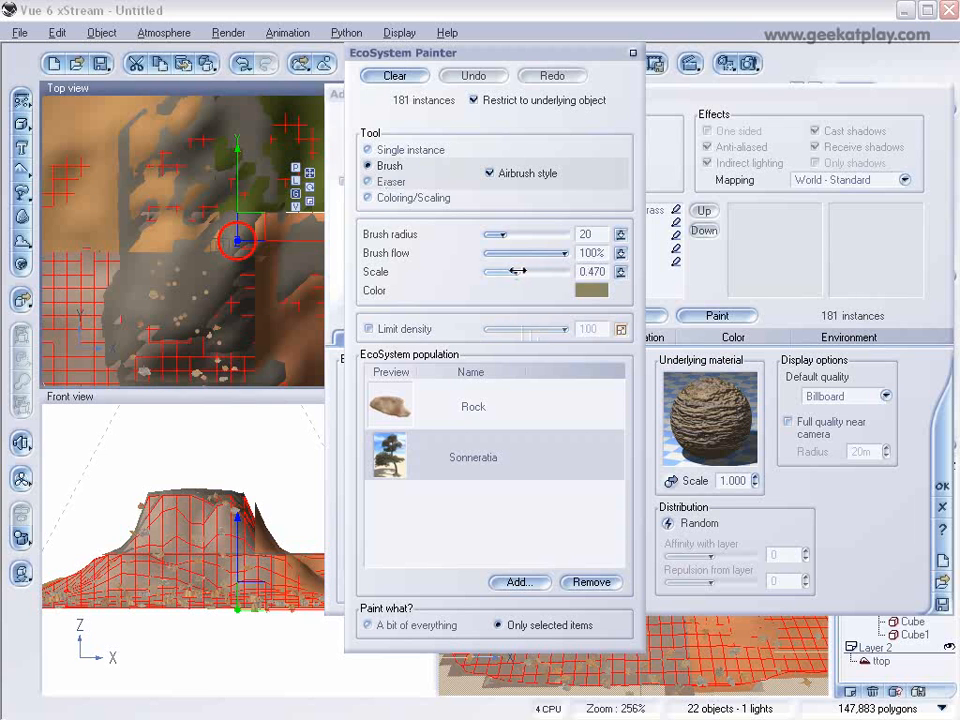
Step: Paint clumps of Sonneratia trees with the airbrush-style Brush across the front-left terrain quarter in the Top view, including its outer edges
scroll(197, 253, "up", 5)
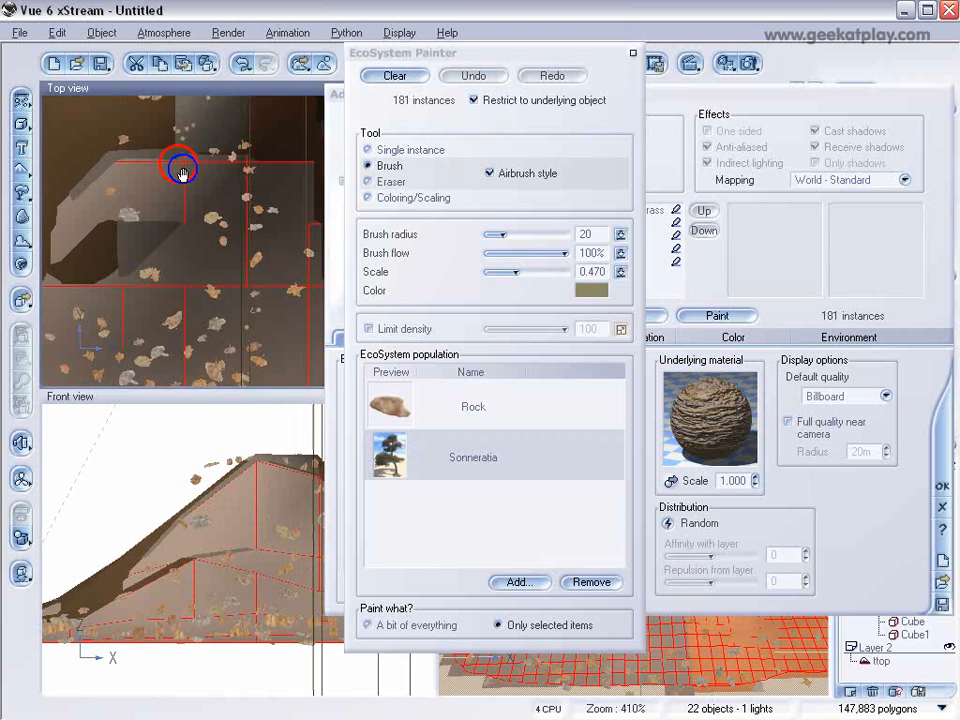
right_click_drag(182, 173, 190, 135)
mouse_move(155, 288)
left_mouse_down()
mouse_move(122, 242)
mouse_move(171, 236)
mouse_move(266, 193)
mouse_move(200, 238)
mouse_move(141, 171)
mouse_move(188, 143)
mouse_move(189, 283)
mouse_move(93, 183)
mouse_move(108, 179)
left_mouse_up()
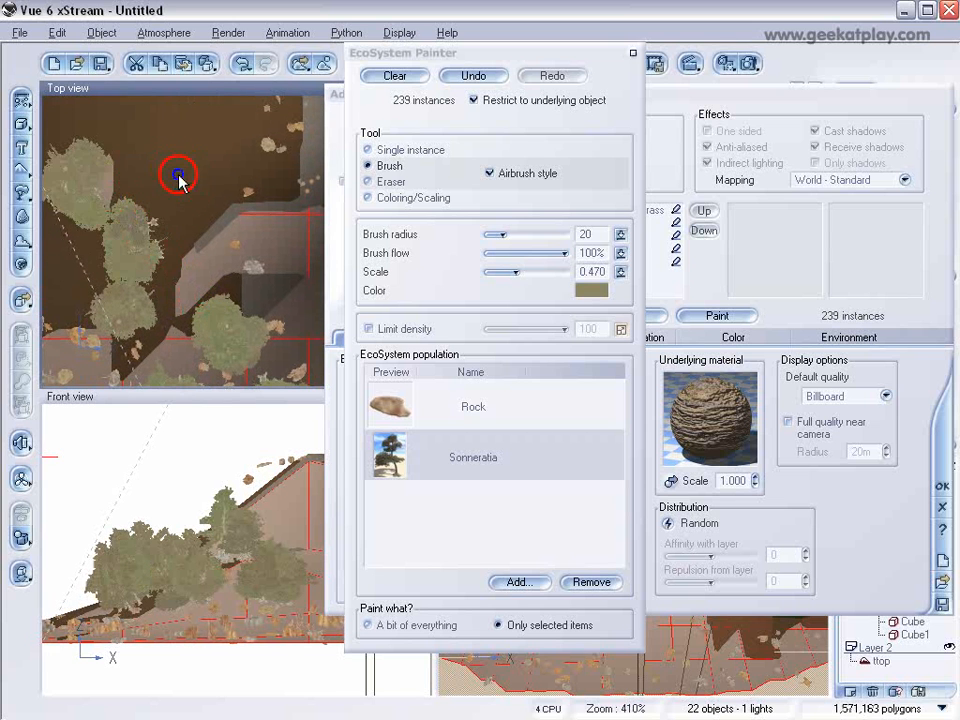
right_click_drag(178, 179, 186, 392)
mouse_move(197, 300)
right_mouse_down()
mouse_move(118, 257)
mouse_move(129, 144)
mouse_move(96, 133)
mouse_move(218, 308)
mouse_move(129, 246)
mouse_move(182, 274)
mouse_move(155, 318)
right_mouse_up()
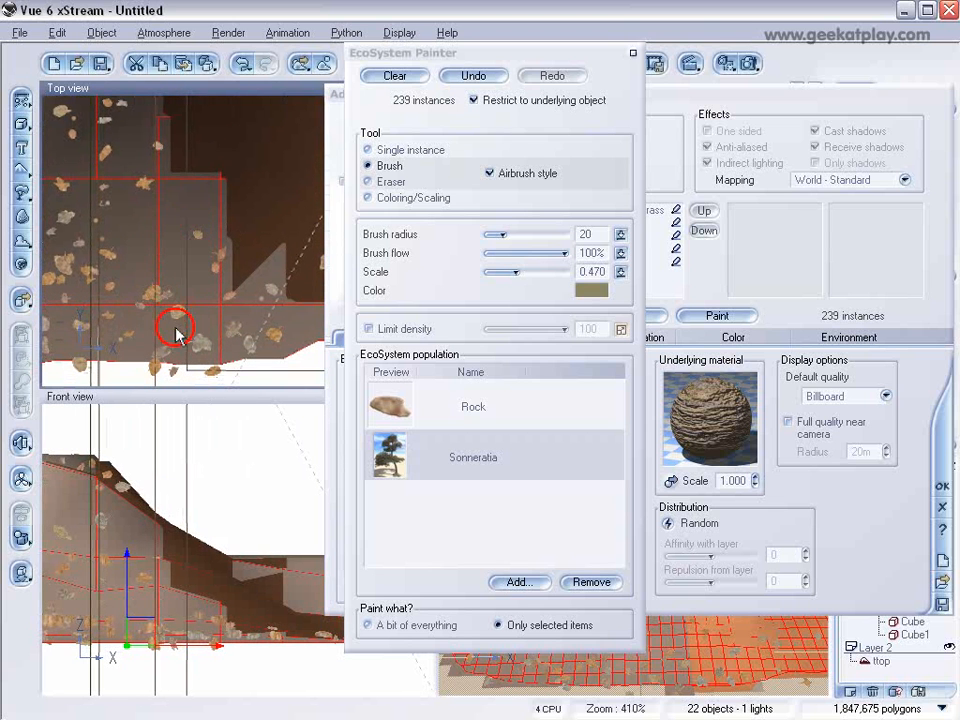
left_click(176, 329)
left_click(193, 205)
mouse_move(146, 217)
right_mouse_down()
mouse_move(167, 271)
mouse_move(216, 216)
right_mouse_up()
left_click(210, 200)
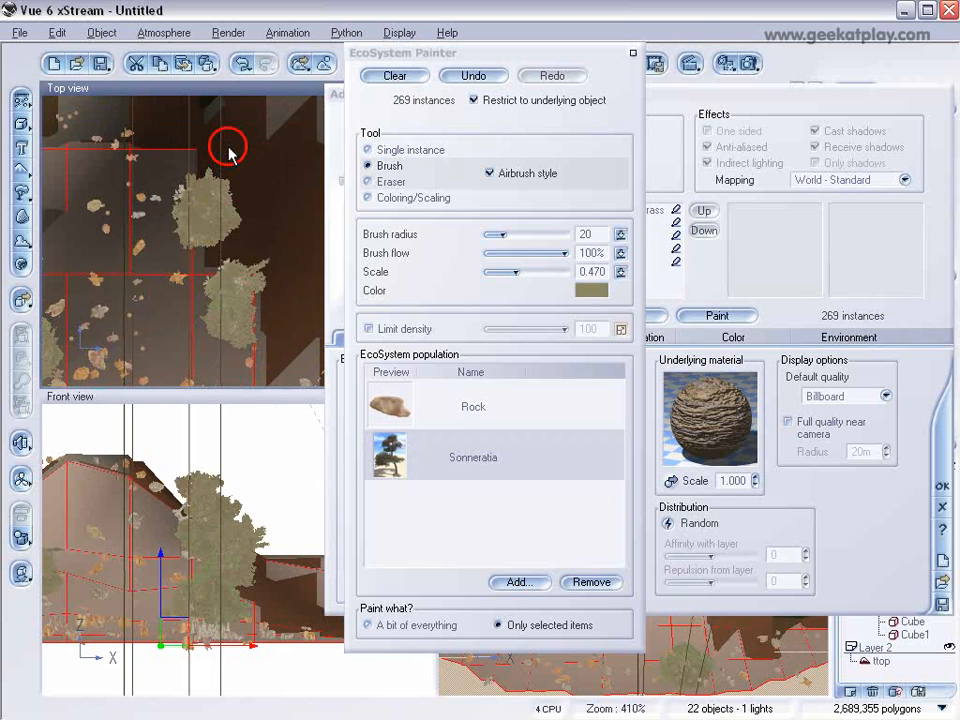
left_click(135, 164)
mouse_move(133, 165)
right_mouse_down()
mouse_move(171, 210)
mouse_move(150, 230)
right_mouse_up()
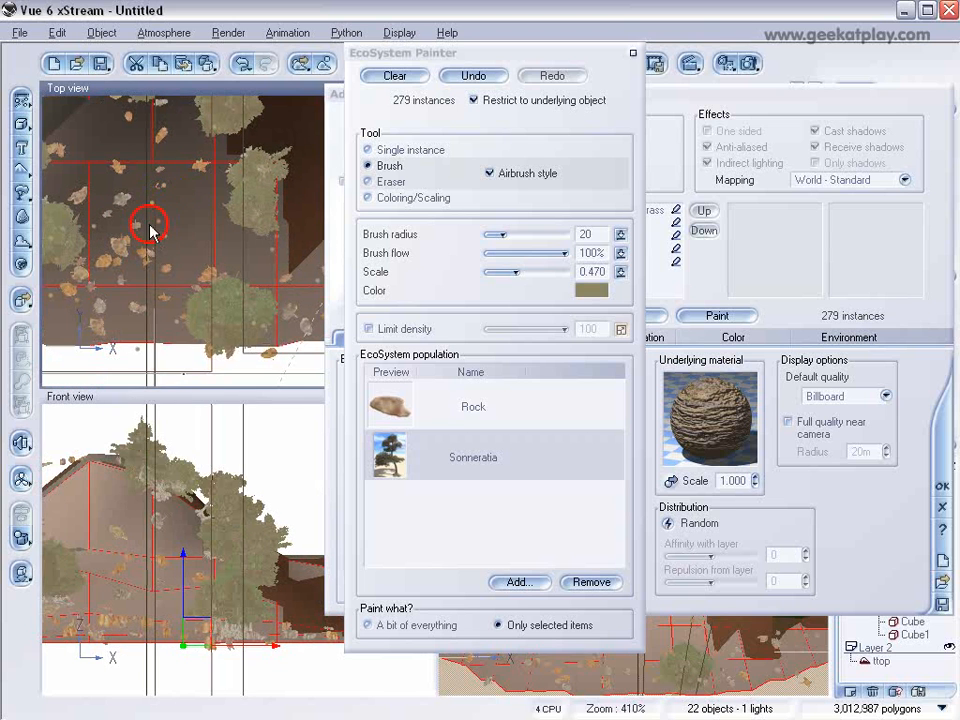
left_click_drag(150, 232, 236, 246)
scroll(185, 285, "up", 3)
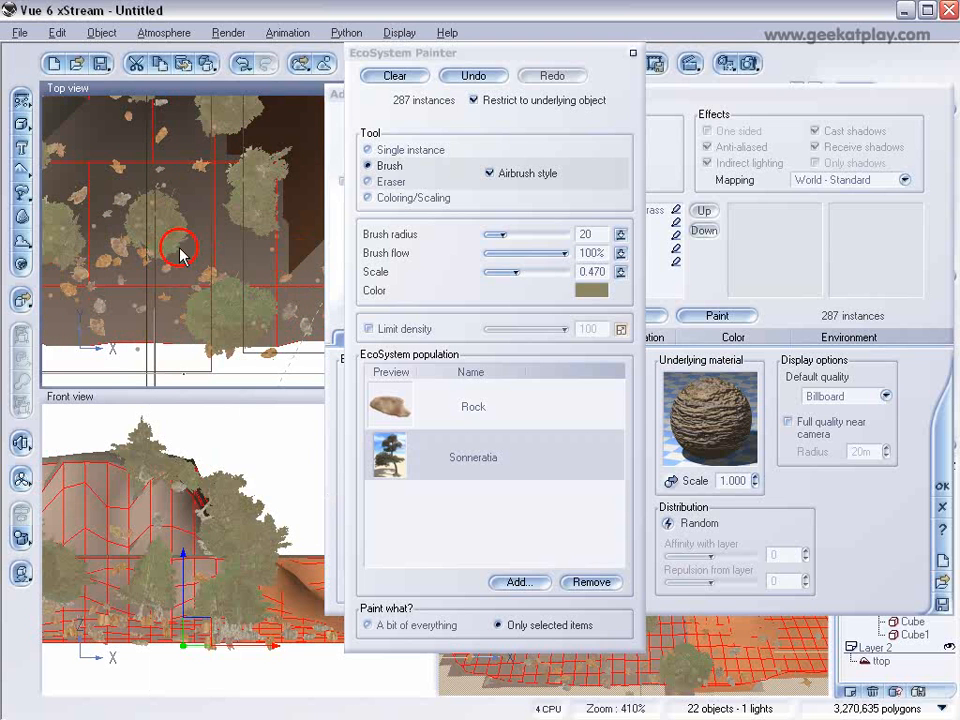
right_click_drag(157, 251, 282, 302)
left_click_drag(128, 134, 150, 180)
mouse_move(156, 188)
right_mouse_down()
mouse_move(192, 206)
mouse_move(203, 231)
right_mouse_up()
left_click(87, 267)
mouse_move(138, 299)
right_mouse_down()
mouse_move(213, 152)
mouse_move(210, 213)
mouse_move(173, 284)
right_mouse_up()
left_click(114, 178)
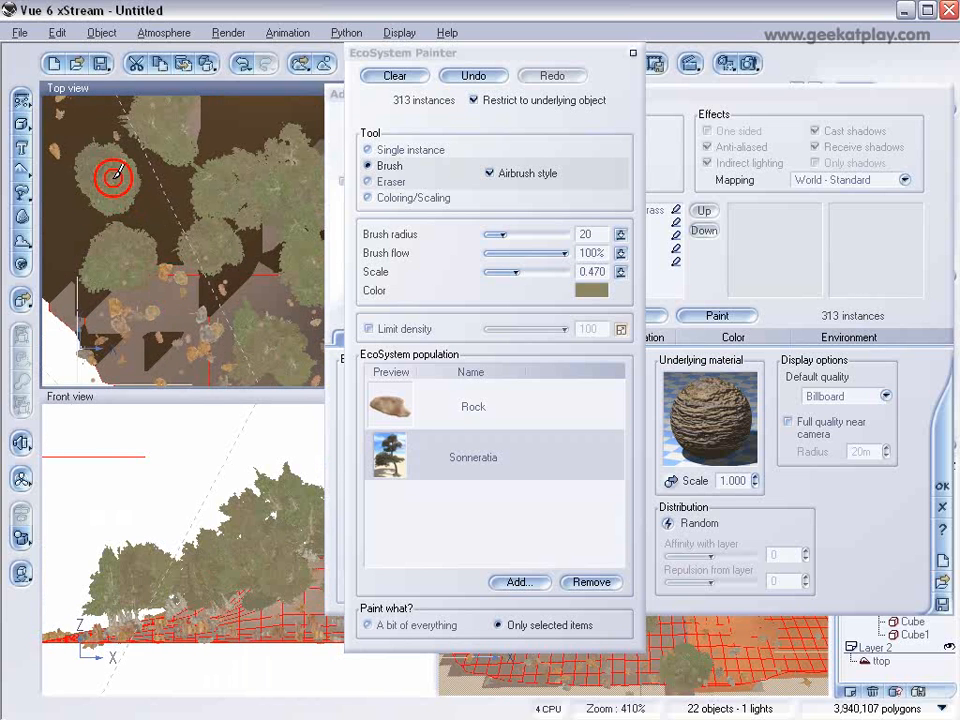
right_click_drag(87, 151, 145, 320)
left_click(156, 270)
left_click(165, 187)
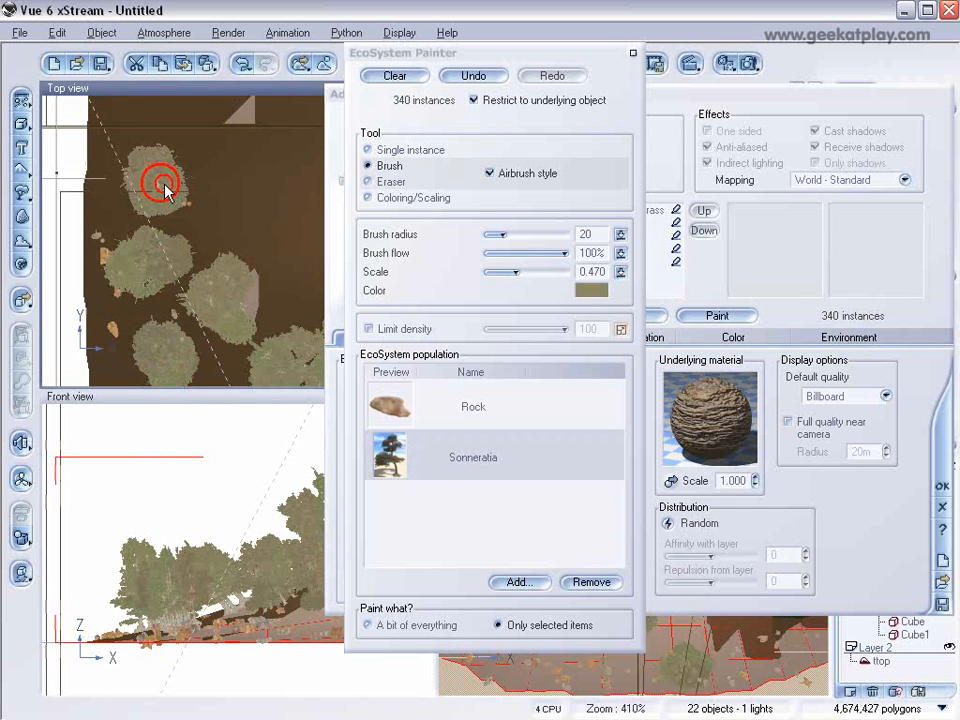
right_click_drag(214, 208, 197, 300)
left_click(130, 230)
left_click(254, 218)
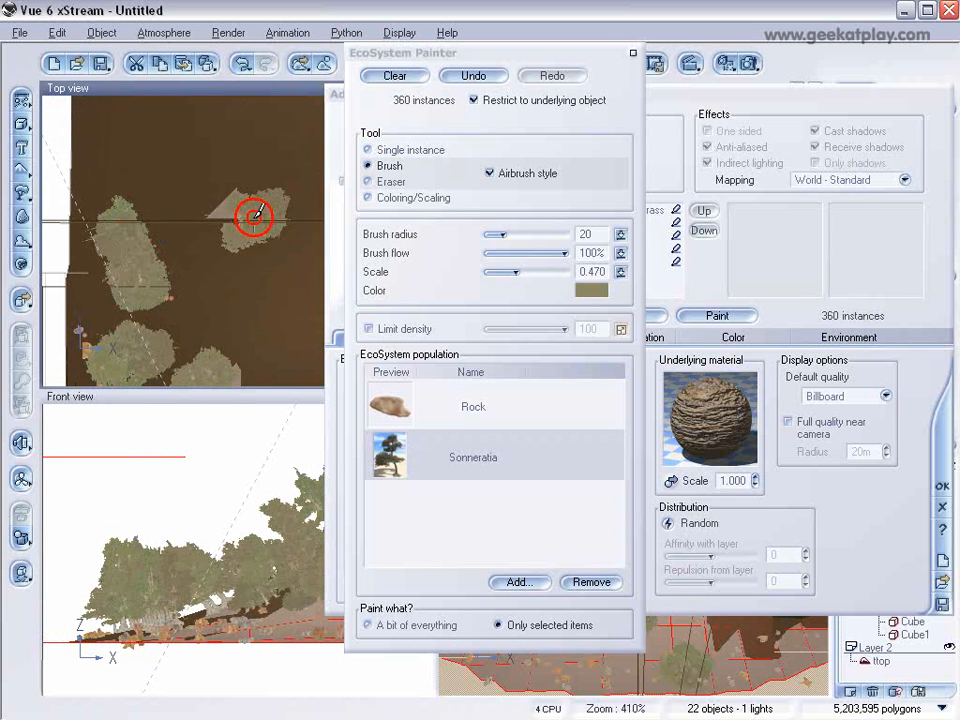
left_click(178, 219)
right_click_drag(244, 265, 57, 268)
left_click(146, 218)
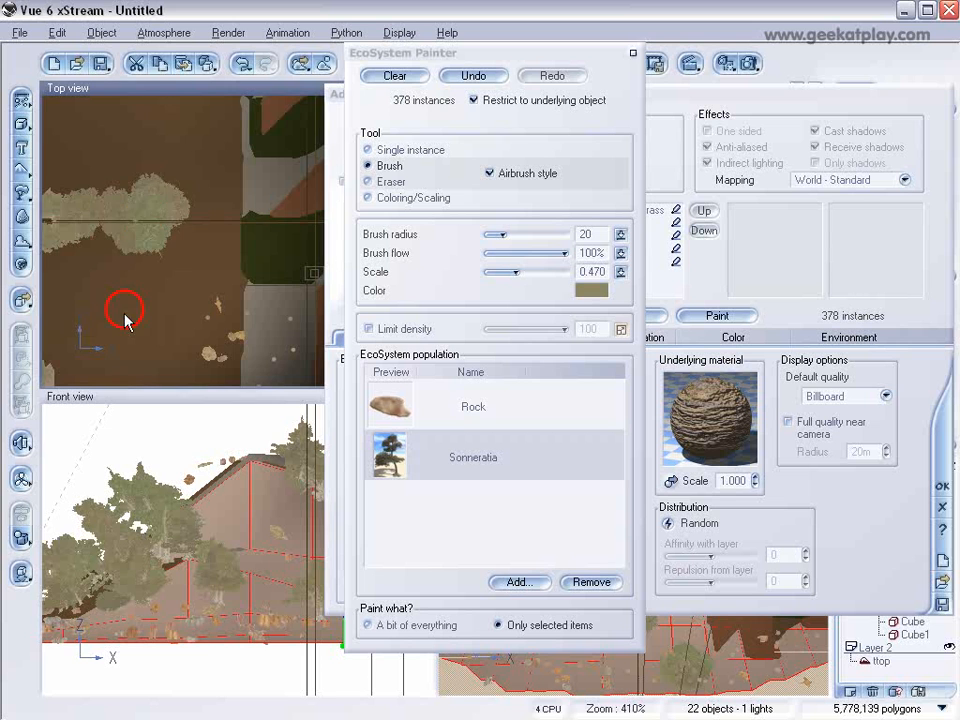
right_click_drag(125, 315, 152, 176)
left_click(133, 197)
mouse_move(182, 256)
right_mouse_down()
mouse_move(148, 189)
mouse_move(187, 58)
right_mouse_up()
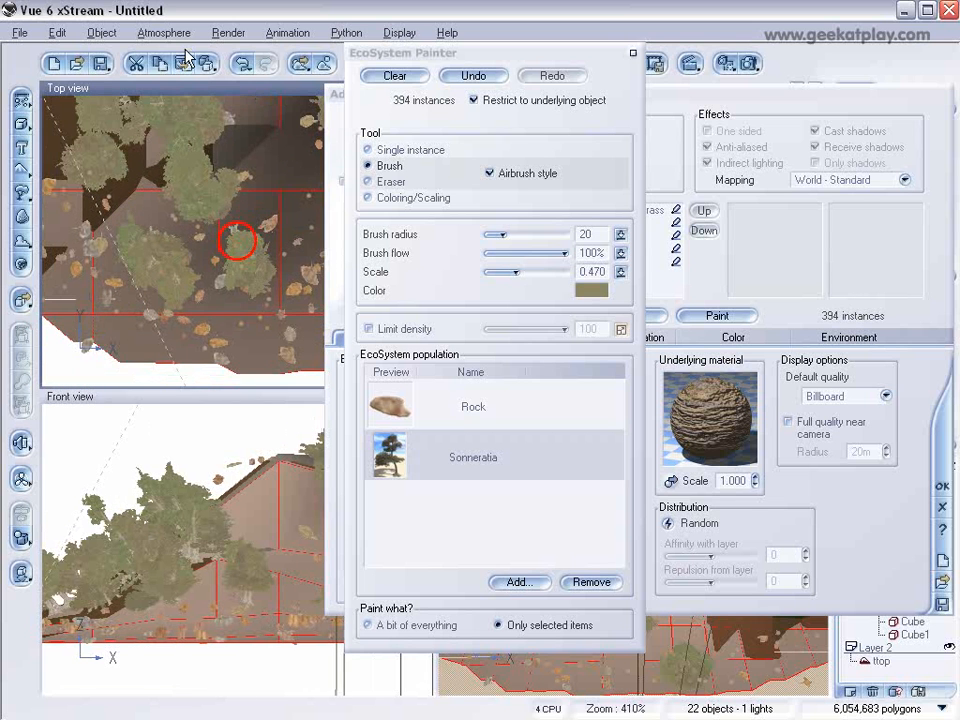
left_click(287, 216)
right_click_drag(286, 308, 126, 278)
left_click(126, 279)
mouse_move(198, 168)
left_mouse_down()
mouse_move(187, 134)
mouse_move(206, 195)
left_mouse_up()
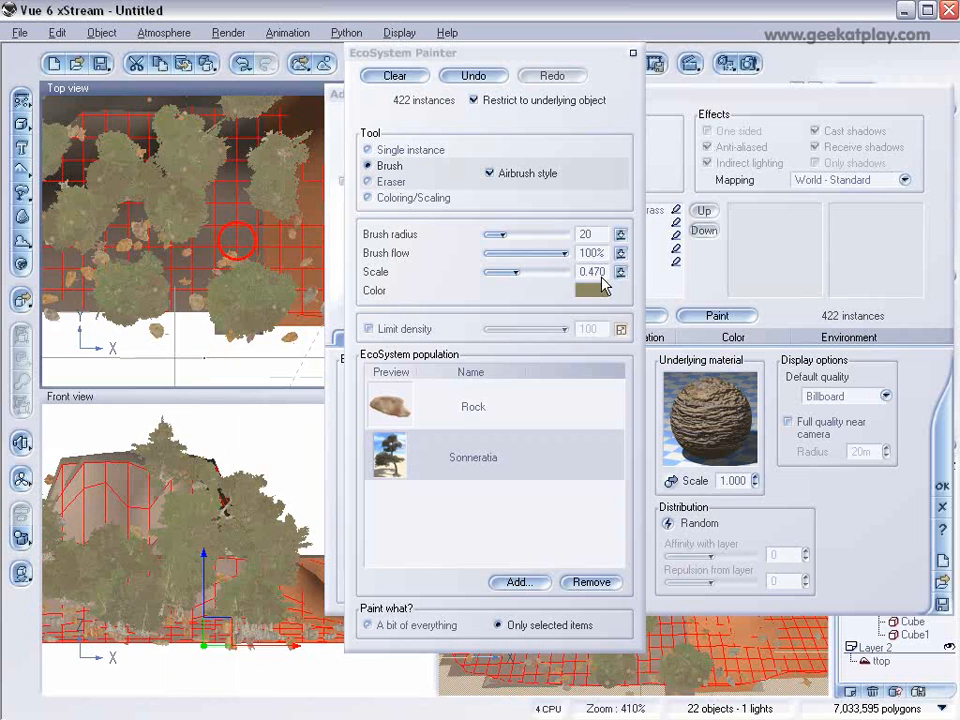
Step: Leave the EcoSystem Painter, accept the Rock material and adjust the Main camera view to look over the painted trees
left_click(633, 53)
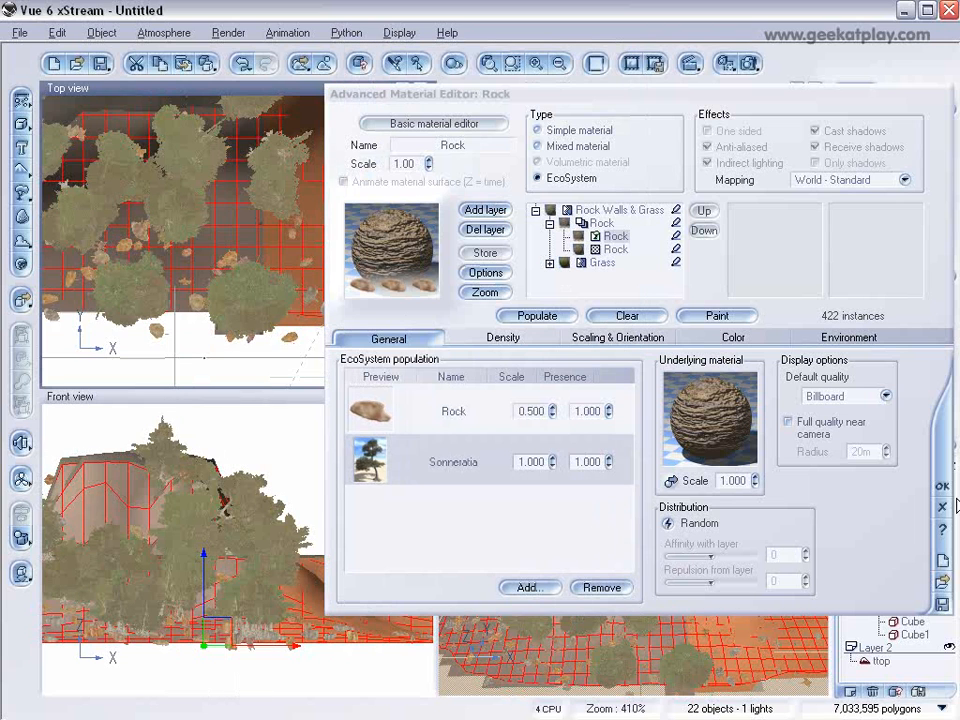
left_click(940, 486)
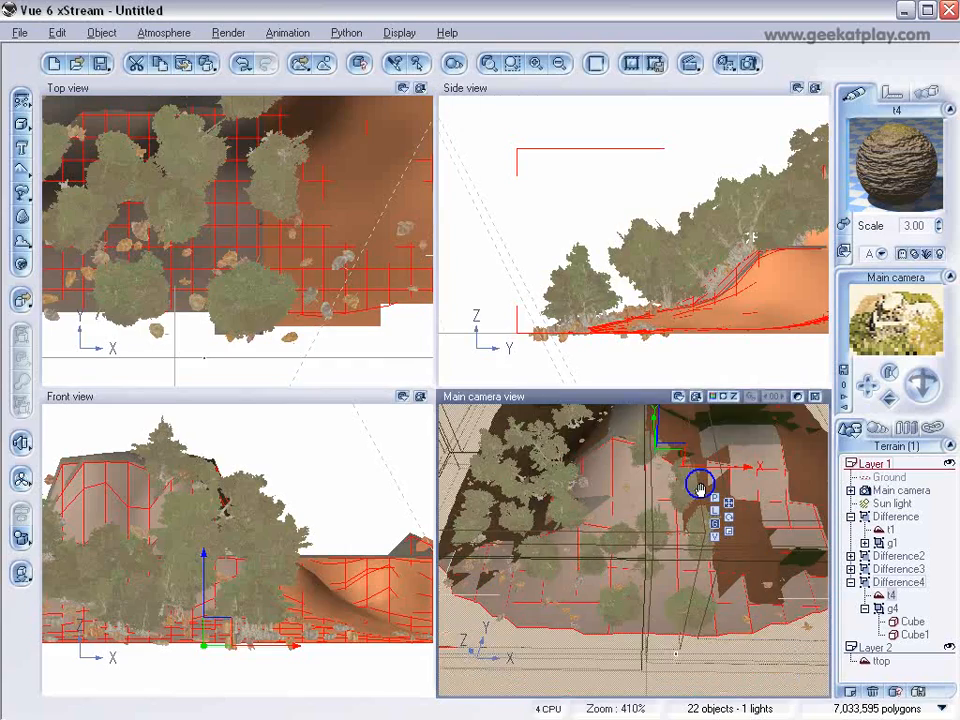
right_click_drag(722, 563, 752, 571)
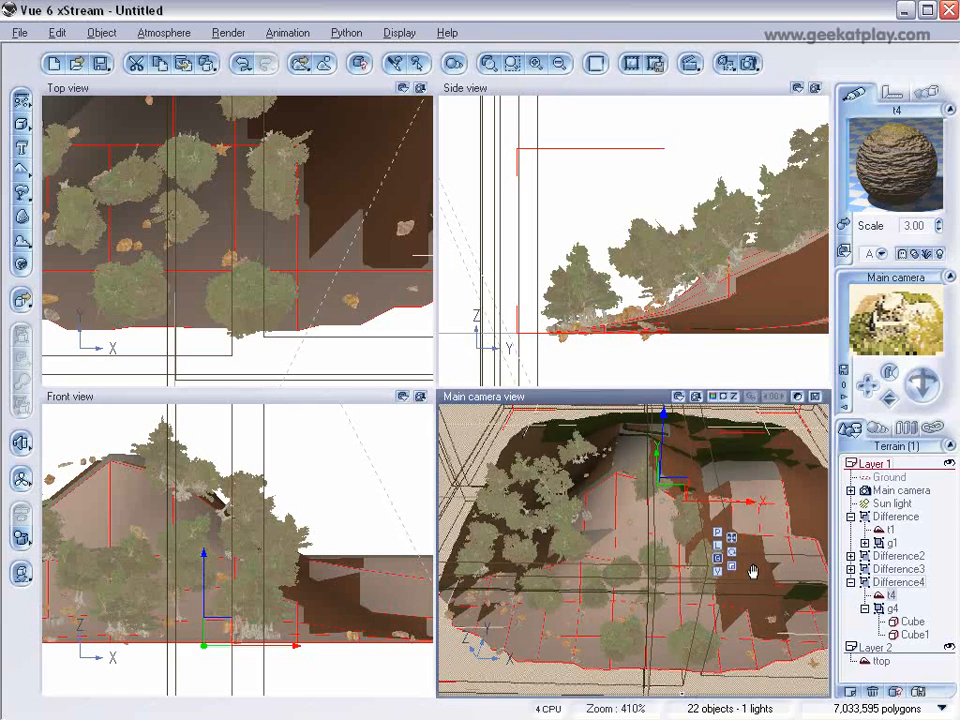
Step: Select terrain t3 inside Difference3 and open its Hot Mountain EcoSystem material for editing
left_click(880, 568)
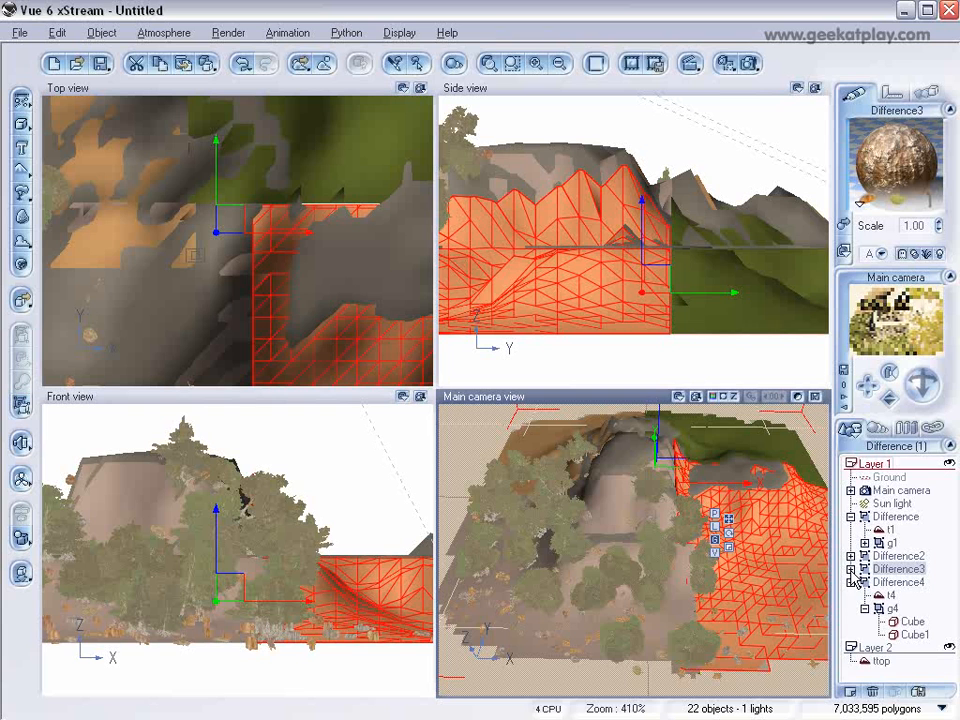
left_click(851, 568)
left_click(882, 582)
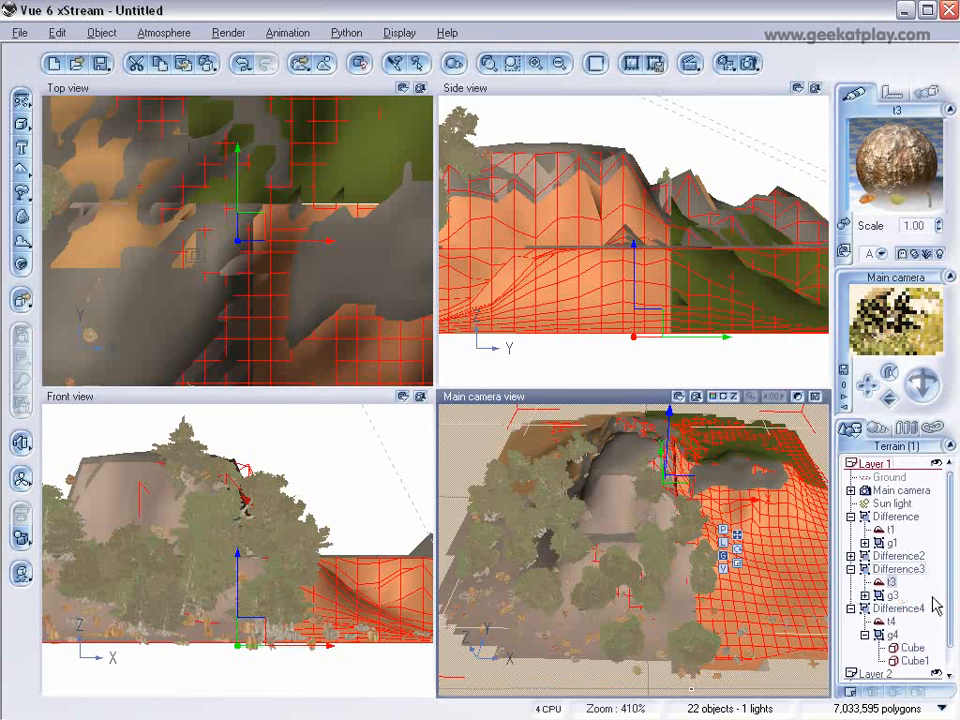
double_click(897, 192)
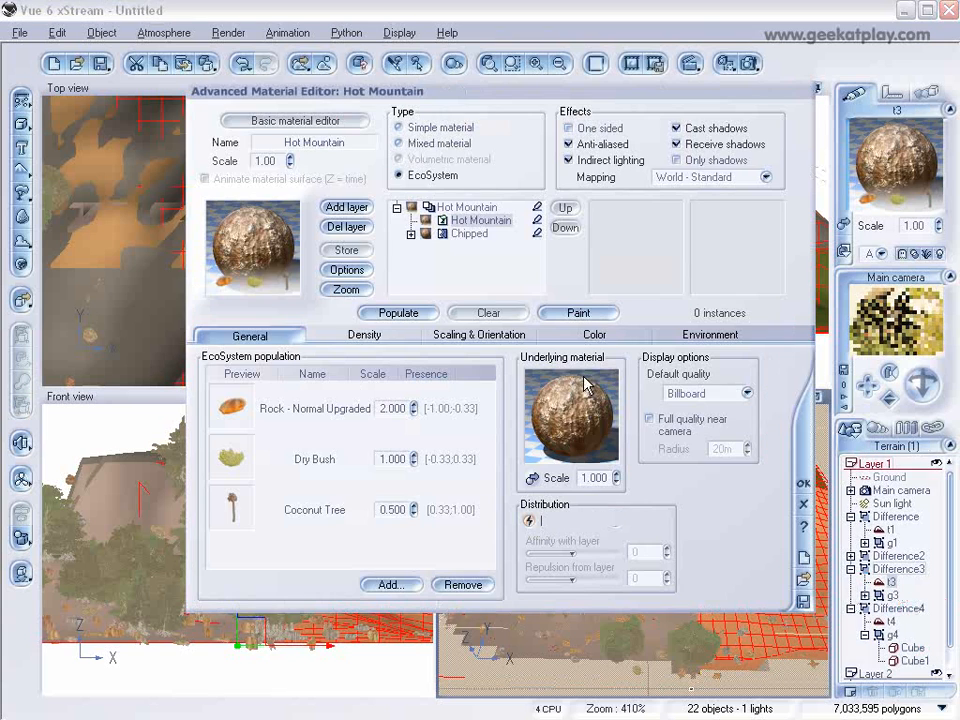
Step: Open the EcoSystem Painter for the Hot Mountain material and set it to paint a bit of everything
left_click_drag(574, 90, 732, 110)
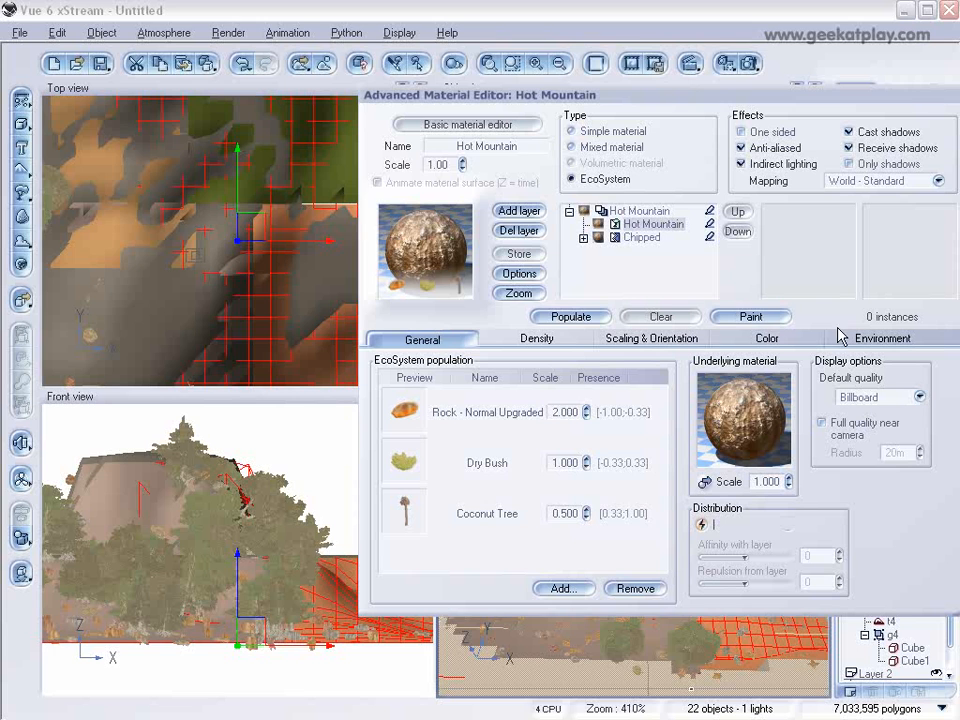
left_click(751, 316)
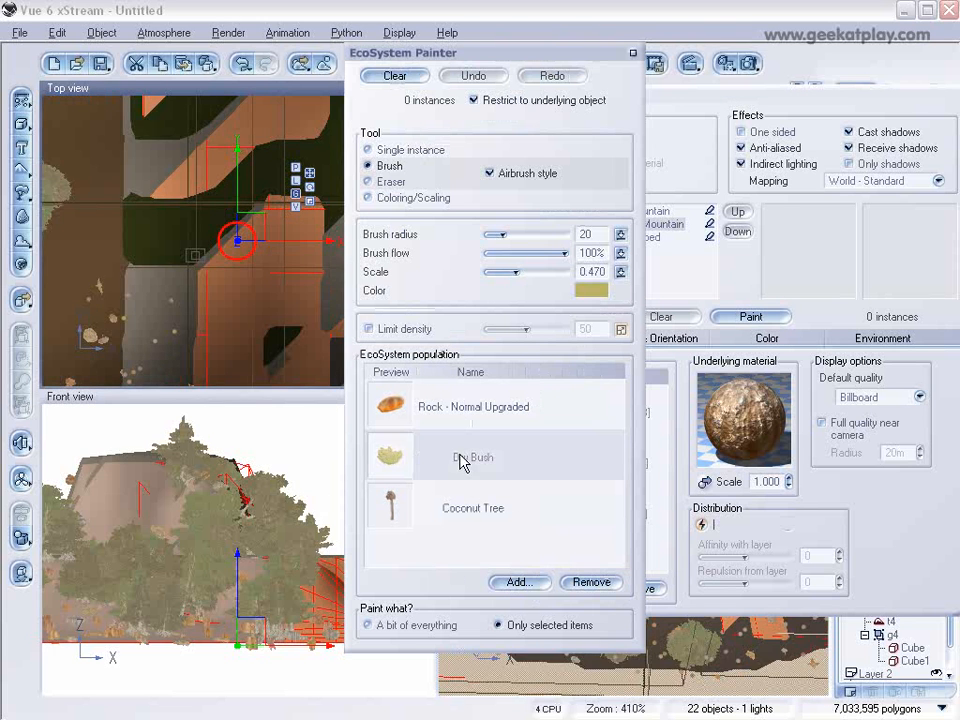
left_click(462, 462)
left_click(443, 628)
Step: Paint a mix of rocks, bushes and trees with the airbrush-style Brush over the front-right terrain quarter in the Top view
right_click_drag(279, 280, 195, 148)
right_click_drag(232, 280, 174, 276)
scroll(234, 245, "down", 2)
scroll(234, 245, "down", 1)
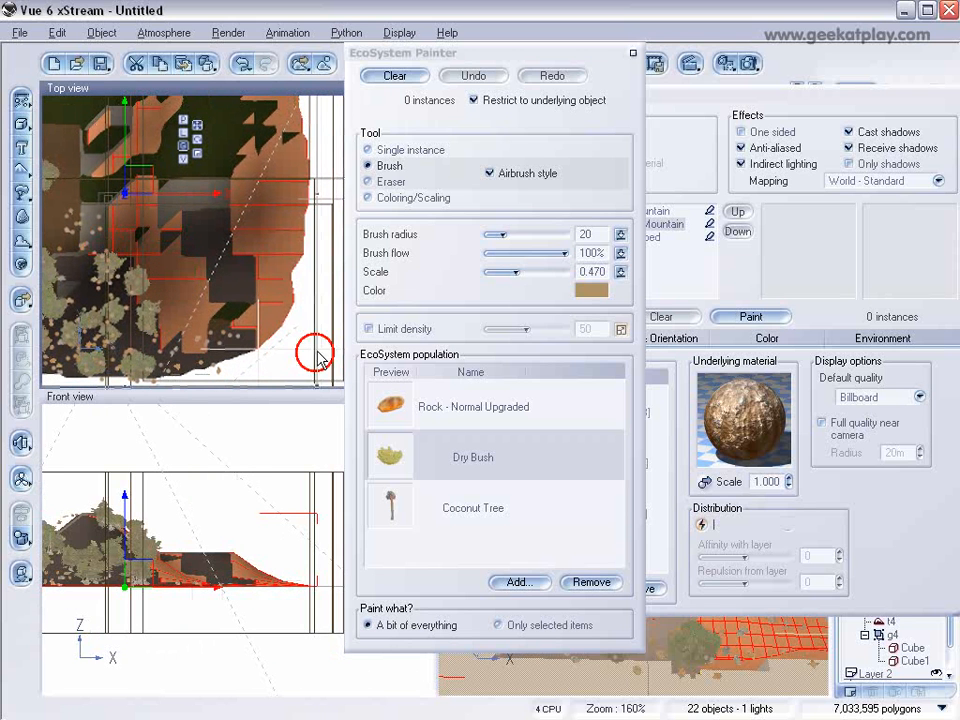
mouse_move(223, 219)
left_mouse_down()
mouse_move(151, 217)
mouse_move(203, 235)
left_mouse_up()
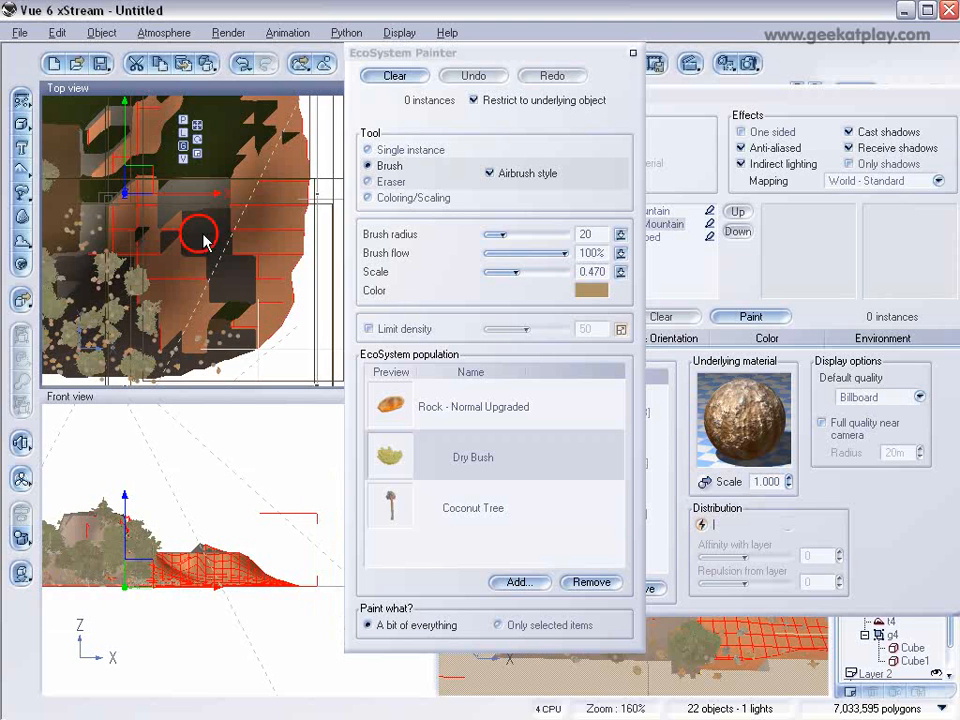
mouse_move(285, 237)
left_mouse_down()
mouse_move(268, 214)
mouse_move(266, 281)
mouse_move(236, 332)
left_mouse_up()
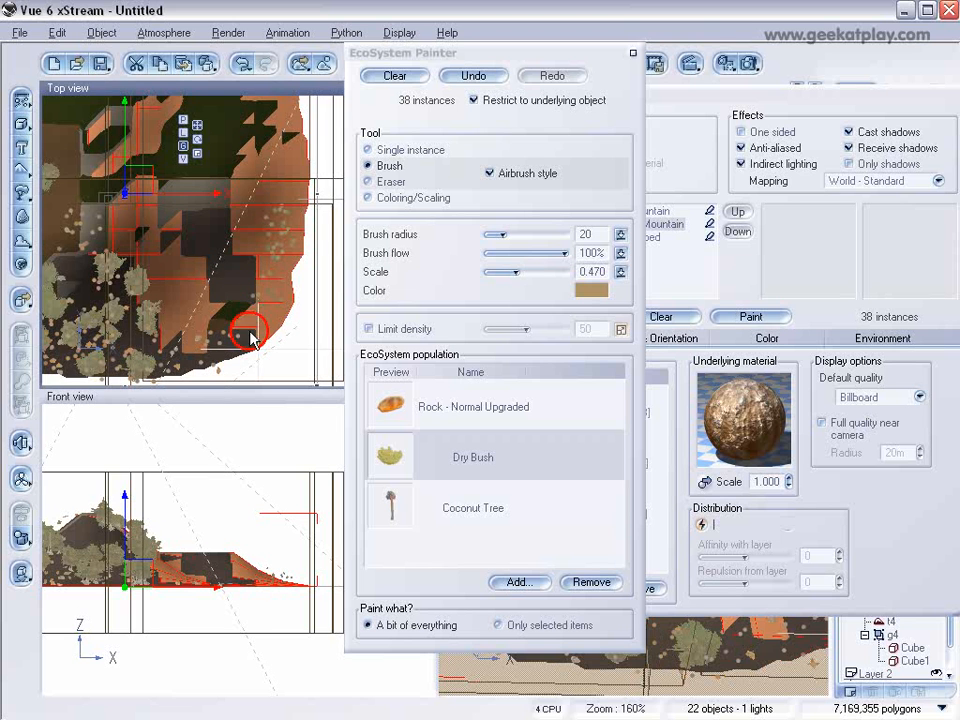
Step: Set the brush Scale to 0.442, paint more mixed instances across terrain t3, and accept the Hot Mountain material
left_click_drag(515, 277, 521, 273)
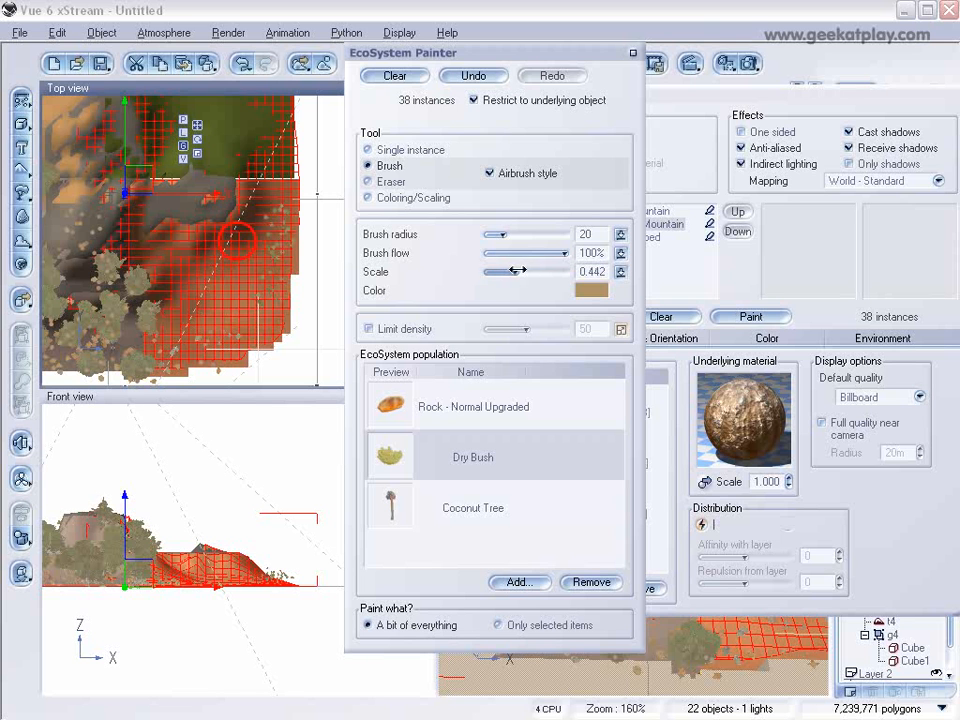
left_click(177, 345)
left_click_drag(143, 298, 160, 348)
mouse_move(133, 300)
left_mouse_down()
mouse_move(136, 258)
mouse_move(95, 262)
mouse_move(85, 278)
mouse_move(118, 272)
mouse_move(175, 303)
left_mouse_up()
mouse_move(178, 241)
left_mouse_down()
mouse_move(214, 222)
mouse_move(222, 160)
mouse_move(232, 203)
mouse_move(220, 212)
mouse_move(246, 248)
mouse_move(247, 281)
mouse_move(268, 298)
mouse_move(222, 325)
mouse_move(229, 262)
mouse_move(190, 286)
mouse_move(212, 200)
mouse_move(237, 240)
left_mouse_up()
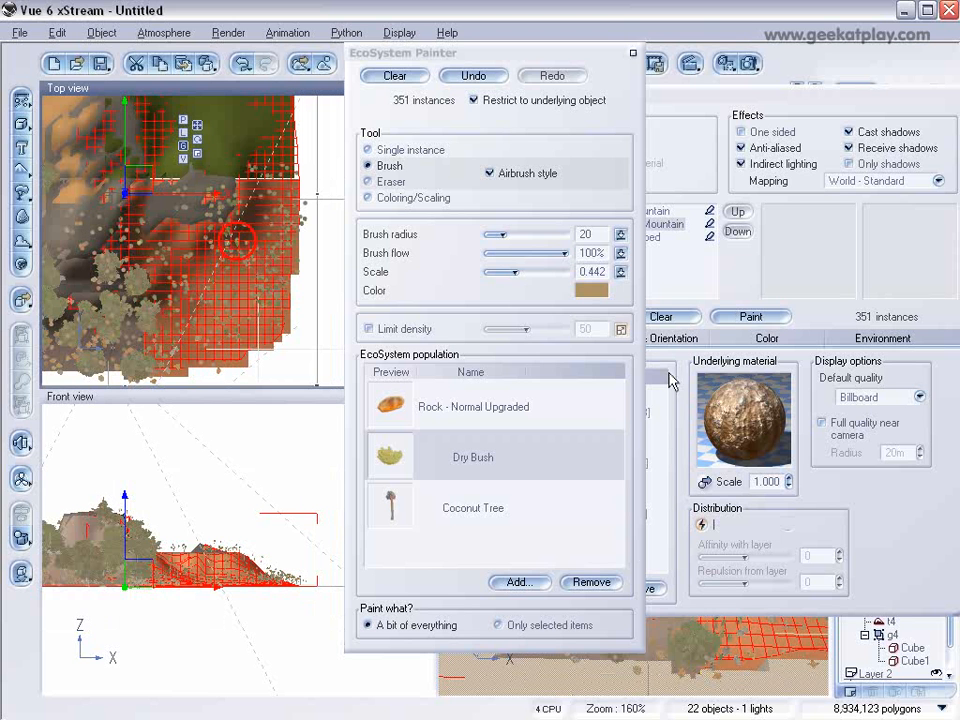
left_click(632, 54)
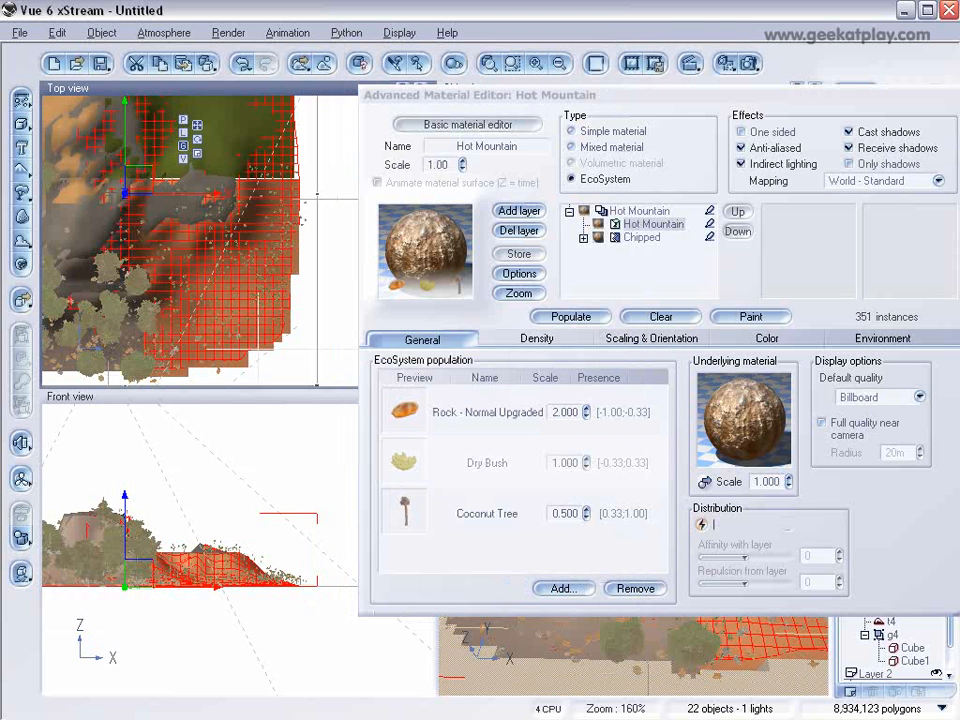
left_click(956, 580)
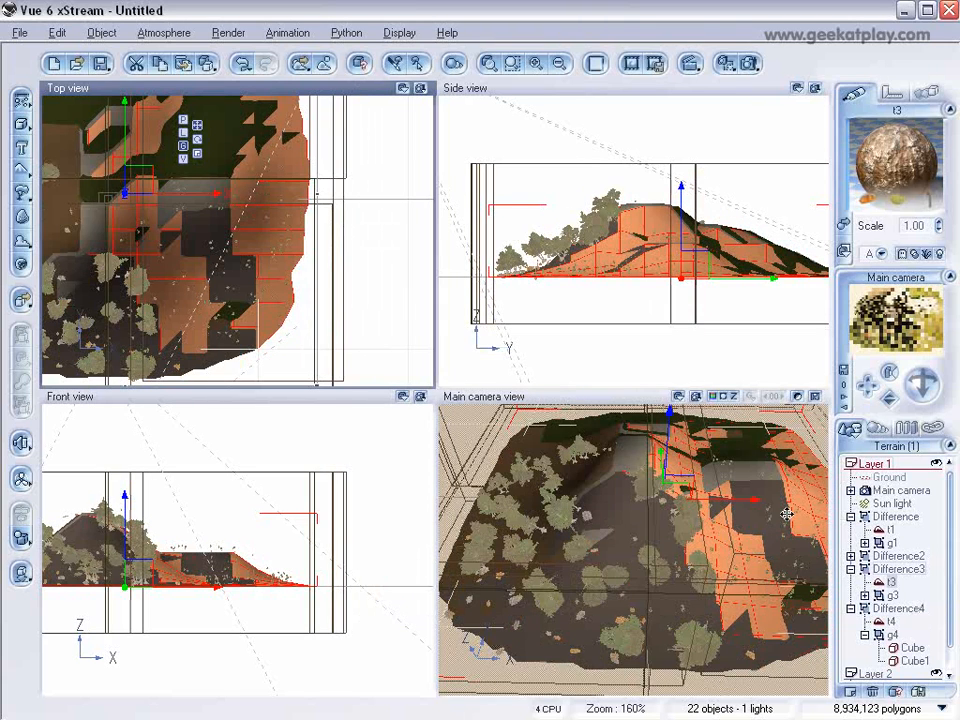
Step: Select terrain t2 inside Difference2 and open its Forest & Rocks material for editing
left_click(900, 556)
right_click_drag(339, 214, 210, 301)
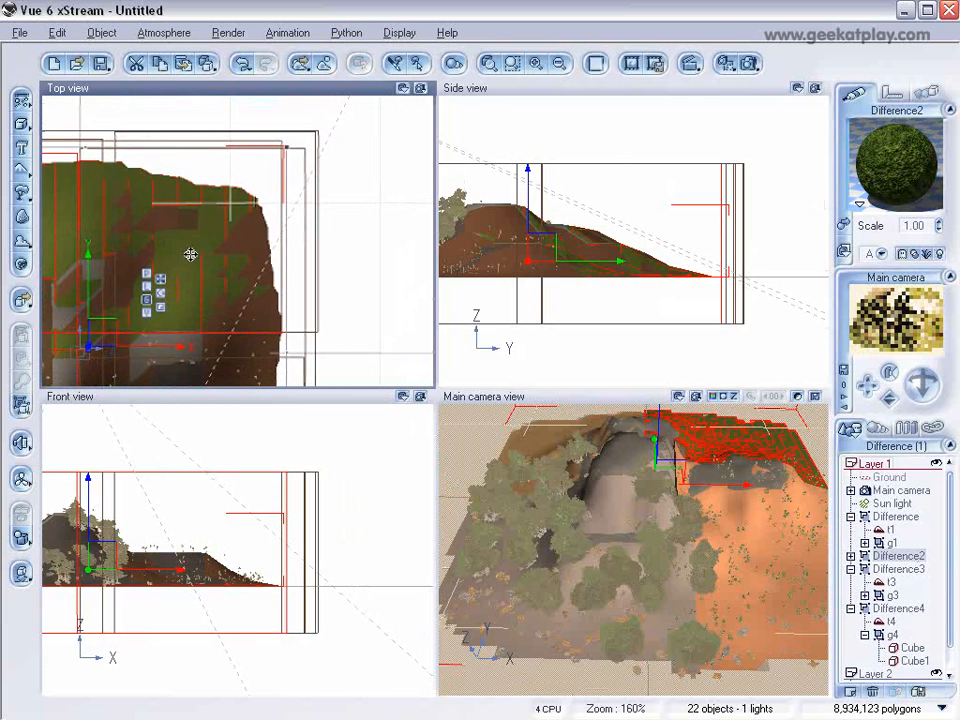
left_click(851, 556)
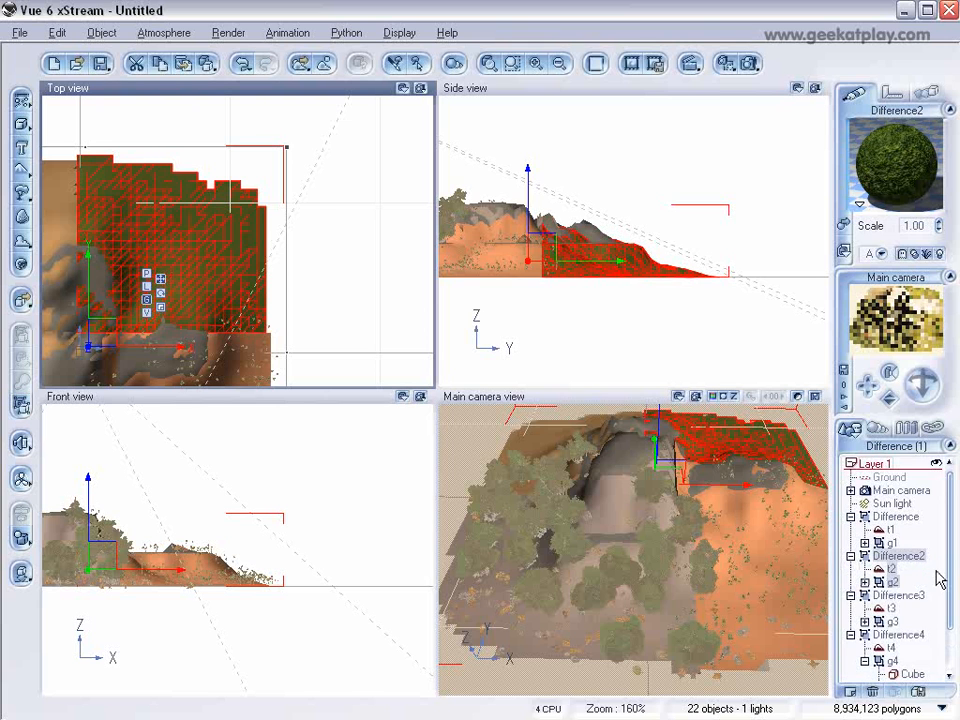
left_click(891, 568)
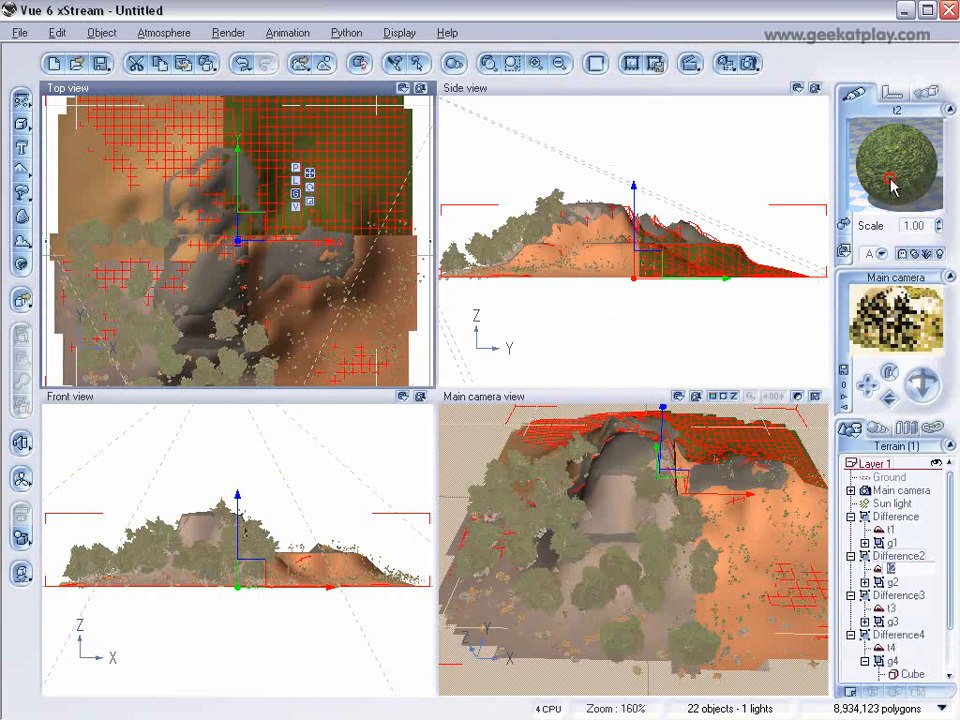
double_click(893, 185)
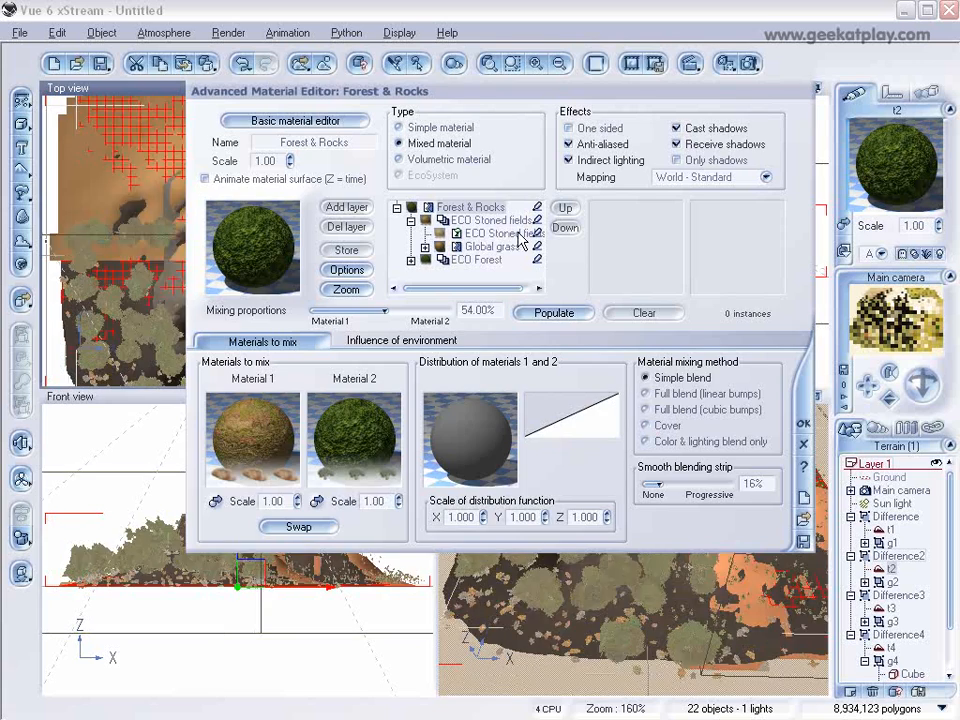
Step: Add a Yellow Maple Tree to the ECO Stoned fields population and open the EcoSystem Painter for that layer
left_click(535, 238)
left_click_drag(428, 93, 622, 113)
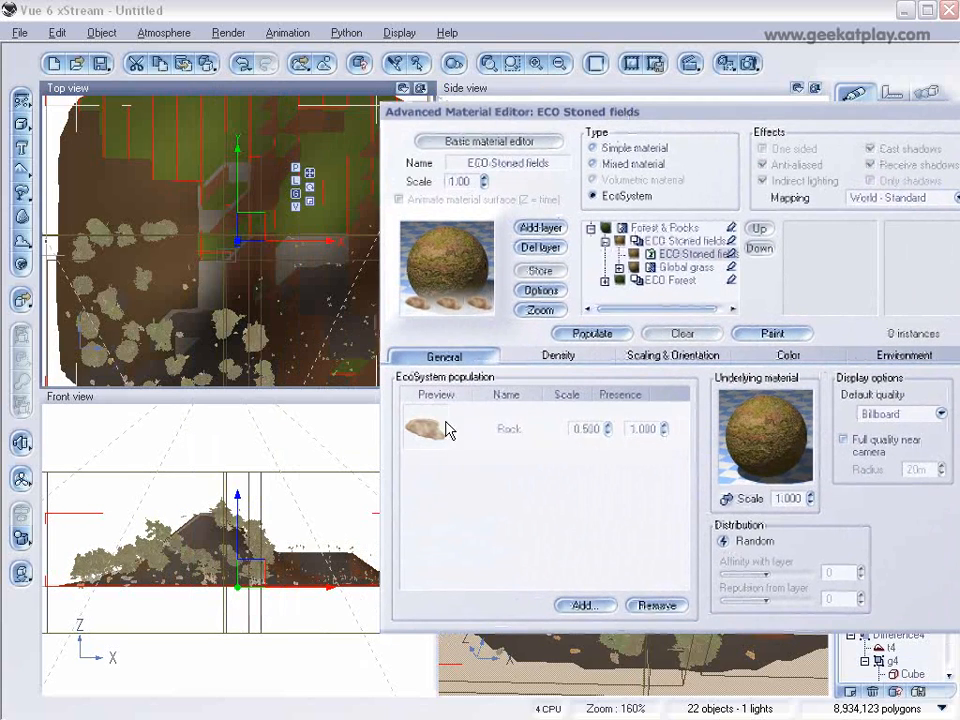
left_click(582, 606)
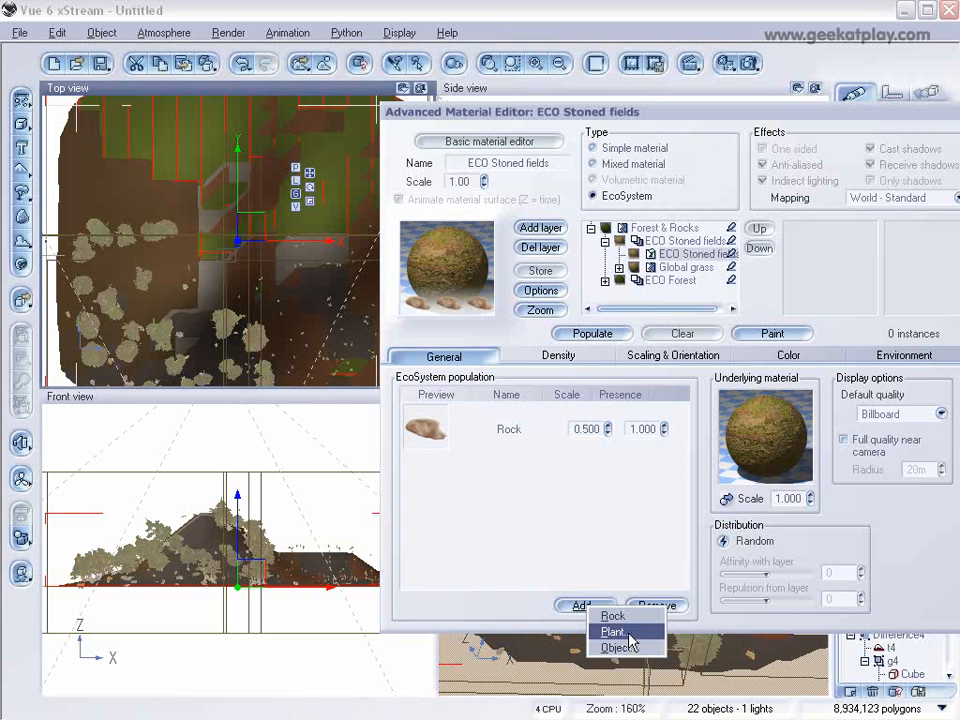
left_click(613, 632)
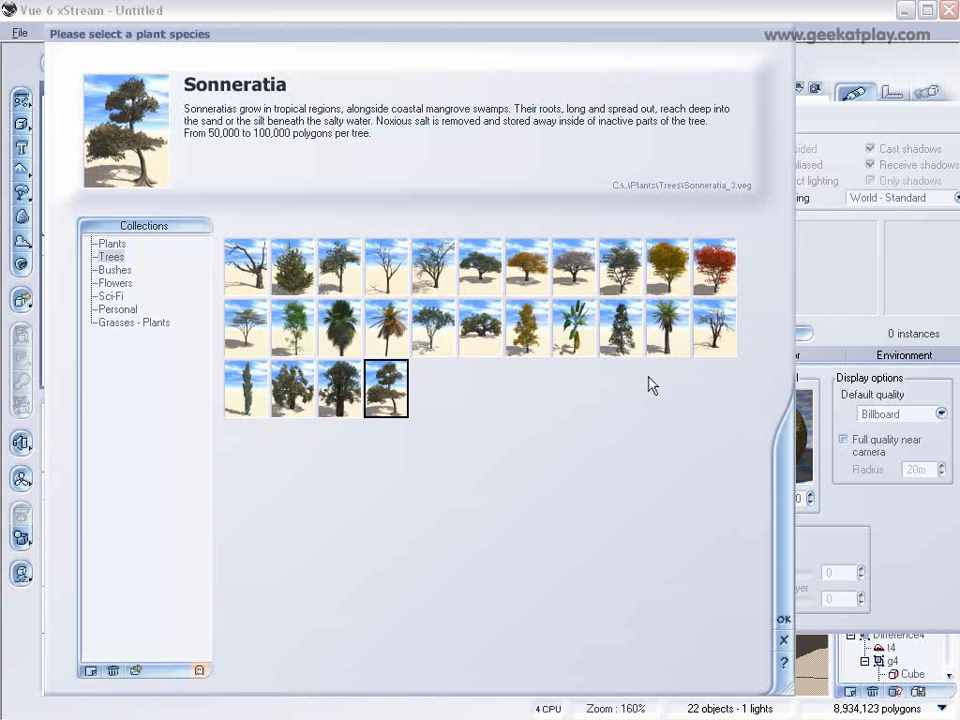
left_click(685, 262)
left_click(784, 618)
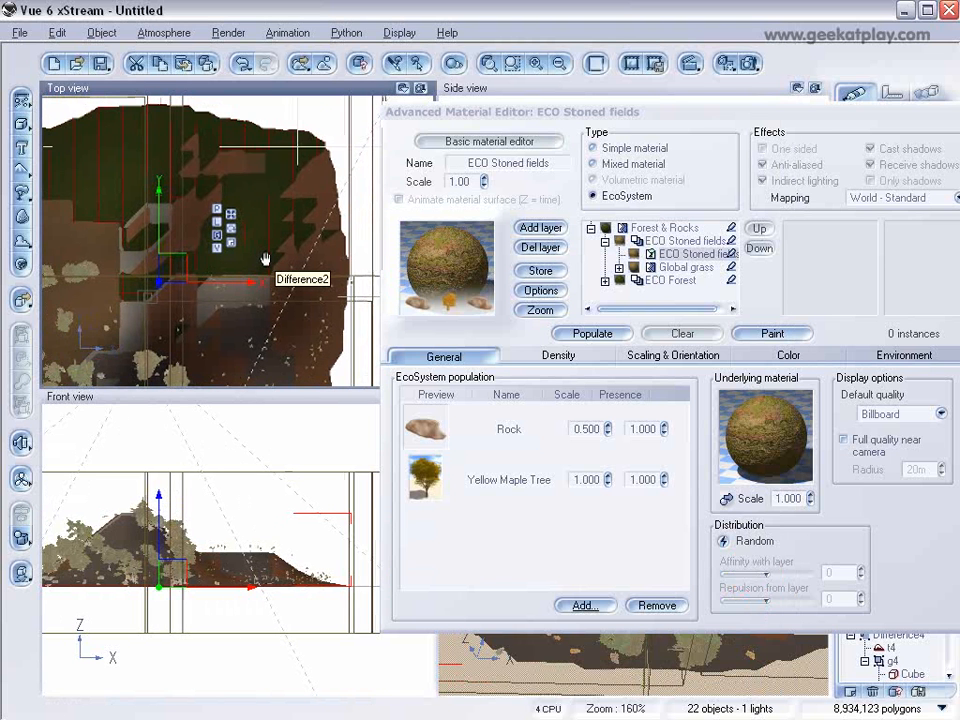
left_click(772, 334)
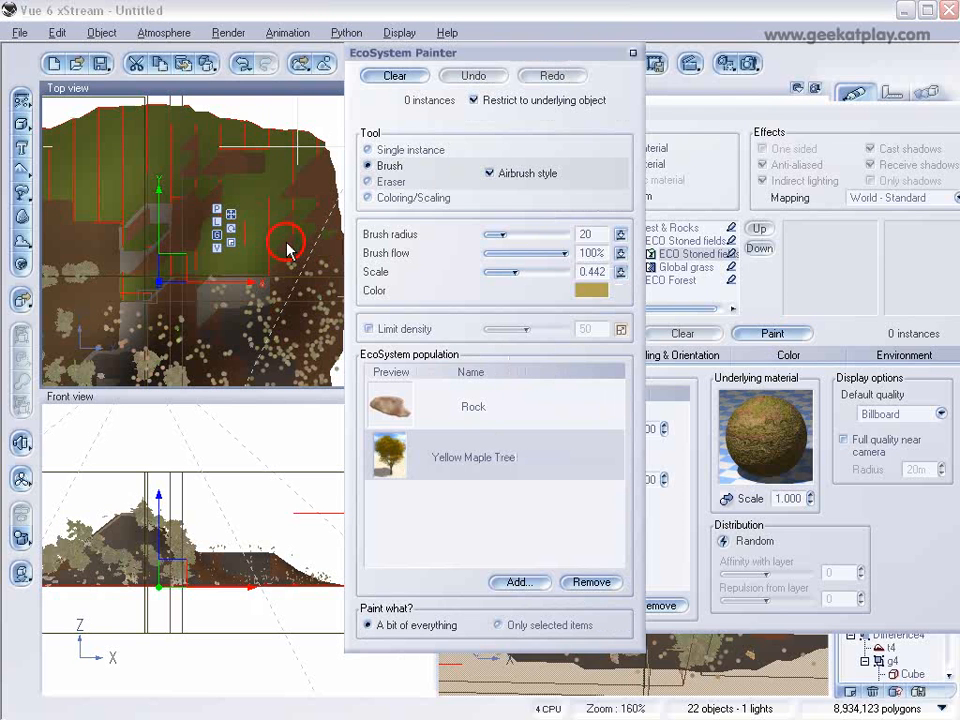
Step: Try painting a patch of maple trees at Scale 0.442 on terrain t2, and remove it with the Eraser
left_click_drag(240, 258, 300, 235)
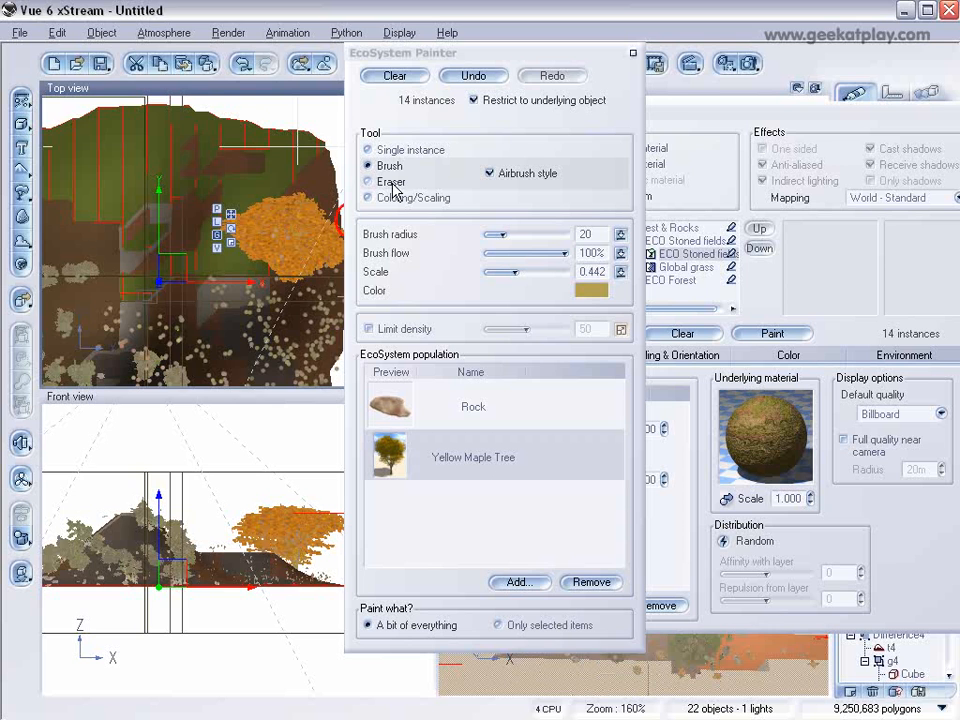
left_click(383, 184)
mouse_move(290, 215)
left_mouse_down()
mouse_move(289, 229)
mouse_move(321, 246)
mouse_move(237, 240)
left_mouse_up()
left_click(537, 400)
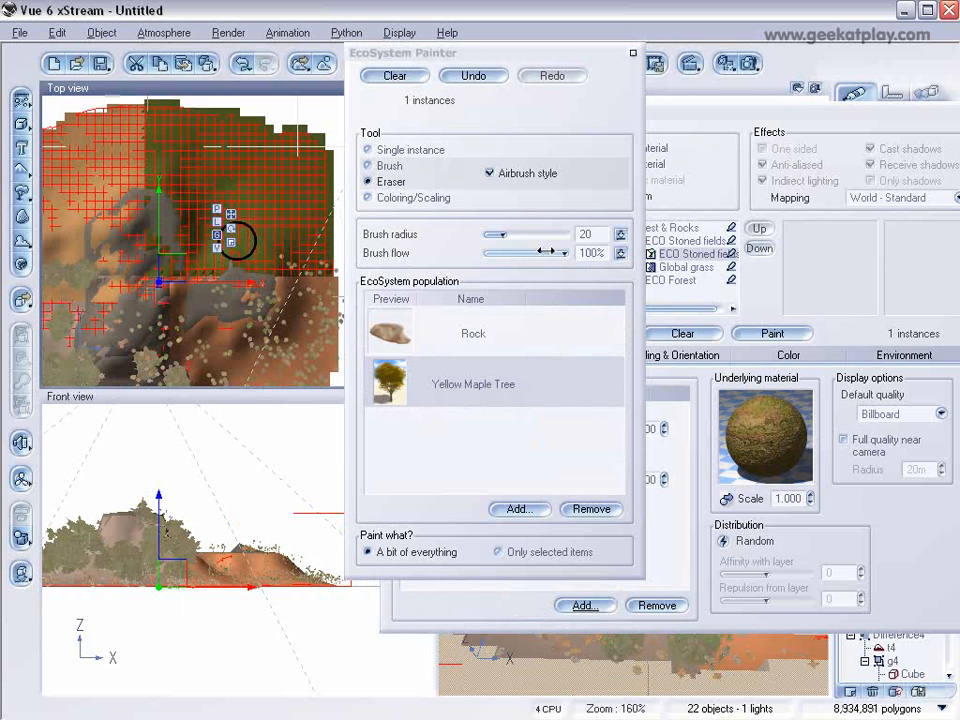
Step: Paint rocks and yellow maples across the back-right terrain quarter with the Brush at Scale 0.213, and accept the Forest & Rocks material
left_click(392, 166)
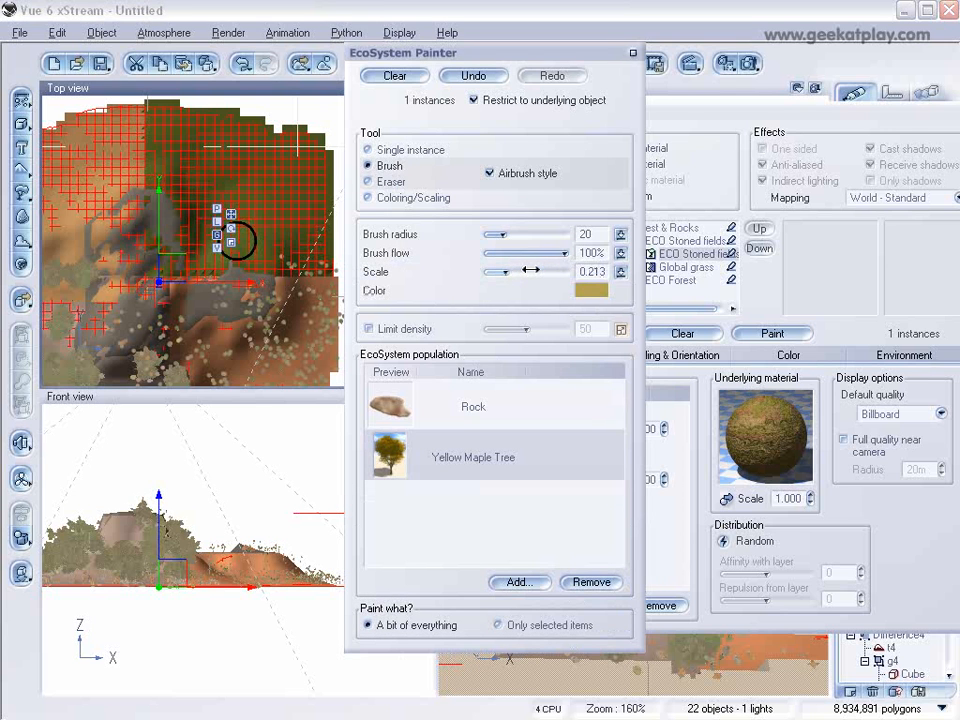
left_click(285, 157)
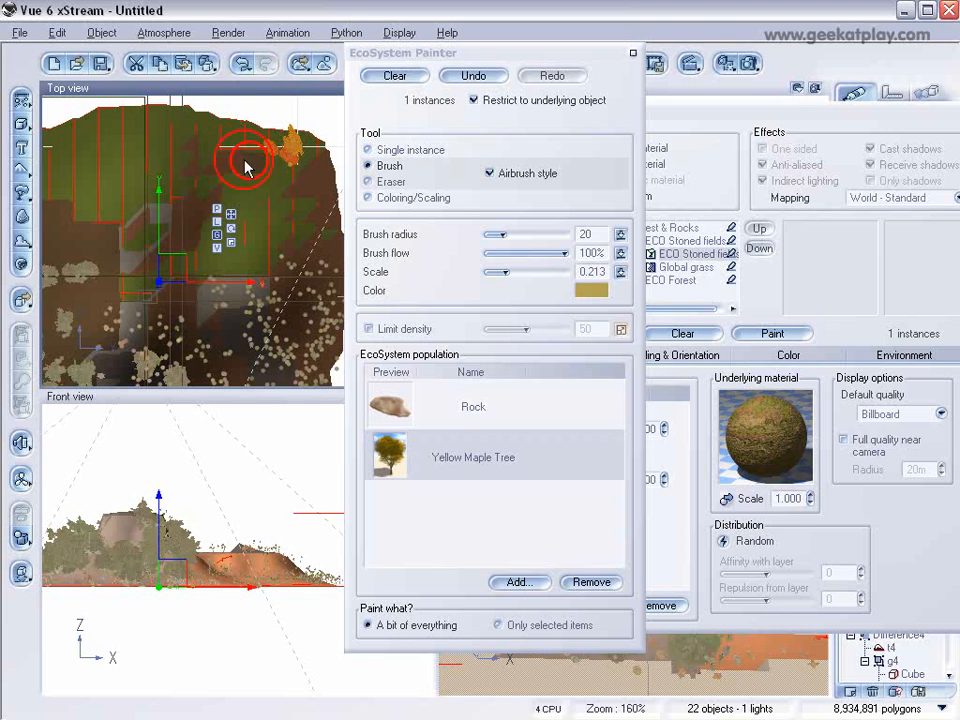
mouse_move(230, 180)
left_mouse_down()
mouse_move(296, 278)
mouse_move(261, 278)
mouse_move(321, 278)
mouse_move(320, 260)
mouse_move(326, 285)
mouse_move(317, 291)
mouse_move(285, 257)
mouse_move(230, 280)
mouse_move(176, 199)
left_mouse_up()
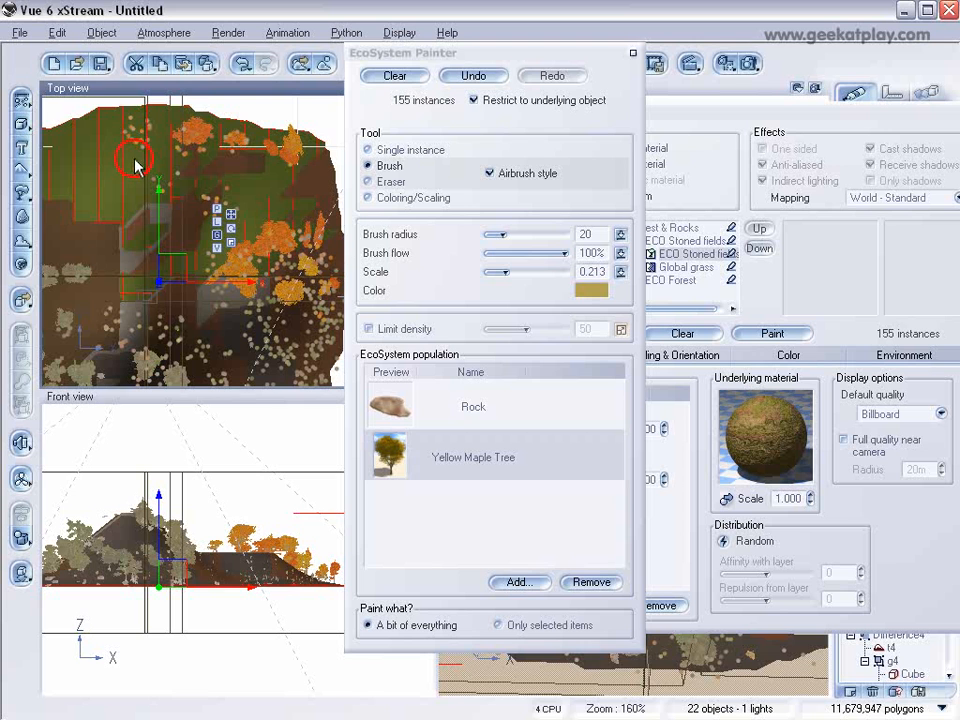
mouse_move(152, 190)
left_mouse_down()
mouse_move(150, 228)
mouse_move(184, 183)
mouse_move(258, 172)
mouse_move(235, 205)
mouse_move(265, 210)
mouse_move(317, 161)
mouse_move(321, 223)
mouse_move(310, 250)
mouse_move(326, 281)
left_mouse_up()
left_click_drag(218, 257, 172, 168)
mouse_move(180, 130)
left_mouse_down()
mouse_move(175, 100)
mouse_move(205, 108)
mouse_move(95, 125)
mouse_move(145, 157)
mouse_move(143, 111)
mouse_move(299, 274)
left_mouse_up()
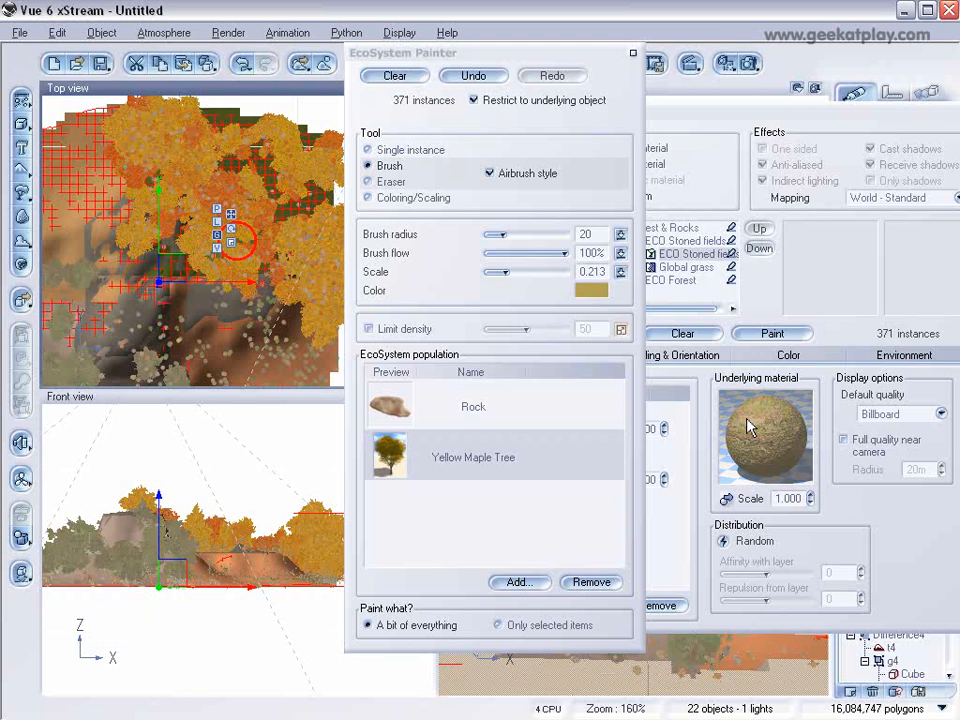
left_click(633, 55)
left_click(957, 600)
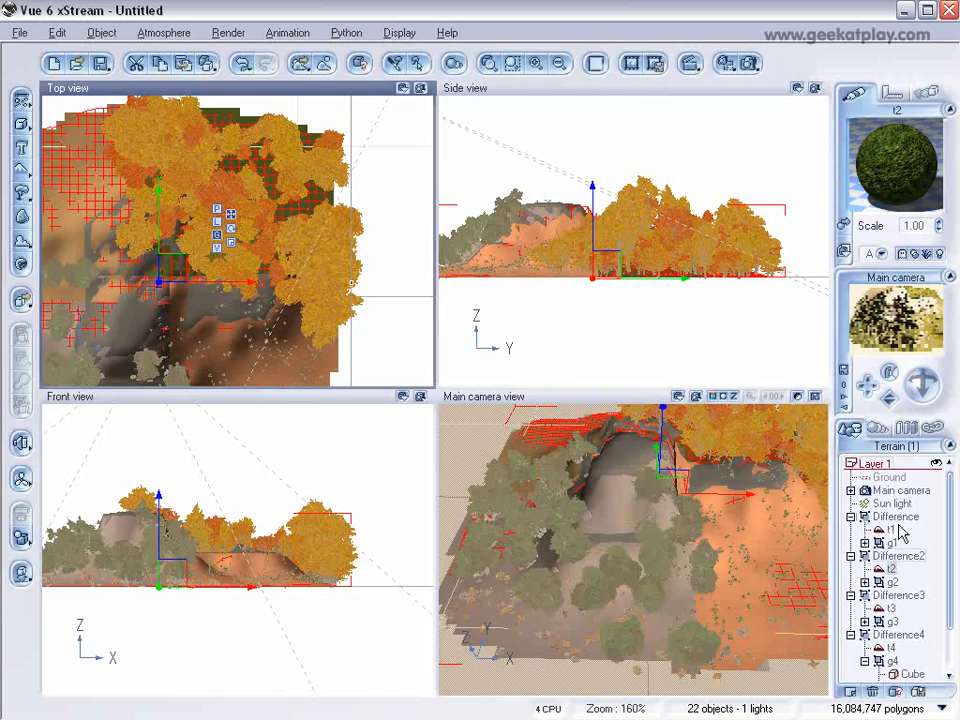
Step: Select terrain t1 inside Difference, open its Arizona material and expand the Sand sub-material in the layer hierarchy
left_click(895, 518)
right_click_drag(205, 196, 158, 249)
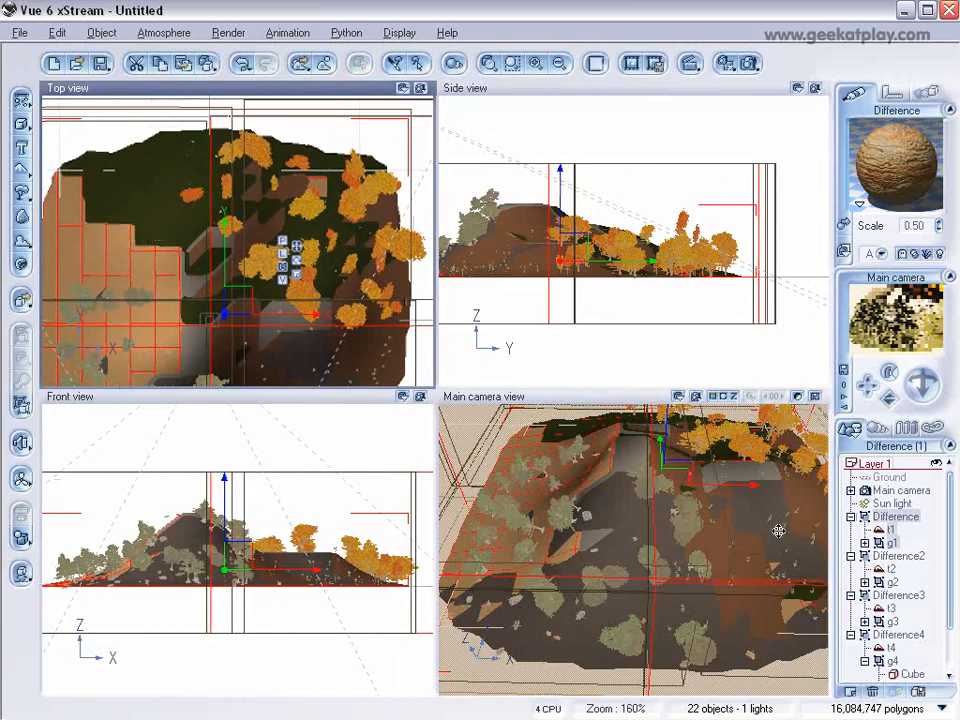
left_click(778, 531)
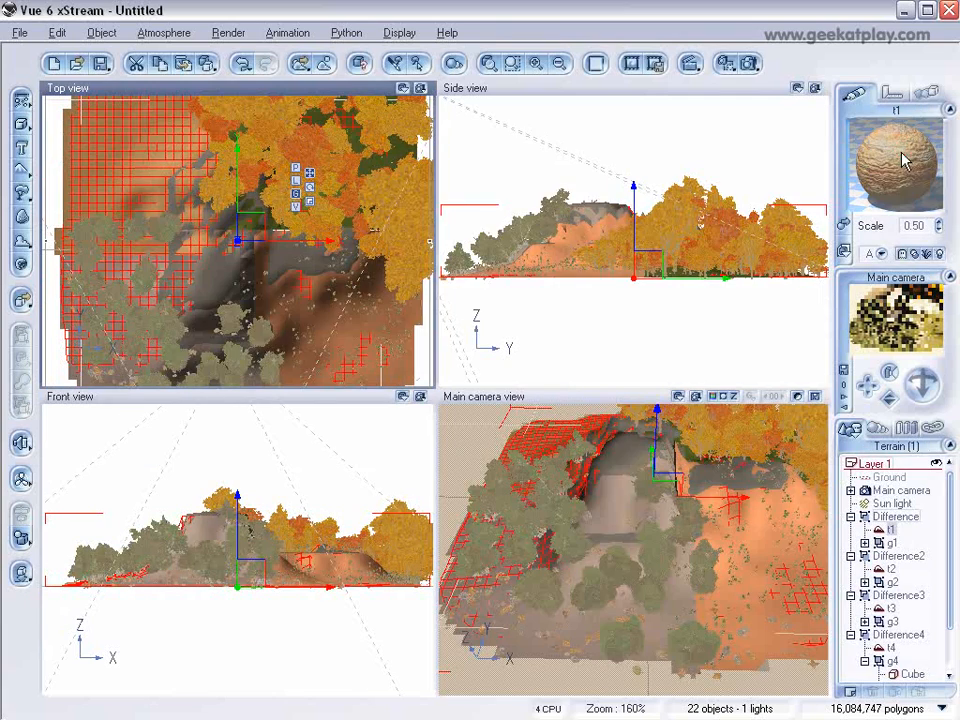
double_click(903, 160)
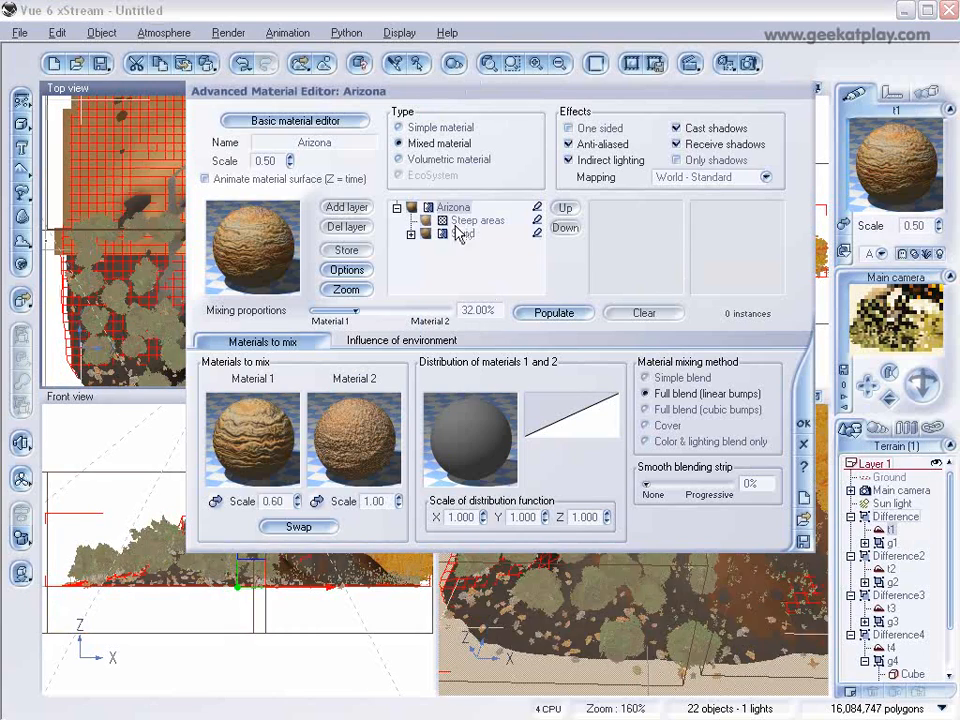
left_click(411, 233)
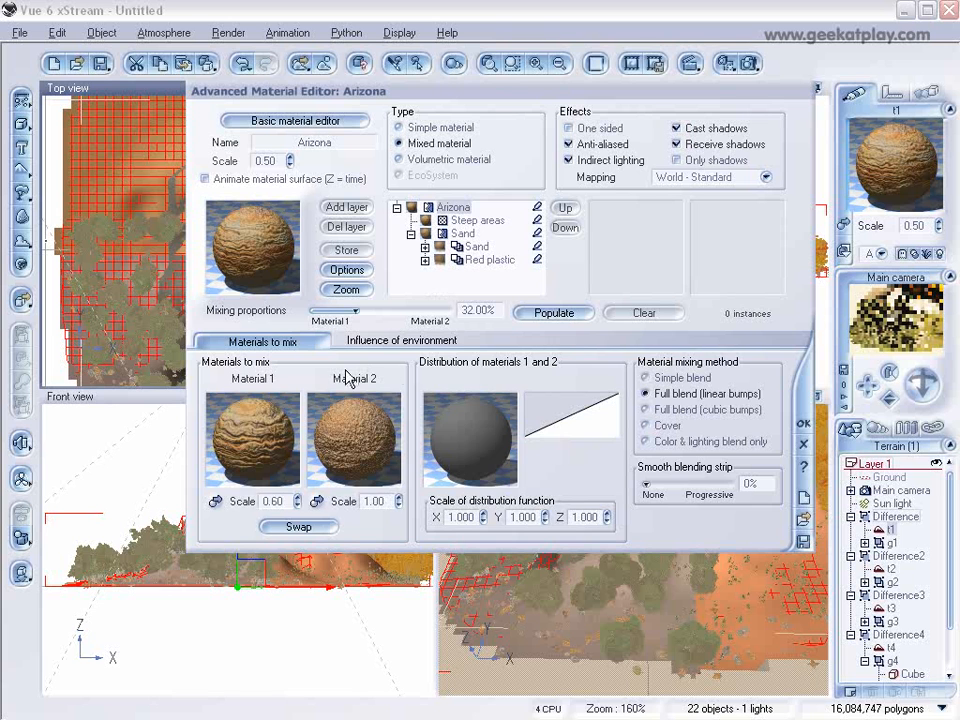
left_click(398, 340)
left_click(305, 342)
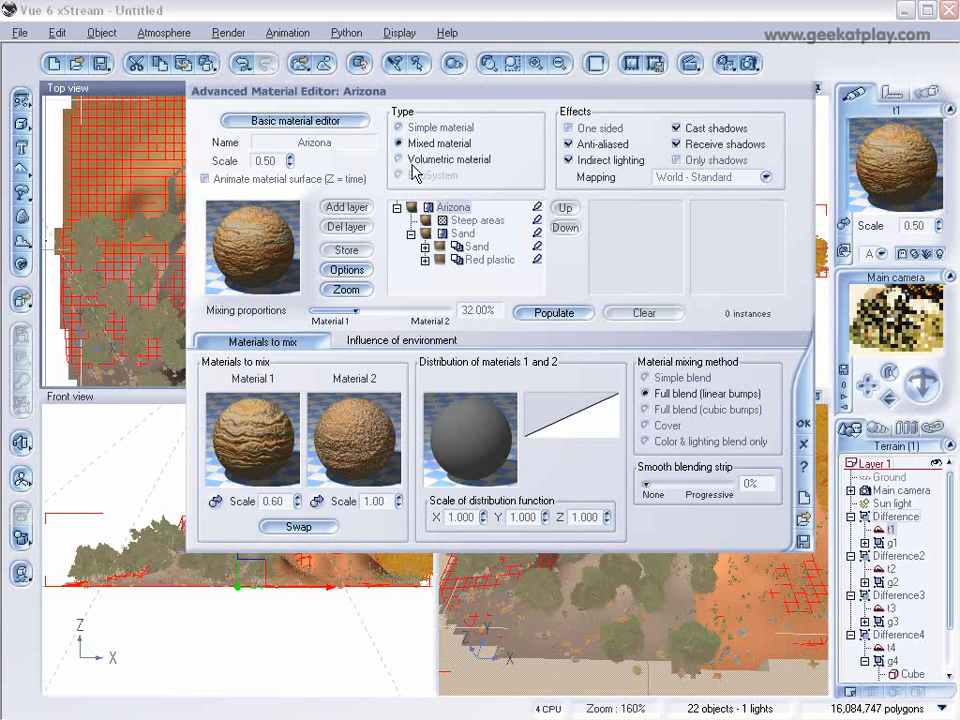
Step: Convert the Steep areas sub-material to an EcoSystem and add a Dead Tree plant to its population
left_click(466, 220)
left_click(412, 178)
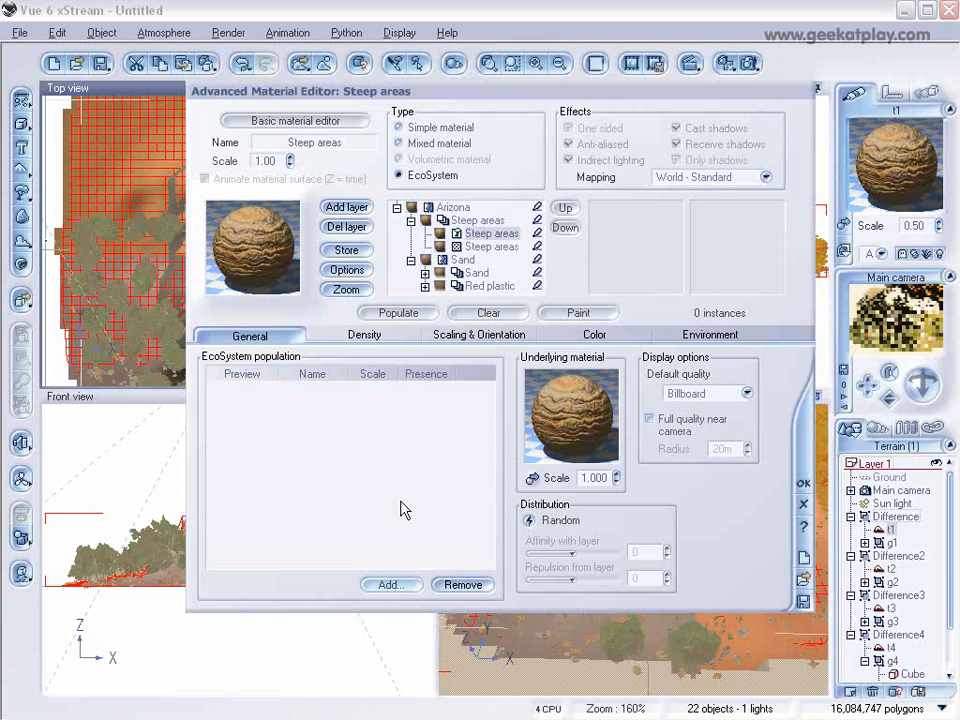
left_click(390, 584)
left_click(414, 611)
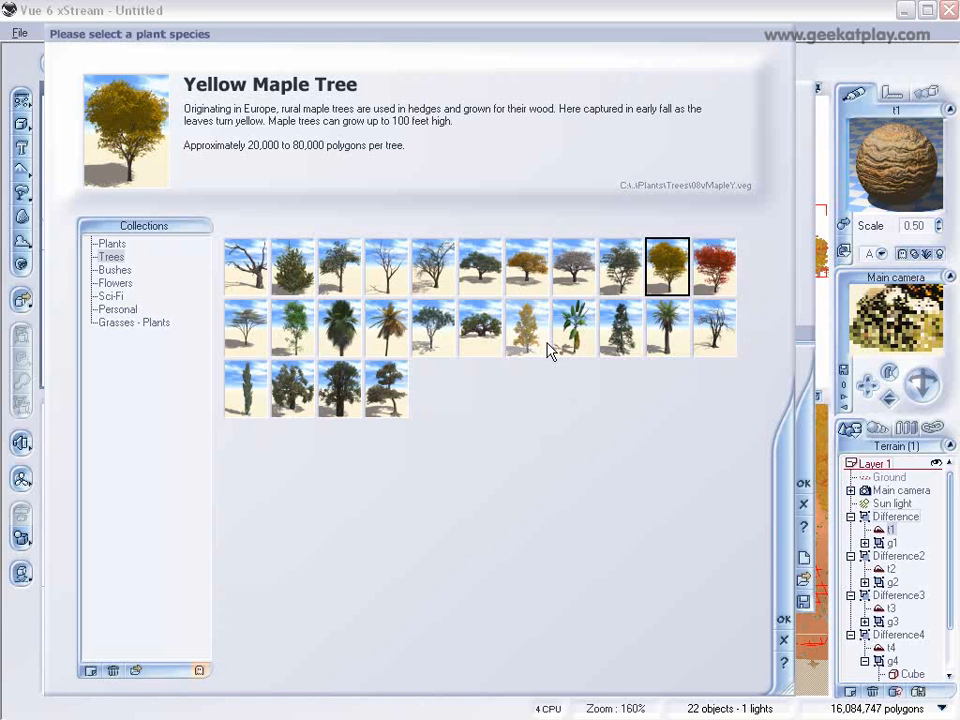
left_click(250, 268)
left_click(778, 621)
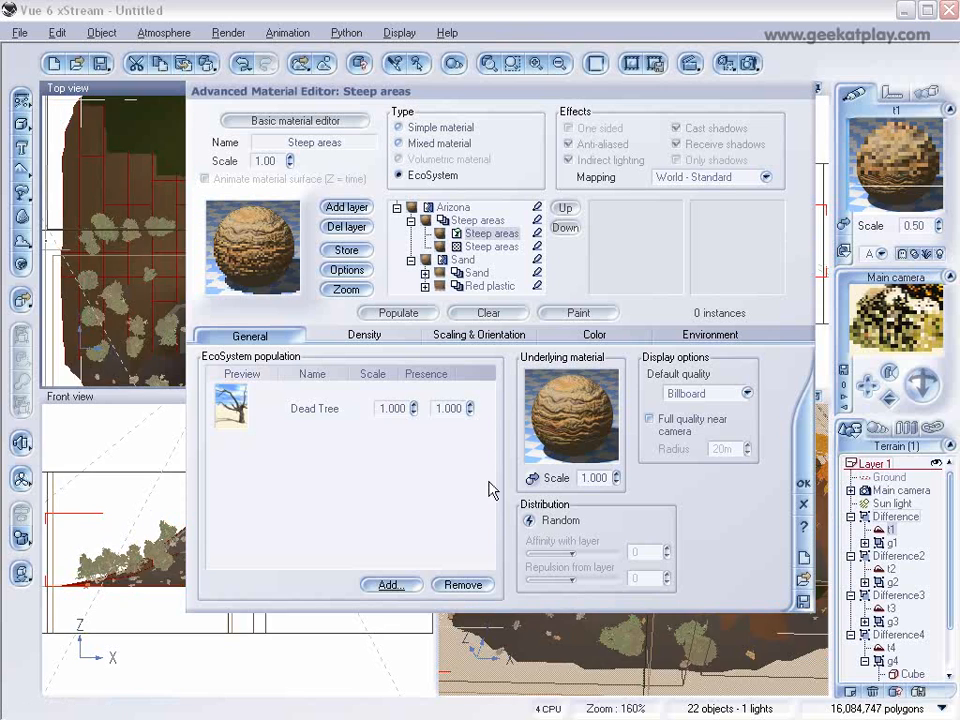
Step: Open the EcoSystem Painter for the Steep areas EcoSystem and add a Rock to its population
left_click(606, 316)
left_click_drag(298, 91, 479, 110)
left_click(433, 51)
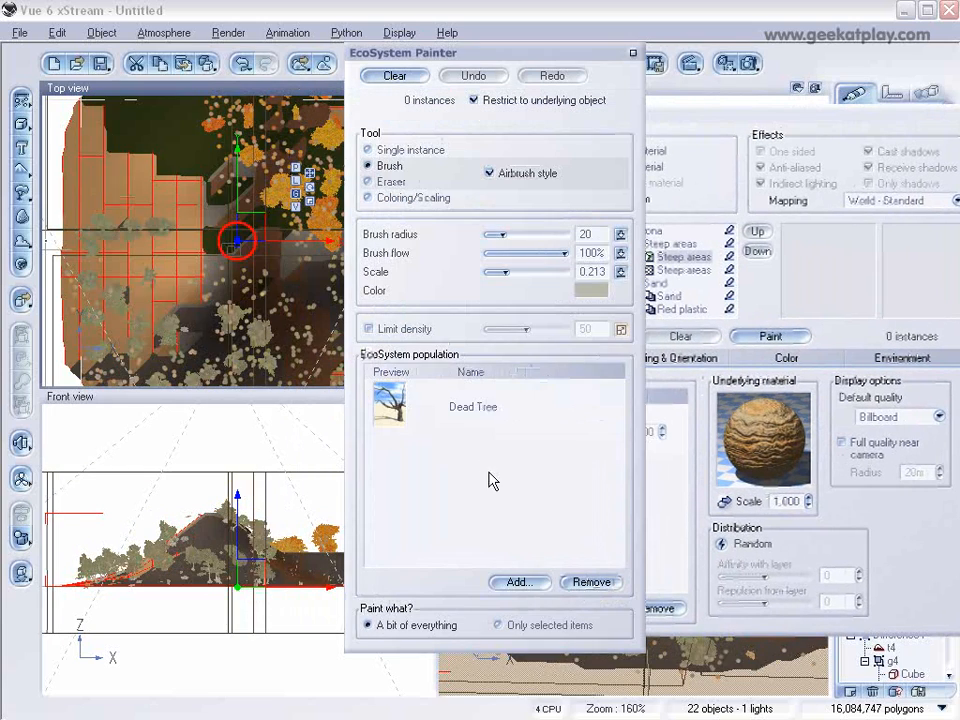
left_click(521, 580)
left_click(553, 590)
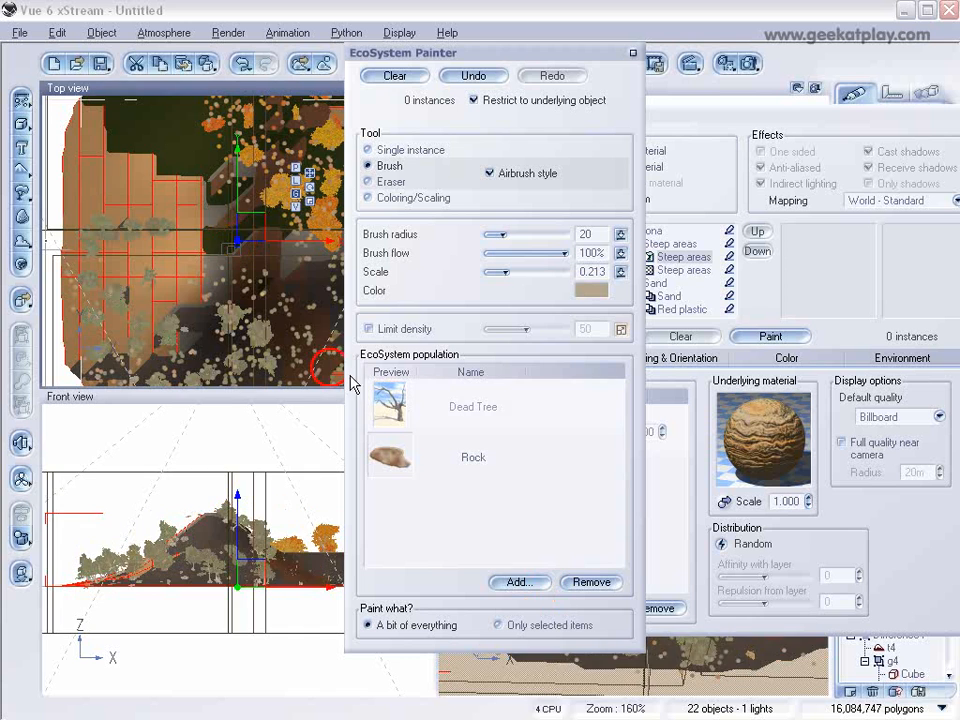
Step: Add the Dry Weeds plant to the painter's EcoSystem population alongside Dead Tree and Rock
left_click(515, 582)
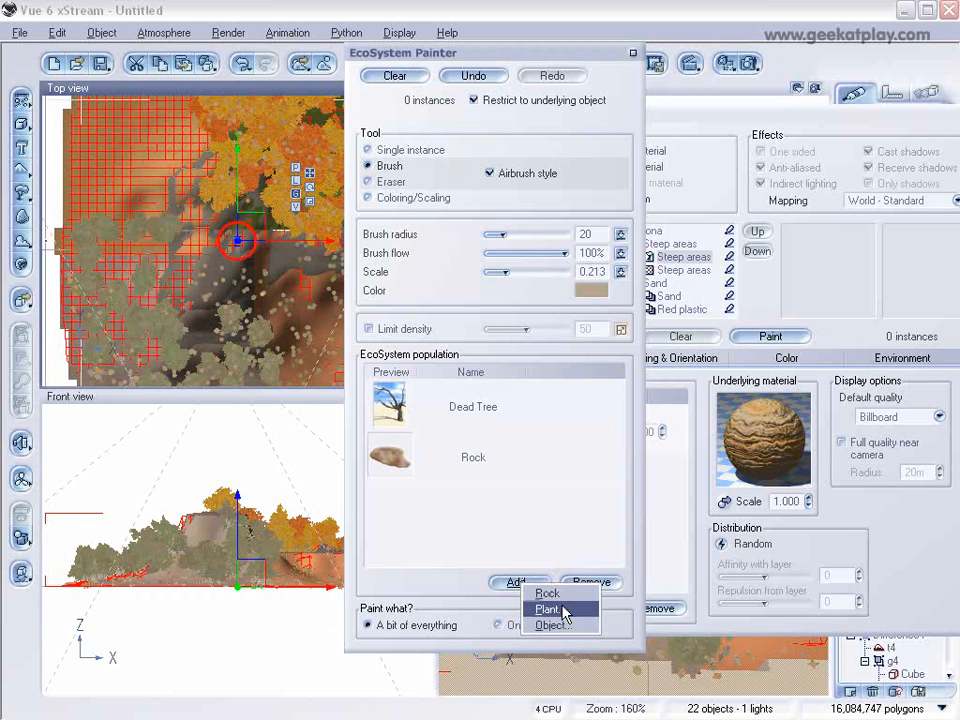
left_click(560, 608)
left_click(104, 243)
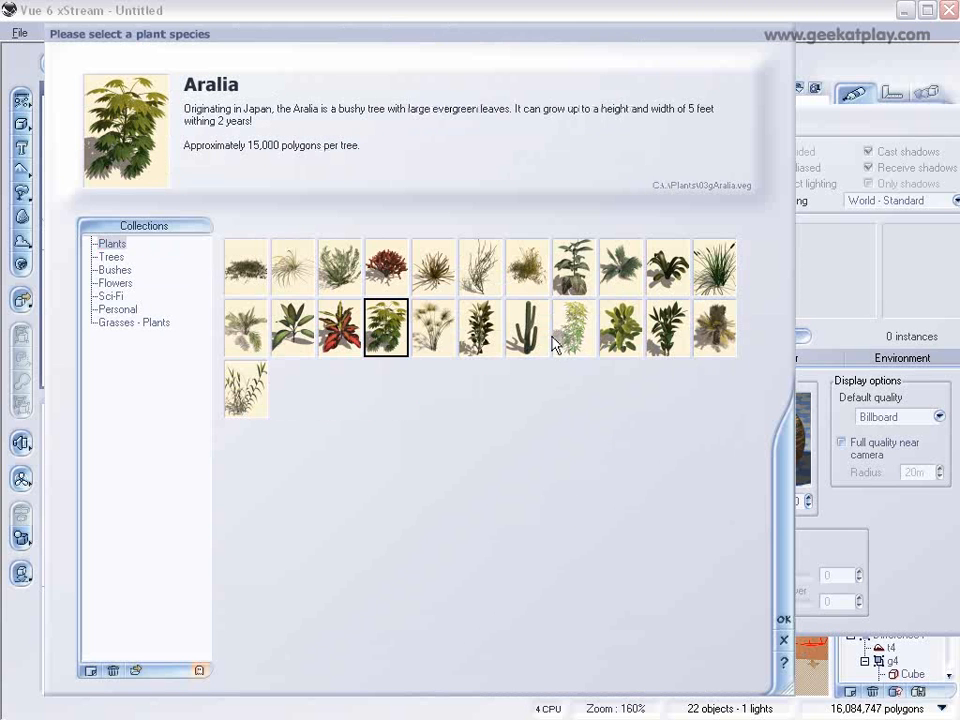
left_click(535, 272)
left_click(784, 619)
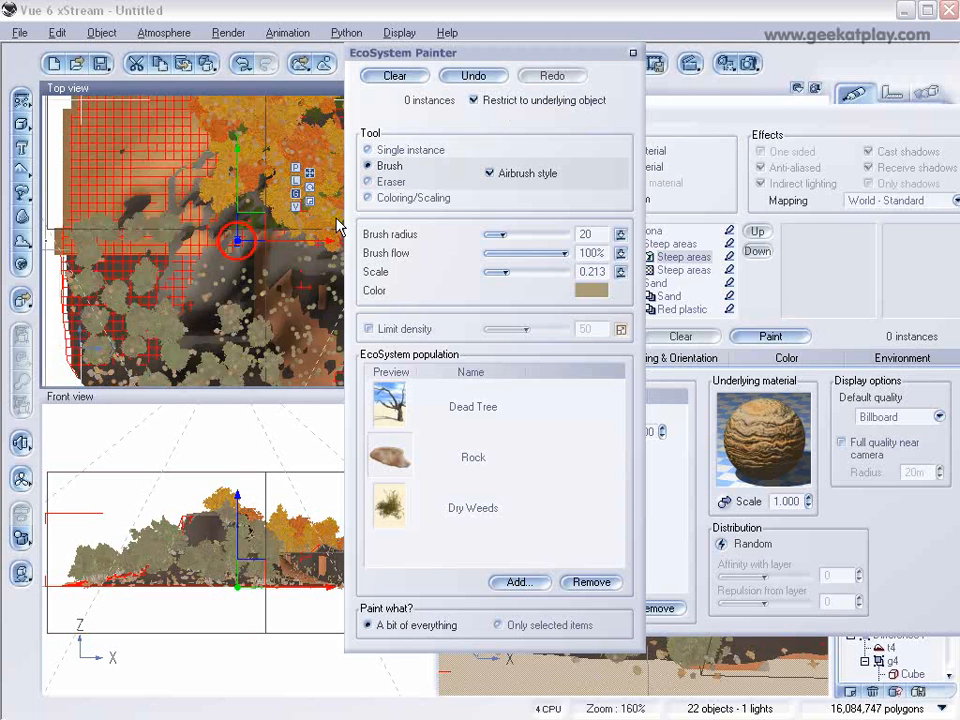
Step: Paint dead trees, rocks and dry weeds across the back-left terrain quarter t1 with the Brush, and accept the Arizona material
mouse_move(108, 232)
left_mouse_down()
mouse_move(90, 228)
mouse_move(210, 238)
mouse_move(150, 168)
mouse_move(120, 152)
mouse_move(64, 145)
mouse_move(95, 143)
mouse_move(126, 177)
mouse_move(149, 147)
left_mouse_up()
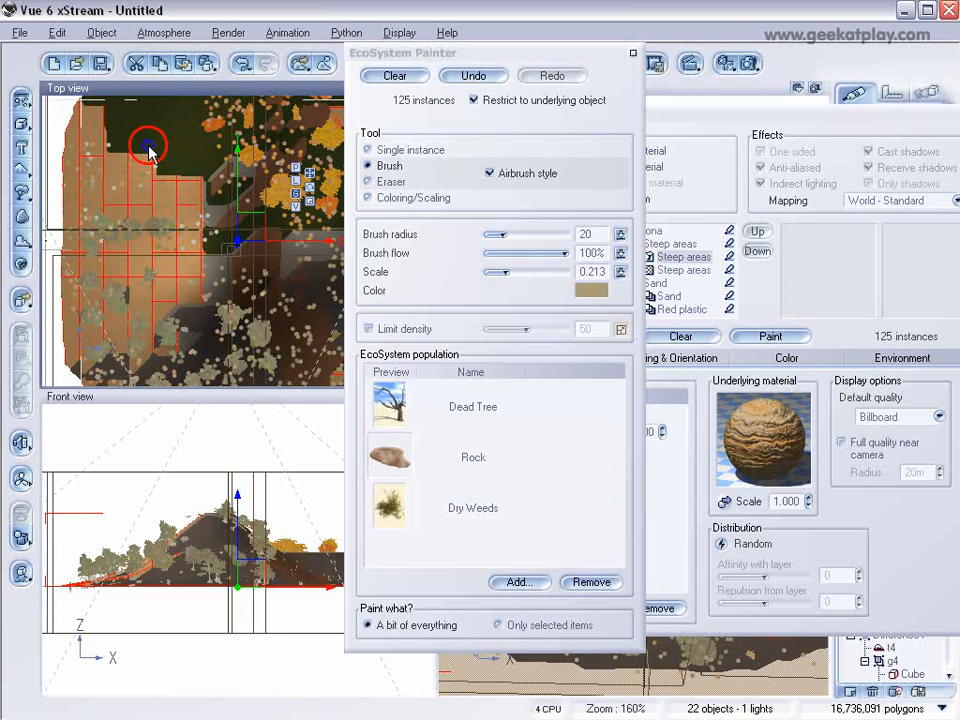
right_click_drag(149, 147, 149, 203)
mouse_move(228, 127)
left_mouse_down()
mouse_move(165, 140)
mouse_move(125, 135)
mouse_move(120, 170)
mouse_move(185, 265)
mouse_move(66, 281)
mouse_move(128, 305)
mouse_move(131, 216)
mouse_move(75, 160)
mouse_move(162, 207)
left_mouse_up()
mouse_move(237, 217)
left_mouse_down()
mouse_move(146, 200)
mouse_move(237, 240)
left_mouse_up()
left_click(632, 52)
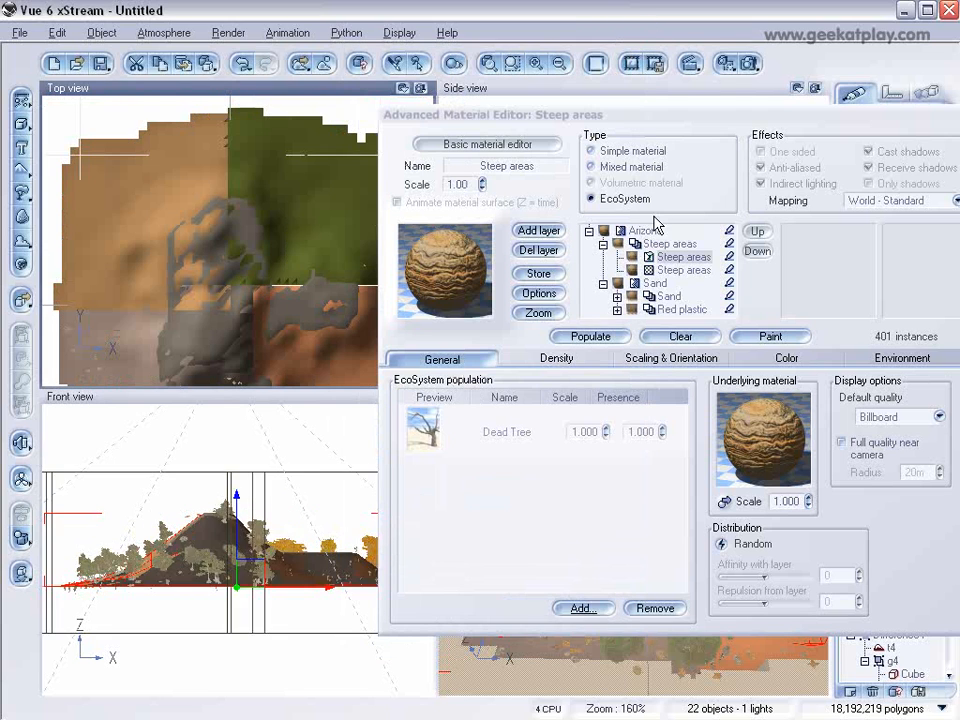
key("Return")
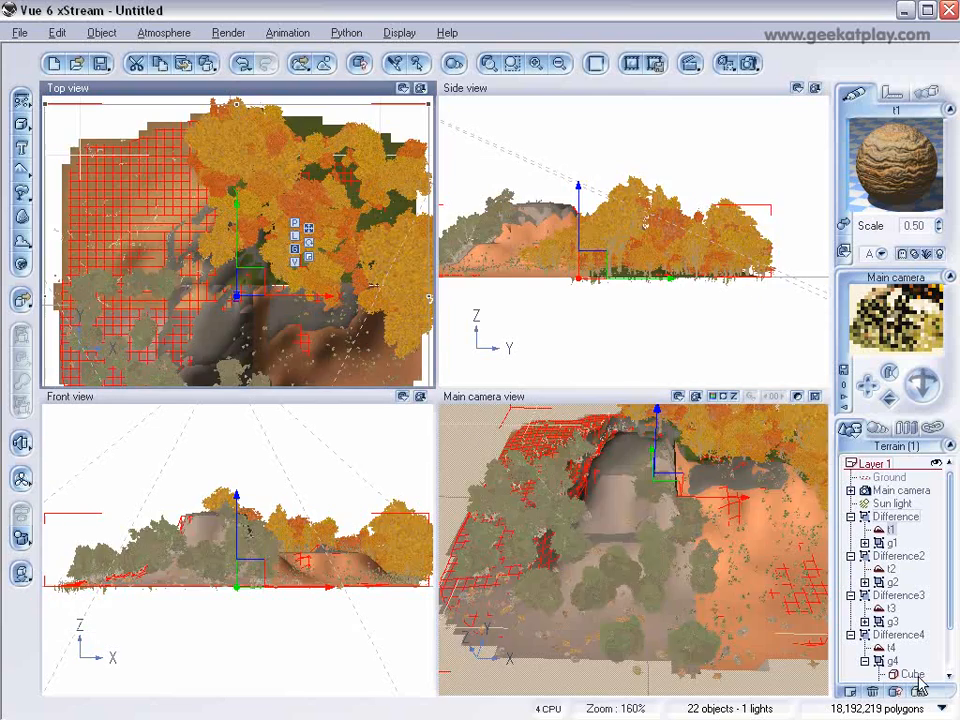
Step: Collapse the Difference, Difference2, Difference3 and Difference4 groups in the object list
left_click(851, 516)
left_click(852, 530)
left_click(852, 543)
left_click(852, 556)
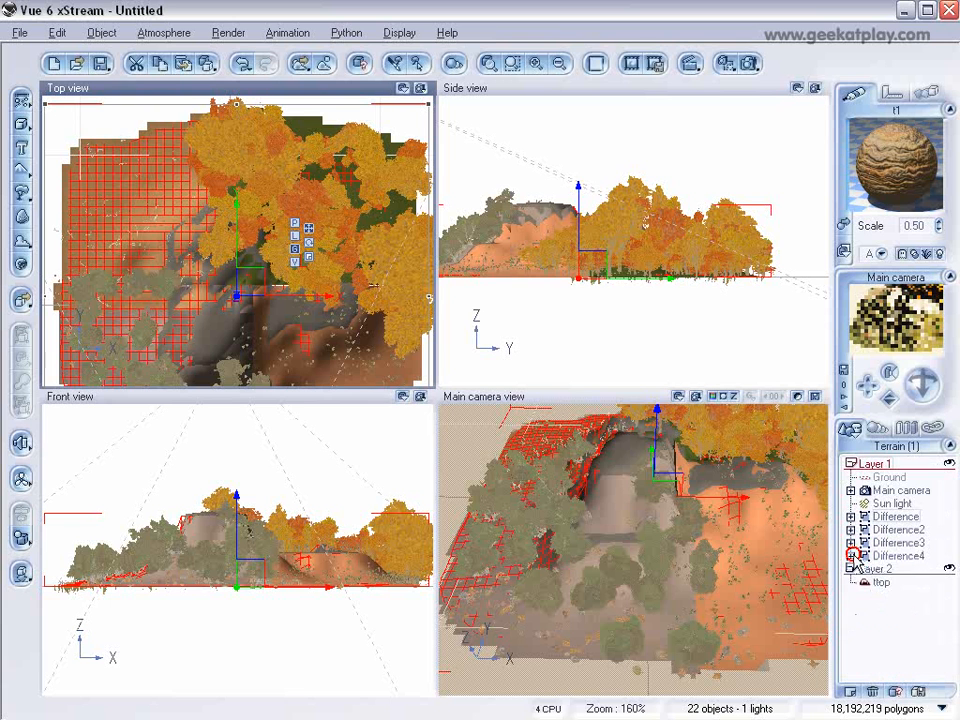
Step: Select the ttop terrain in Layer 2 and load the Cold Mountain material from the EcoSystems collection onto it
left_click(930, 578)
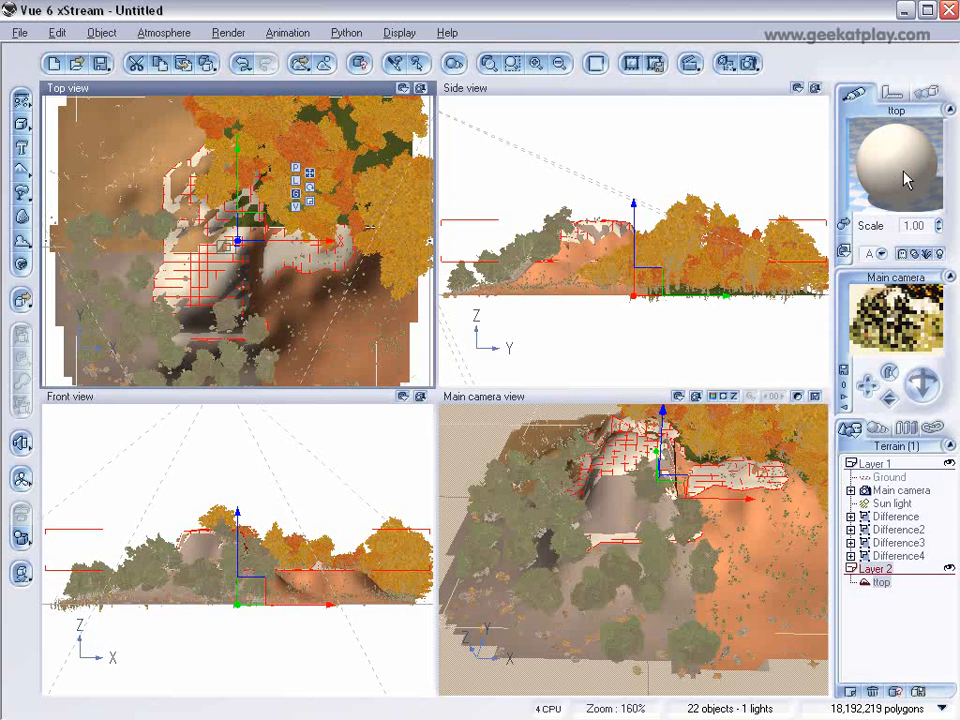
double_click(905, 178)
double_click(275, 262)
left_click(250, 270)
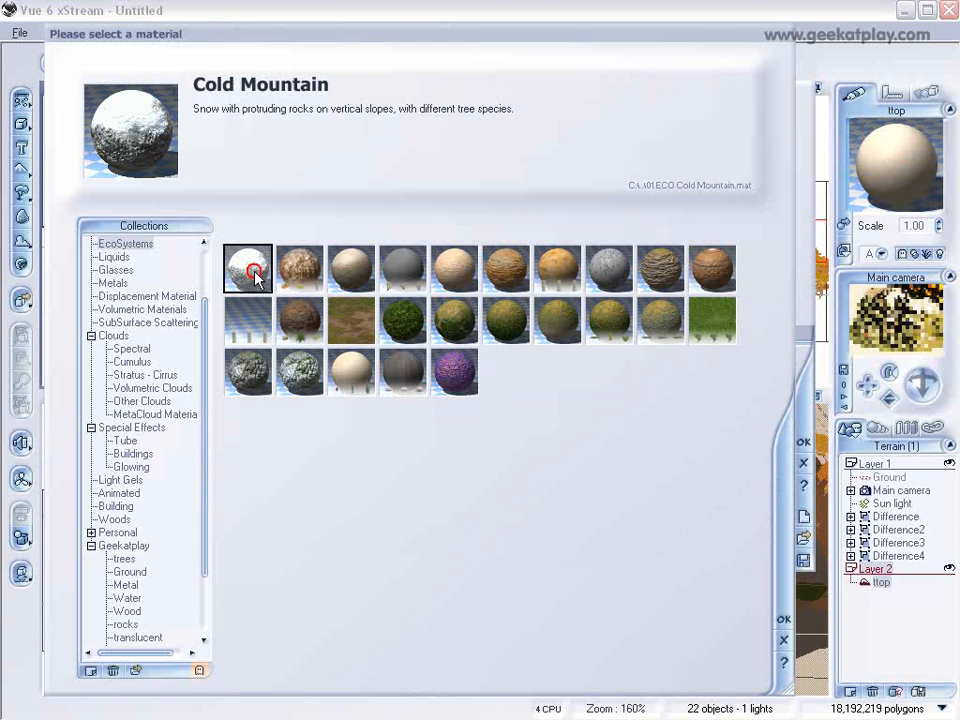
left_click(783, 619)
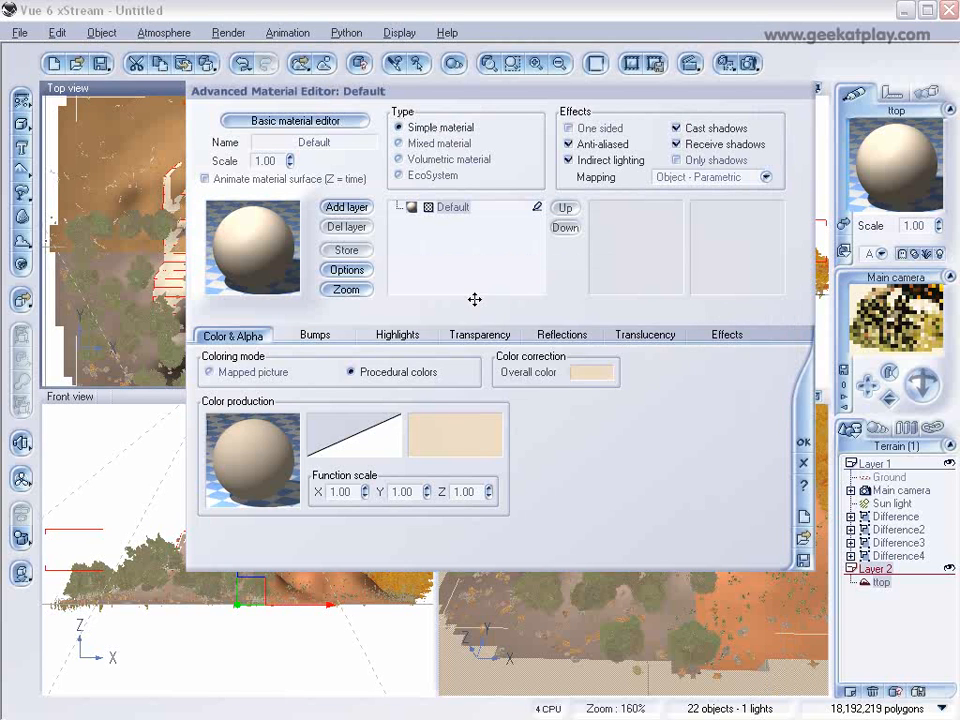
left_click(558, 407)
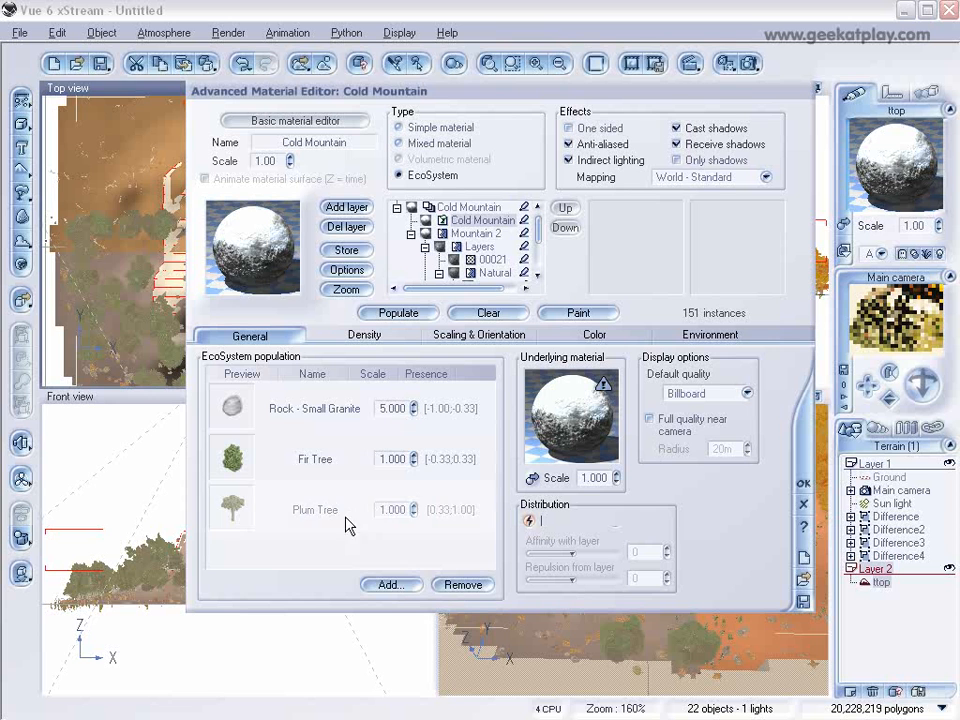
Step: Replace the Plum Tree in the Cold Mountain EcoSystem population with a Bulky Conifer from the Trees collection
left_click(315, 461)
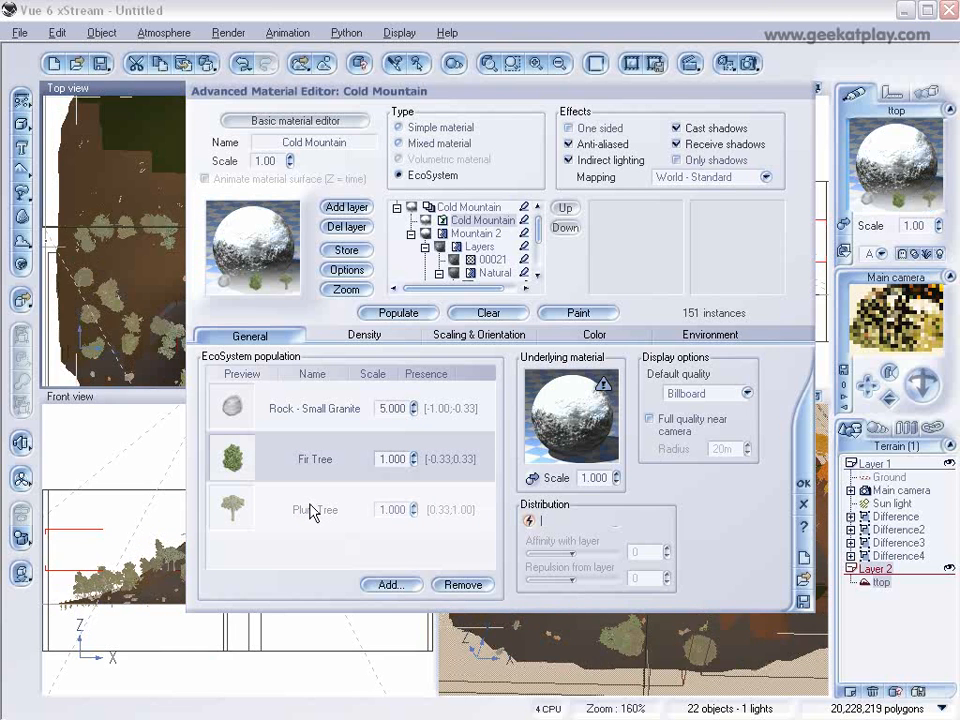
left_click(310, 510)
left_click(448, 583)
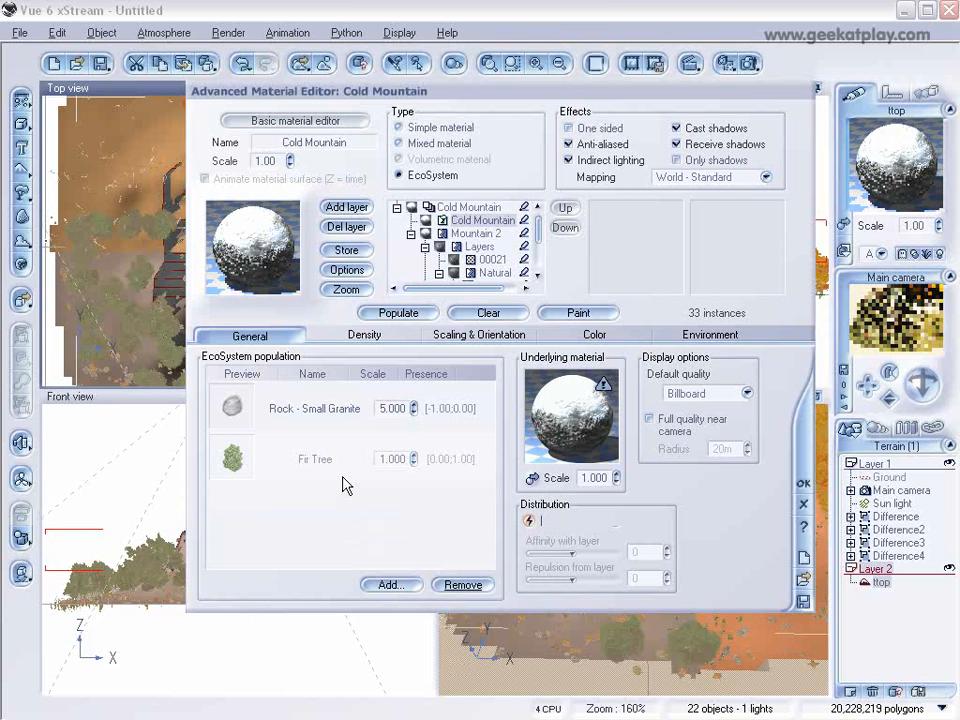
left_click(398, 584)
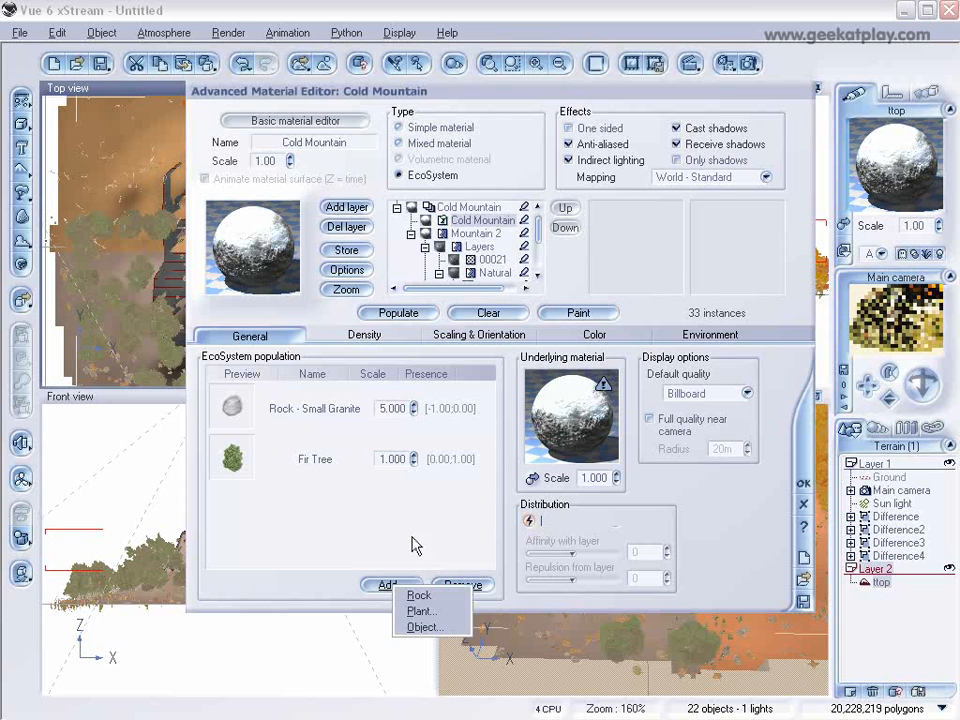
left_click(438, 611)
left_click(115, 258)
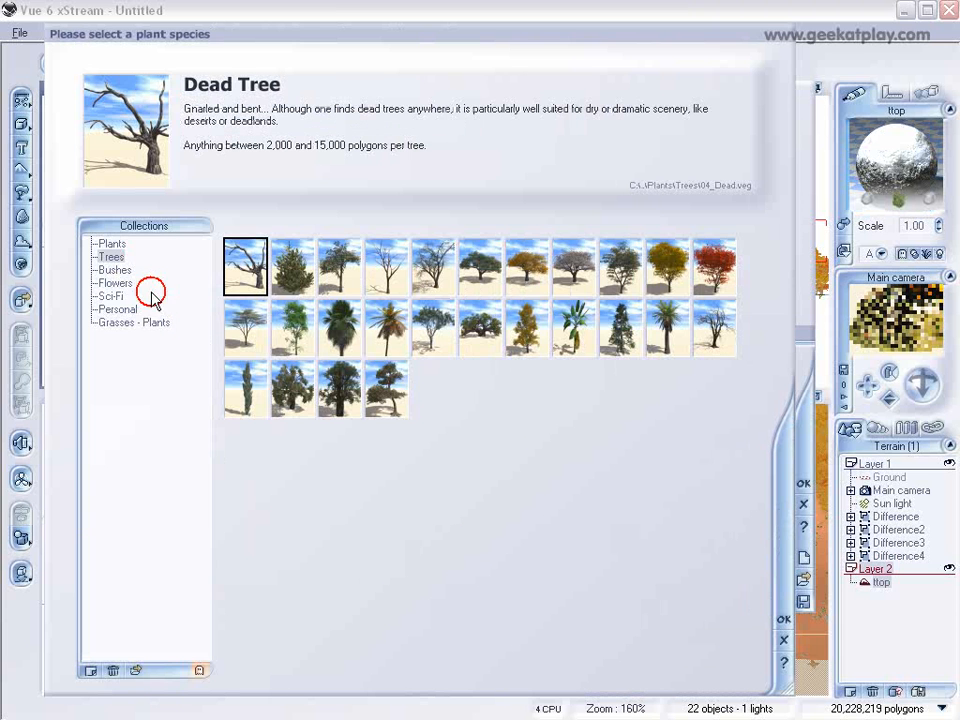
left_click(620, 327)
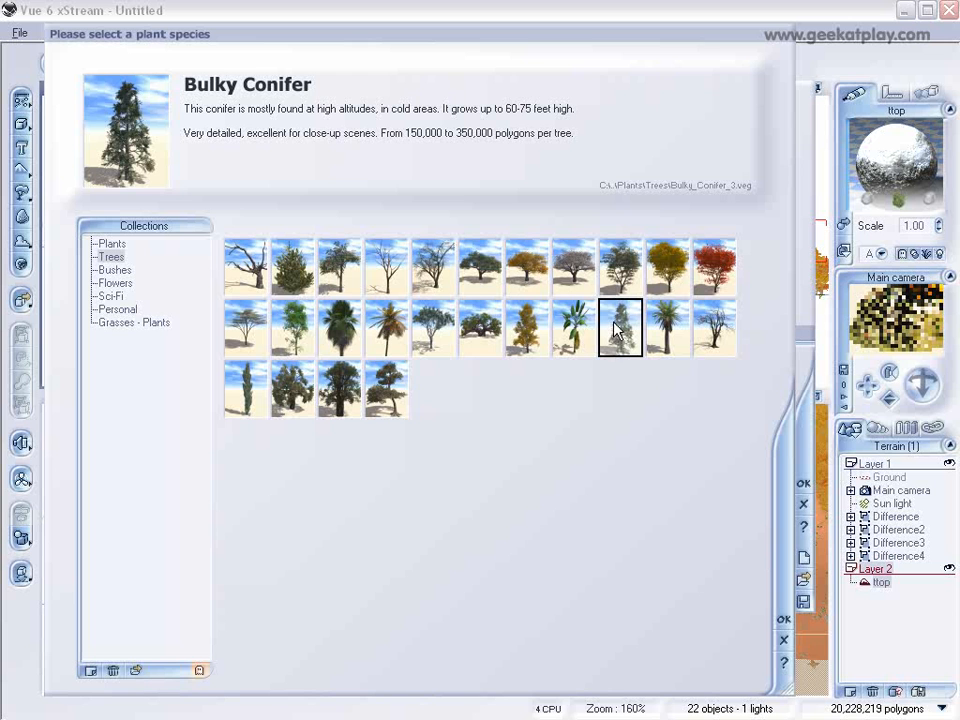
left_click(784, 618)
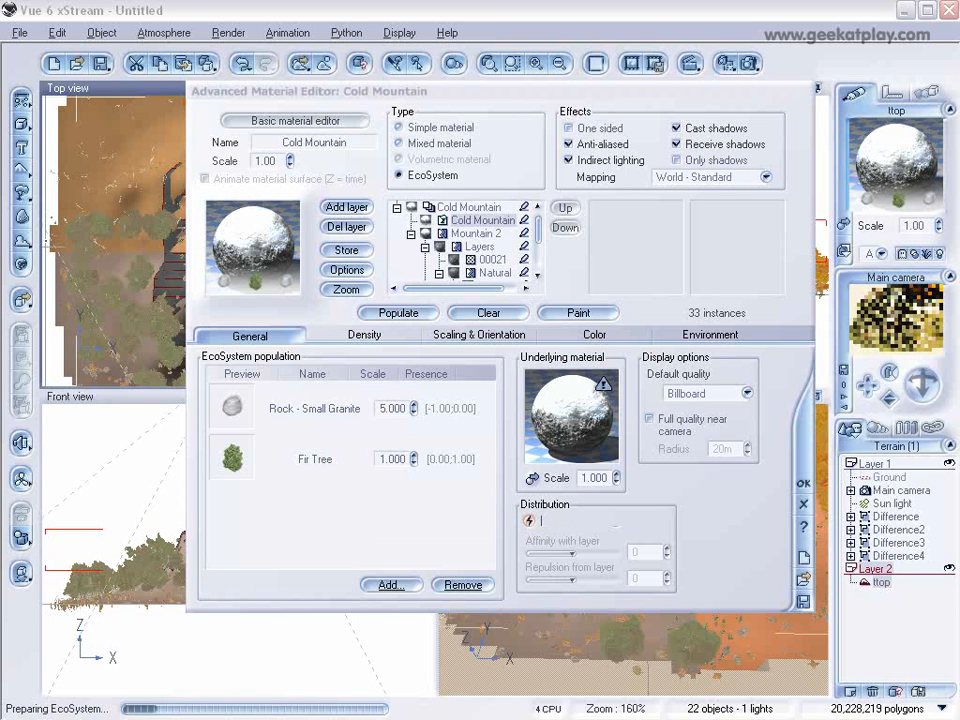
Step: Set the Bulky Conifer and Fir Tree scales to 0.600, populate the Cold Mountain EcoSystem and accept the material
left_click(414, 516)
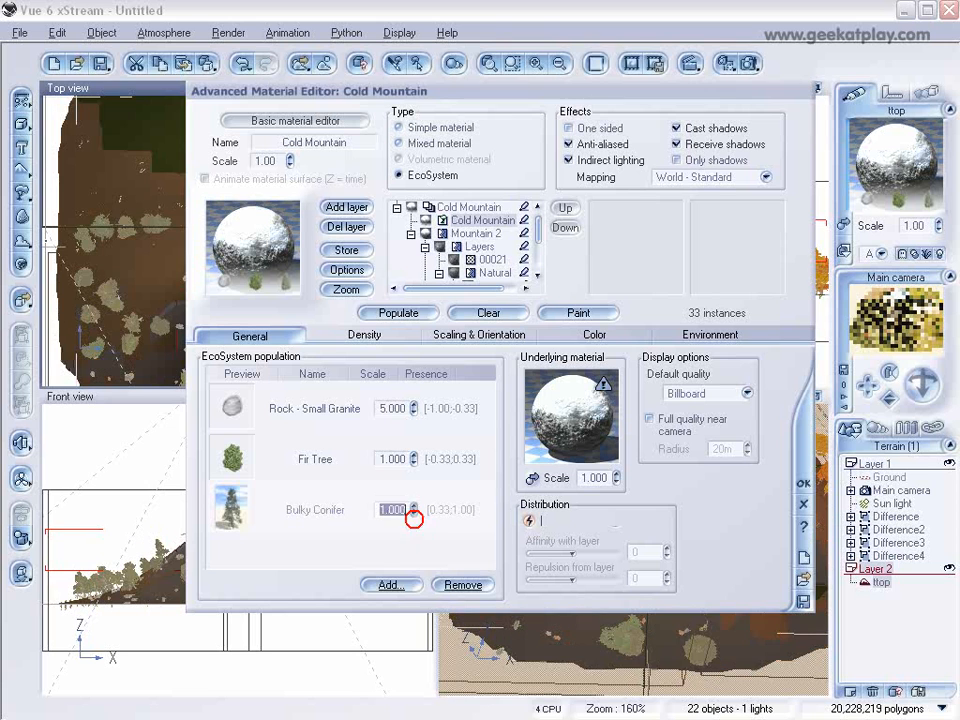
left_click(415, 458)
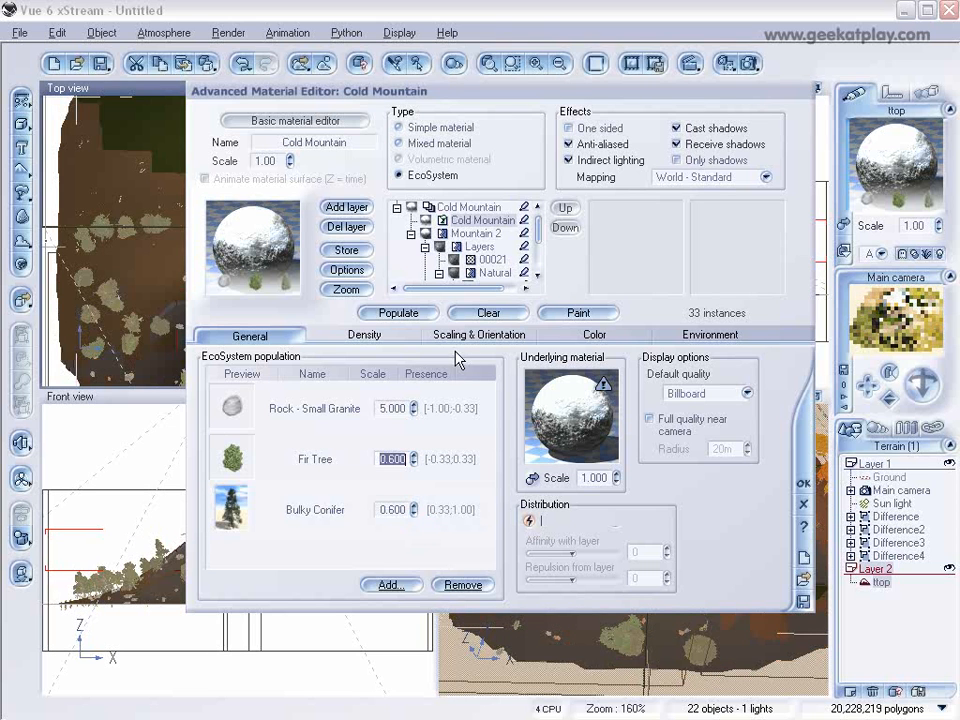
left_click(365, 337)
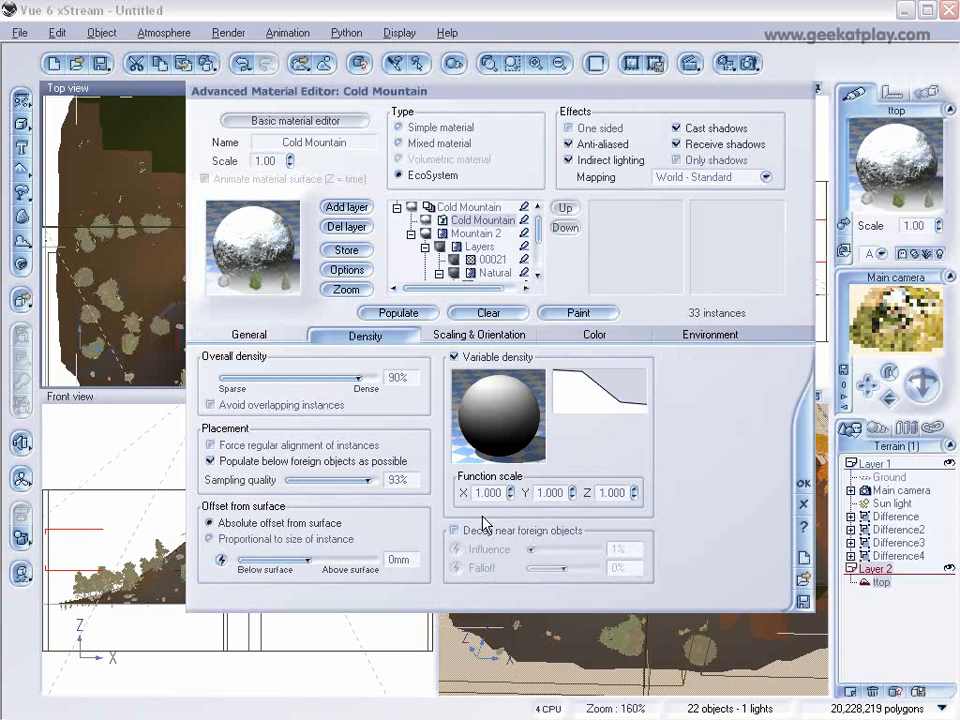
left_click(397, 314)
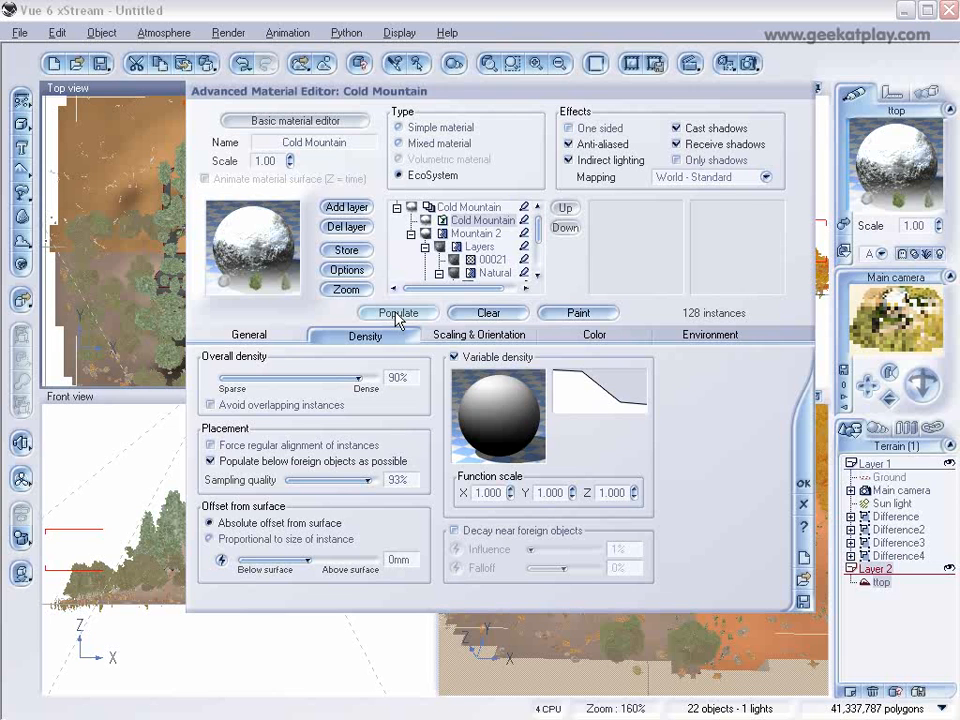
left_click(803, 484)
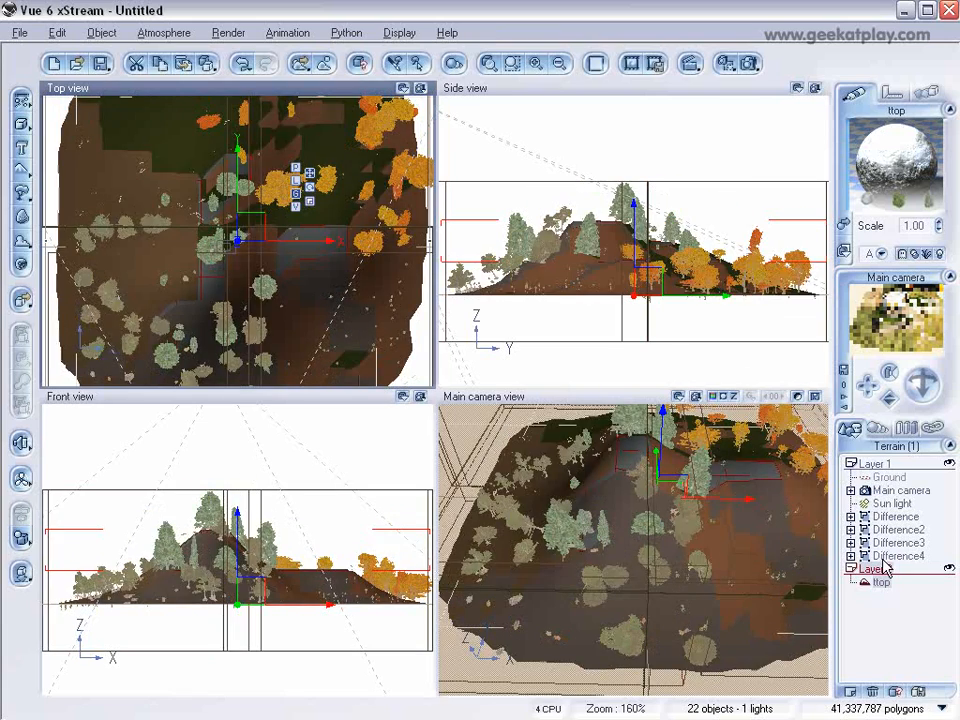
Step: Move the main camera back and lower, rotate it to face the whole terrain from the front, and start a render
left_click(898, 490)
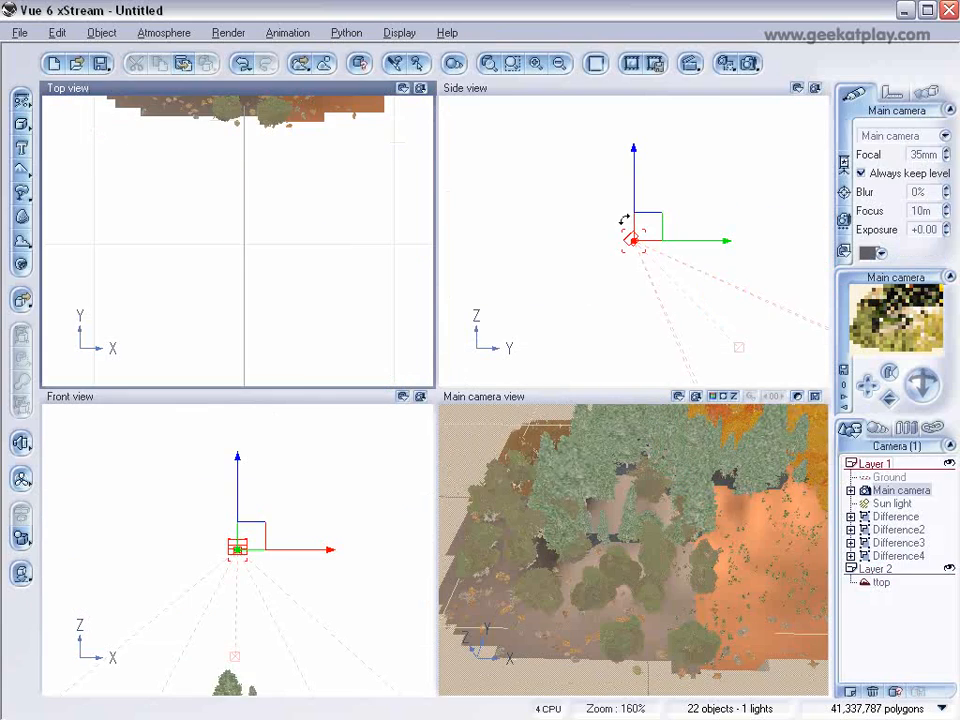
right_click_drag(728, 259, 717, 206)
scroll(677, 226, "down", 2)
left_click_drag(645, 211, 559, 206)
left_click_drag(922, 369, 899, 318)
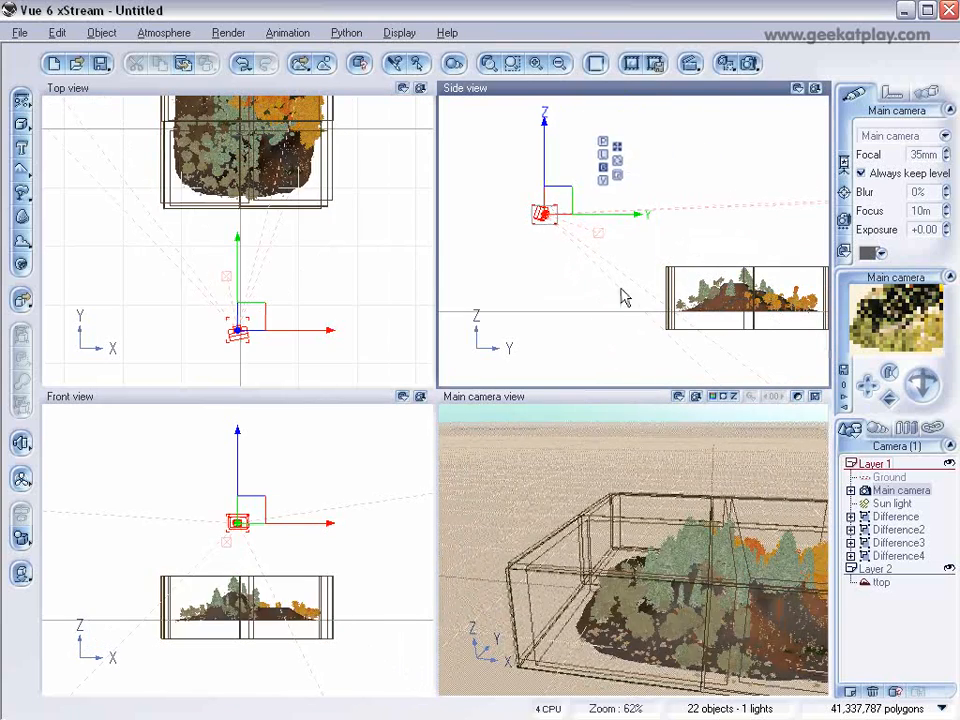
left_click_drag(574, 227, 604, 266)
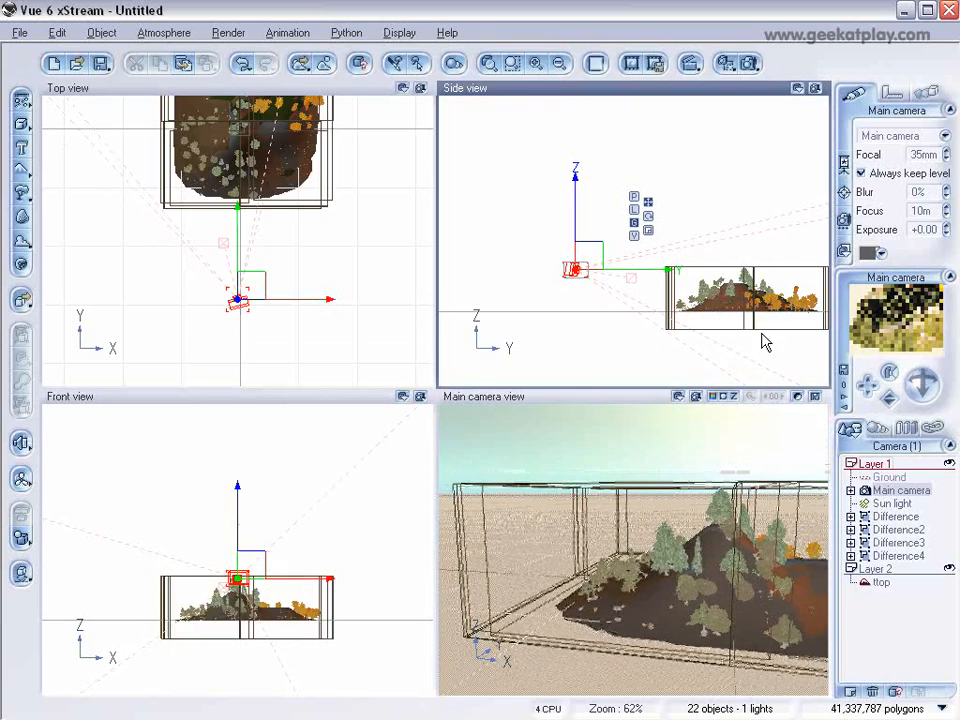
left_click_drag(919, 387, 925, 383)
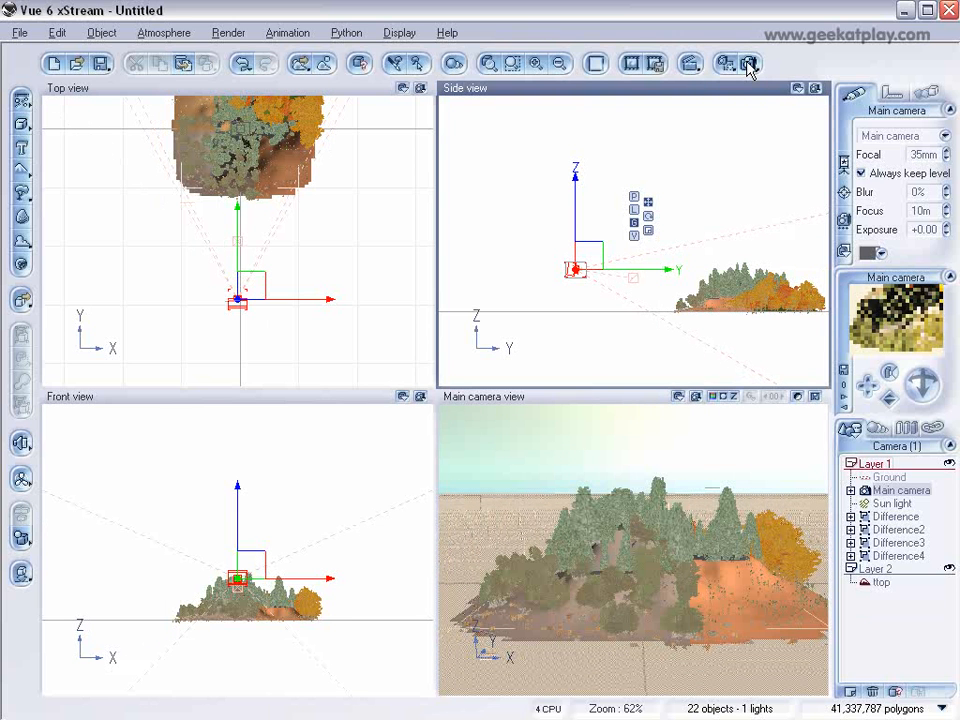
left_click(747, 64)
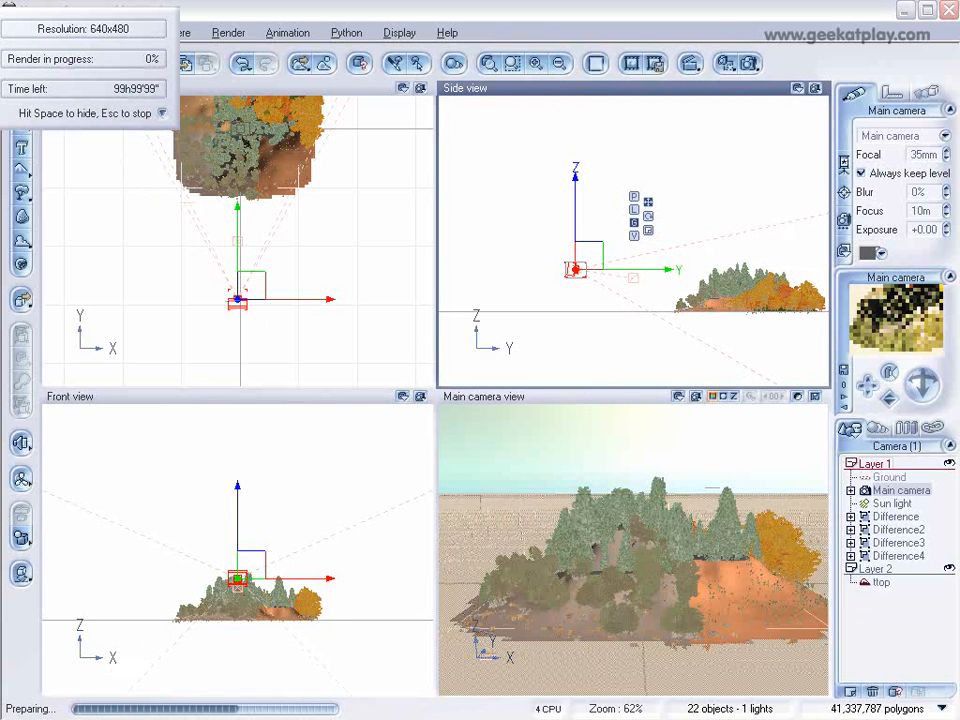
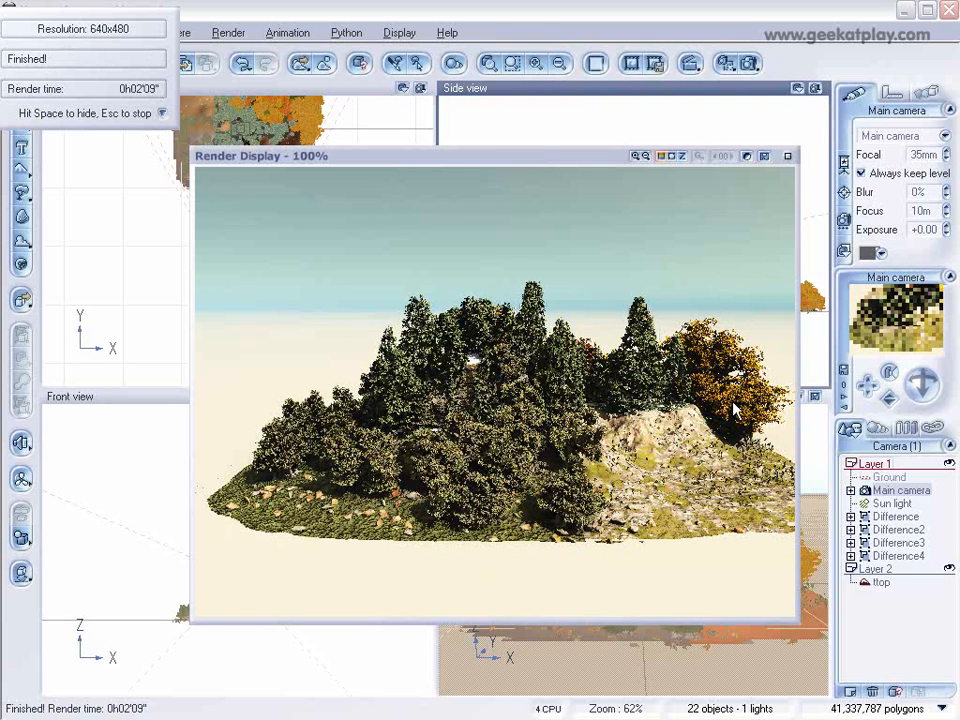
Step: Close the finished render, add a sphere primitive to the scene and move it over the terrain
left_click(788, 157)
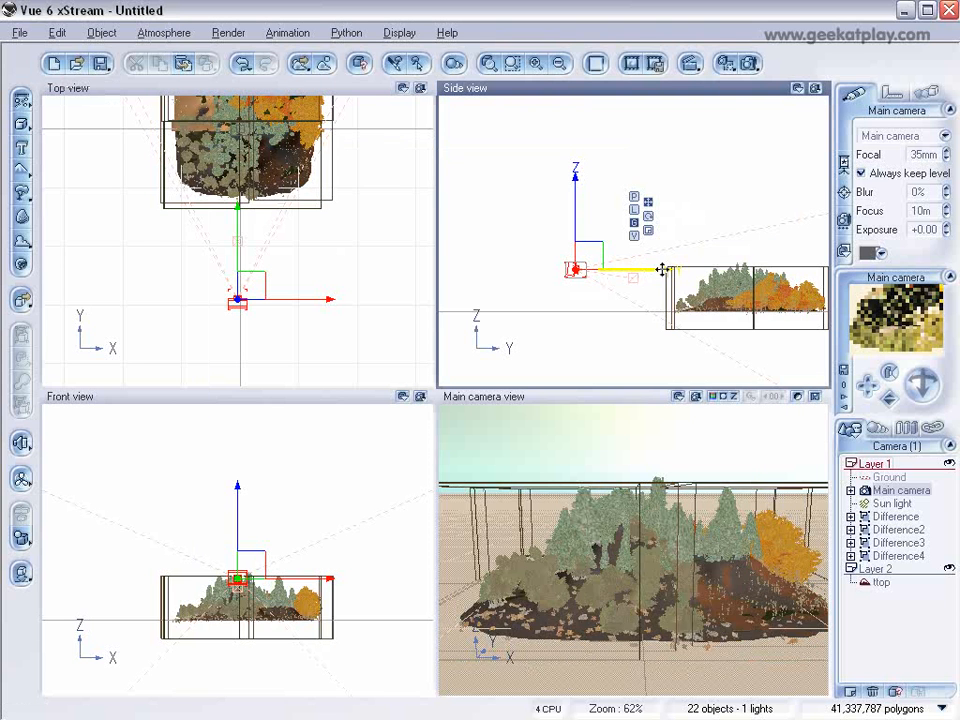
left_click(21, 124)
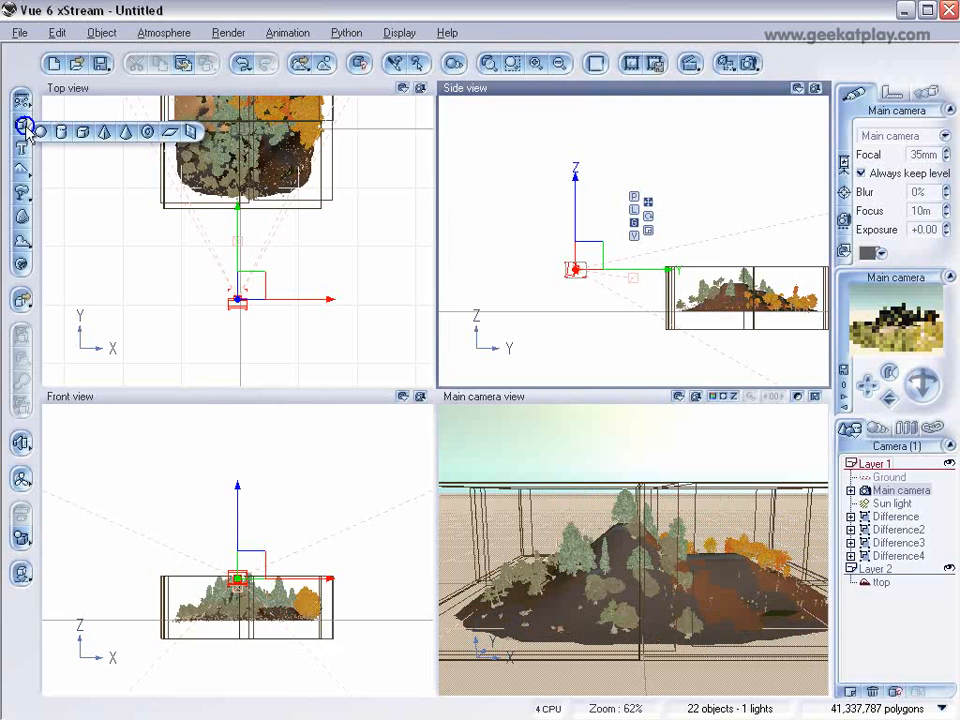
left_click(40, 132)
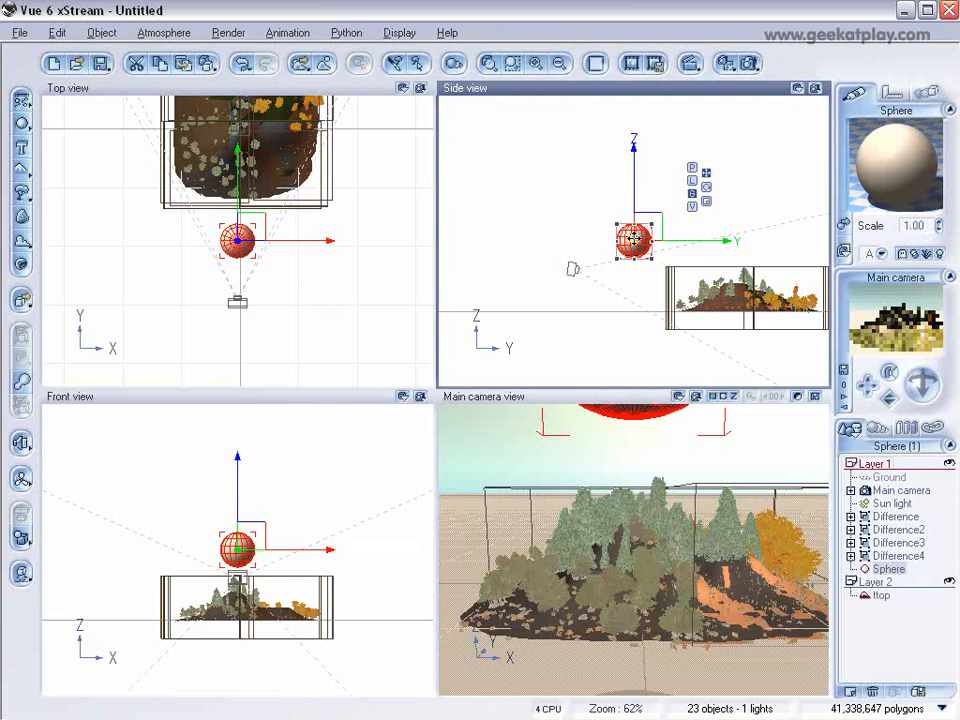
left_click_drag(642, 215, 745, 254)
Step: Enlarge the sphere until it encloses the whole terrain and centre it on the terrain
right_click_drag(361, 178, 371, 302)
left_click_drag(266, 244, 435, 150)
left_click_drag(362, 158, 282, 248)
left_click_drag(364, 148, 380, 141)
left_click_drag(275, 215, 264, 240)
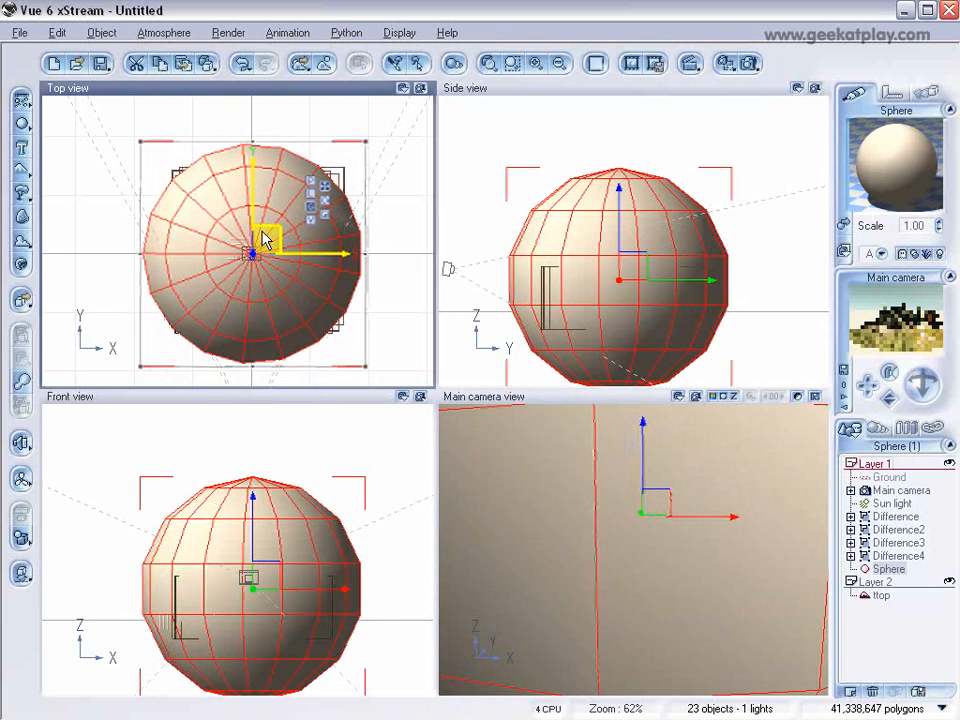
Step: Move the sphere into Layer 2 and the ttop terrain into Layer 1
left_click_drag(889, 569, 894, 607)
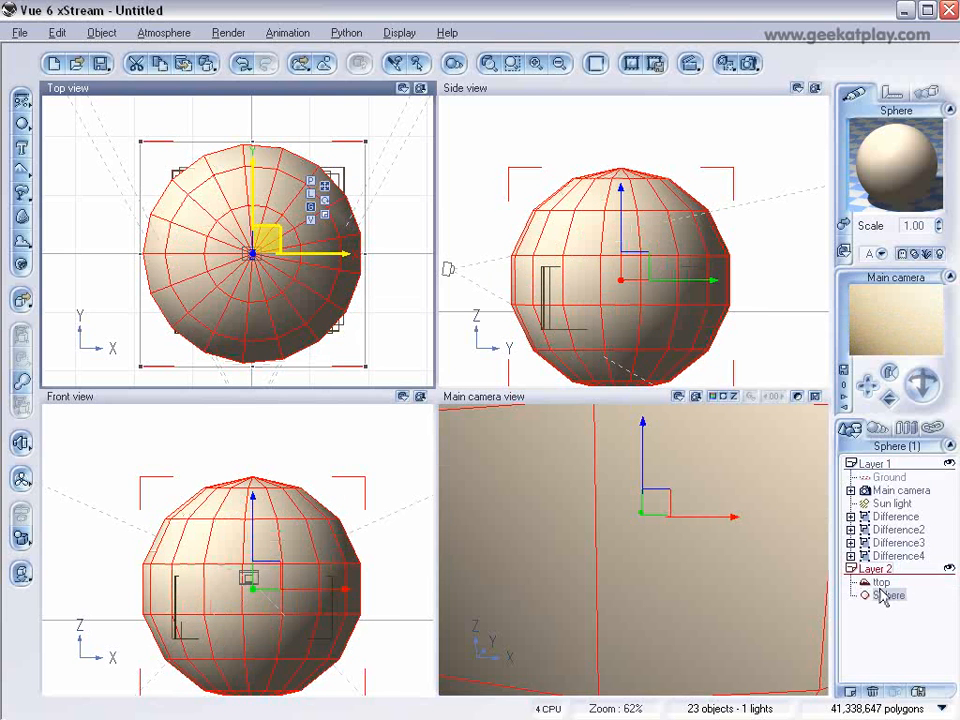
left_click(885, 569)
left_click(876, 567)
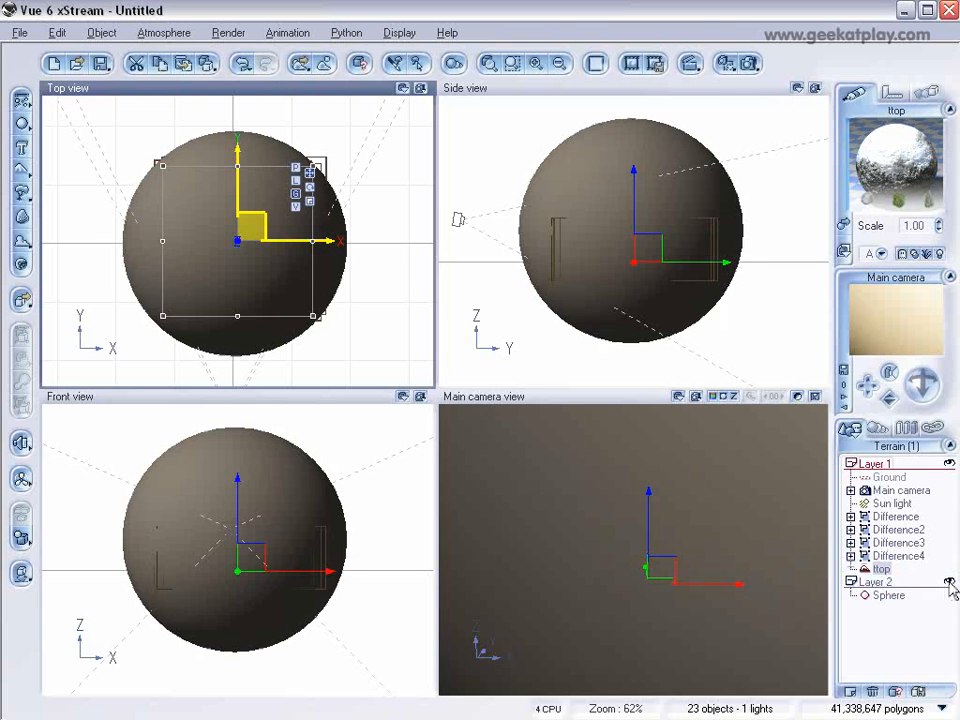
Step: Hide the sphere from render and hide Layer 2
left_click(870, 596)
right_click(885, 605)
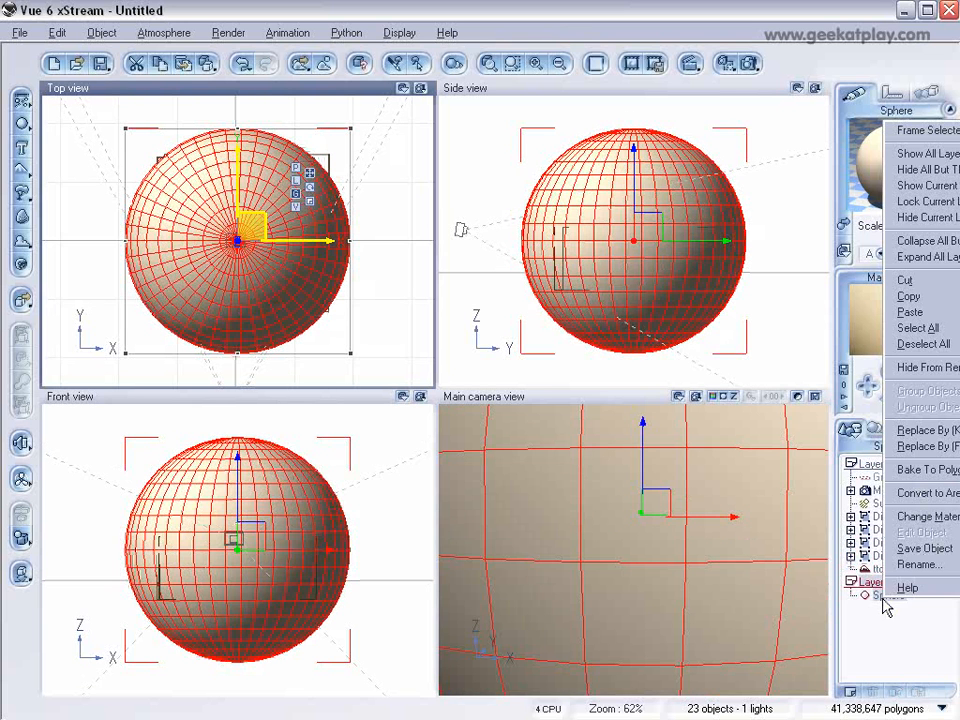
left_click(928, 367)
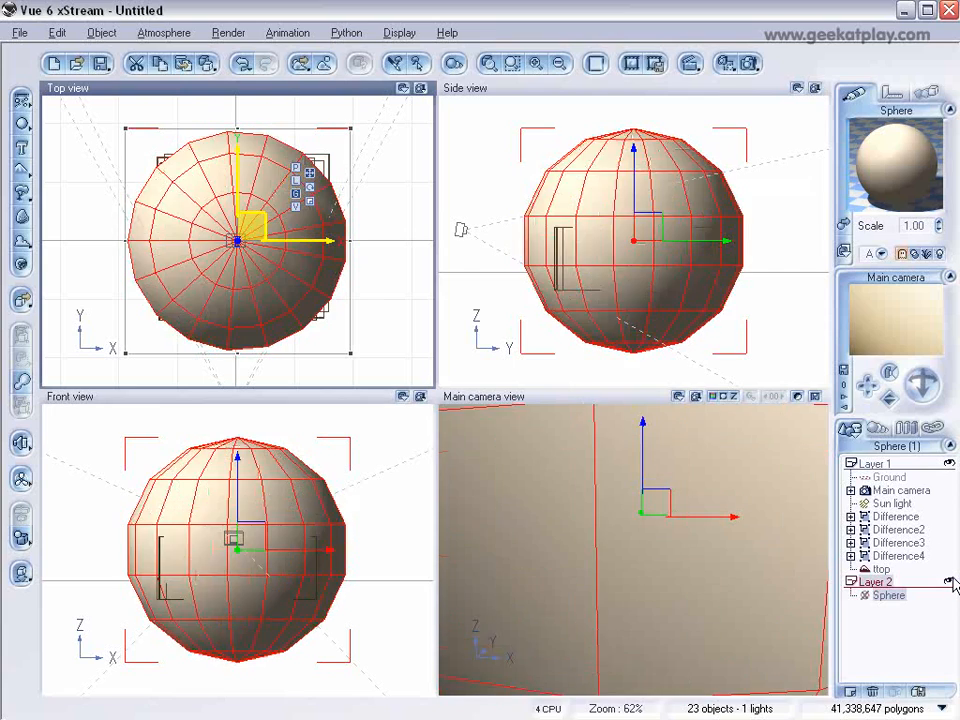
left_click(950, 584)
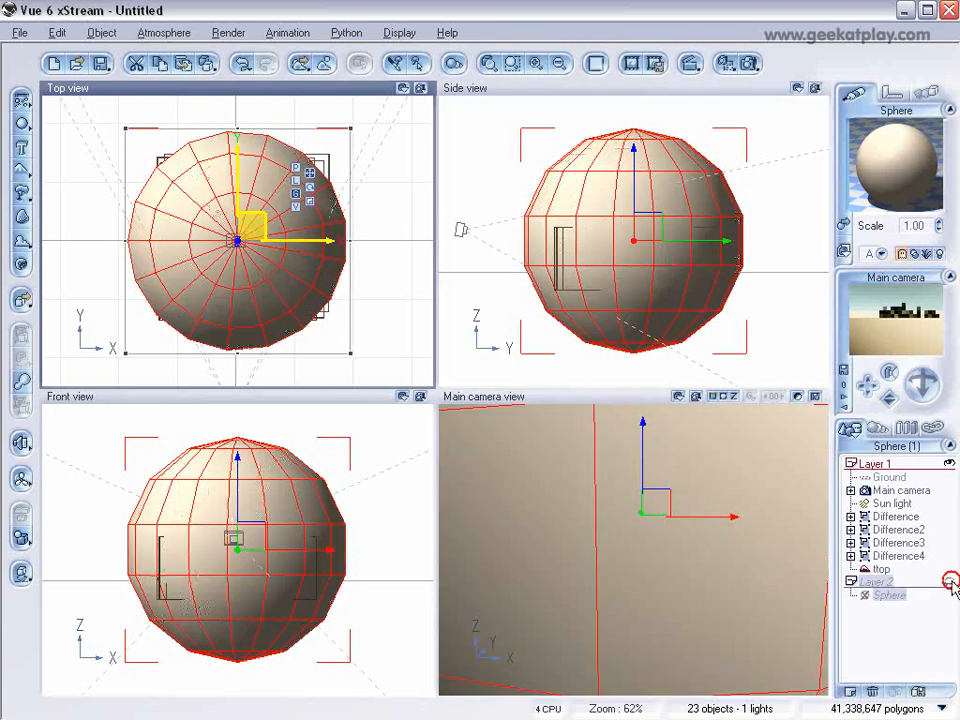
Step: Link the main camera to the sphere, keeping position, size and rotation linked
left_click(903, 491)
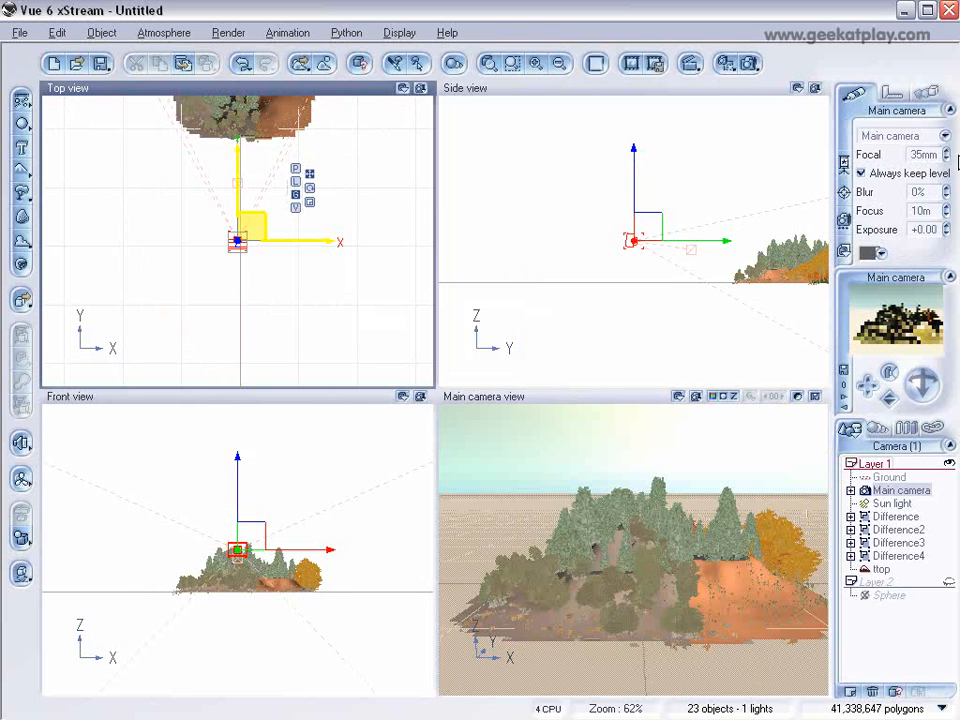
left_click(931, 93)
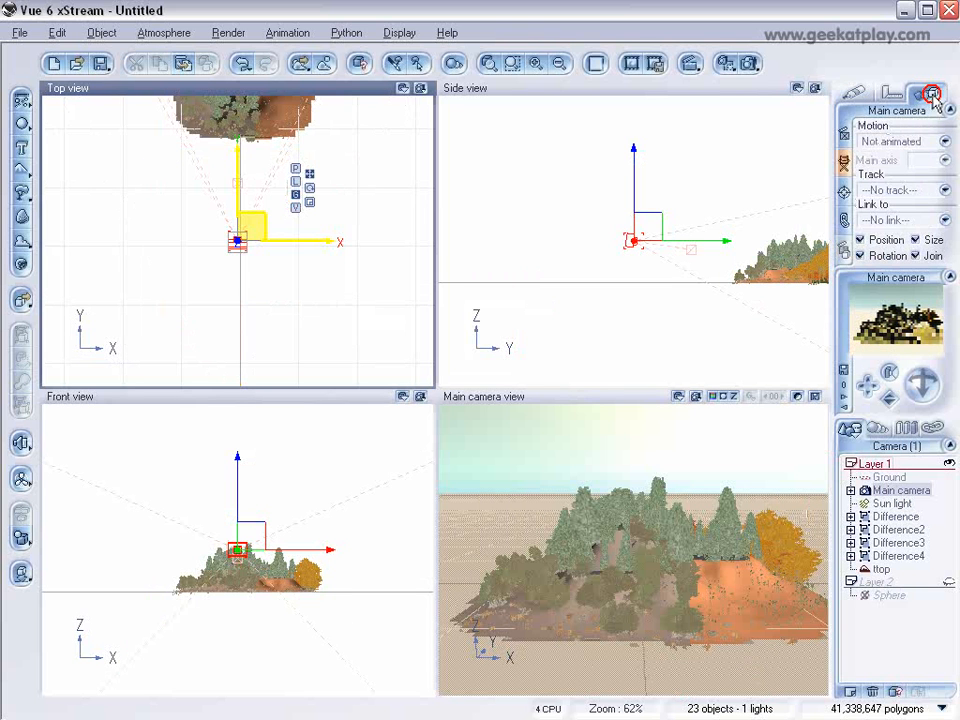
left_click(943, 221)
left_click(921, 343)
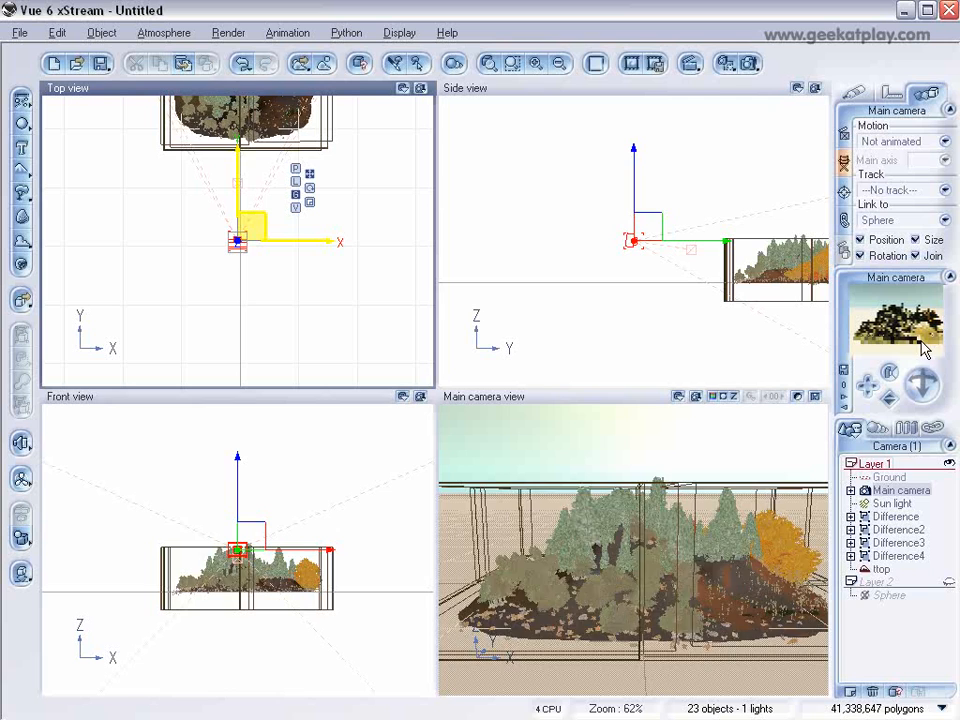
Step: Make the sphere's Default material fully see-through by setting its global transparency to 100%
left_click(889, 595)
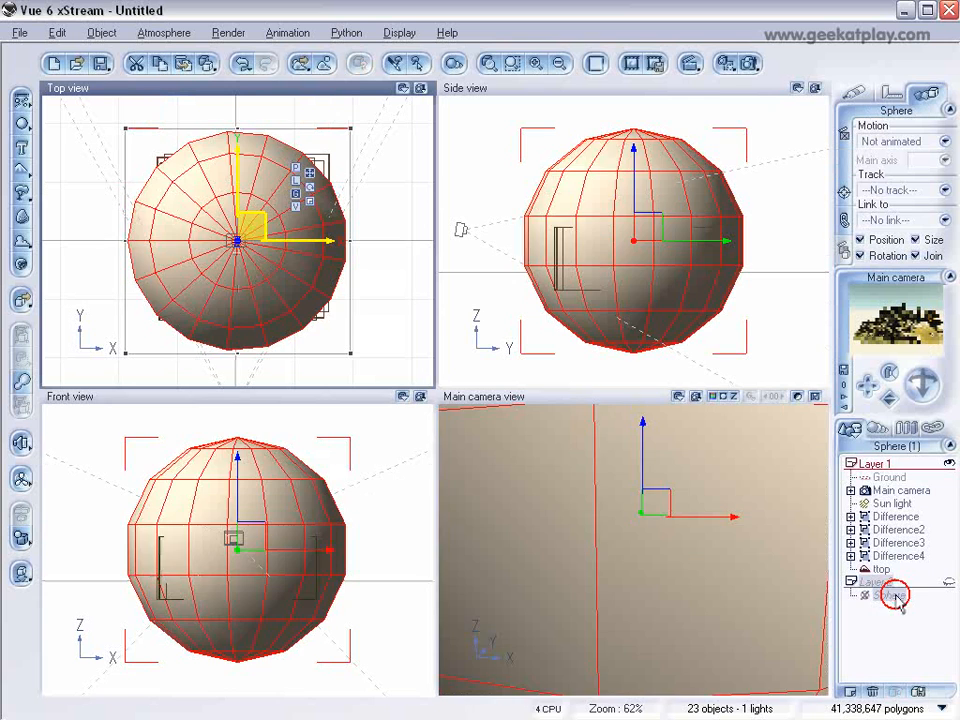
left_click(310, 188)
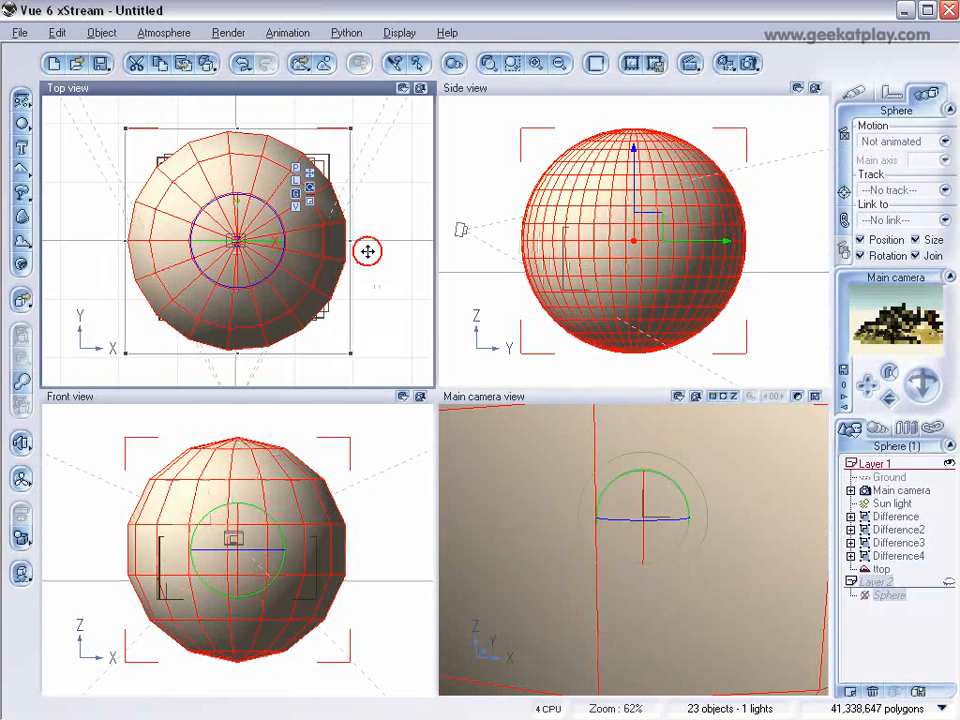
left_click(888, 595)
left_click(847, 92)
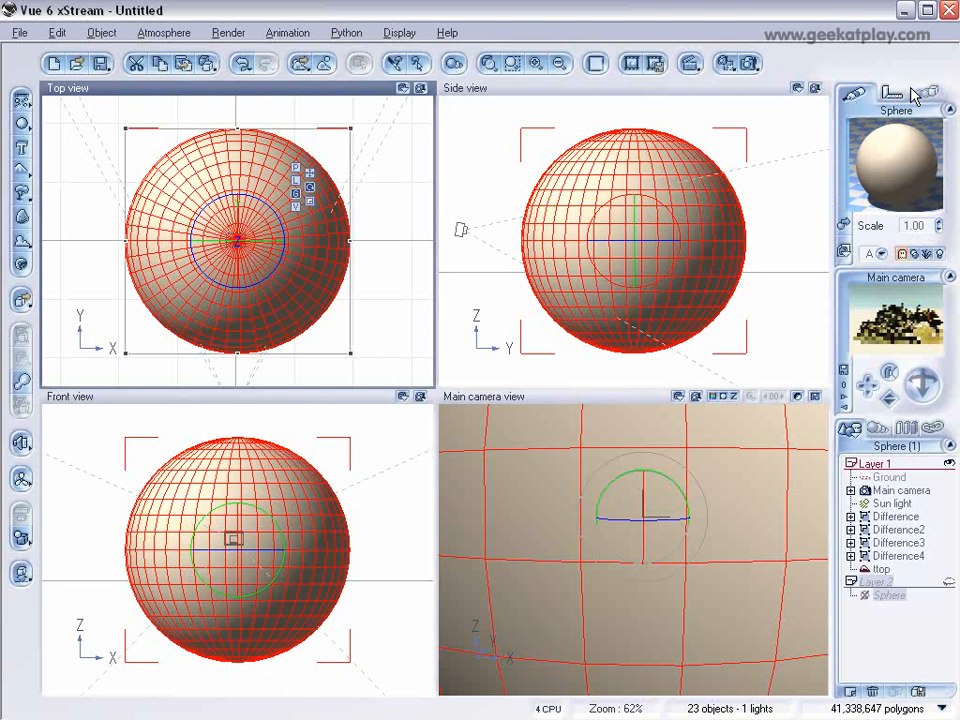
double_click(888, 163)
left_click(480, 335)
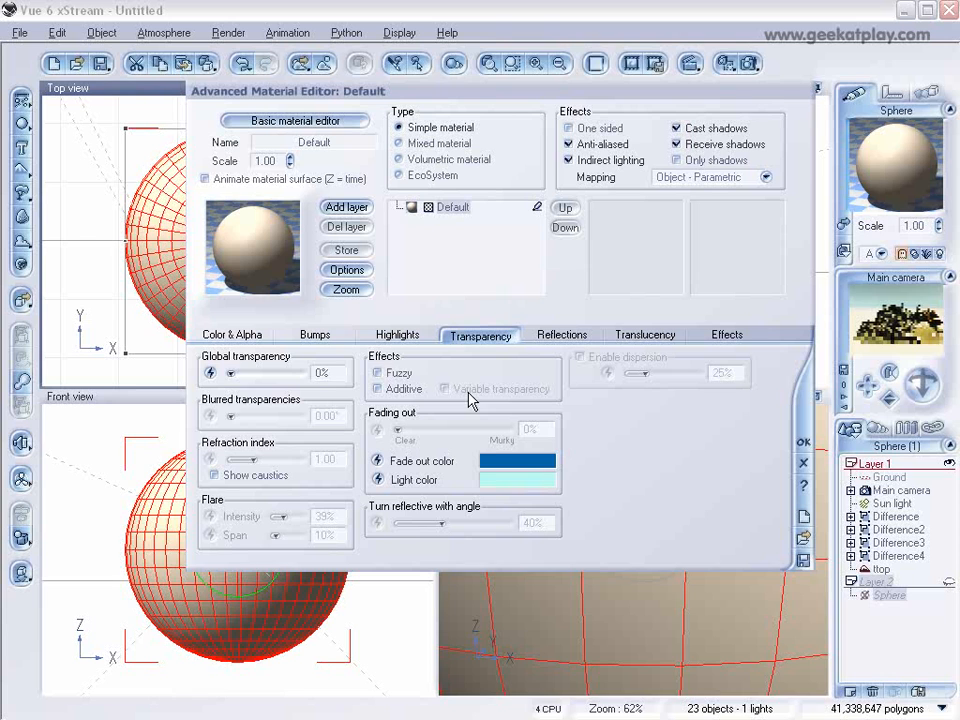
left_click(318, 373)
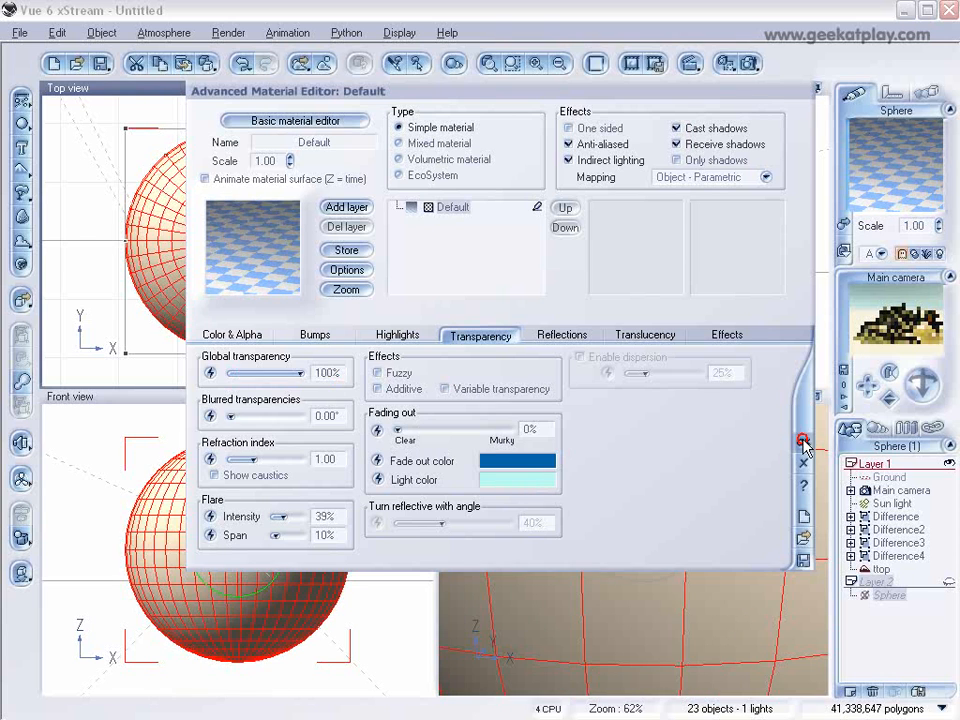
left_click(803, 441)
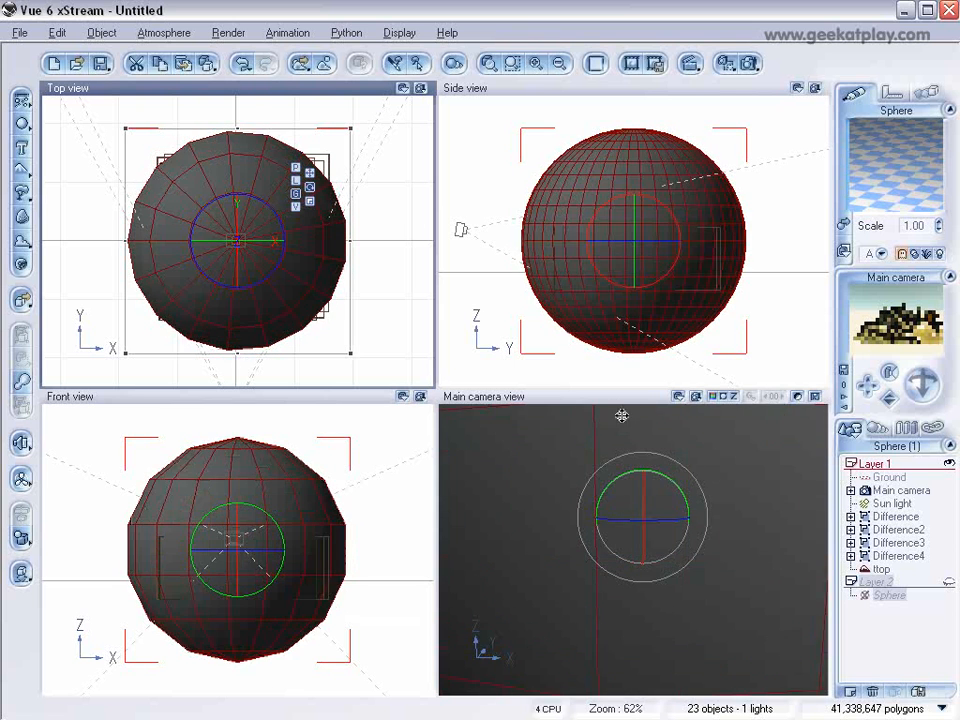
Step: Rotate the sphere about its vertical axis to swing the linked camera round to the terrain's back corner, and select the camera
left_click_drag(281, 272, 186, 259)
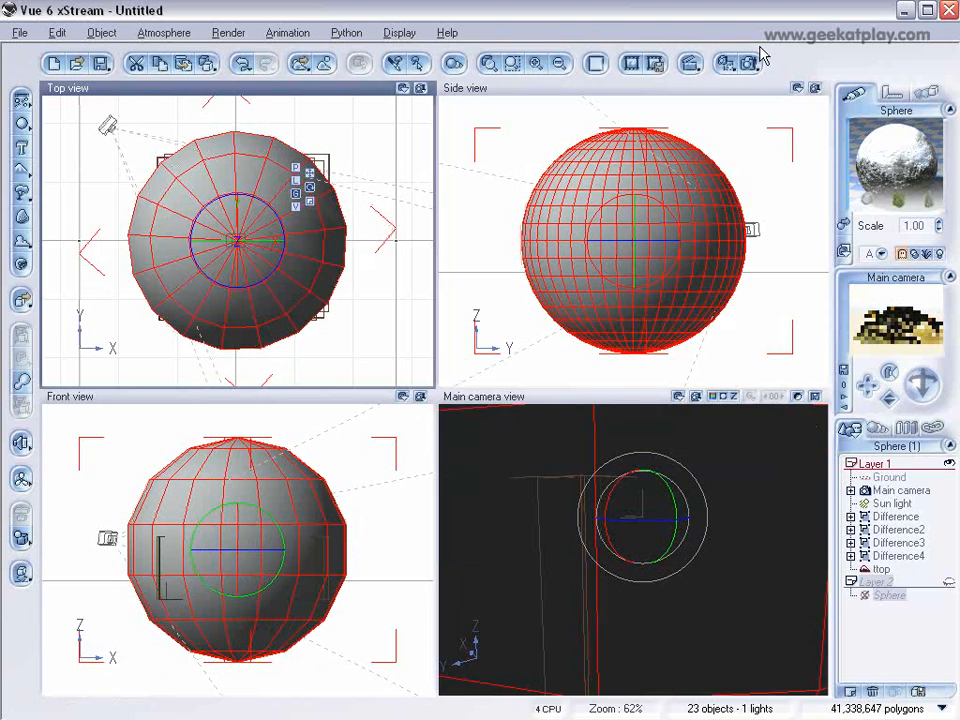
left_click(900, 490)
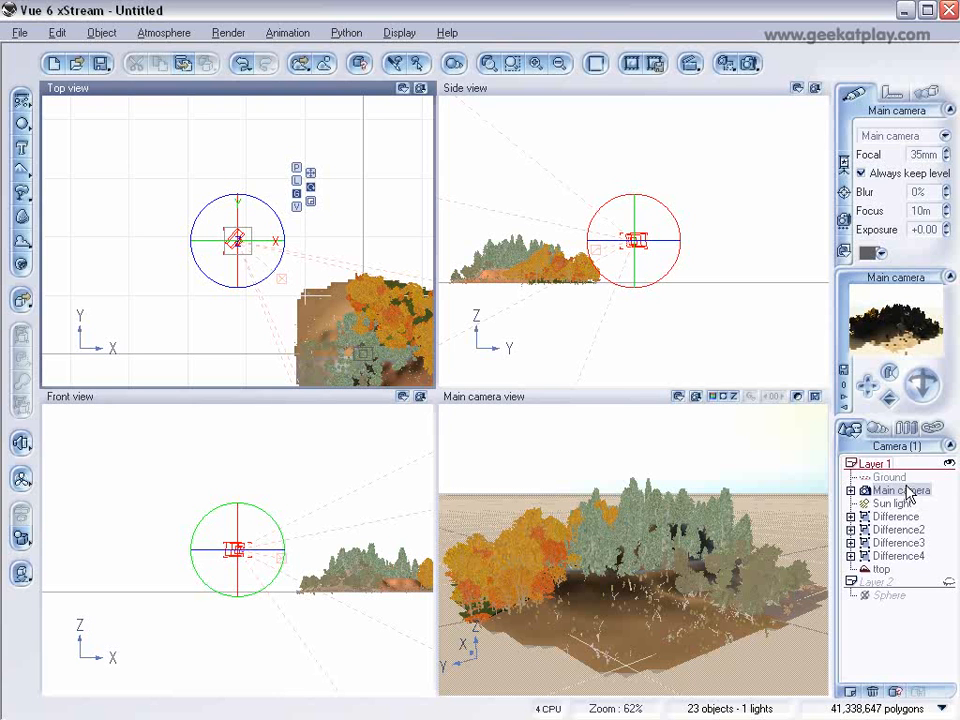
Step: Add an infinite water plane and adjust its height to the base of the terrain
left_click(21, 102)
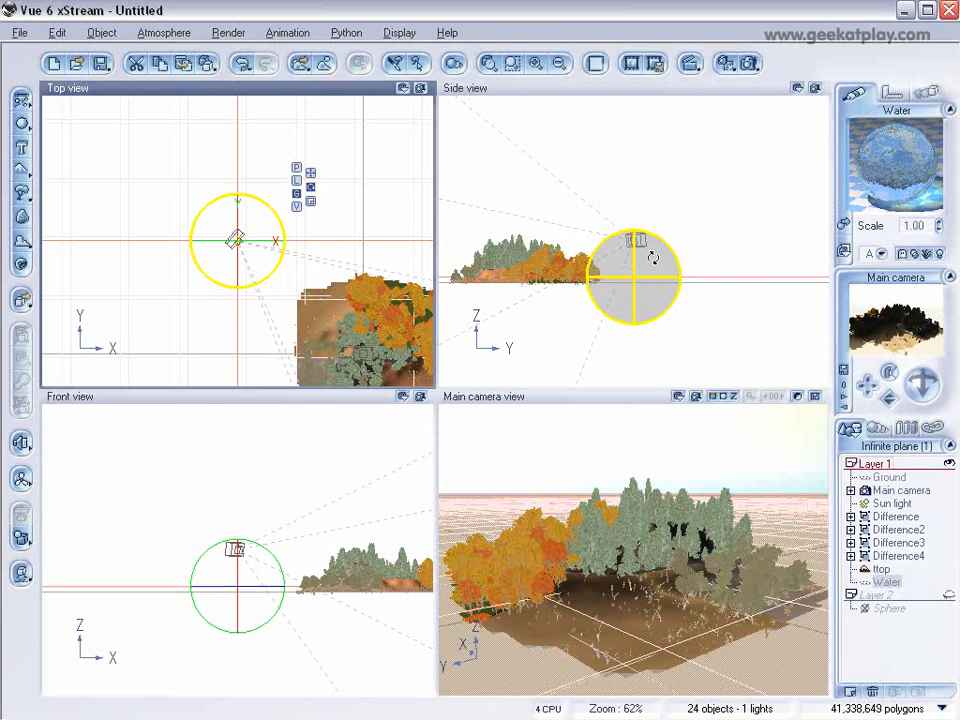
left_click(651, 267)
left_click(706, 211)
left_click(617, 274)
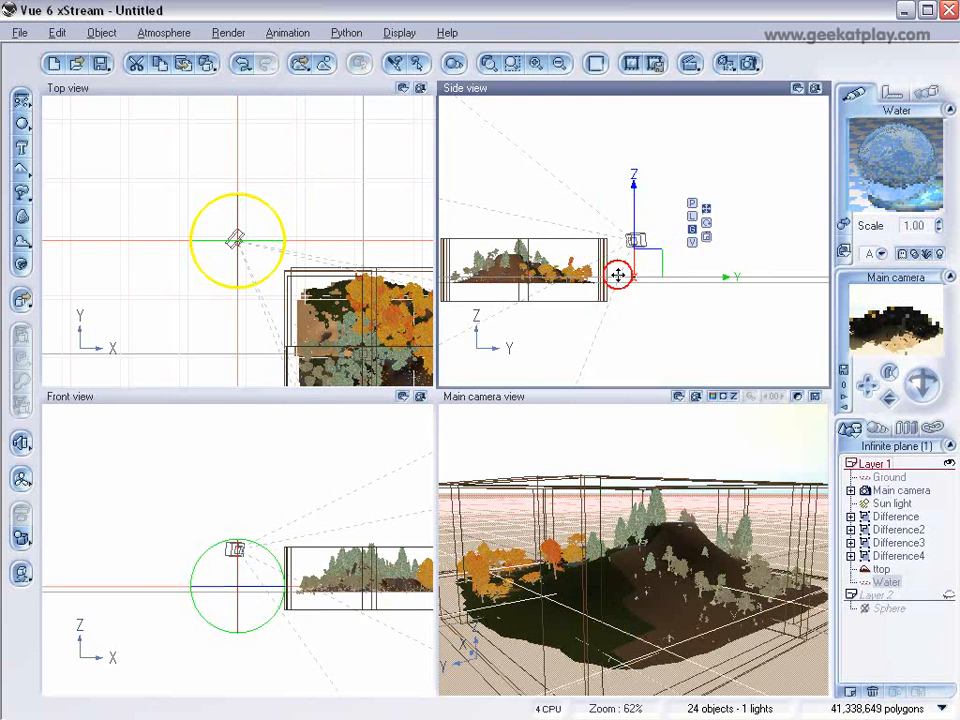
scroll(549, 302, "up", 1)
left_click_drag(633, 254, 632, 266)
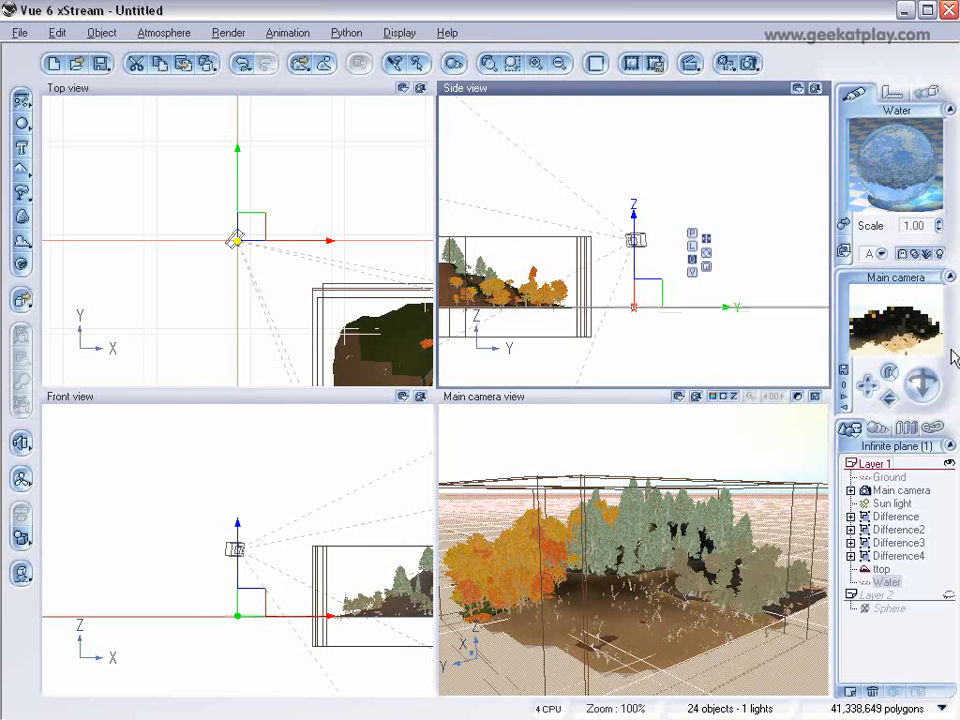
left_click(931, 371)
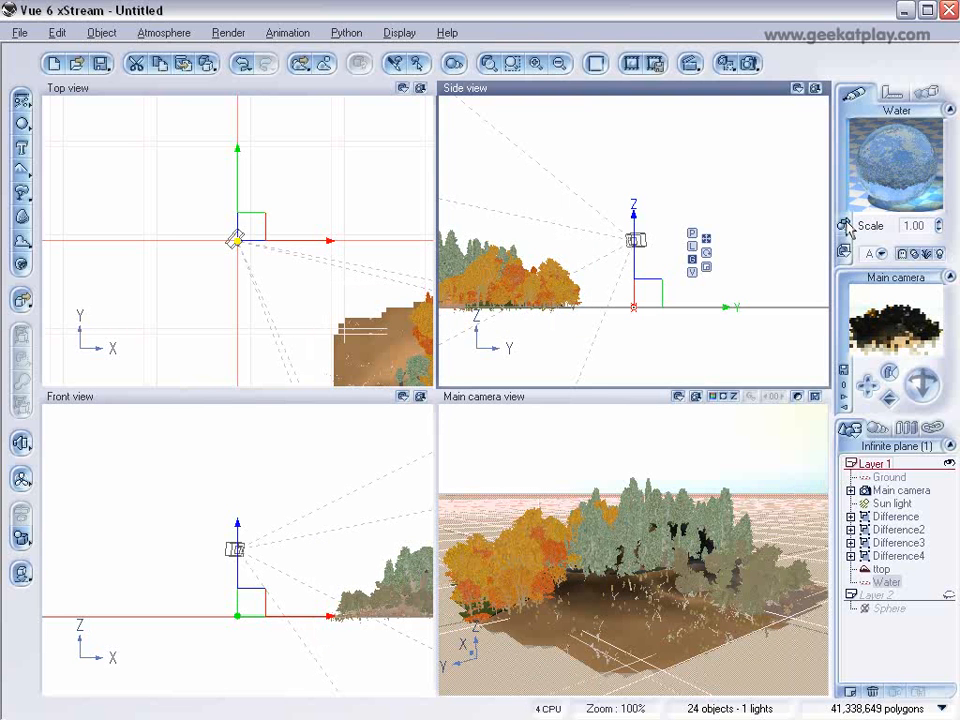
Step: Replace the water plane's material with Troubled green water from the Liquids collection and accept it
double_click(876, 212)
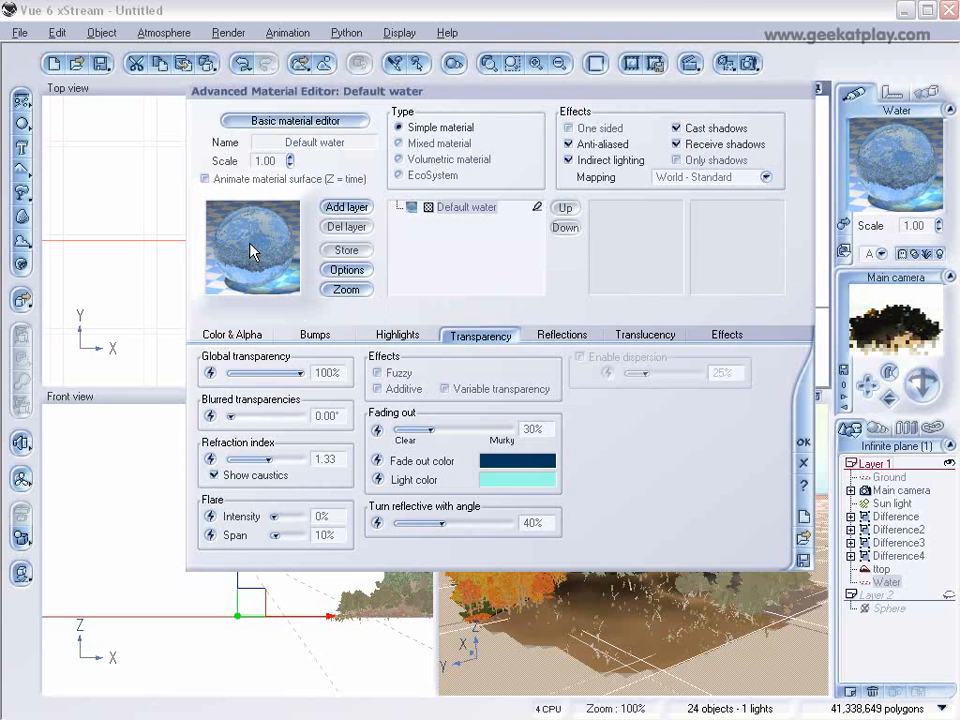
left_click(252, 252)
left_click(114, 257)
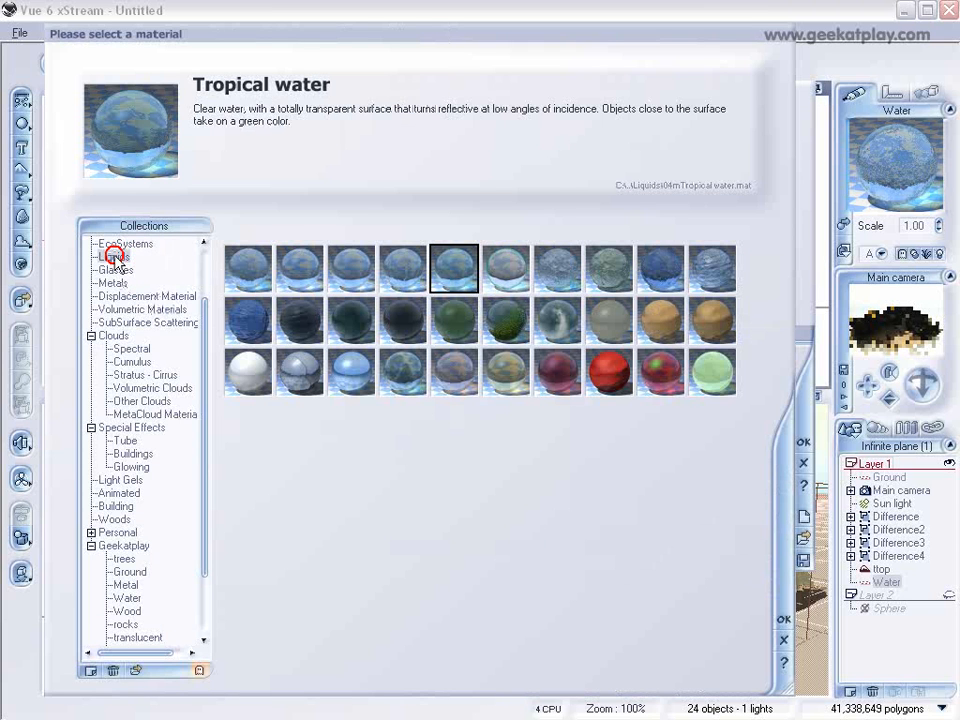
left_click(677, 283)
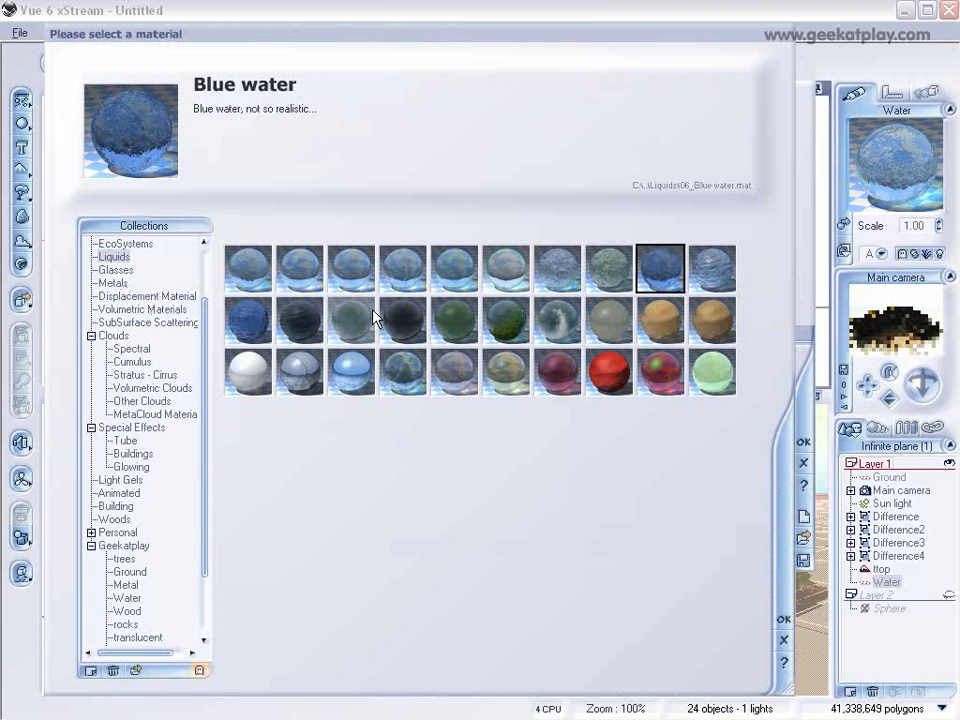
left_click(455, 320)
left_click(614, 271)
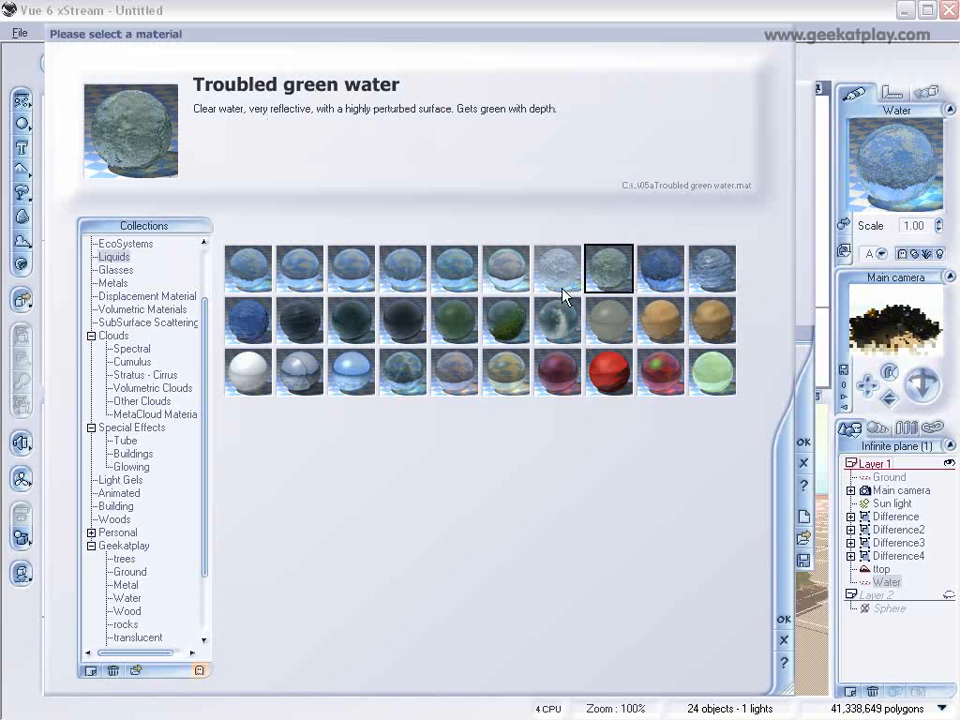
left_click(784, 619)
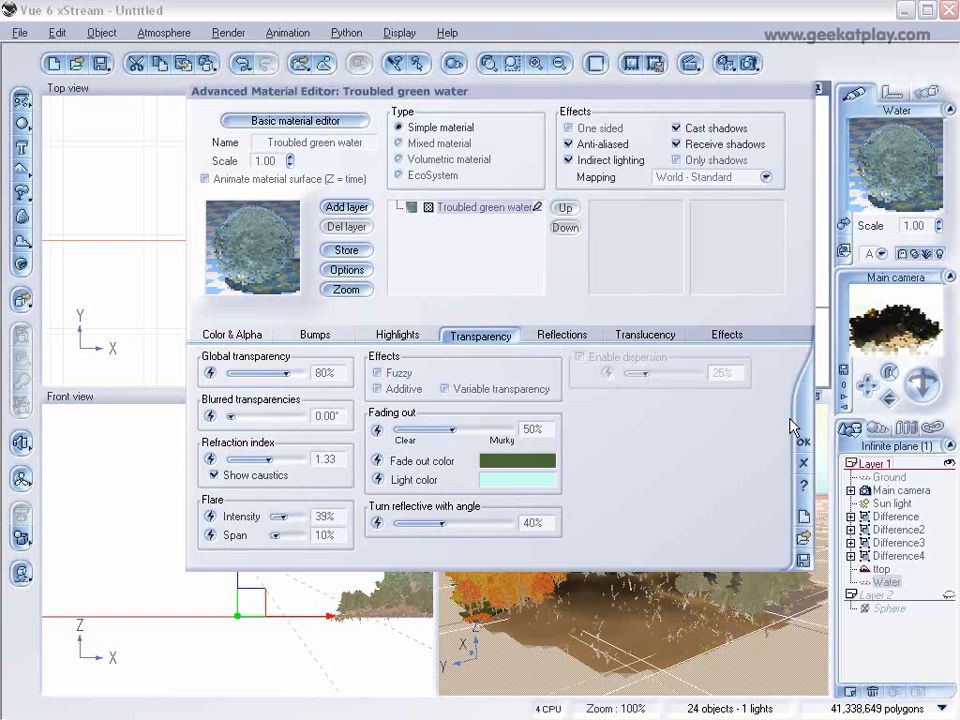
left_click(801, 446)
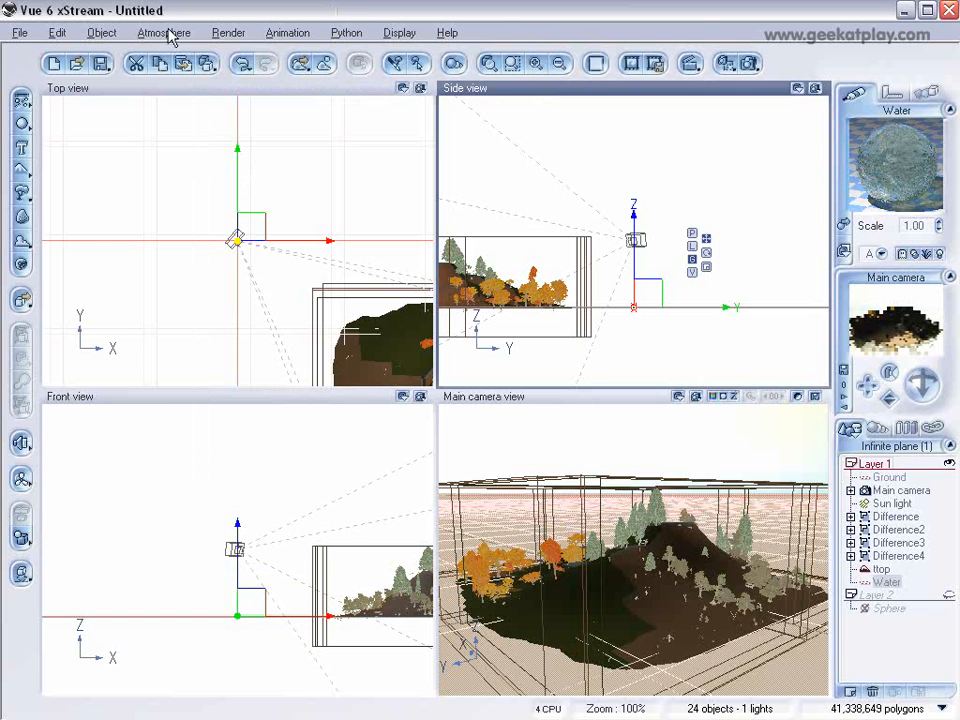
Step: Load the atmosphere with white clouds over pale desert hills from the Geekatplay collection
left_click(168, 34)
left_click(238, 113)
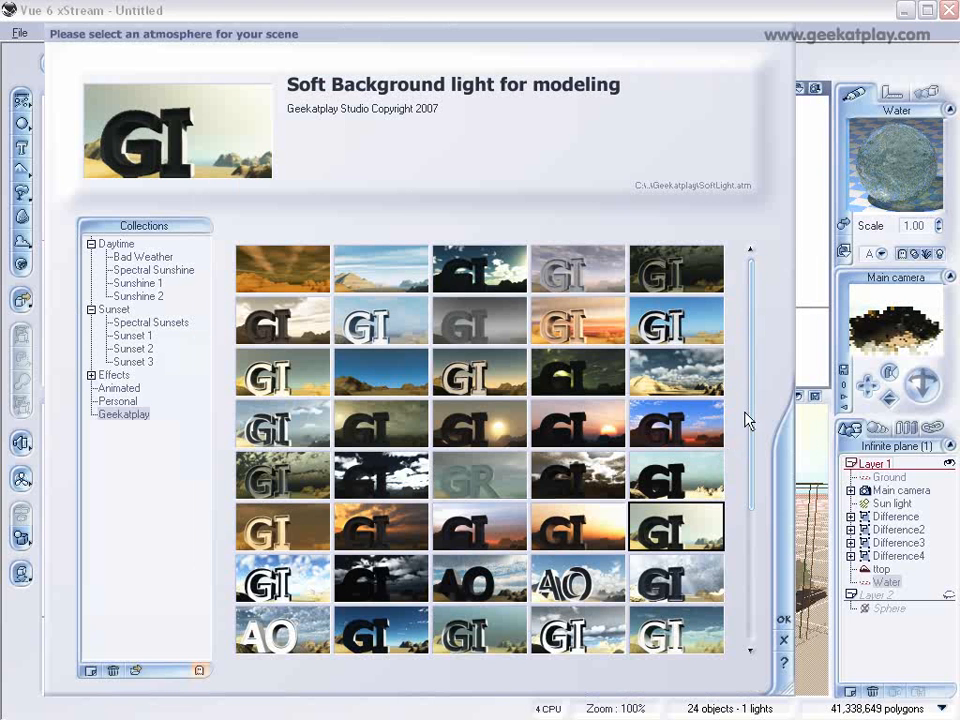
scroll(755, 493, "down", 3)
left_click_drag(754, 484, 757, 500)
scroll(760, 470, "up", 1)
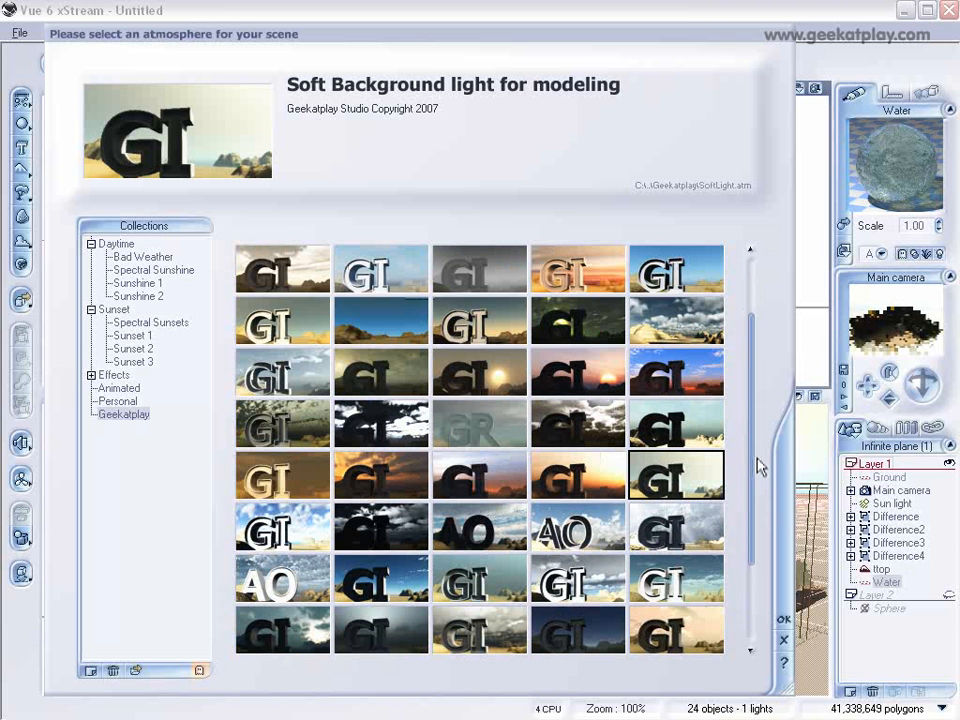
left_click(692, 320)
left_click(782, 617)
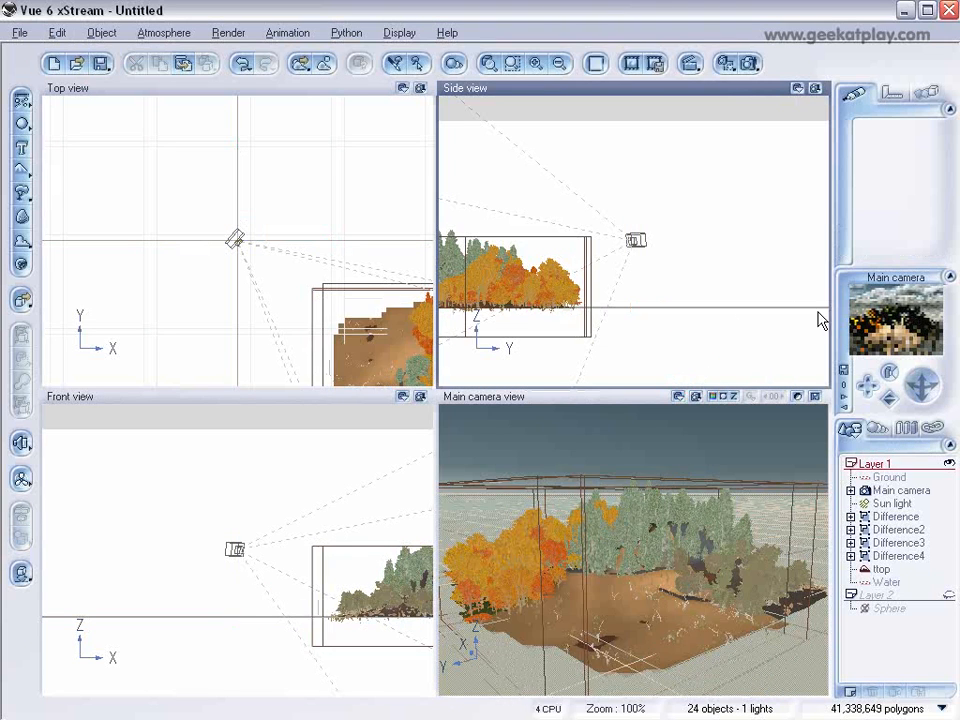
Step: Centre the terrain in the top view and add a MetaCloud to the scene
right_click_drag(304, 219, 100, 98)
mouse_move(385, 287)
right_mouse_down()
mouse_move(396, 214)
mouse_move(390, 231)
right_mouse_up()
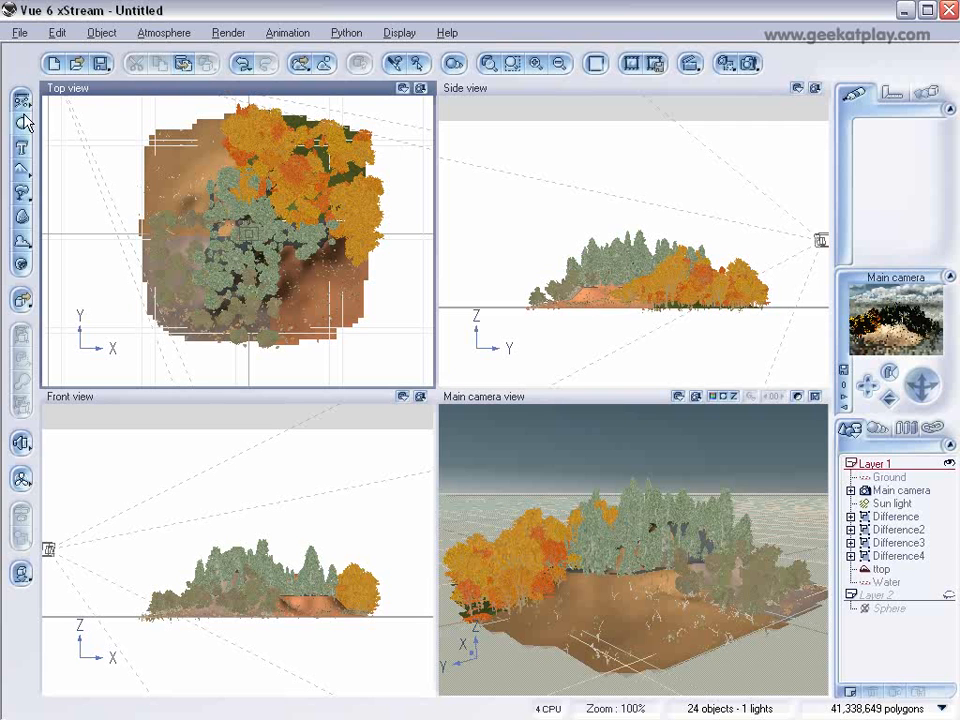
left_click(22, 242)
scroll(272, 223, "down", 5)
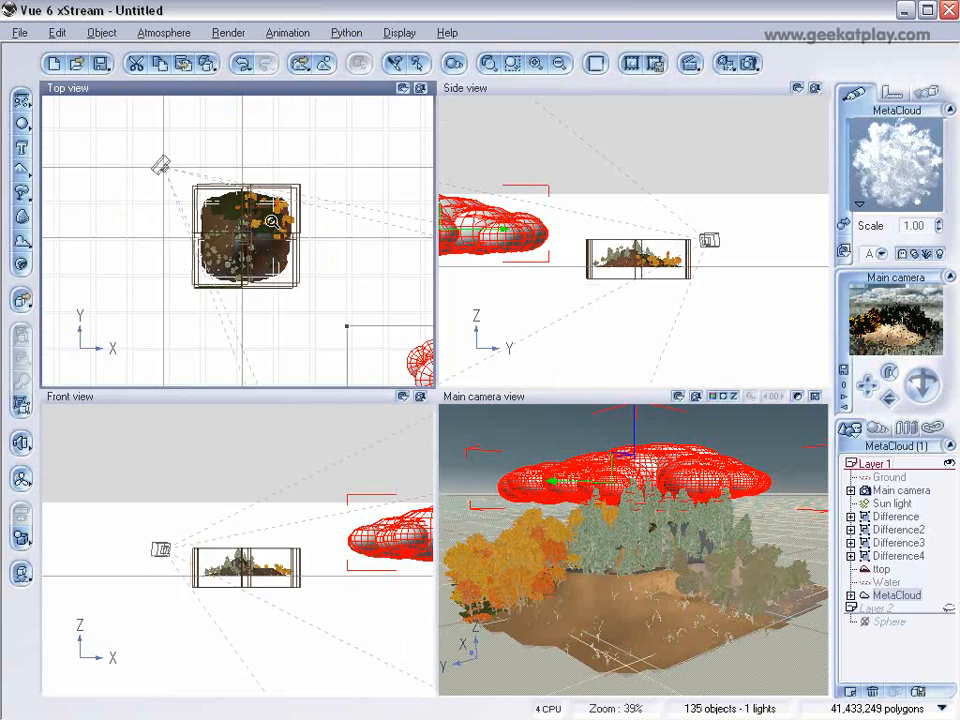
Step: Scale the MetaCloud down to roughly the terrain's size and move it beside the terrain's lower-left corner in the top view
scroll(272, 222, "down", 2)
left_click_drag(416, 368, 279, 212)
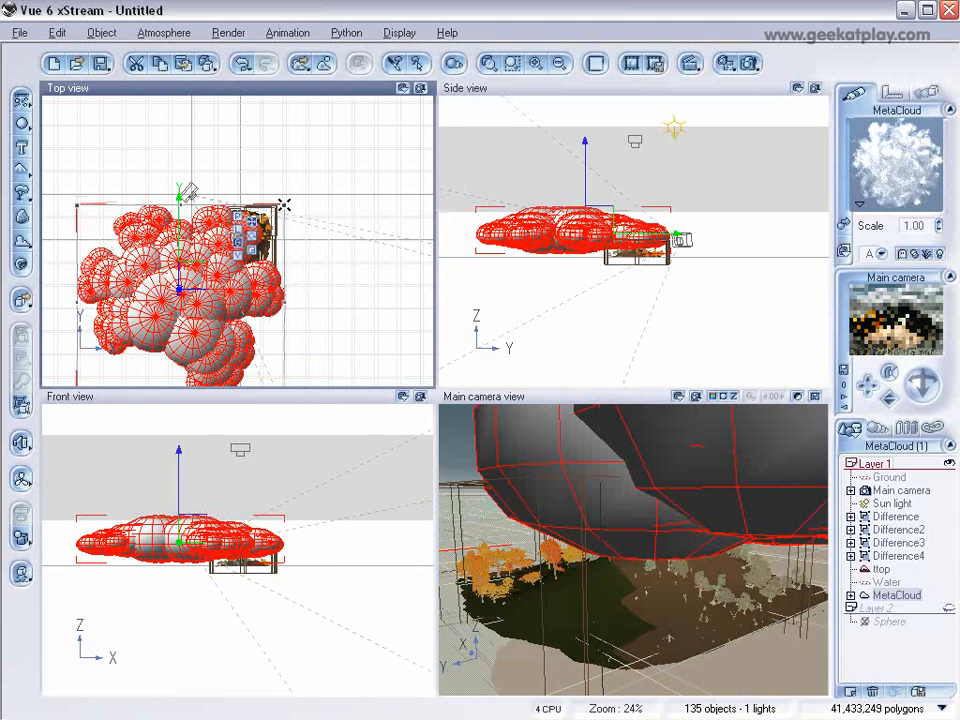
left_click_drag(448, 210, 628, 214)
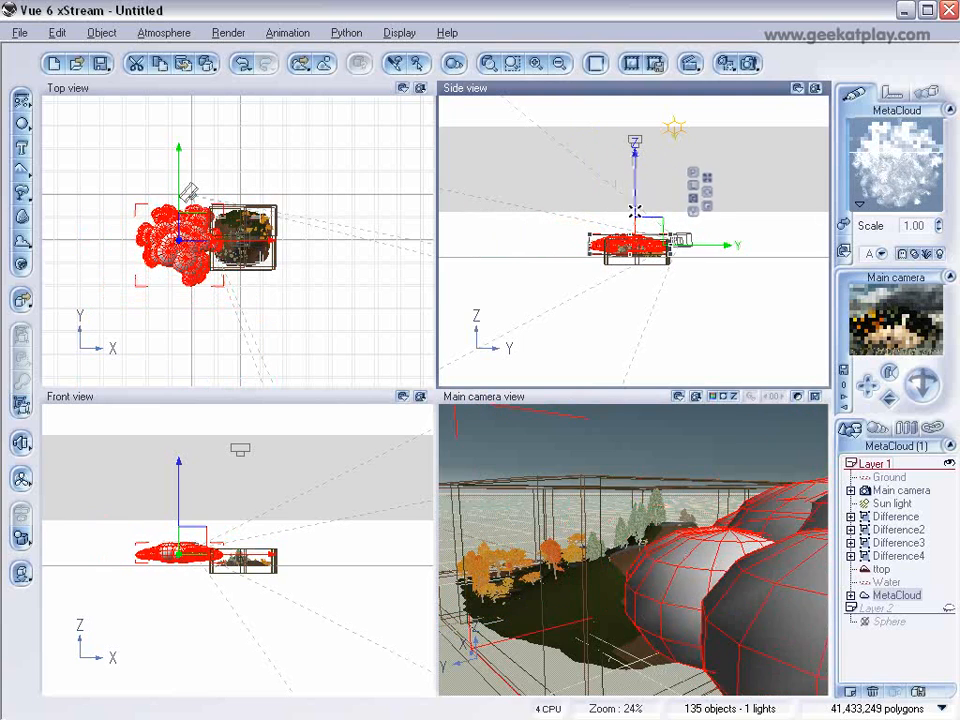
left_click_drag(198, 230, 225, 266)
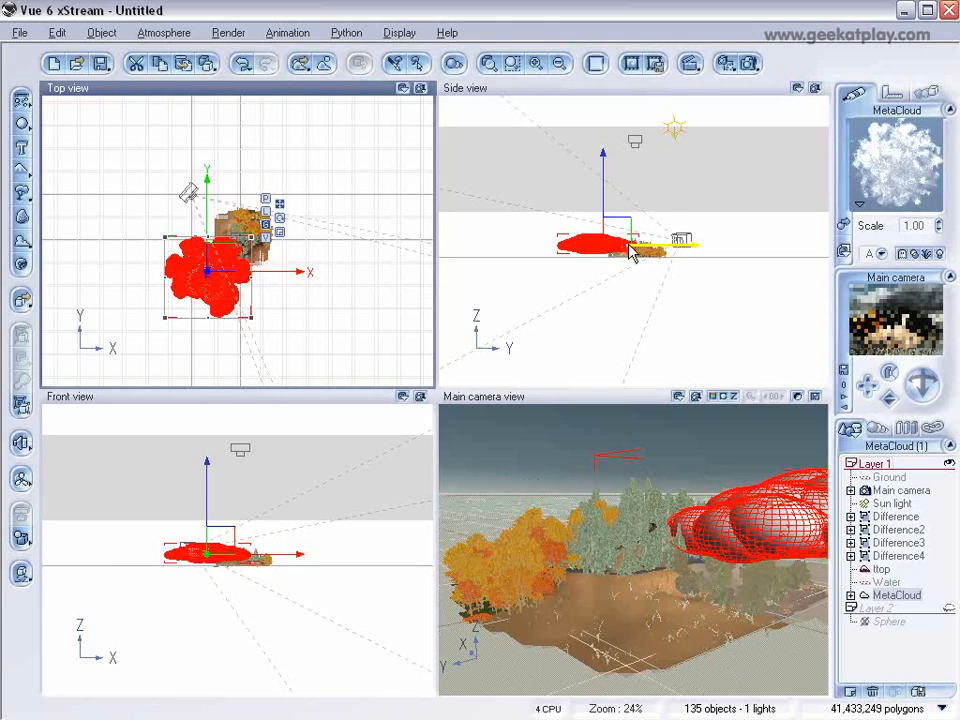
Step: Raise the MetaCloud above the treetops and shift it so it partly overlaps the terrain's lower-left area in the top view
scroll(631, 252, "up", 3)
left_click_drag(522, 242, 556, 208)
left_click_drag(690, 180, 572, 208)
left_click_drag(478, 219, 579, 217)
left_click_drag(127, 284, 191, 290)
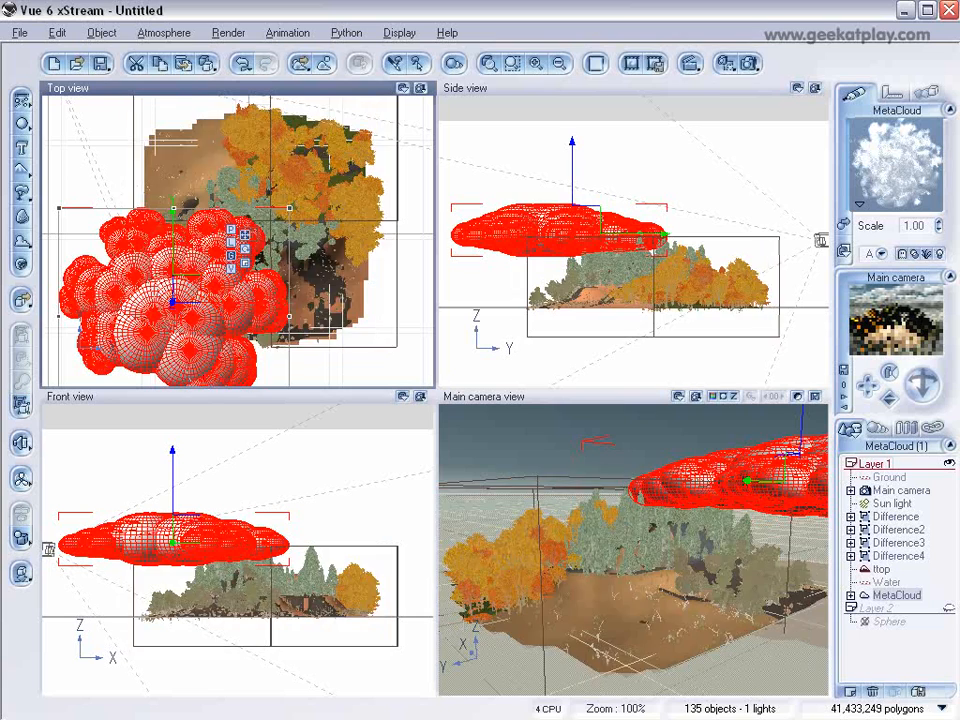
Step: Show the animation timeline, dismiss the Animation Wizard, and add a keyframe to all properties of the hidden-layer sphere at 0 seconds
left_click(691, 65)
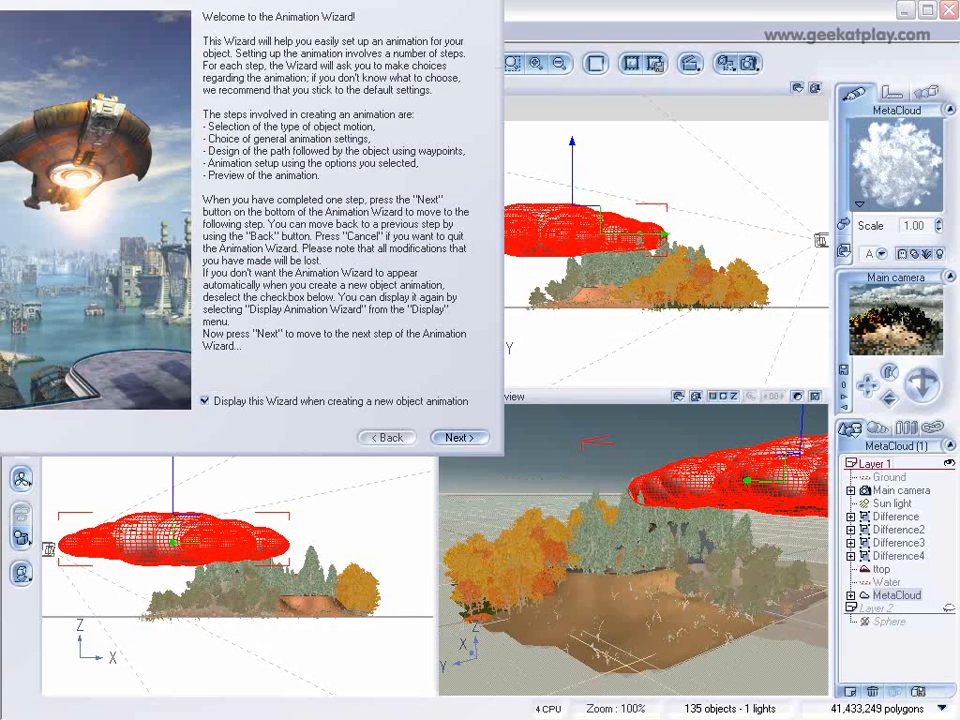
left_click(490, 1)
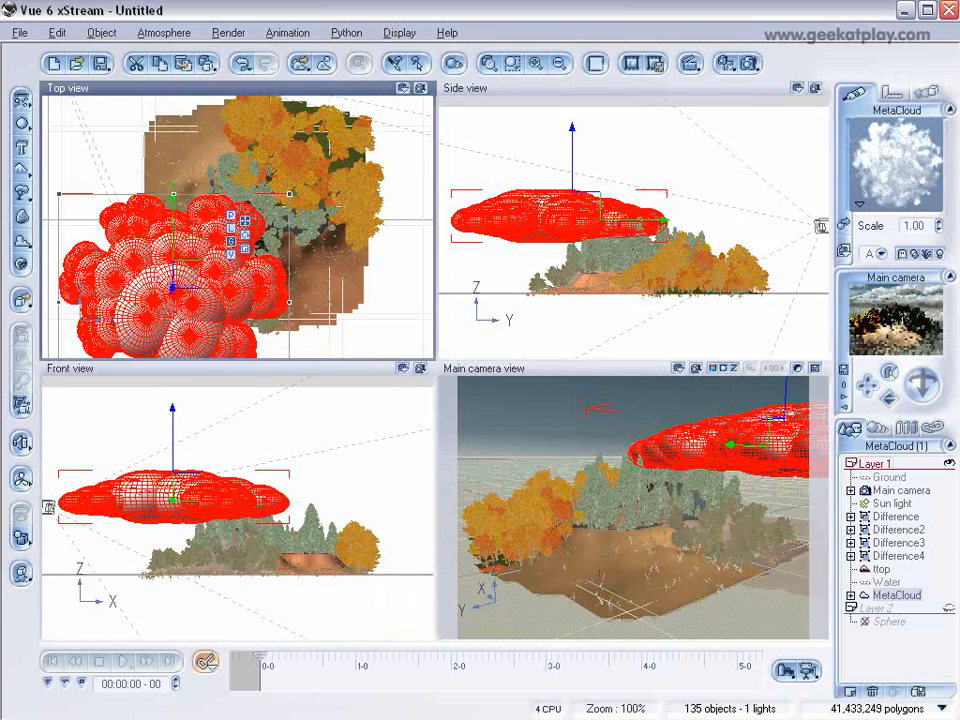
left_click(890, 621)
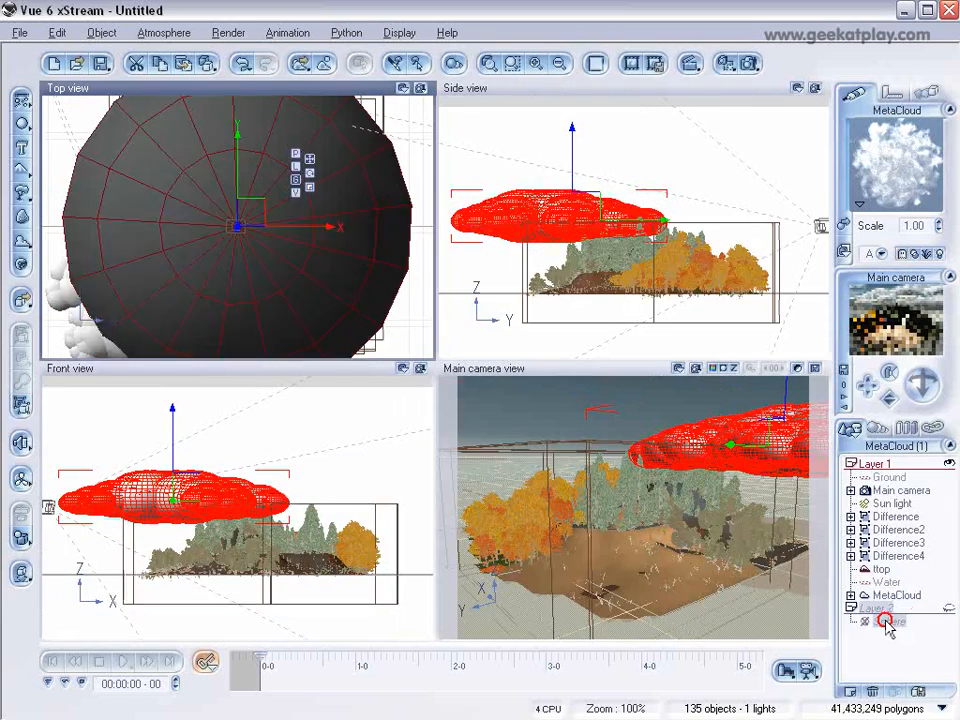
left_click(200, 660)
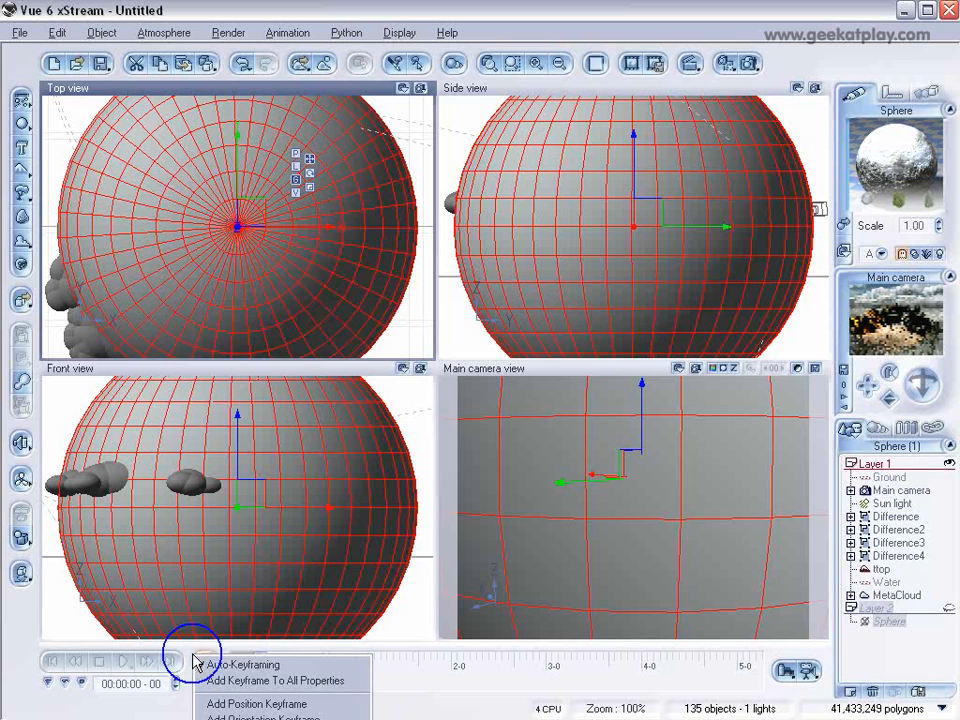
left_click(265, 680)
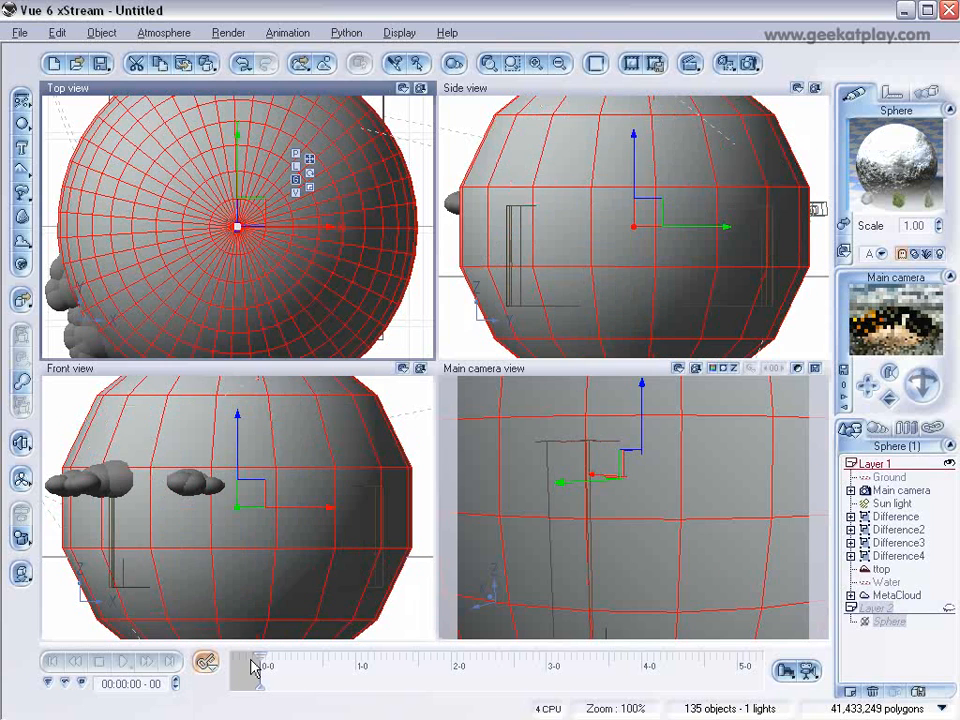
Step: Move the current time to 8 seconds and add a keyframe to all properties of the sphere
left_click_drag(258, 663, 337, 661)
left_click_drag(645, 673, 689, 656)
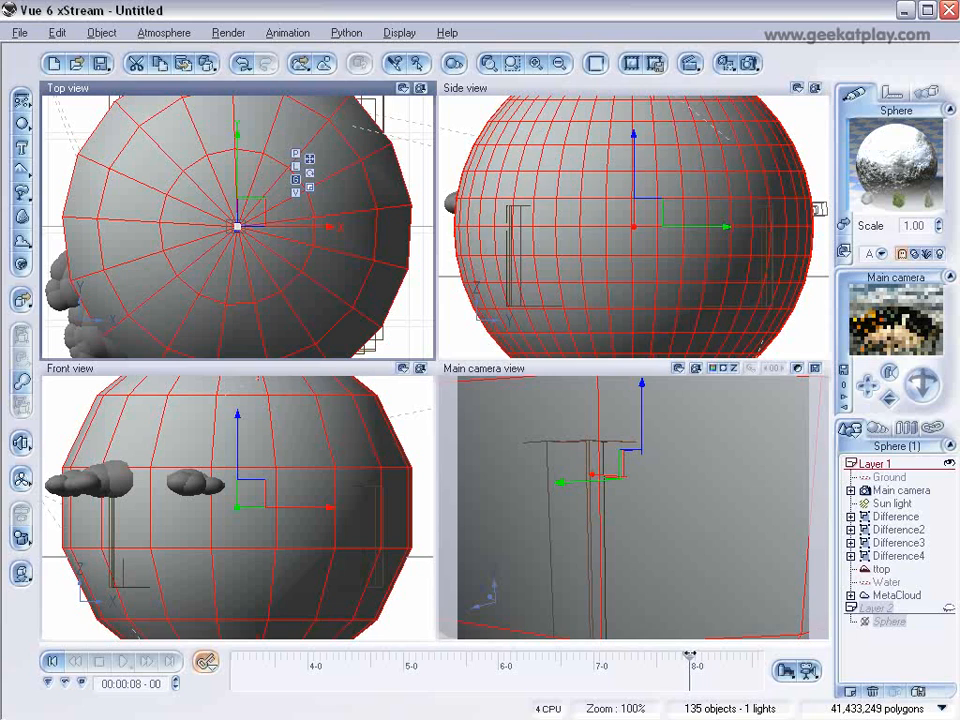
left_click(205, 661)
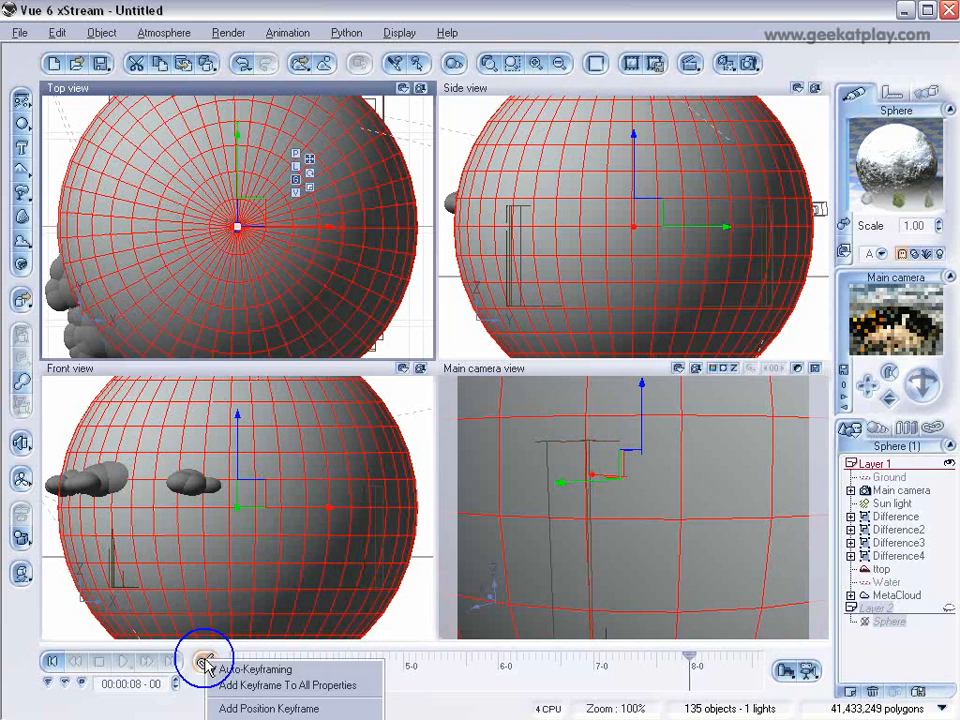
left_click(266, 686)
Step: Rotate the sphere nearly a full turn about its vertical axis in the top view at the 8-second keyframe
scroll(350, 232, "down", 3)
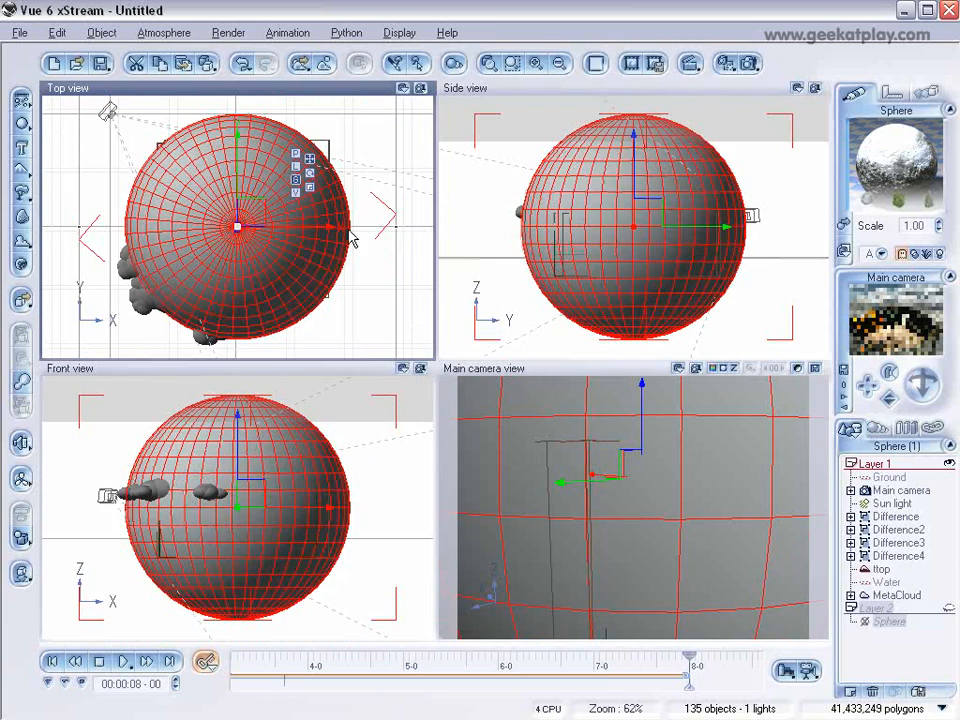
scroll(350, 235, "down", 3)
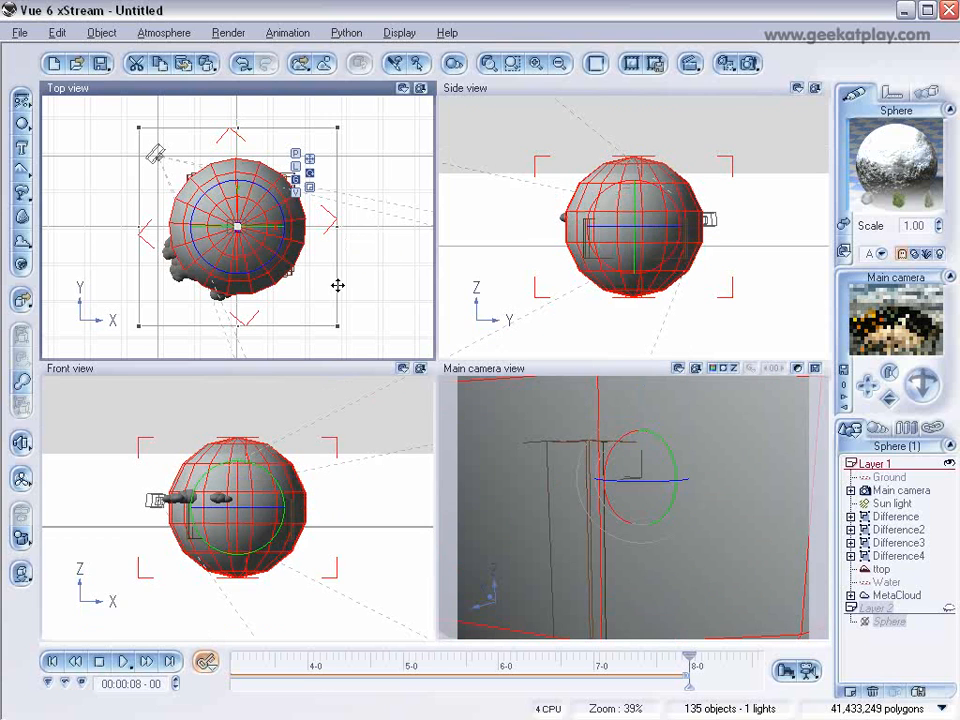
mouse_move(279, 253)
left_mouse_down()
mouse_move(166, 253)
mouse_move(220, 152)
mouse_move(290, 172)
mouse_move(285, 265)
left_mouse_up()
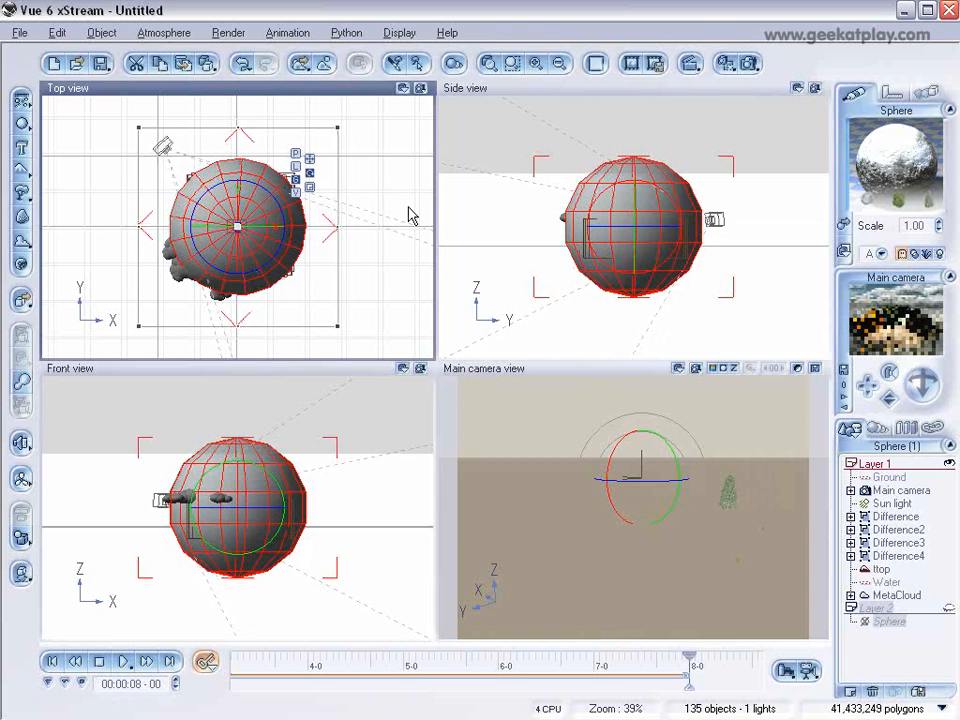
Step: Scrub through the timeline to check how the linked camera orbits the terrain
left_click_drag(689, 656, 662, 653)
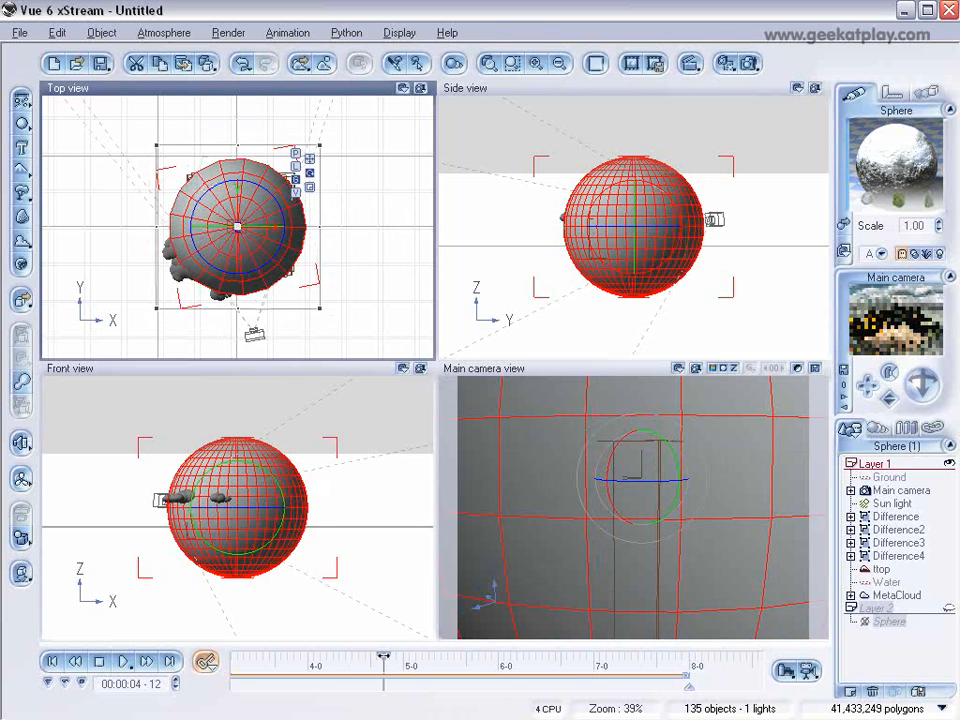
left_click_drag(288, 656, 315, 656)
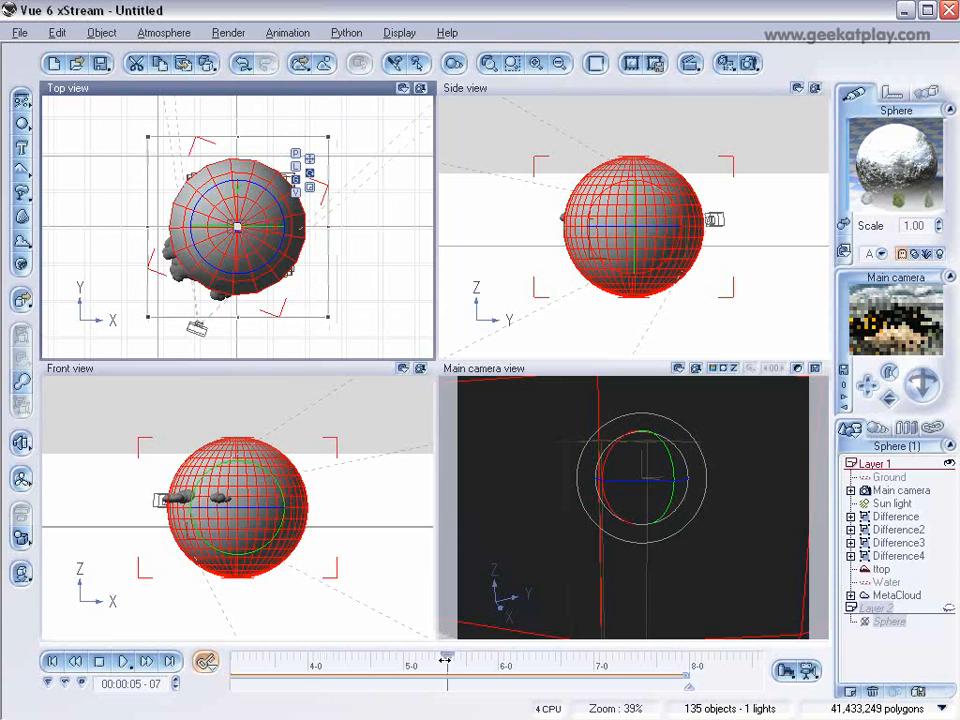
left_click_drag(446, 660, 536, 662)
left_click_drag(320, 656, 358, 656)
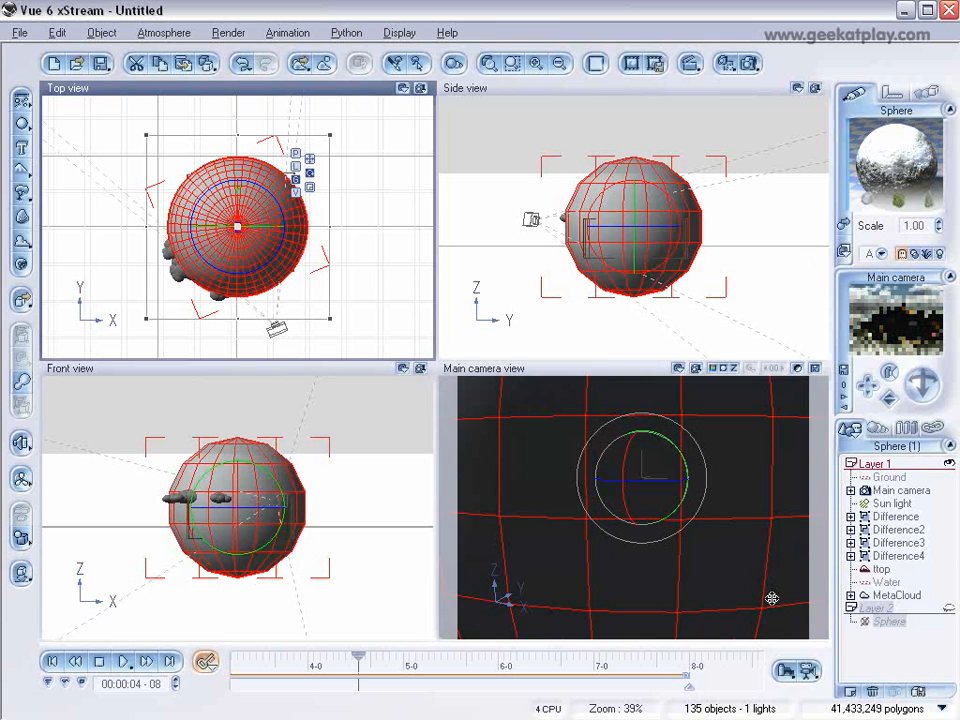
Step: Return to the animation's start and render the entire animation at Final quality and 24 frames per second
left_click(50, 662)
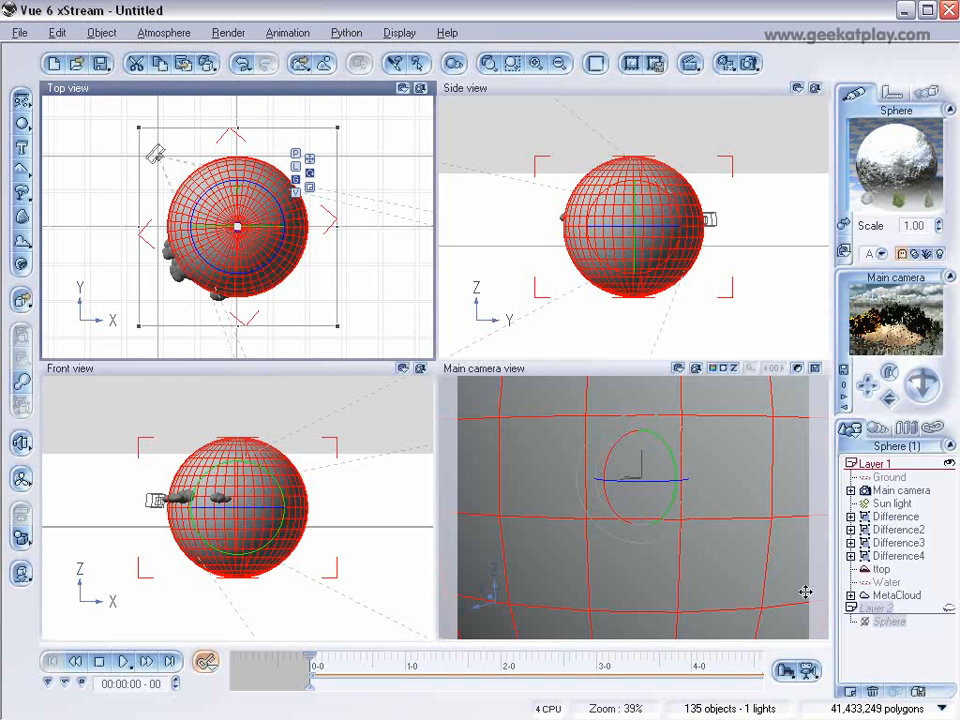
left_click(809, 672)
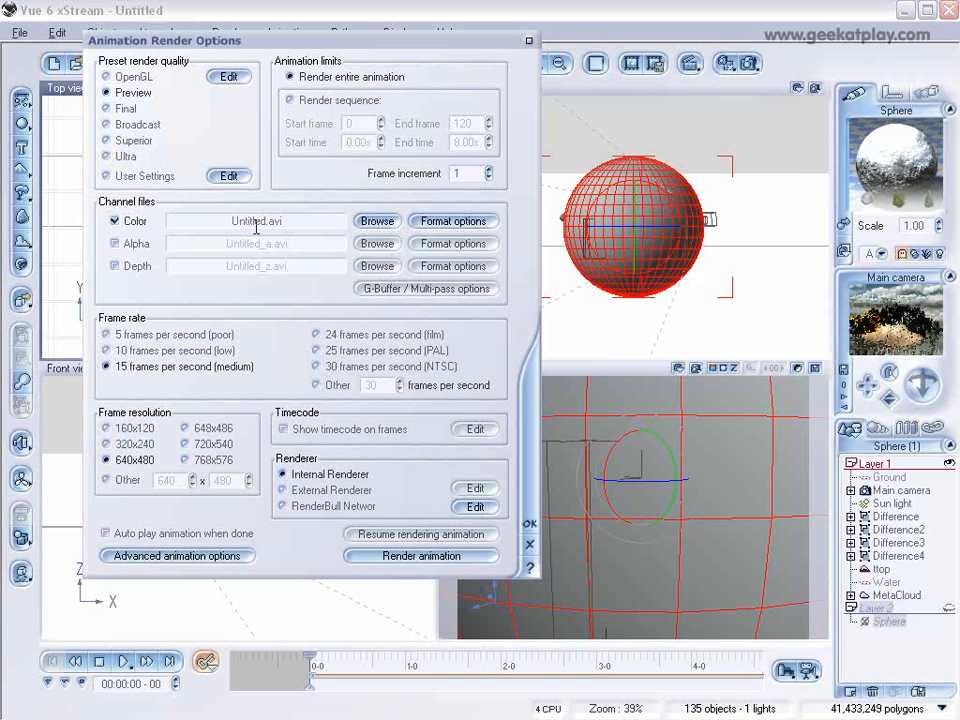
left_click(118, 108)
left_click(340, 335)
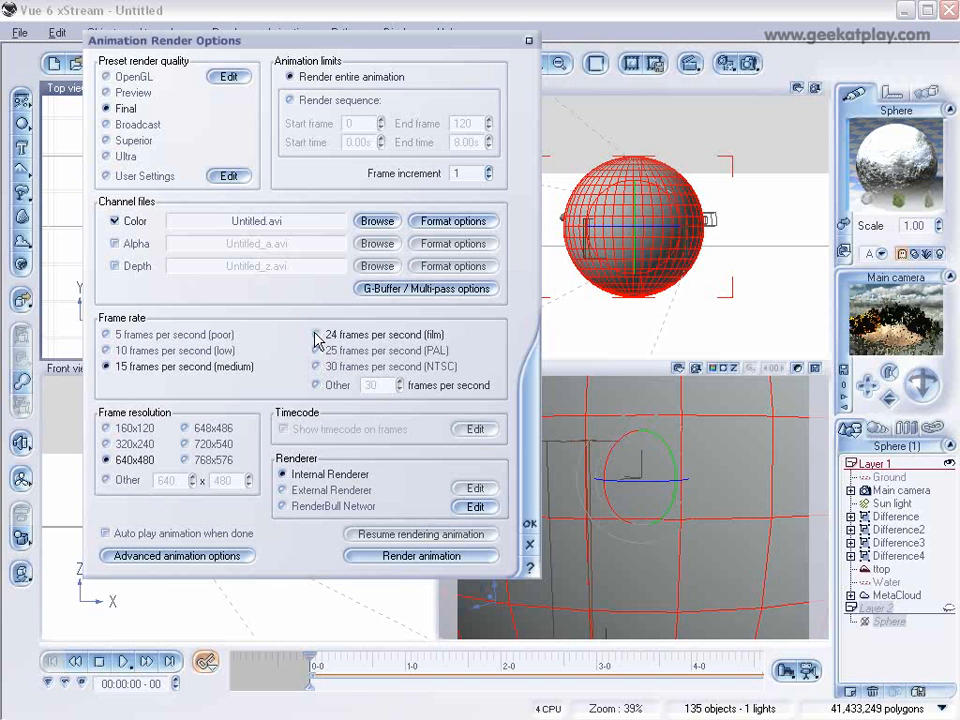
left_click(470, 556)
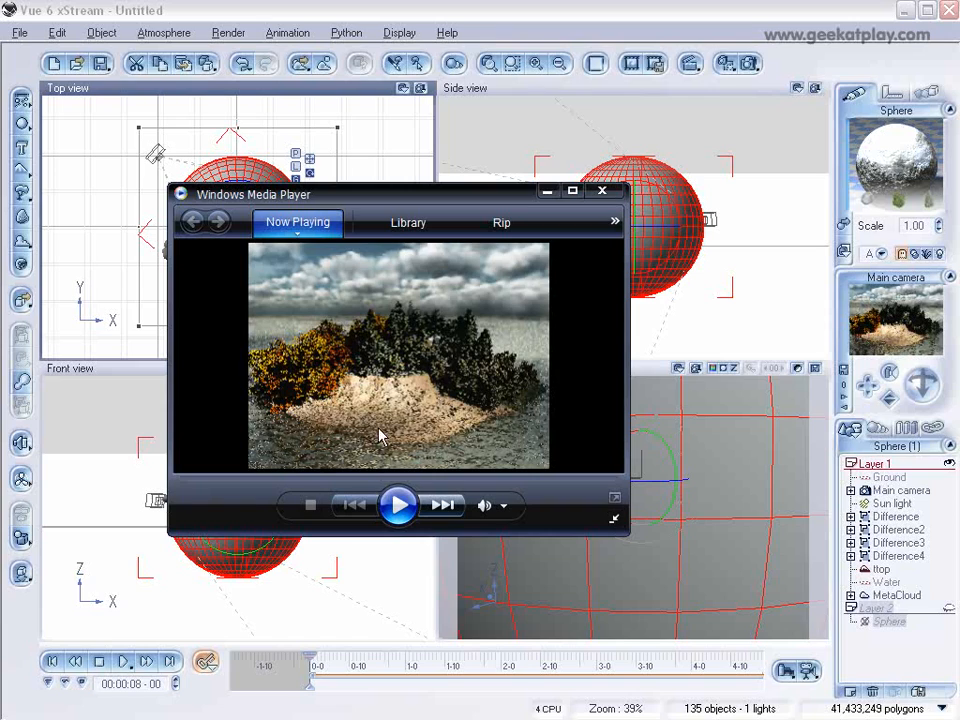
Step: Play the rendered animation in Windows Media Player to review the camera orbit, and close the player
left_click(400, 507)
left_click(398, 505)
left_click(603, 189)
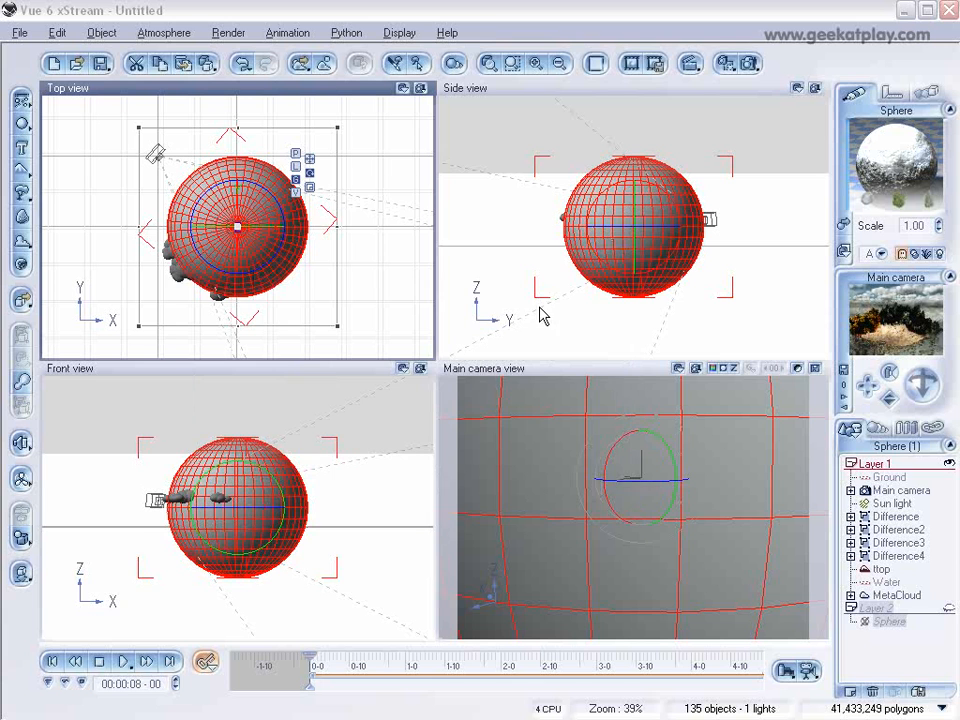